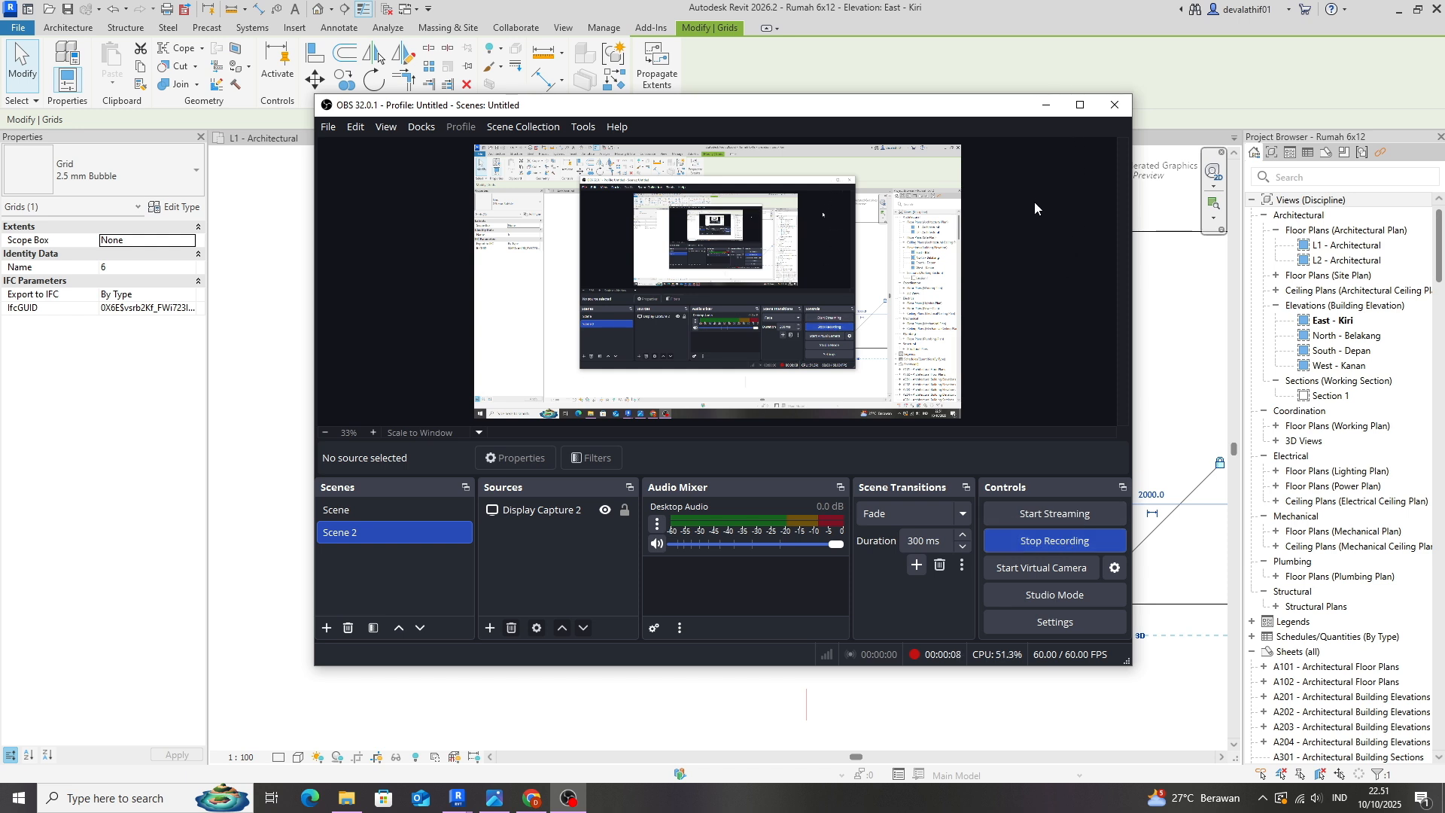
Switch to the Revit East - Kiri elevation and clear the selection of grid 6.
left_click(1046, 105)
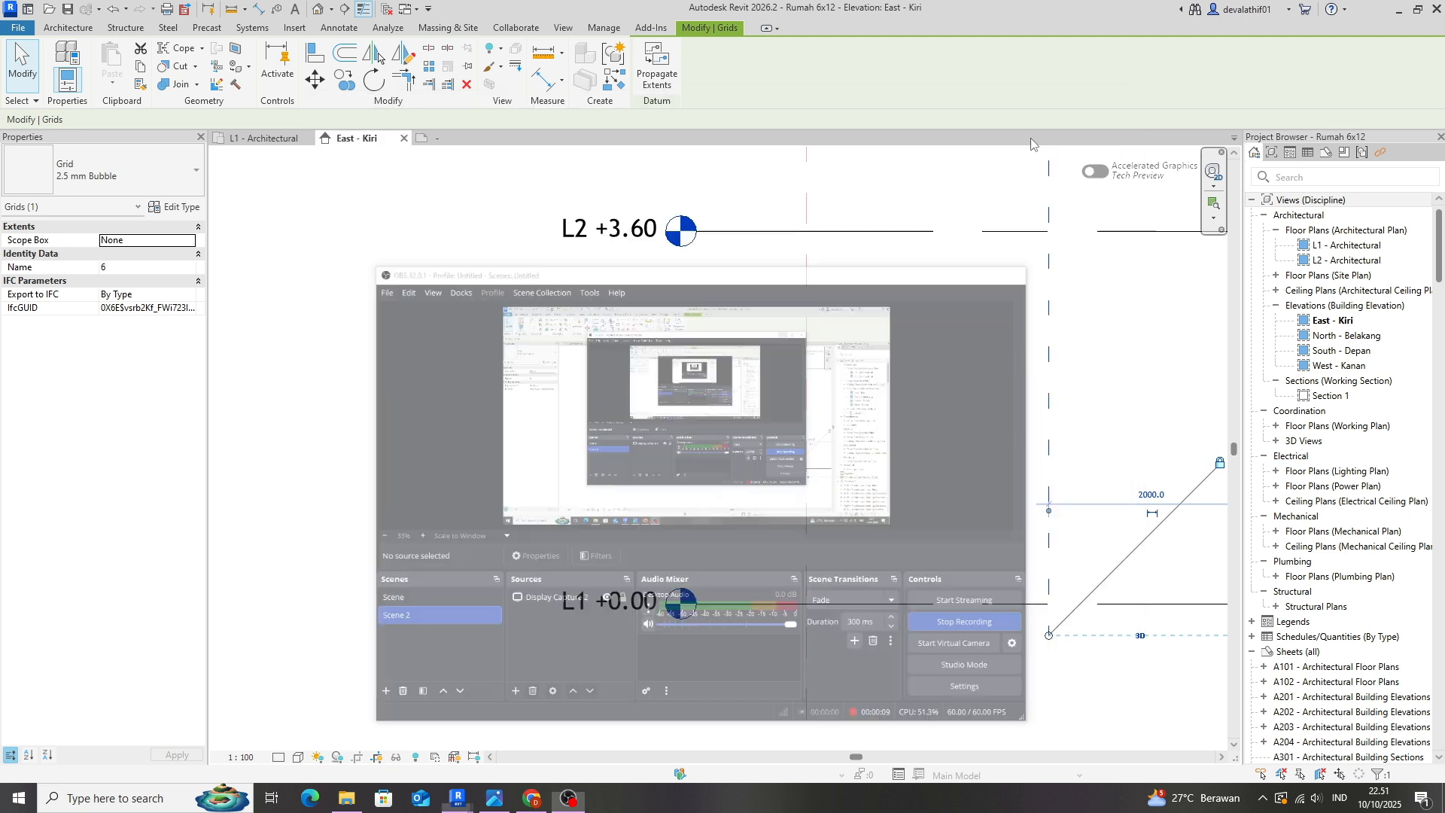
scroll(480, 445, "down", 3)
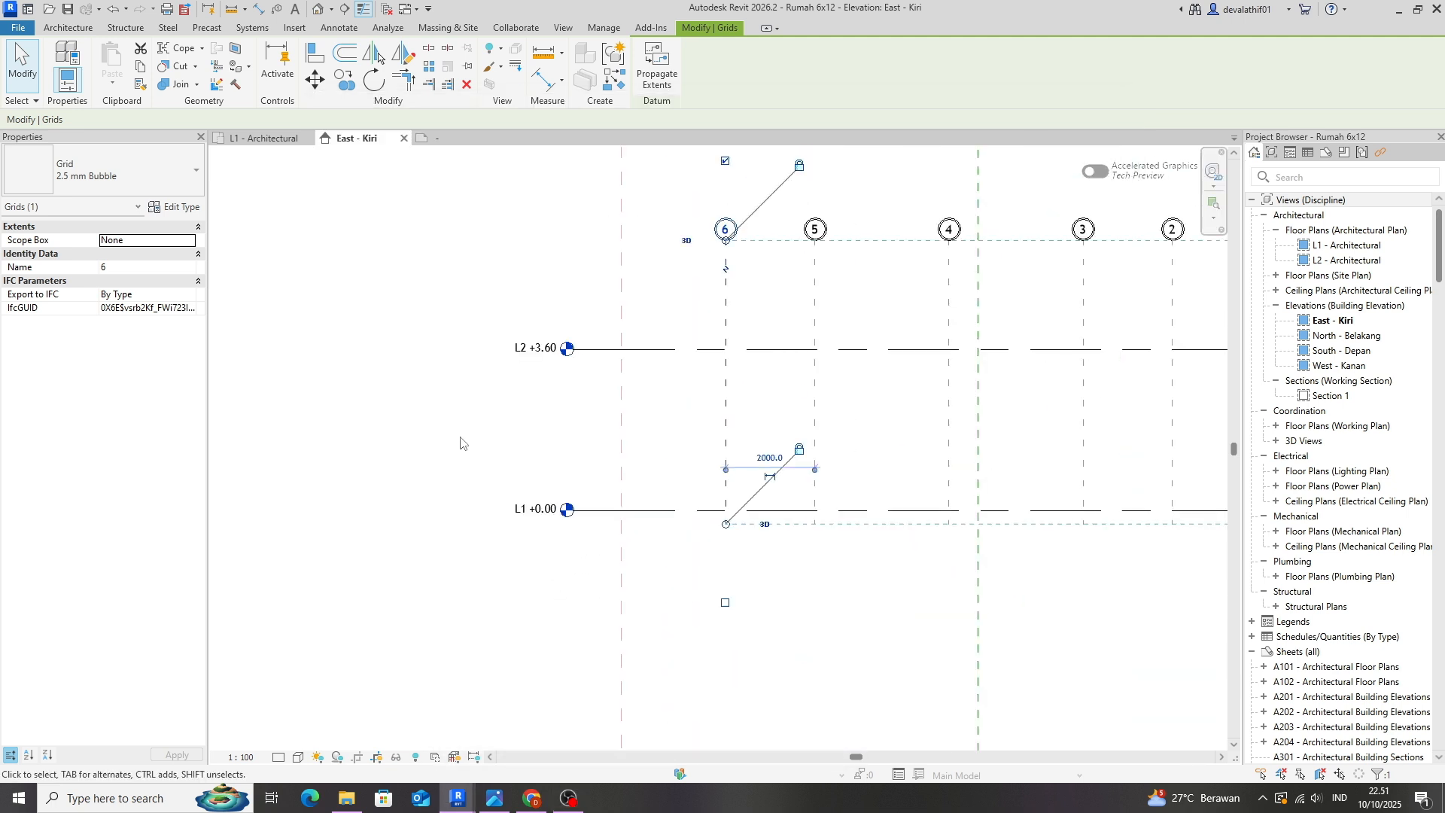
left_click(461, 445)
middle_click_drag(539, 457, 485, 494)
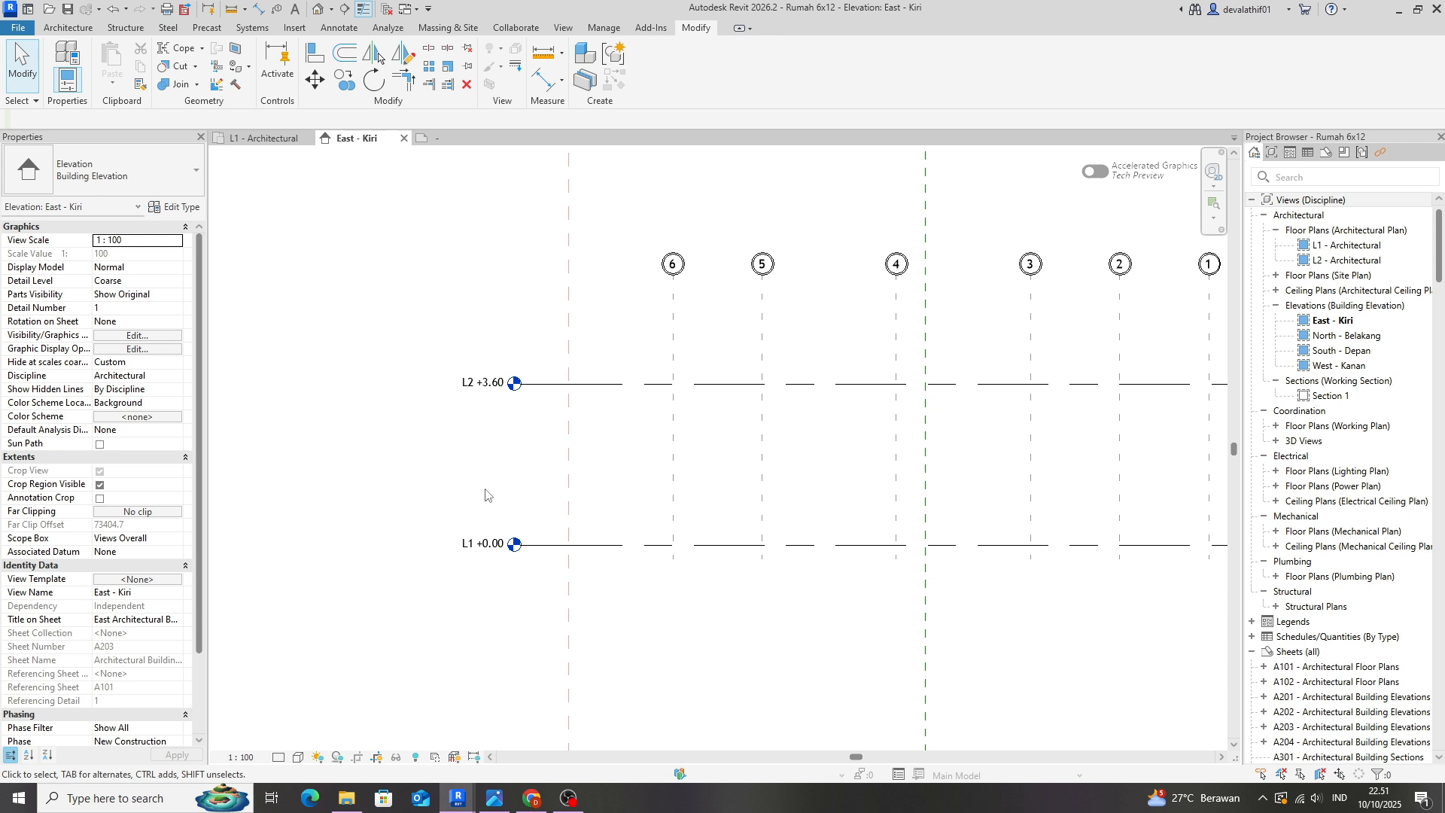
scroll(467, 470, "down", 3)
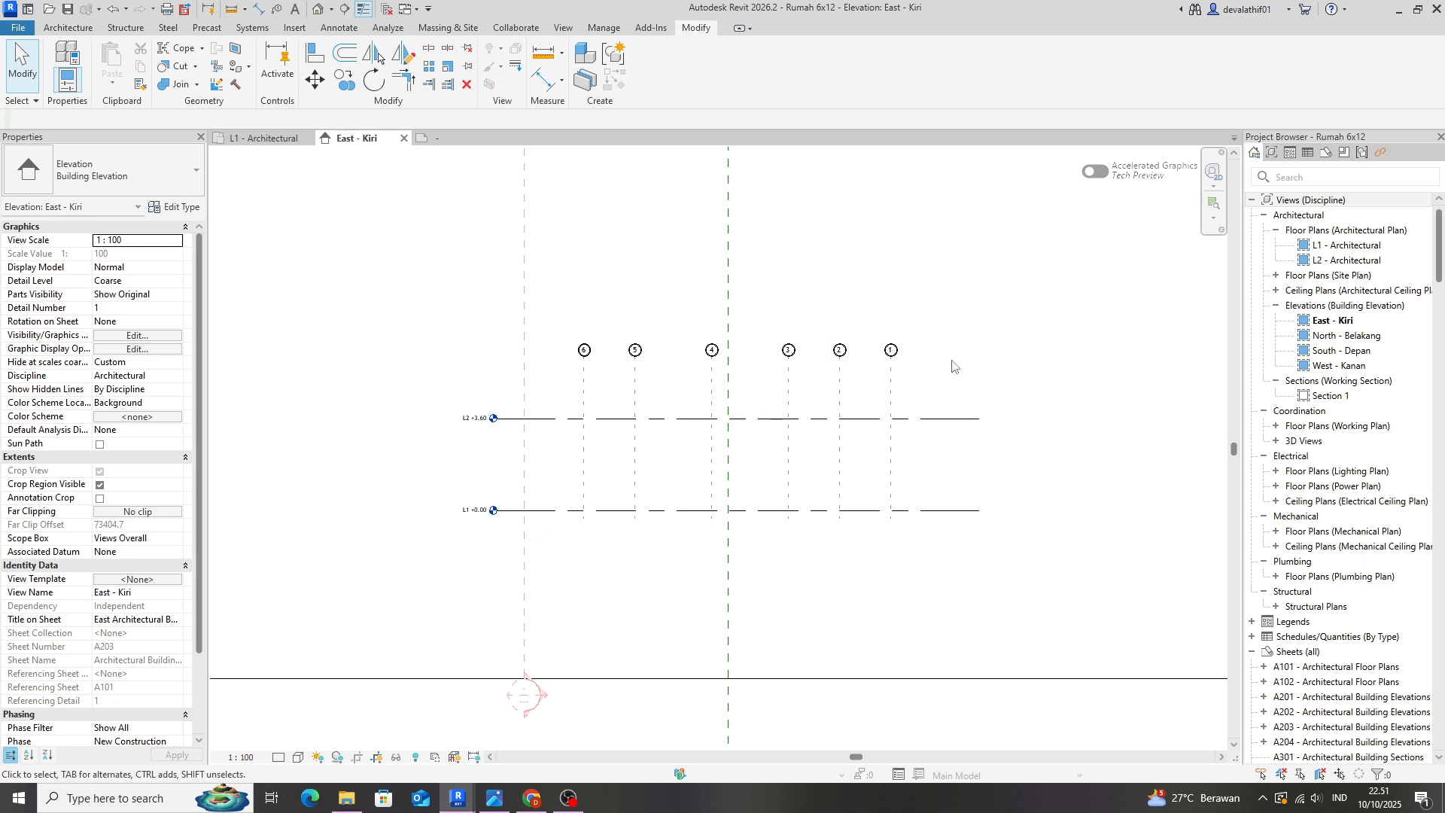
middle_click_drag(943, 367, 823, 397)
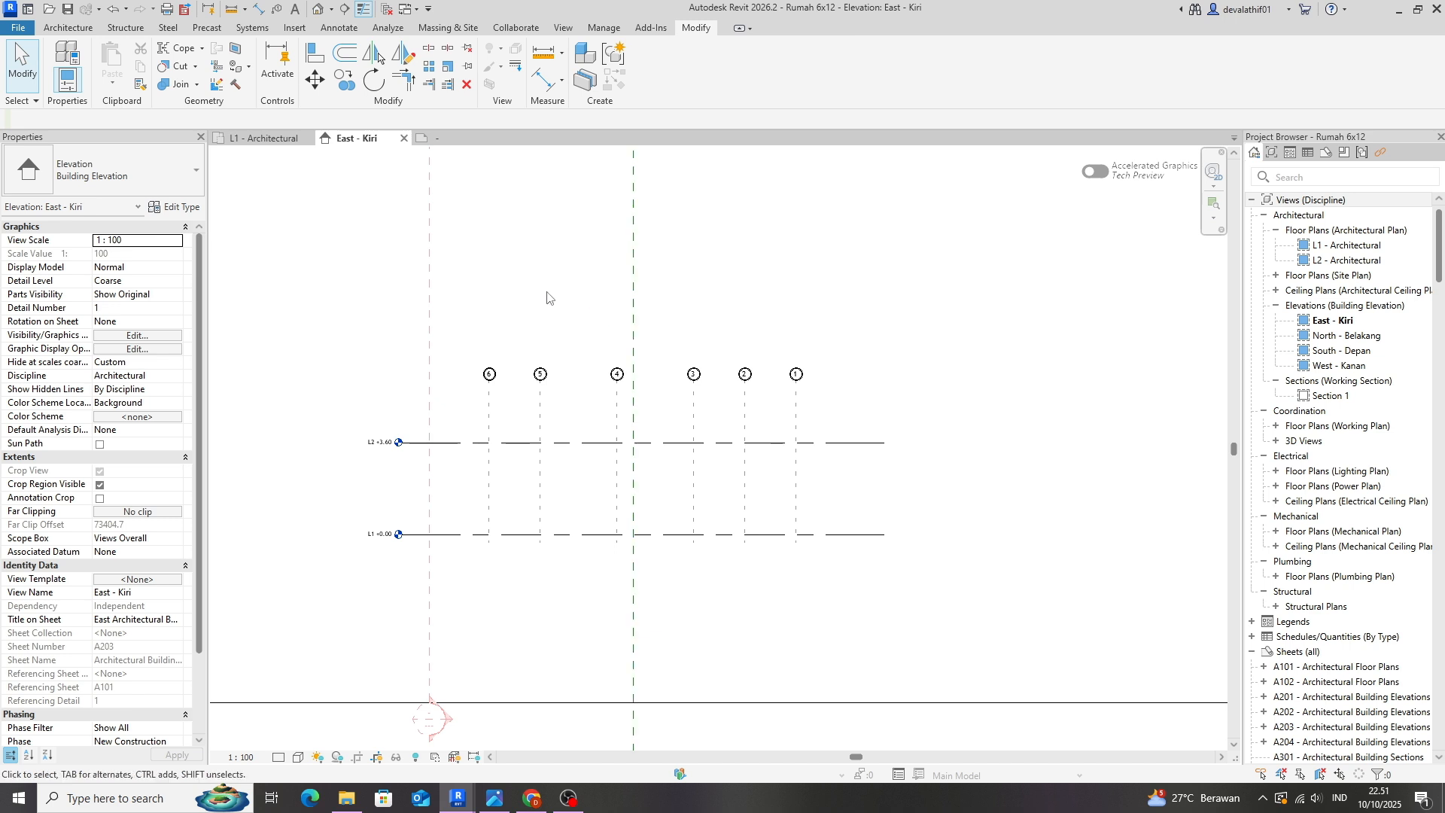
Insert the image 6X12M_005 from the Rumah 6x12 folder into the East - Kiri elevation.
left_click(348, 791)
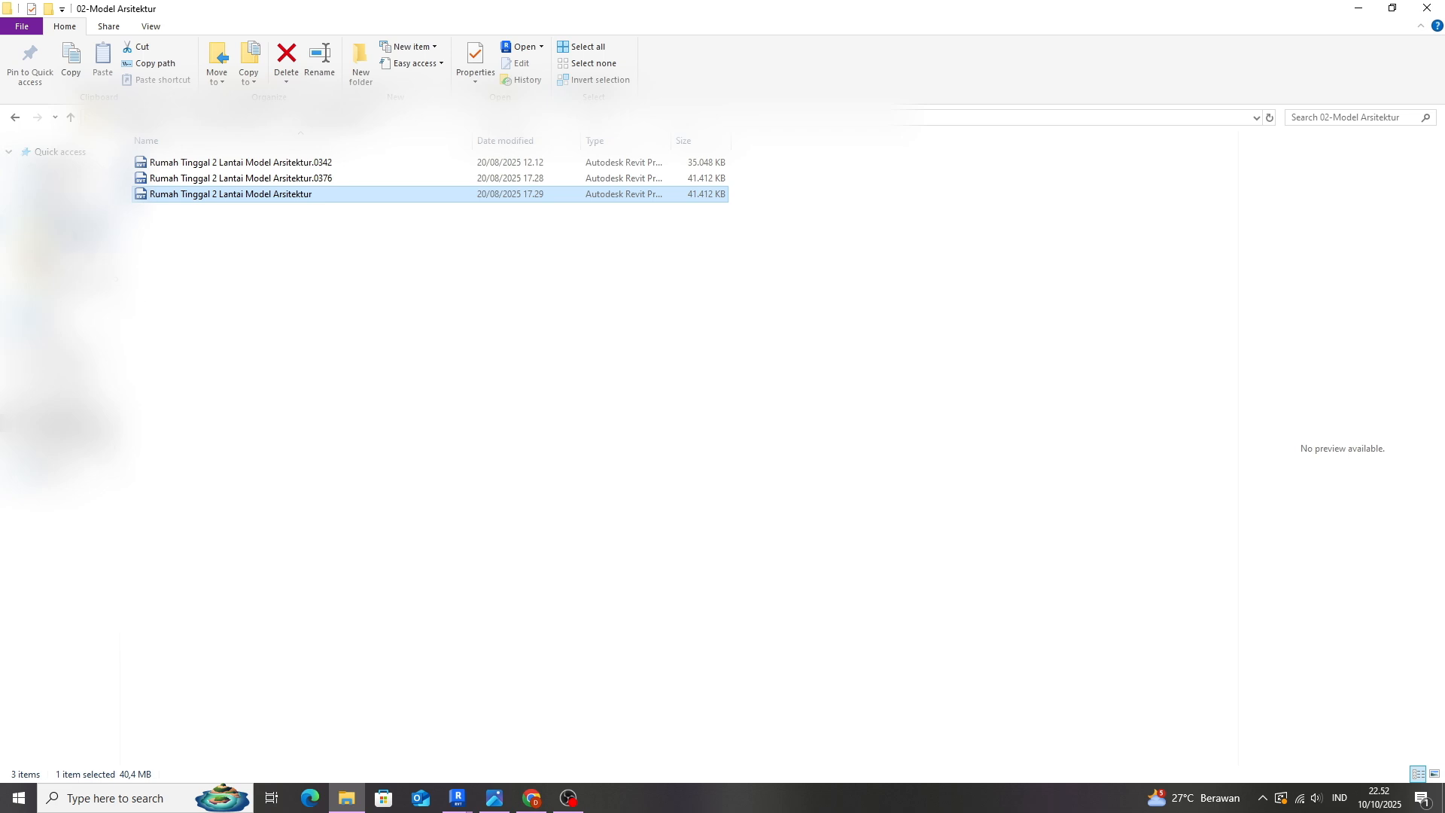
left_click(59, 423)
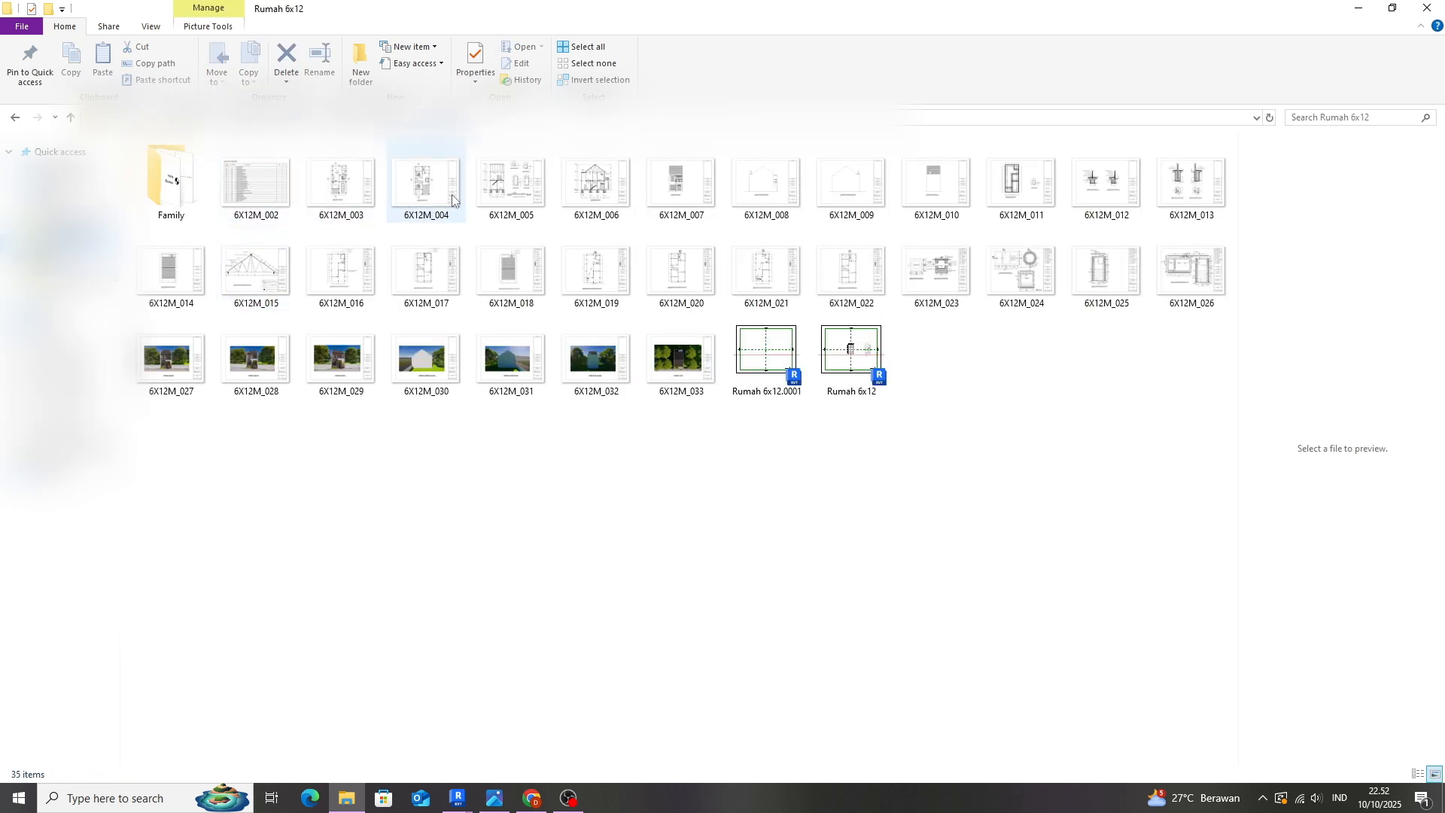
left_click(505, 194)
left_click_drag(504, 194, 506, 639)
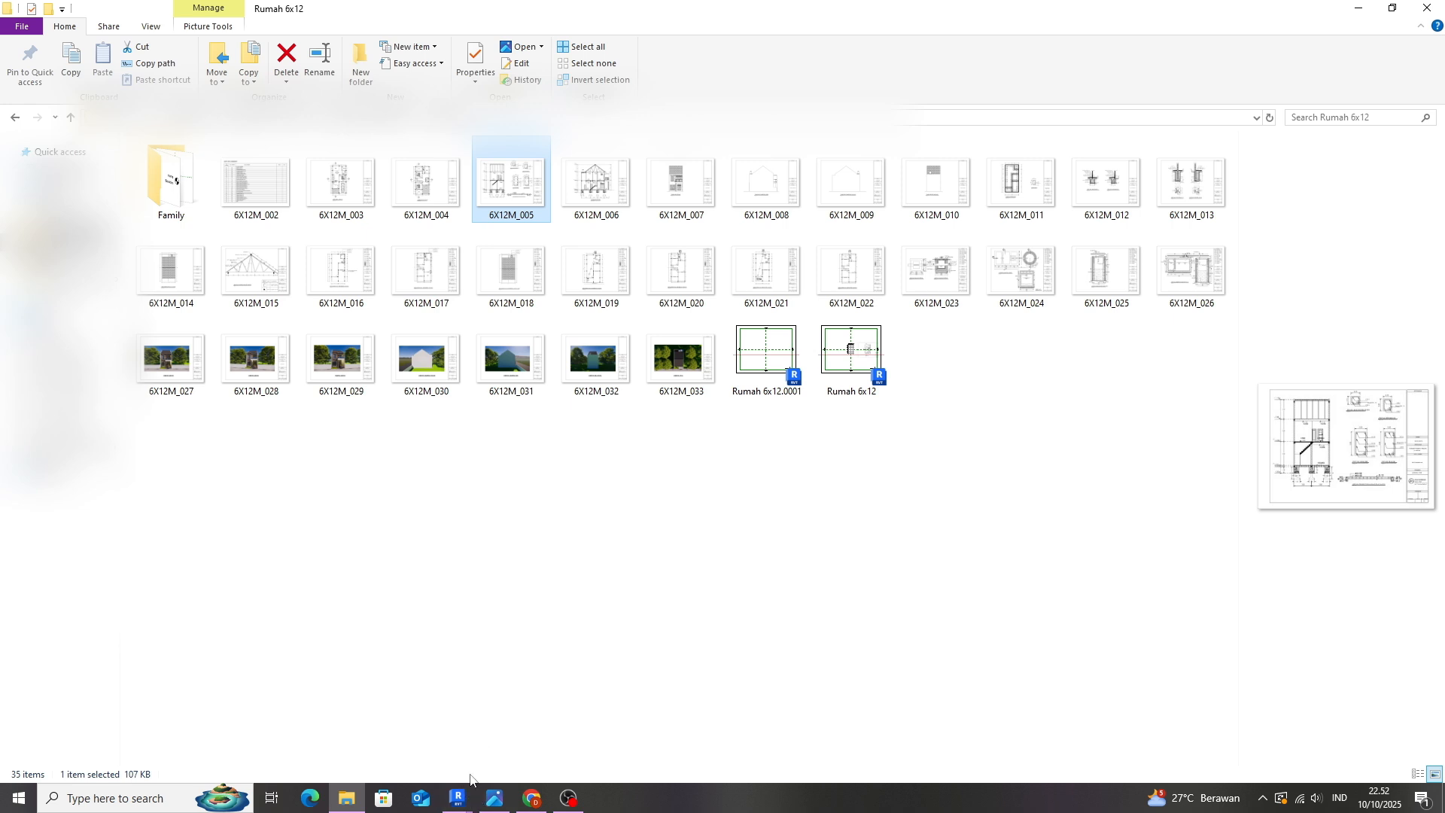
left_click_drag(512, 188, 1007, 360)
left_click(1008, 360)
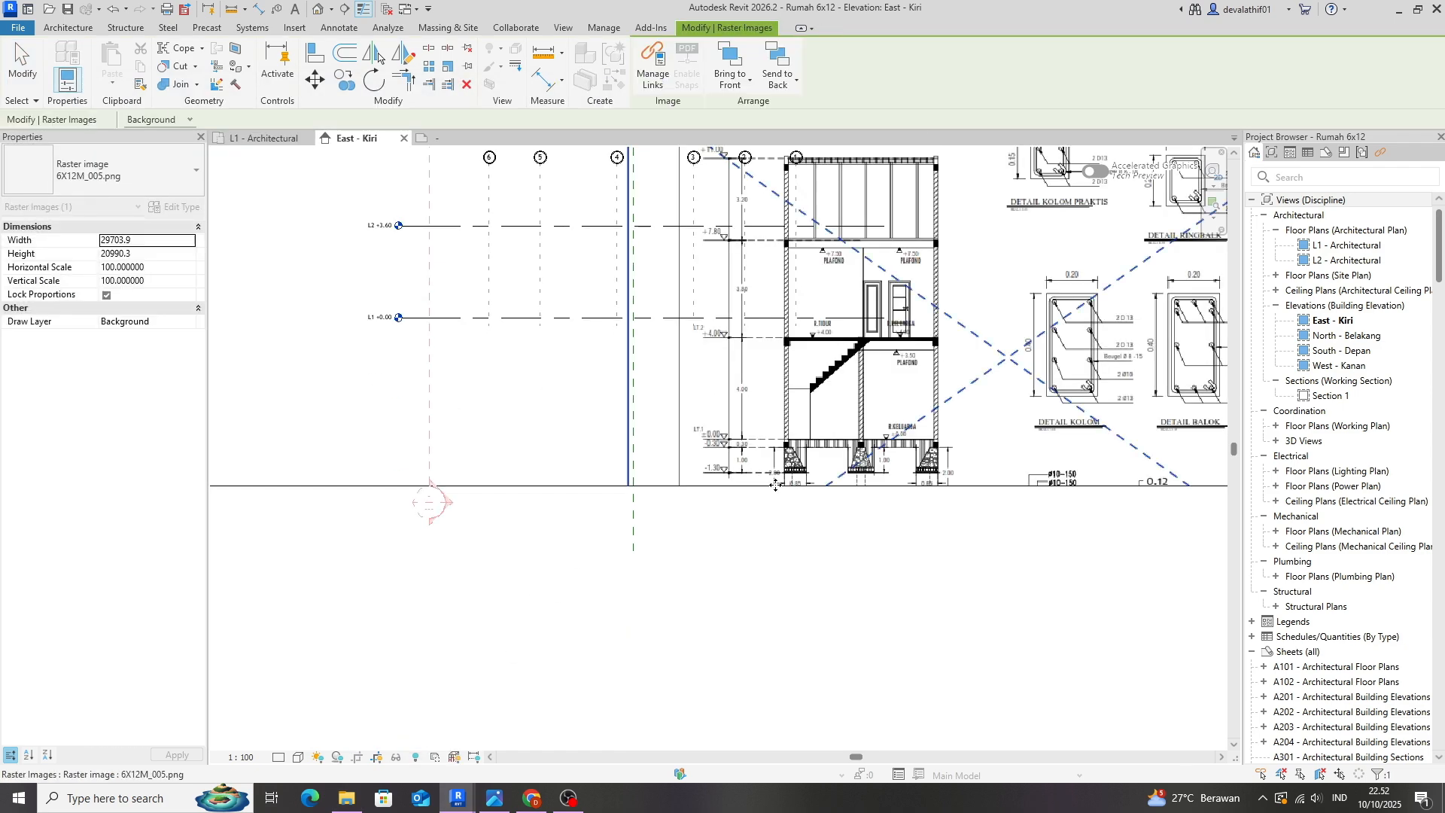
Move the 6X12M_005 section image clear of the grids and levels, beyond grid 1.
scroll(771, 488, "down", 1)
scroll(843, 372, "up", 1)
middle_click_drag(835, 408, 687, 573)
left_click_drag(741, 529, 998, 452)
left_click_drag(862, 445, 876, 388)
left_click(697, 259)
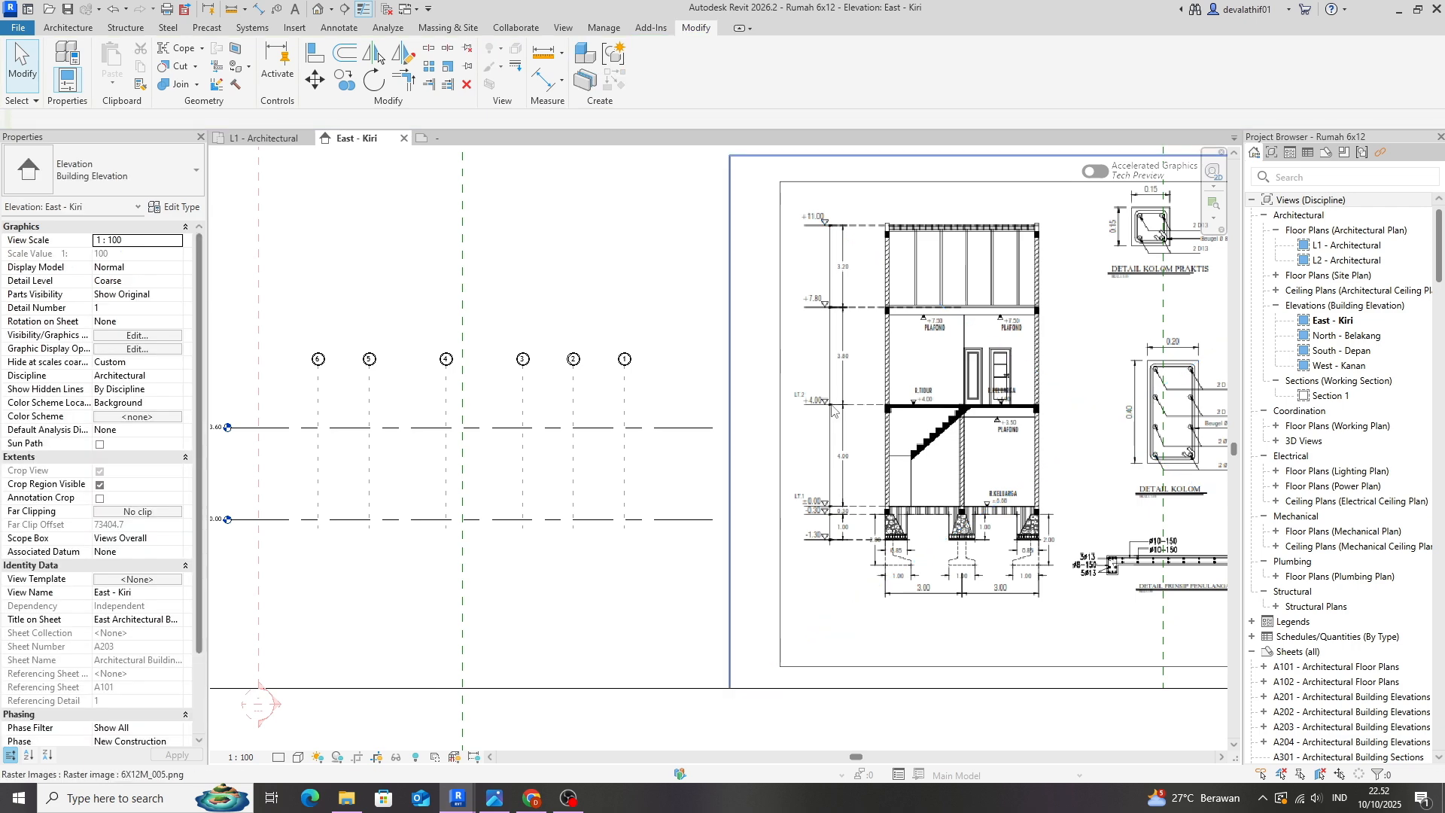
Show the grid bubbles at the lower ends of grids 6 and 5.
scroll(840, 406, "up", 2)
scroll(750, 606, "up", 2)
scroll(926, 595, "down", 1)
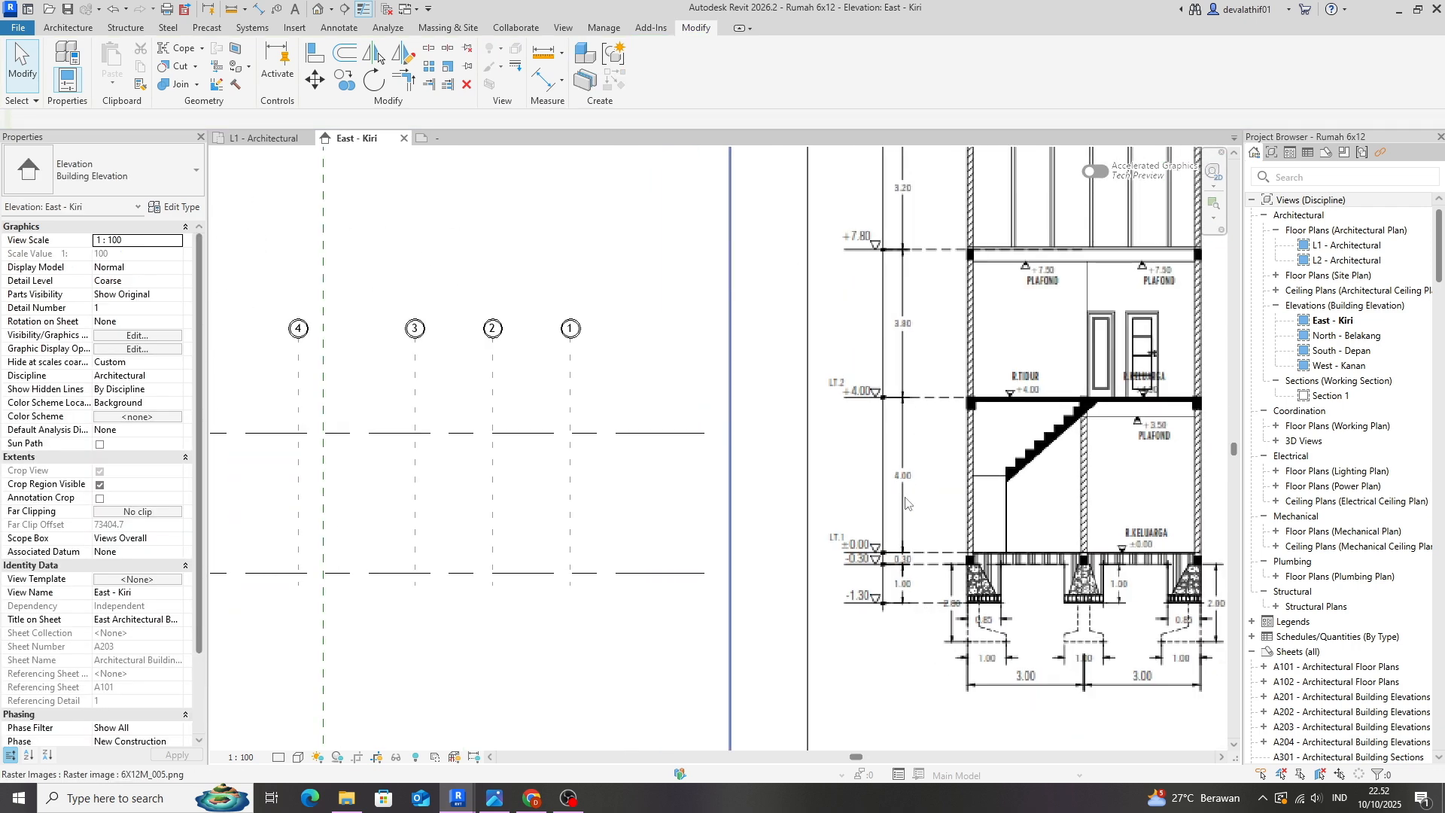
scroll(907, 502, "down", 2)
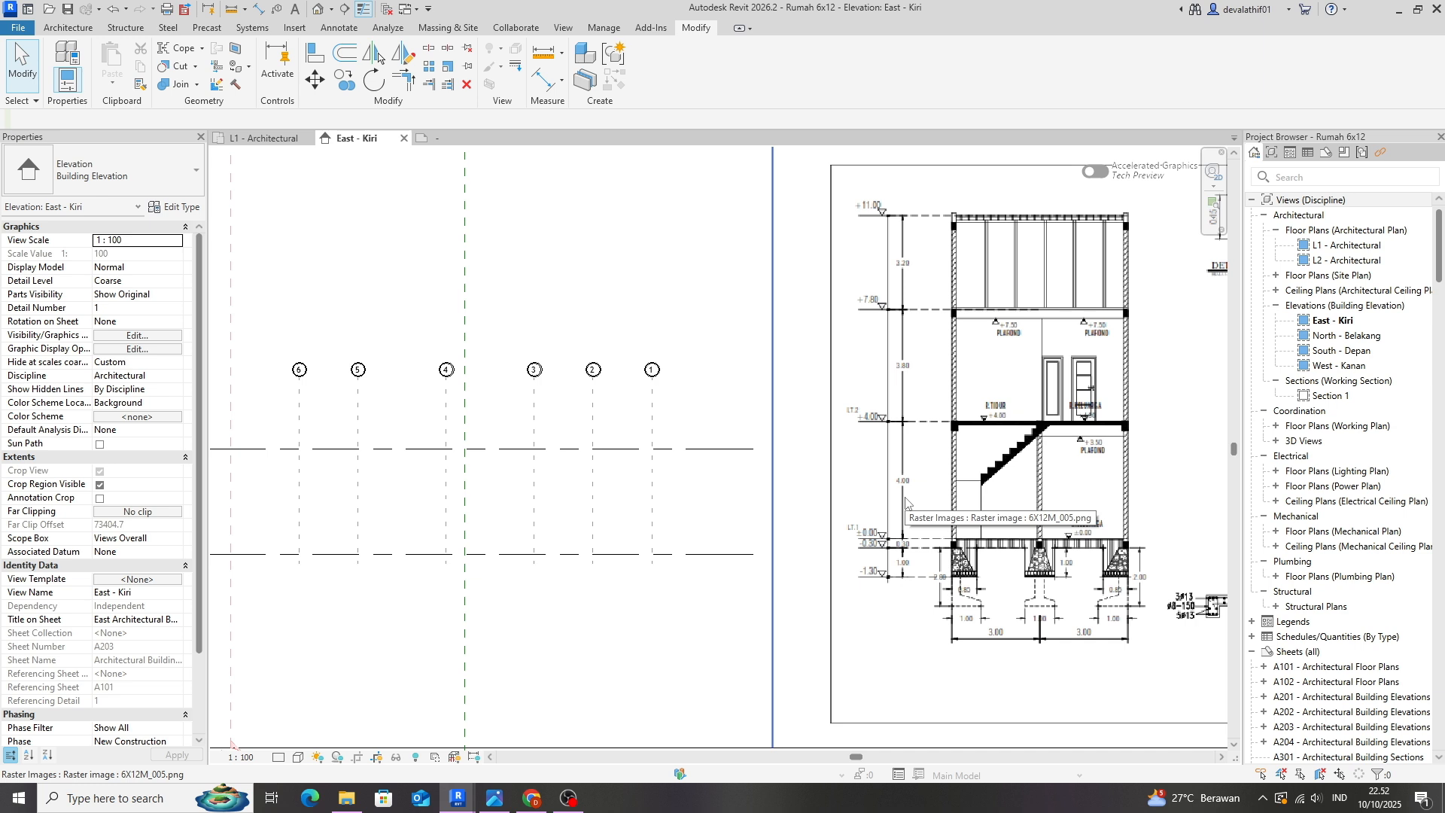
middle_click_drag(534, 341, 763, 220)
left_click(527, 251)
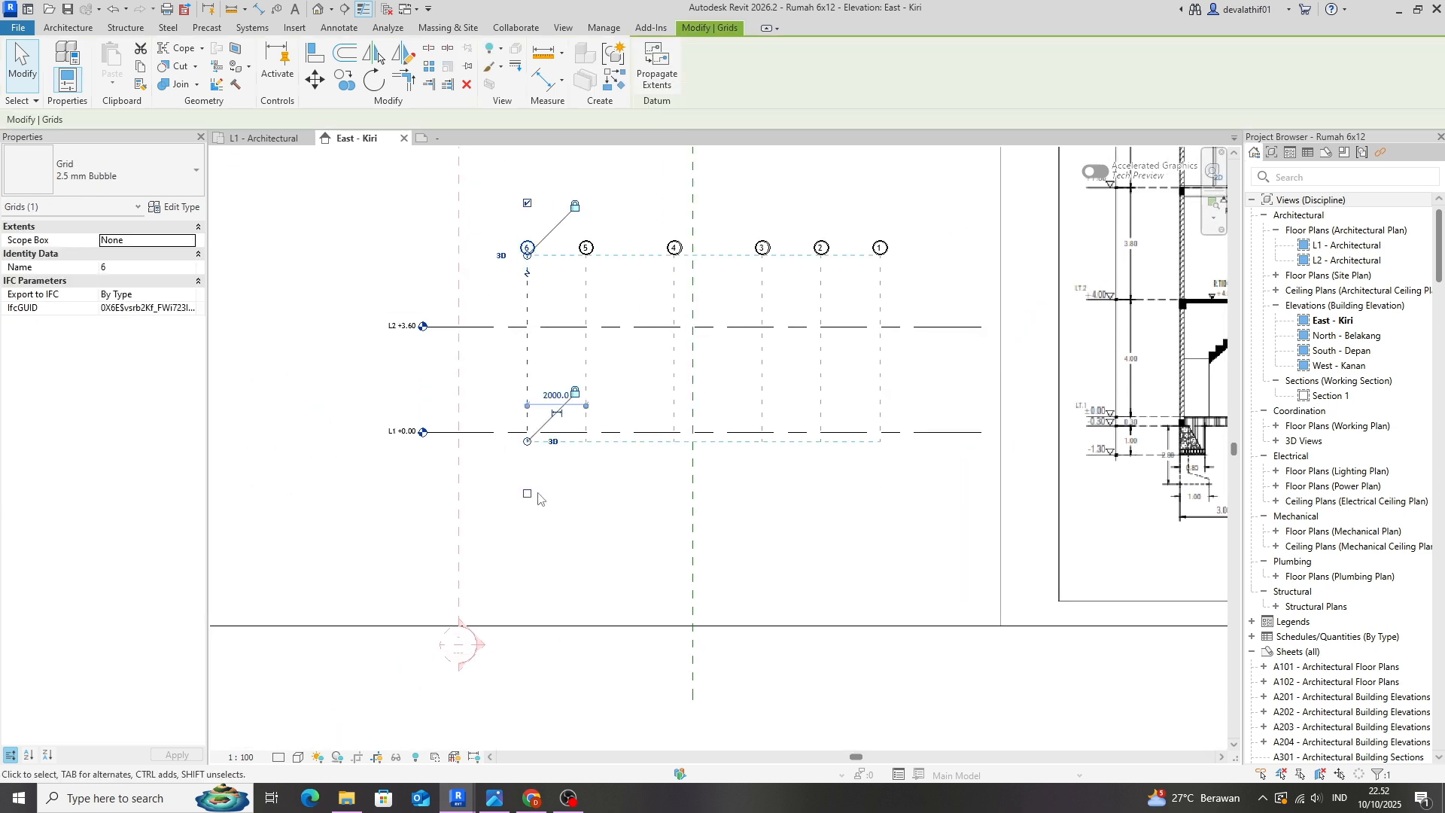
left_click(548, 294)
scroll(527, 447, "up", 2)
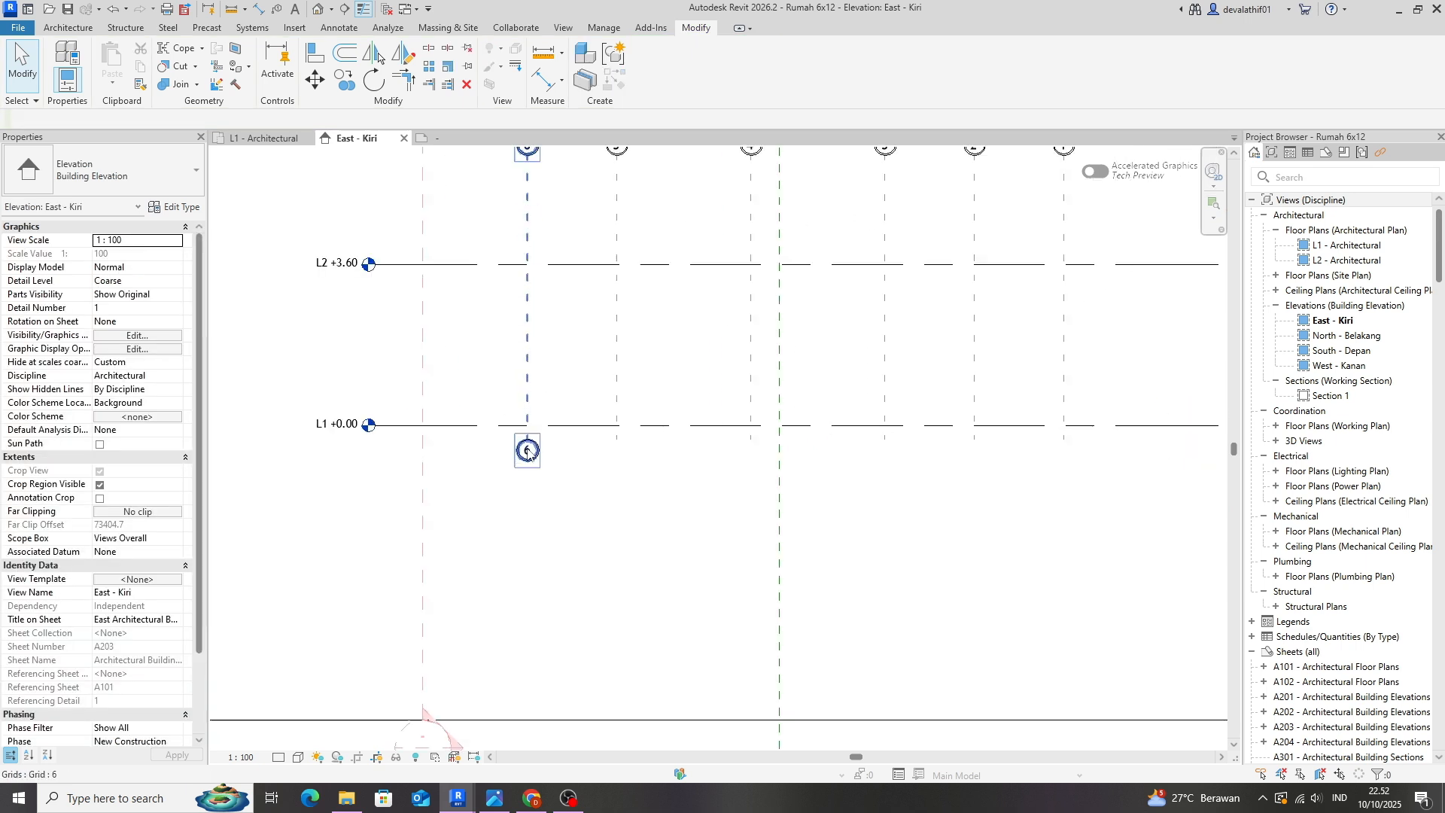
scroll(527, 450, "up", 2)
left_click(606, 510)
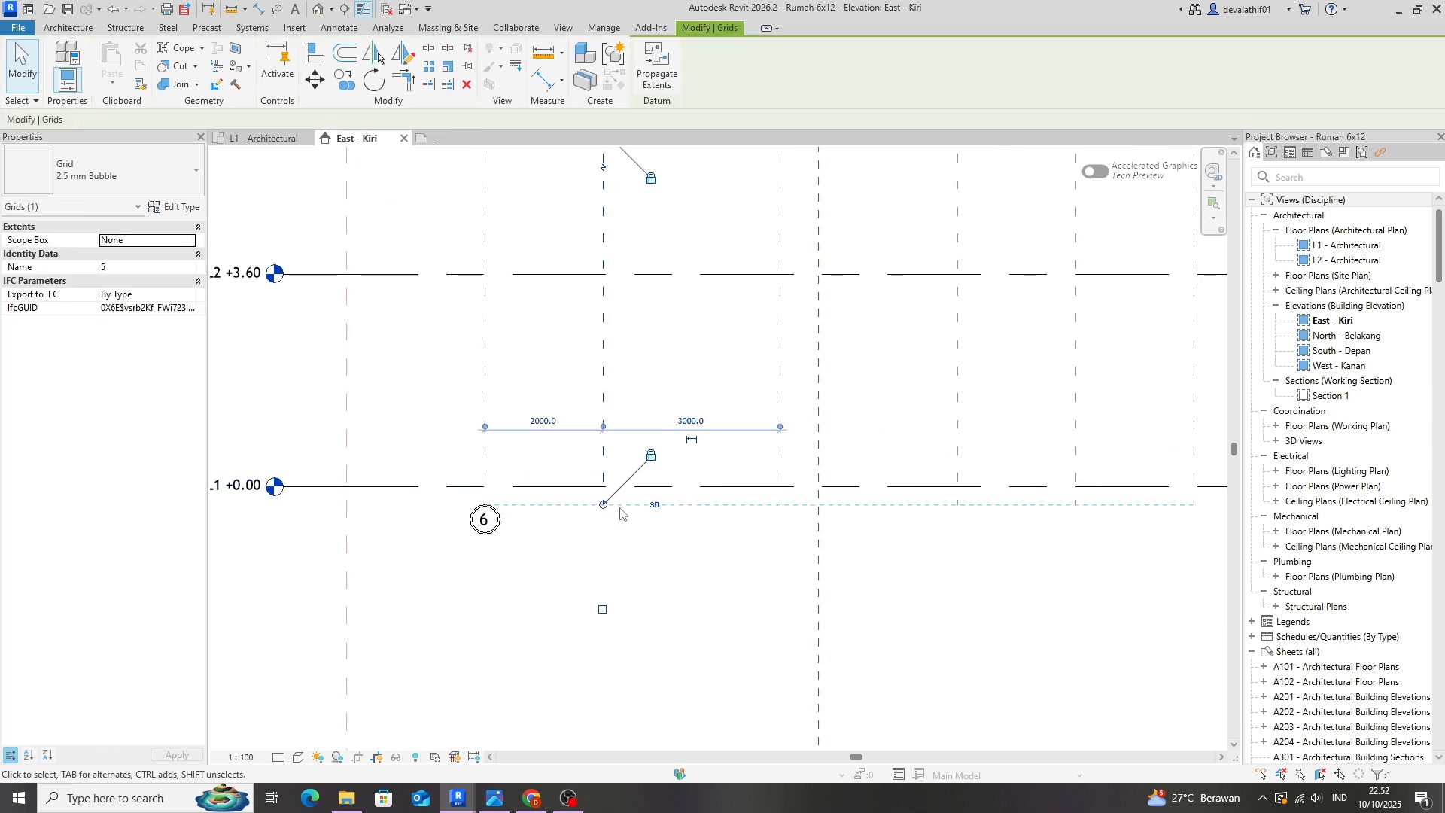
left_click(603, 609)
scroll(530, 580, "up", 2)
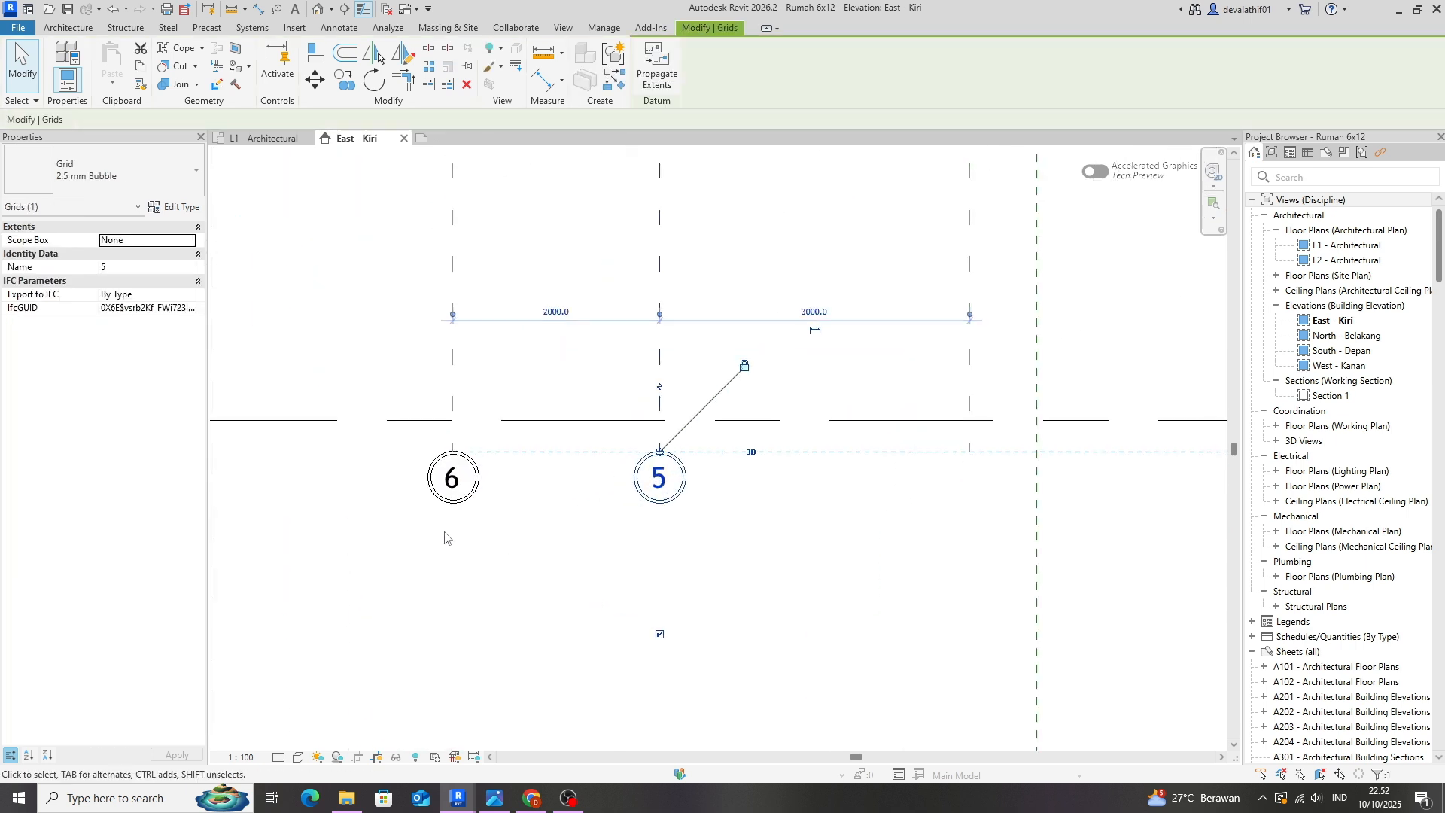
Show the lower-end bubbles on grids 4 and 3.
scroll(645, 649, "down", 2)
left_click(790, 275)
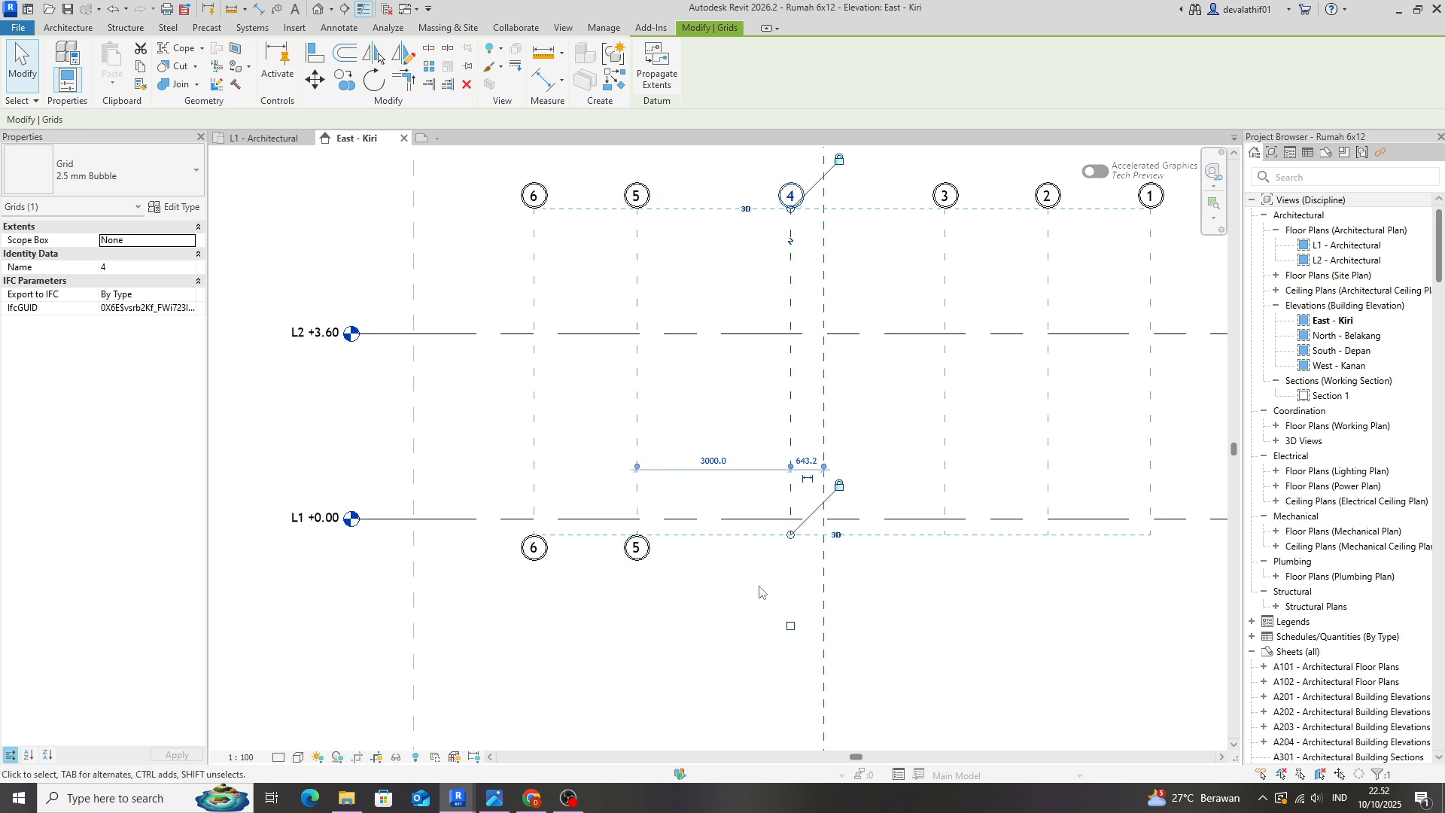
scroll(774, 587, "up", 2)
left_click(808, 680)
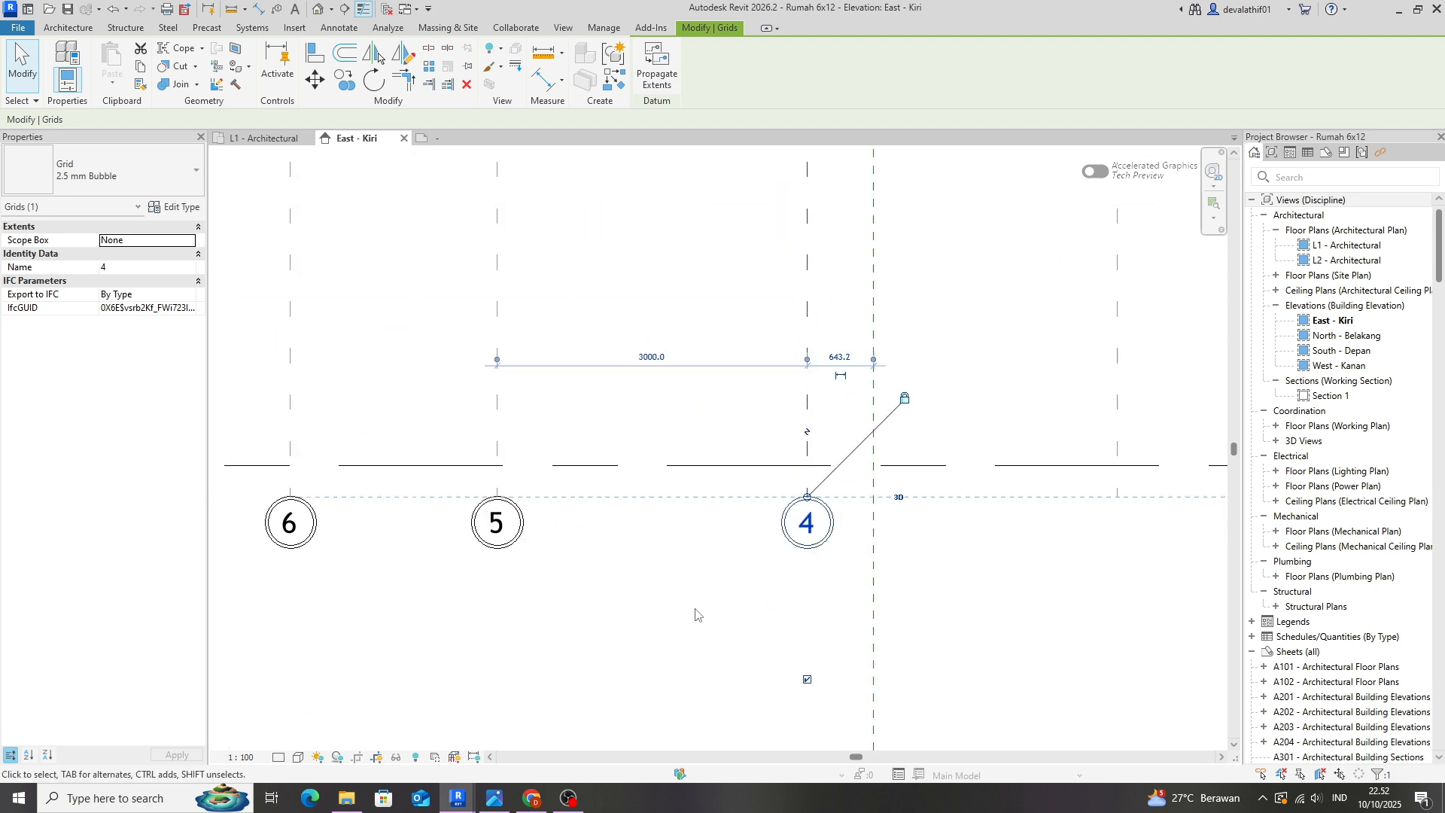
scroll(696, 610, "down", 3)
middle_click_drag(738, 581, 599, 649)
scroll(600, 650, "down", 2)
left_click(766, 328)
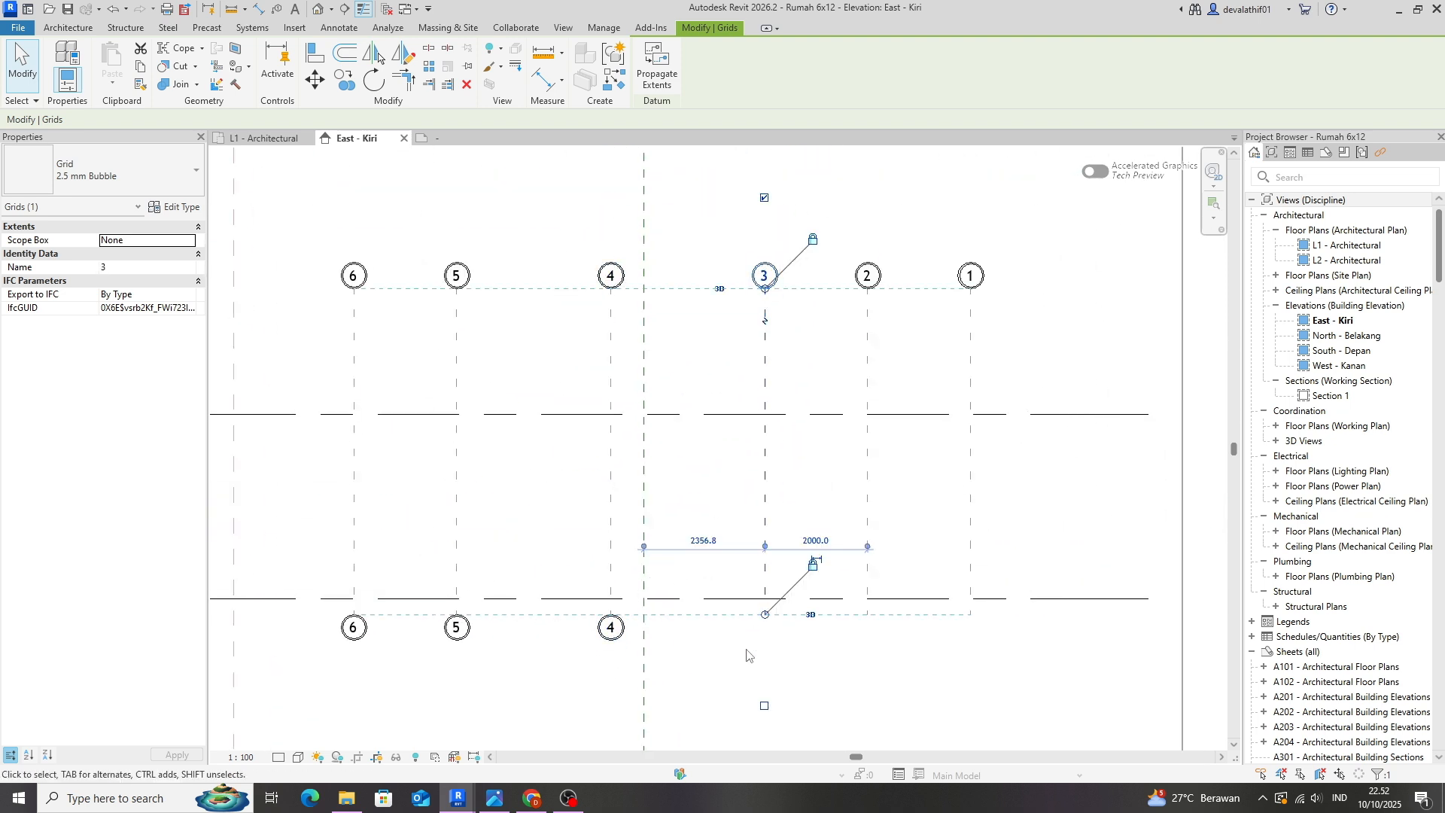
left_click(765, 706)
Show the lower-end bubbles on grids 2 and 1.
left_click(868, 519)
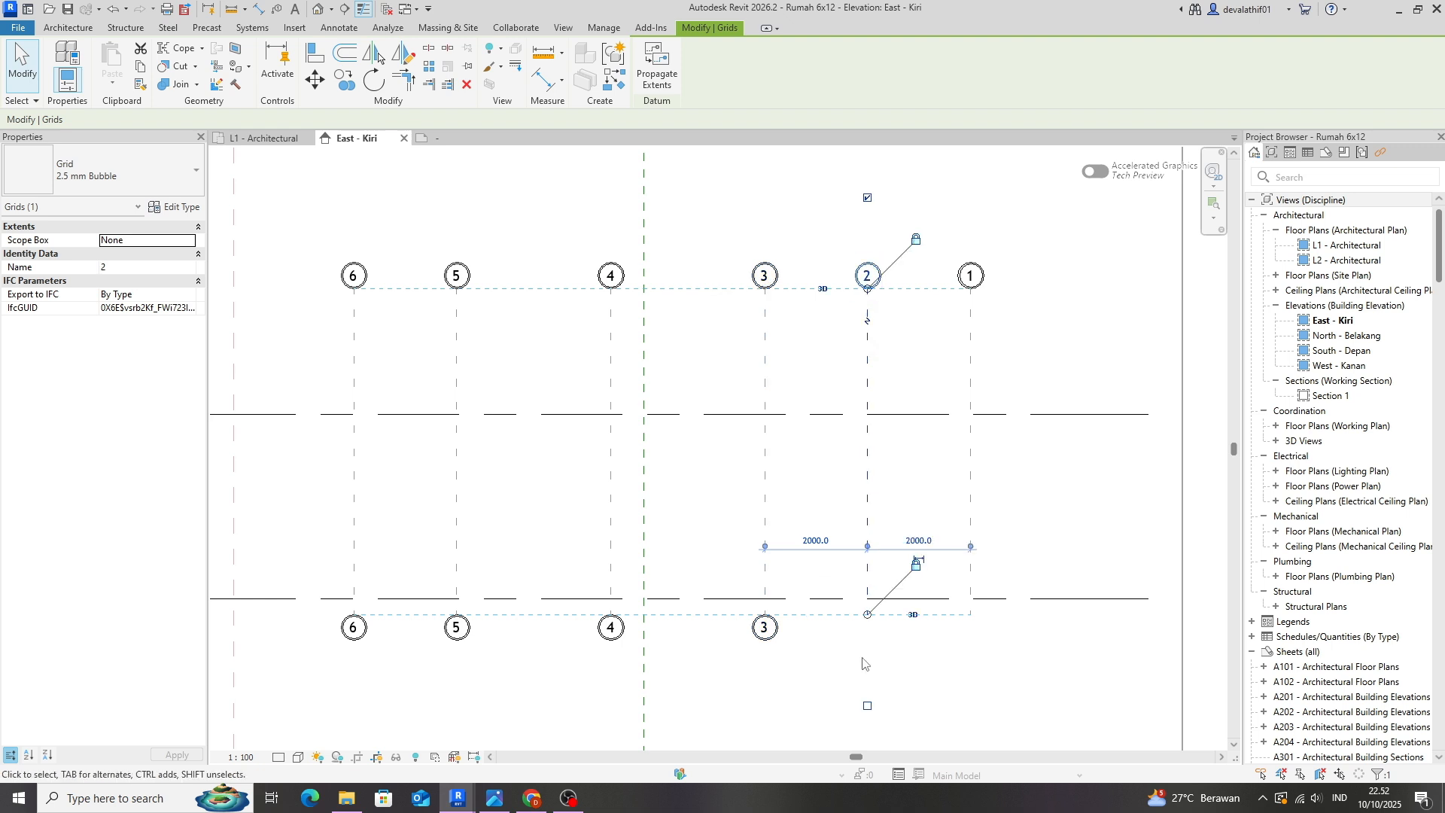
scroll(875, 740, "up", 2)
left_click(867, 722)
left_click(1022, 463)
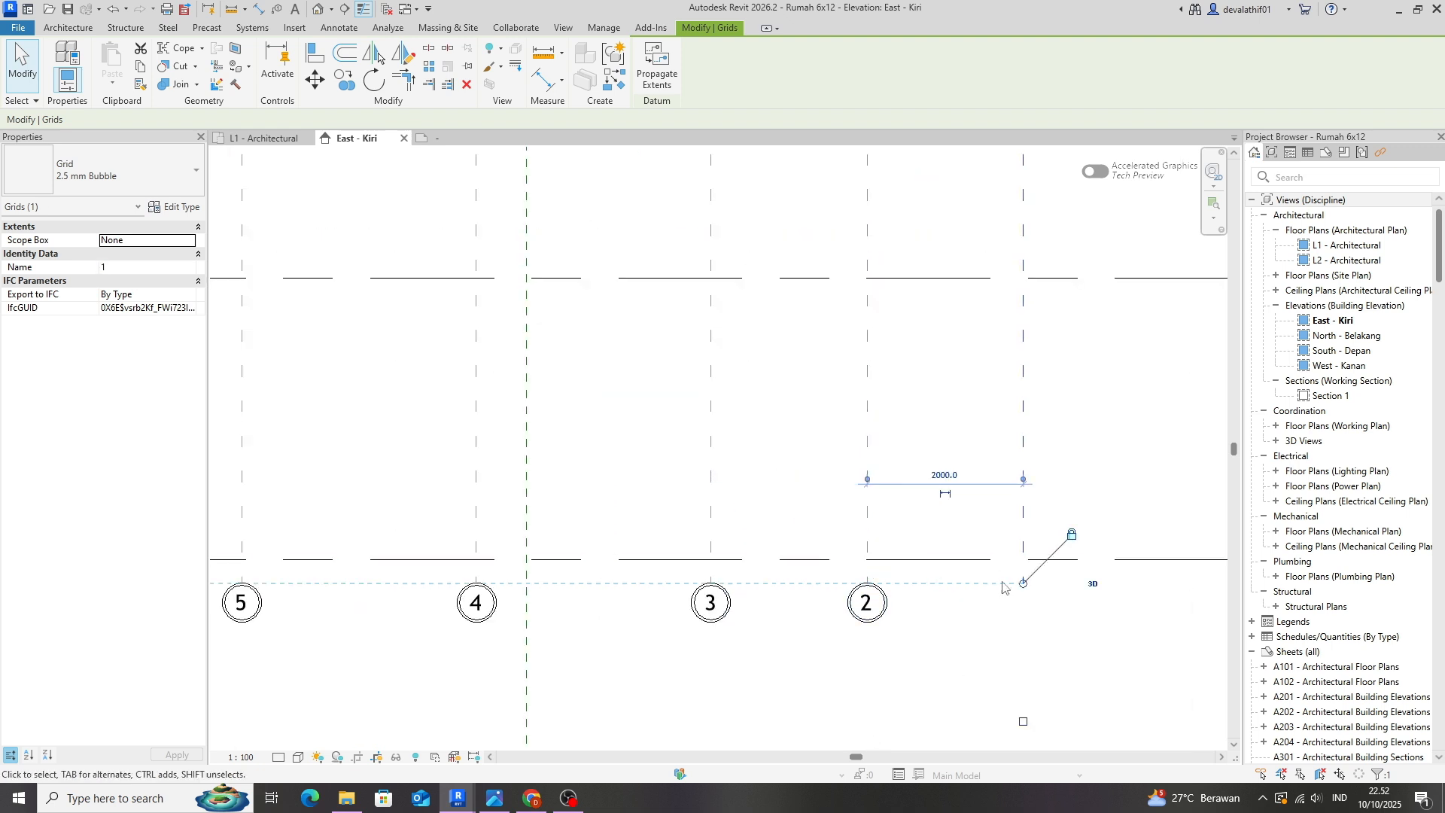
left_click(1023, 722)
Hide the upper-end bubbles on grids 1 and 2.
scroll(1023, 720, "down", 1)
middle_click_drag(1027, 406, 934, 598)
left_click(930, 324)
left_click(806, 506)
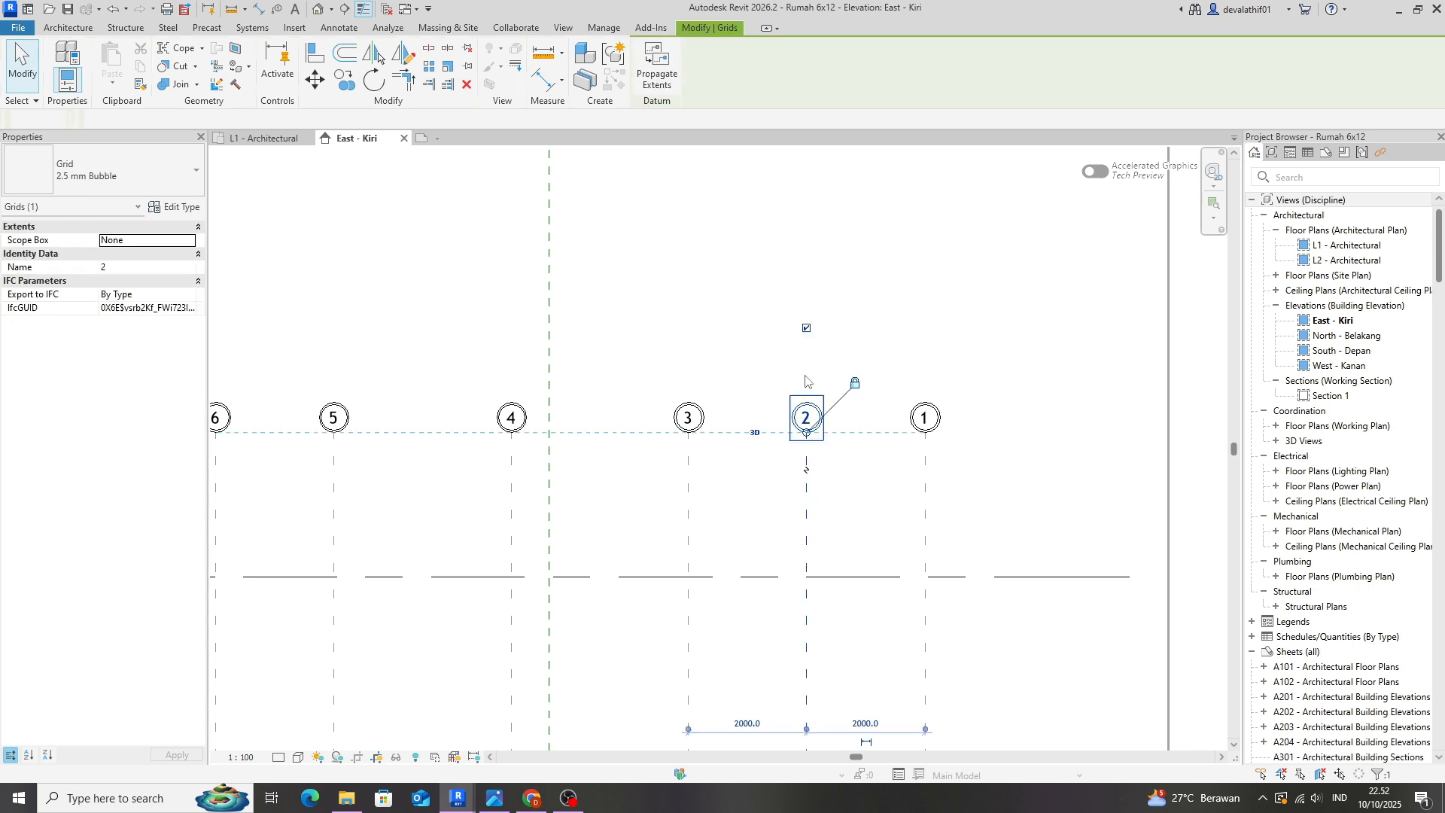
left_click(810, 327)
left_click(926, 482)
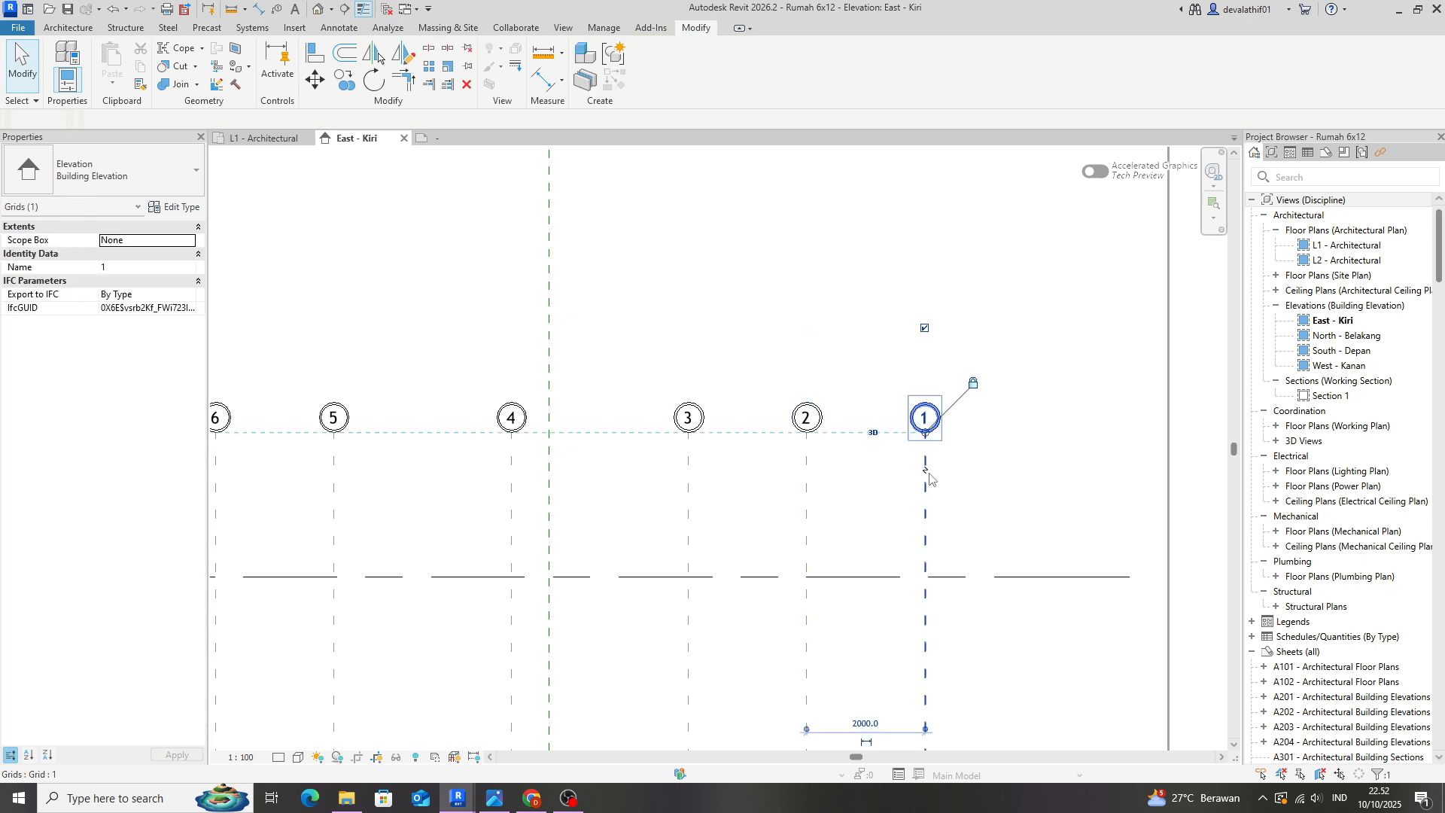
left_click(925, 329)
left_click(806, 482)
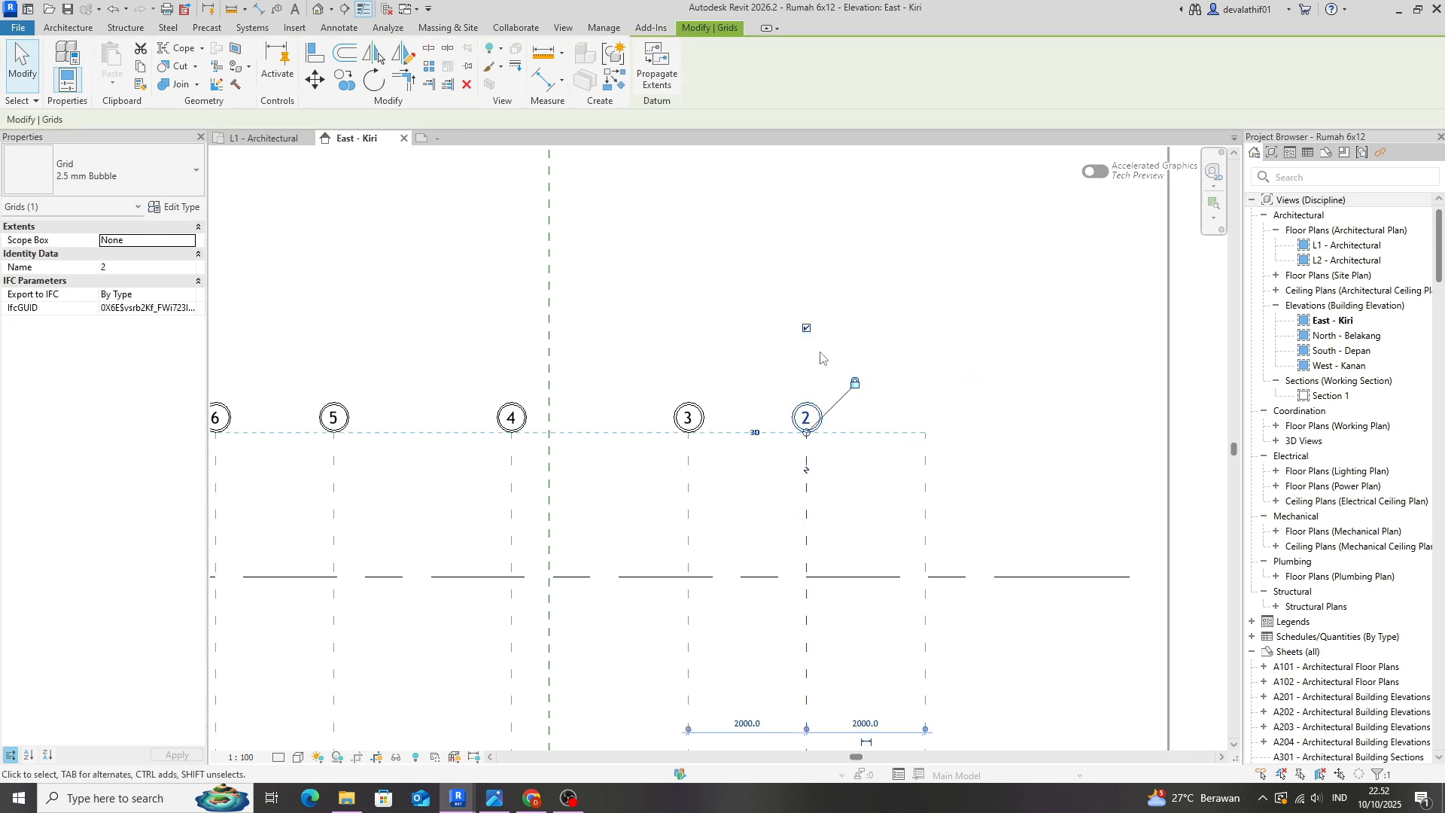
left_click(807, 328)
Hide the upper-end bubbles on grids 3, 4, 5 and 6.
left_click(688, 482)
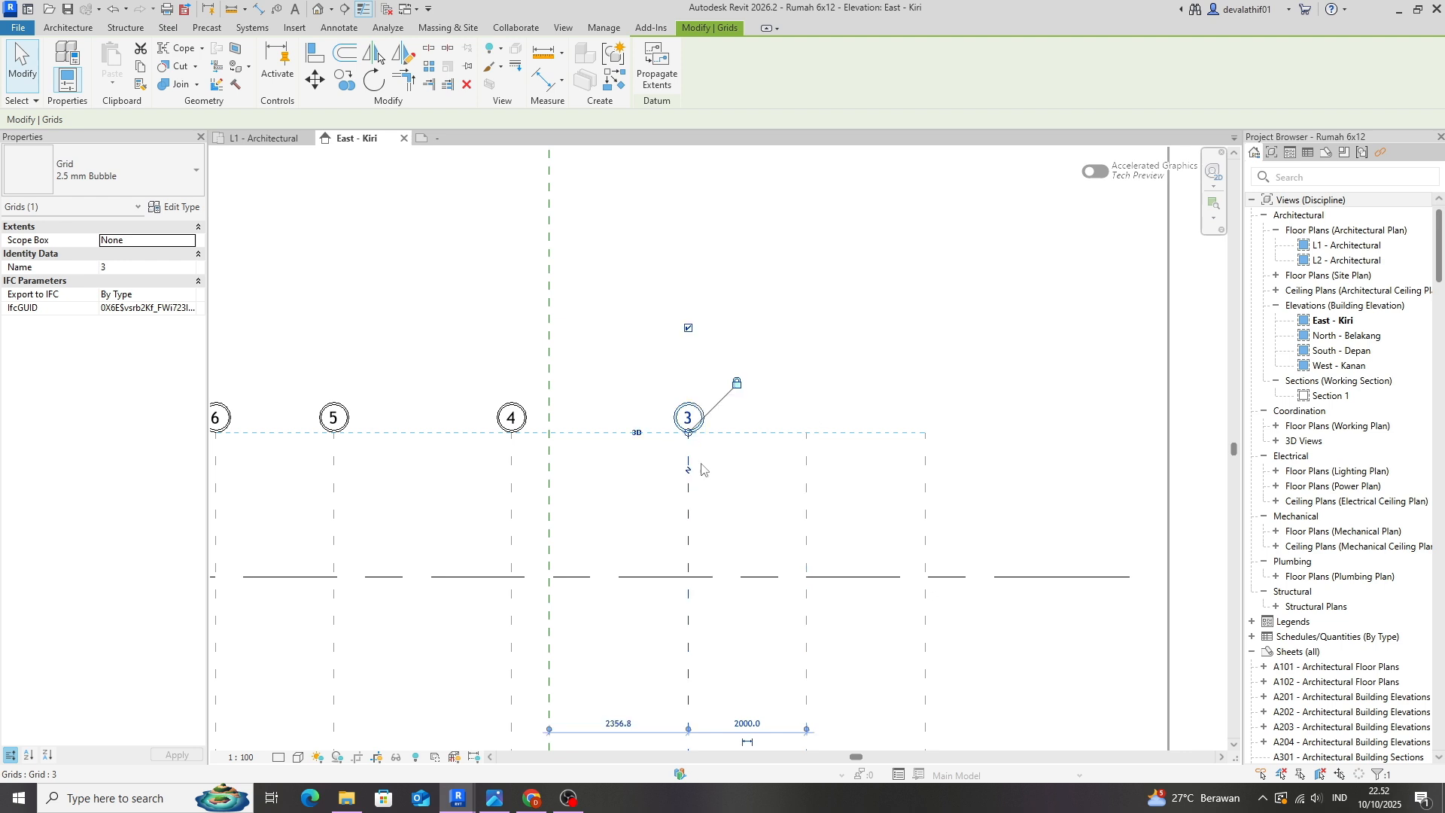
left_click(688, 328)
left_click(513, 503)
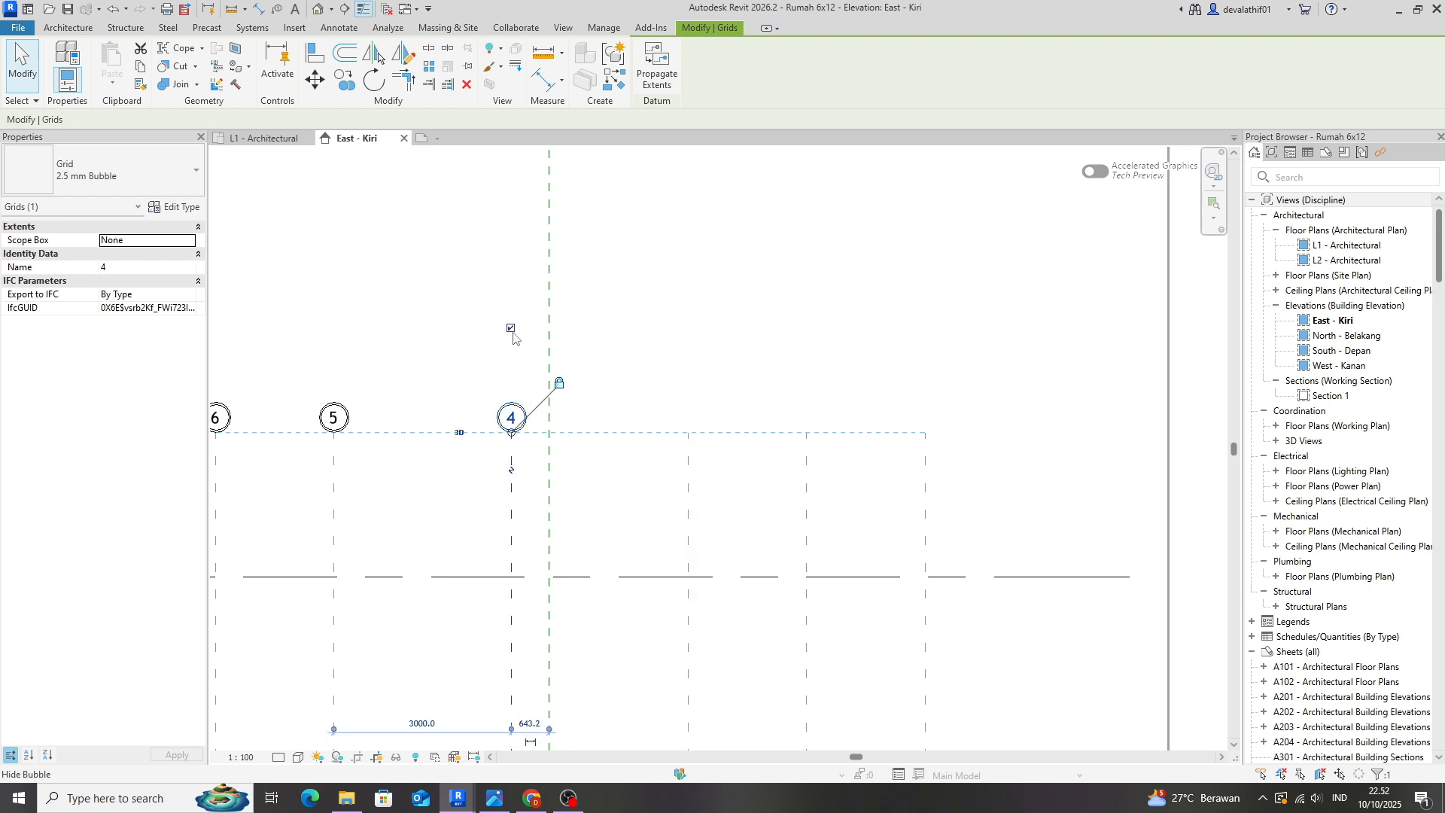
left_click(511, 328)
left_click(333, 520)
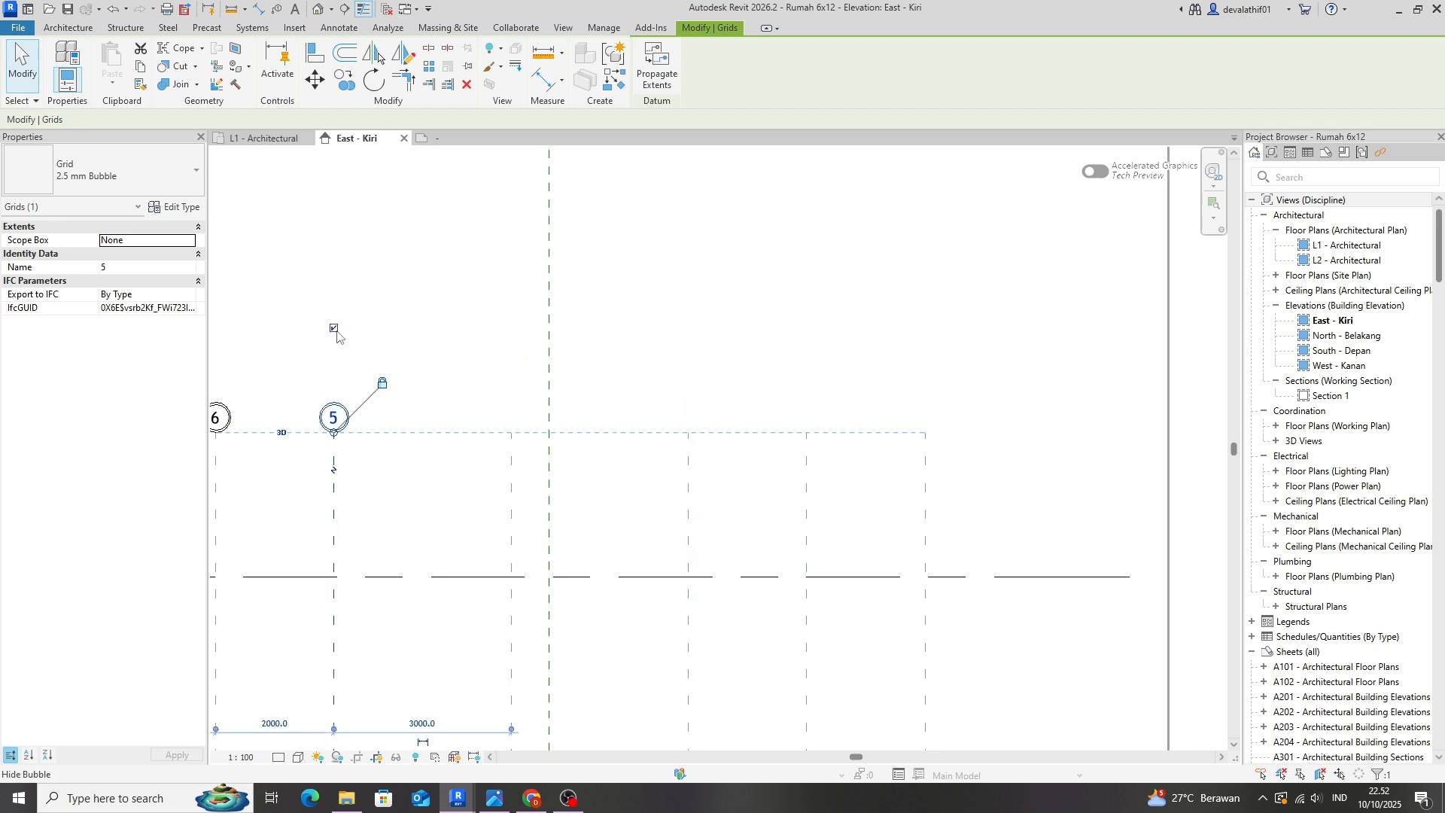
left_click(333, 328)
middle_click_drag(396, 461, 560, 460)
left_click(379, 523)
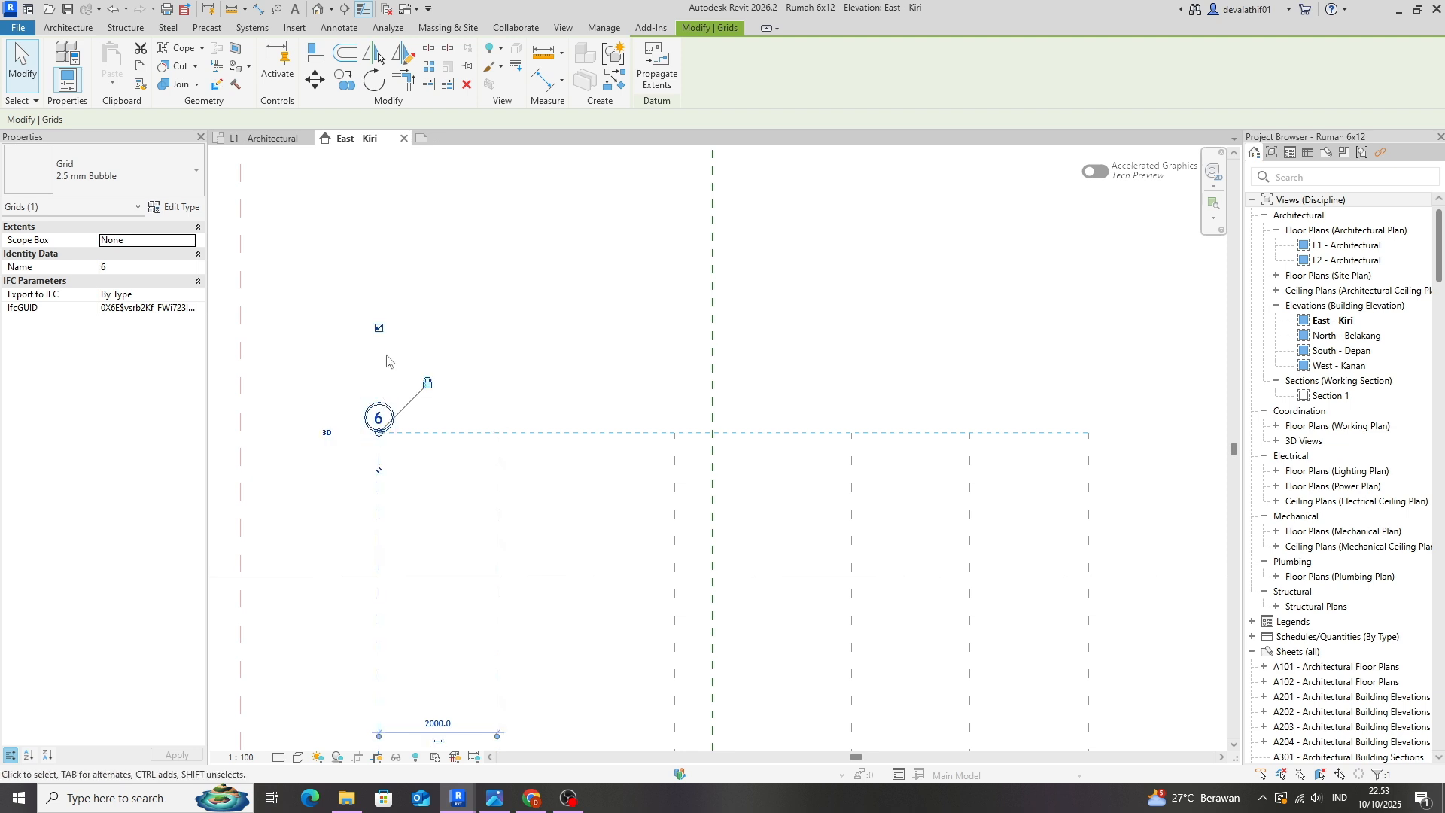
left_click(378, 329)
Extend the lower ends of all six aligned grid lines well below level L1.
scroll(648, 367, "down", 5)
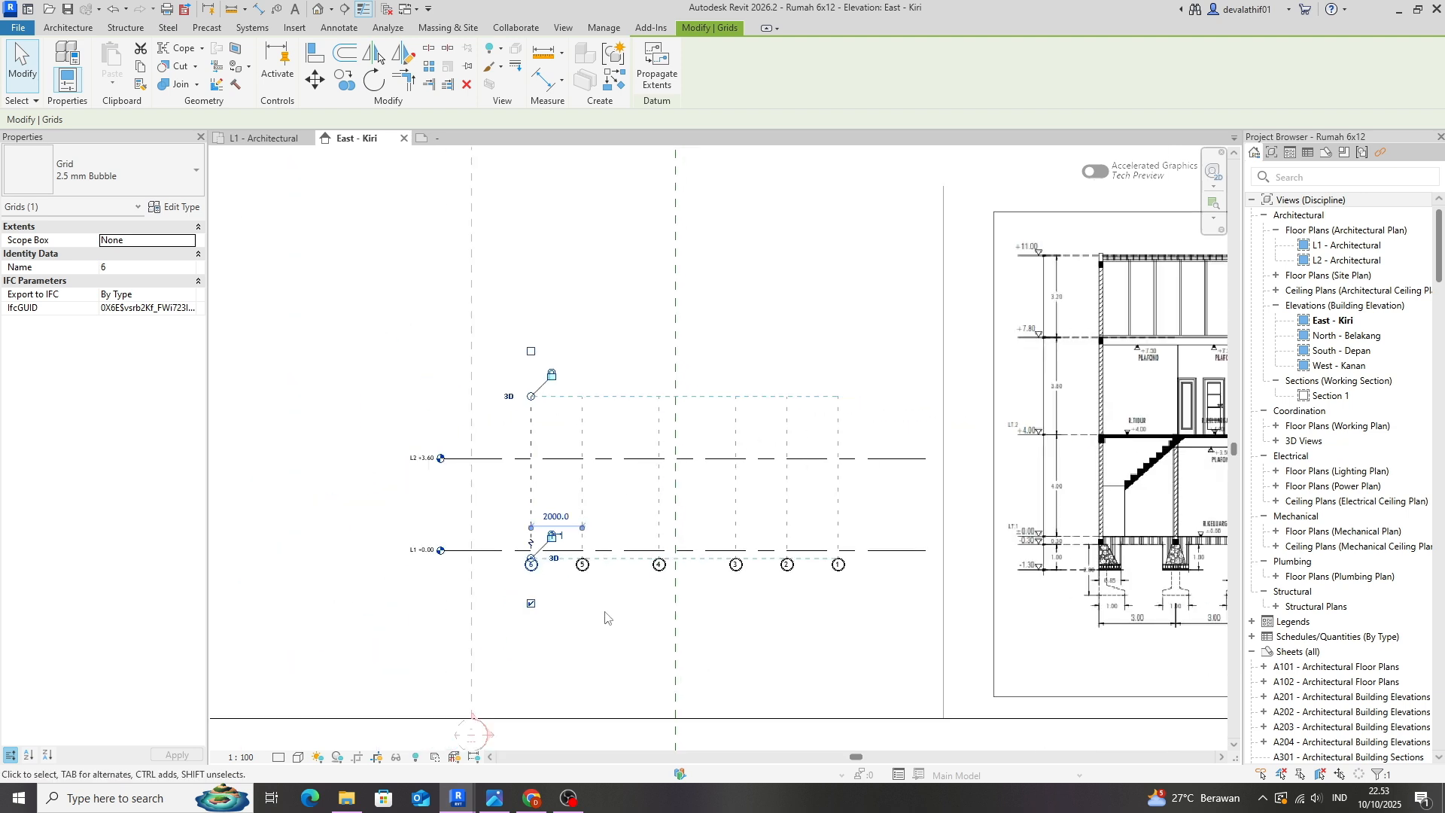
key("Escape")
left_click(585, 511)
left_click_drag(582, 559, 582, 665)
left_click(506, 634)
scroll(504, 631, "up", 2)
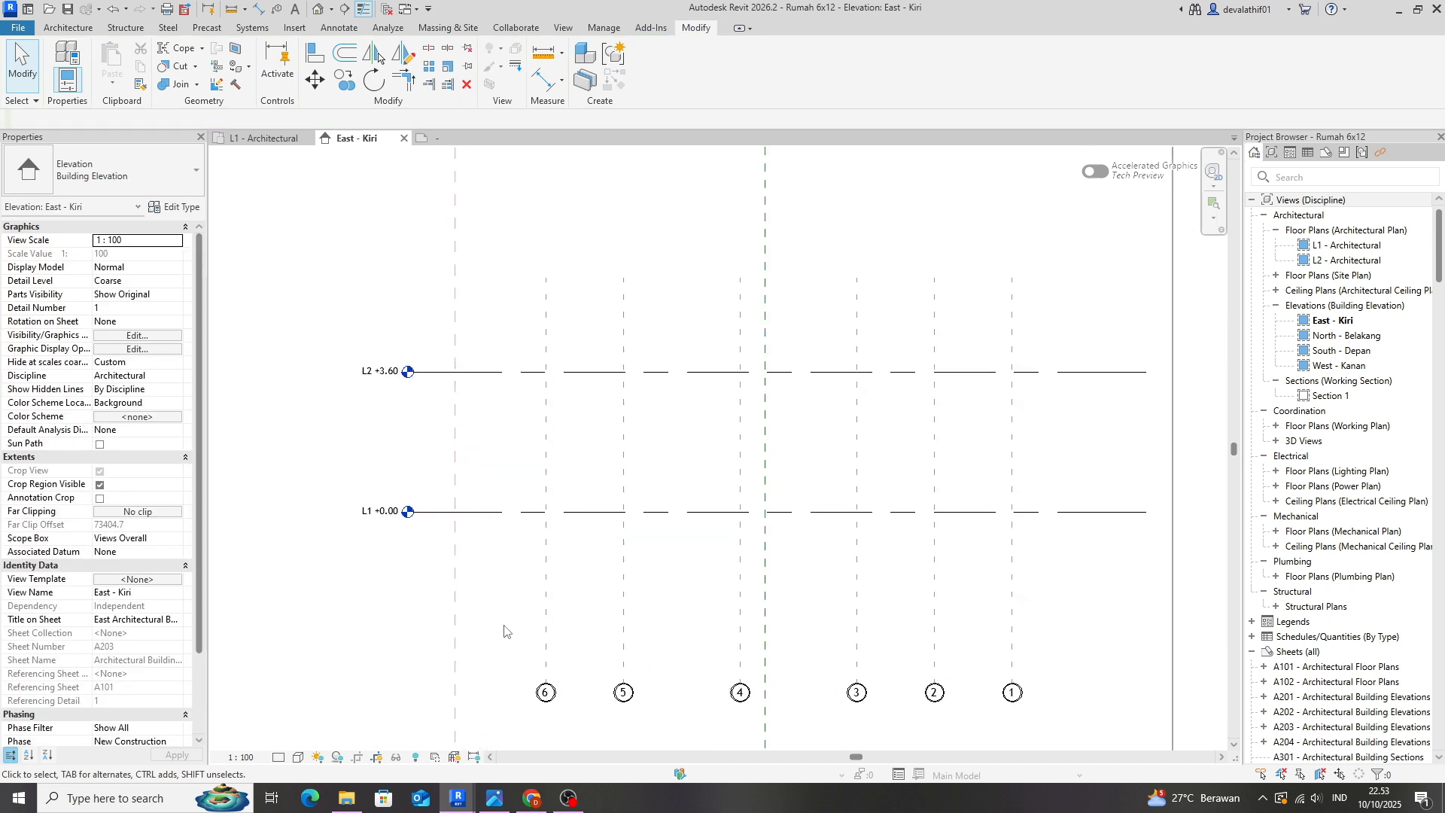
scroll(504, 613, "down", 1)
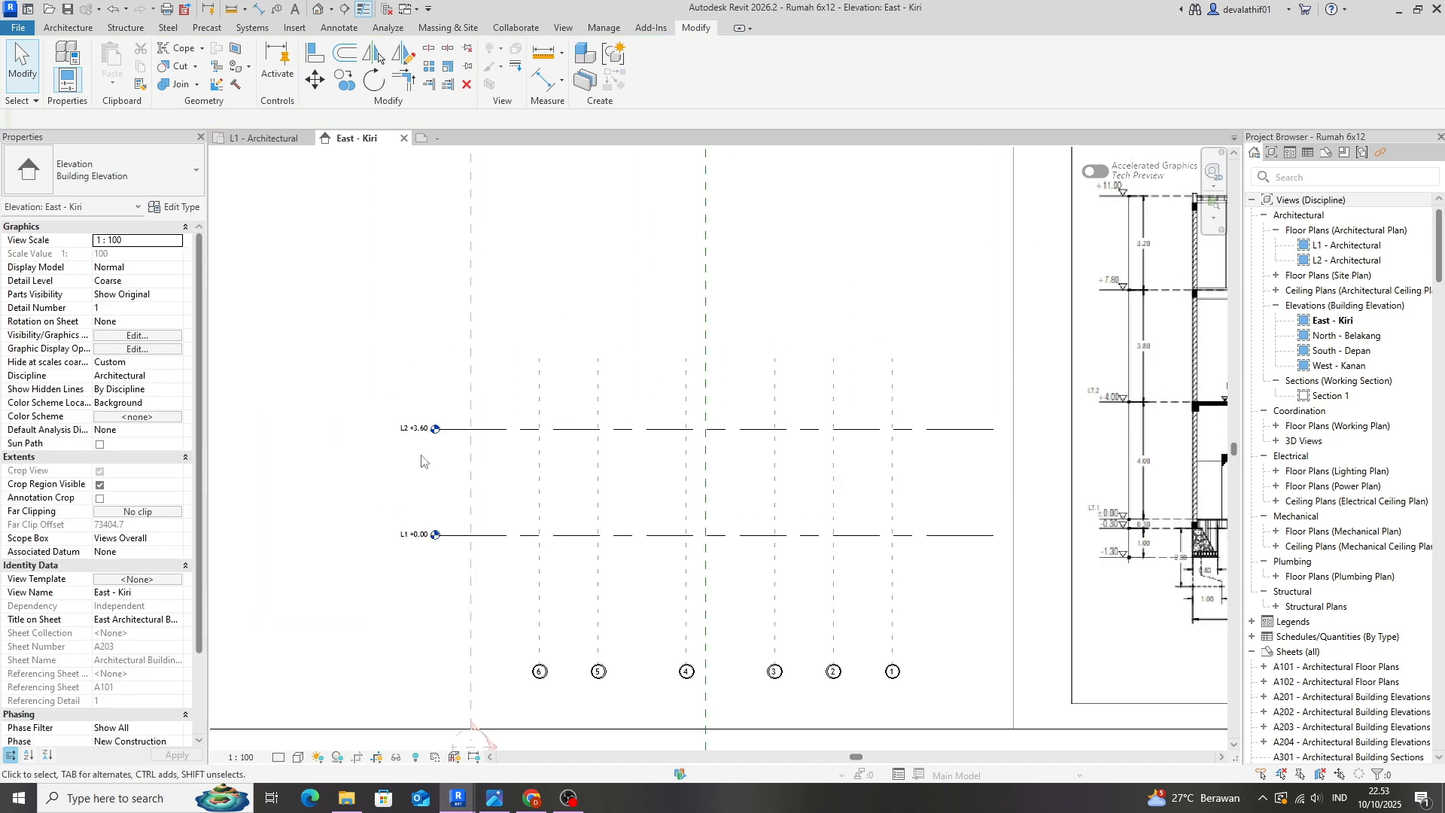
scroll(423, 451, "up", 1)
left_click(527, 422)
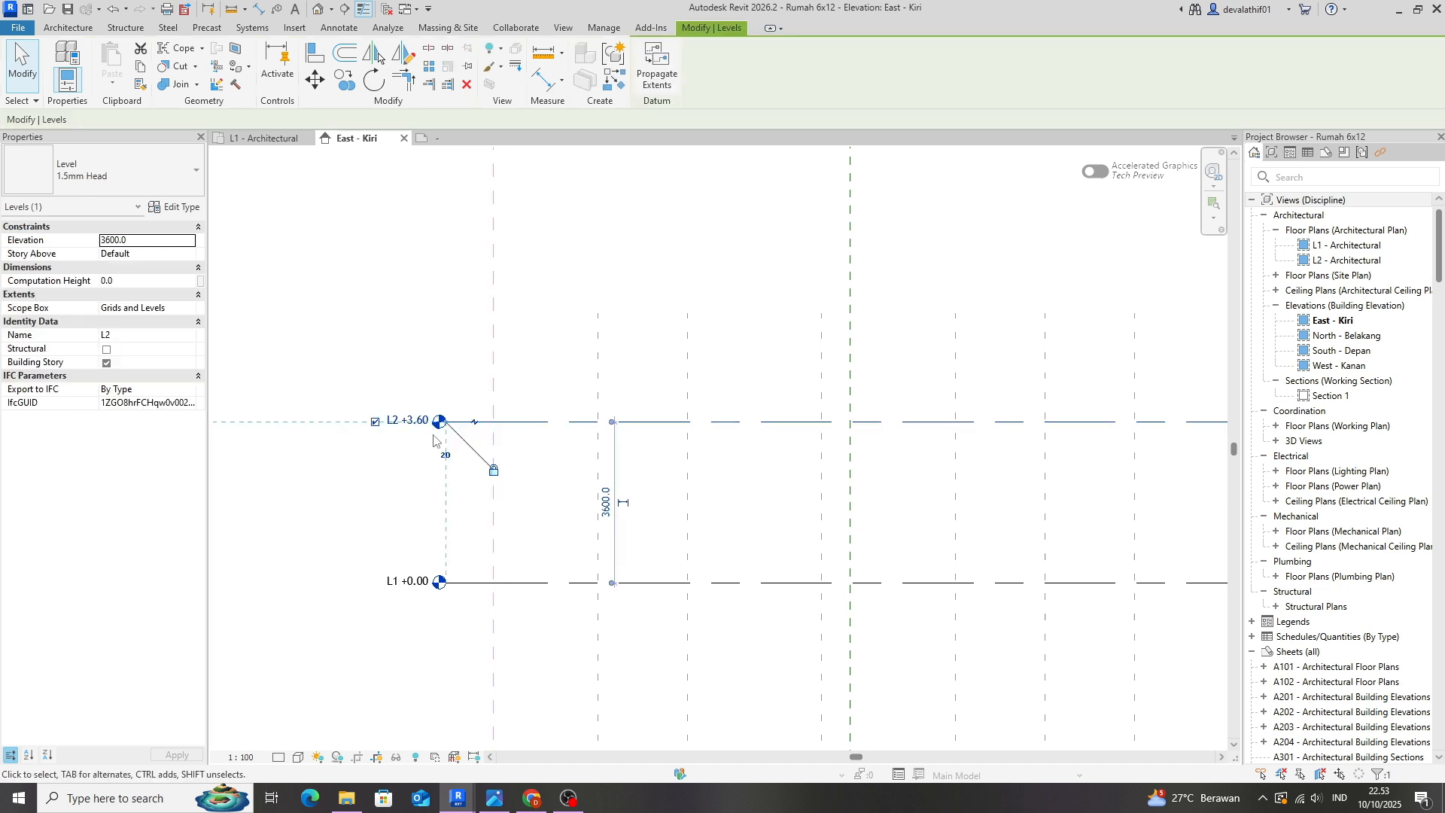
left_click(133, 241)
left_click(145, 240)
left_click(445, 357)
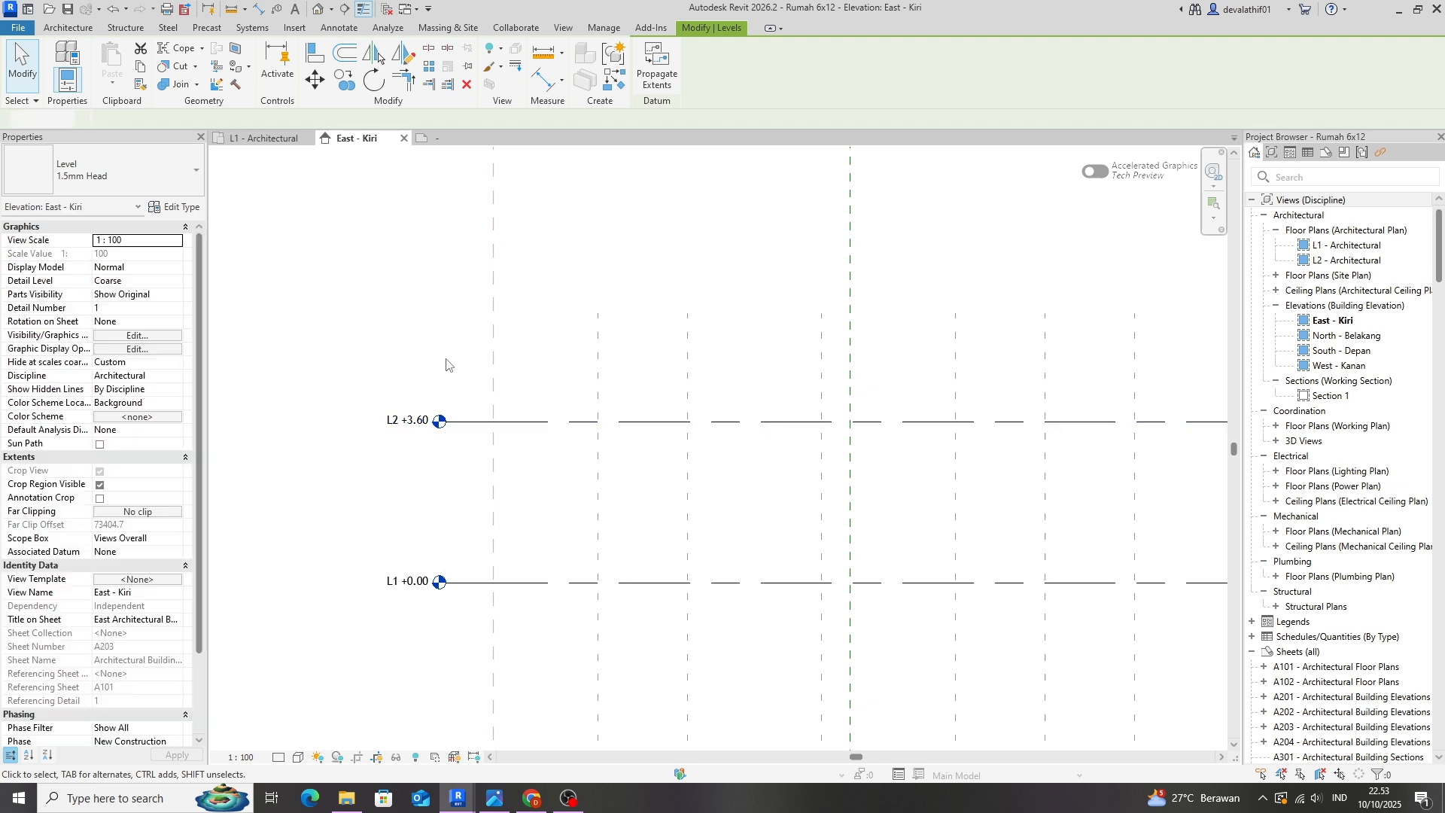
Set level L2's elevation to 4050.
left_click(501, 424)
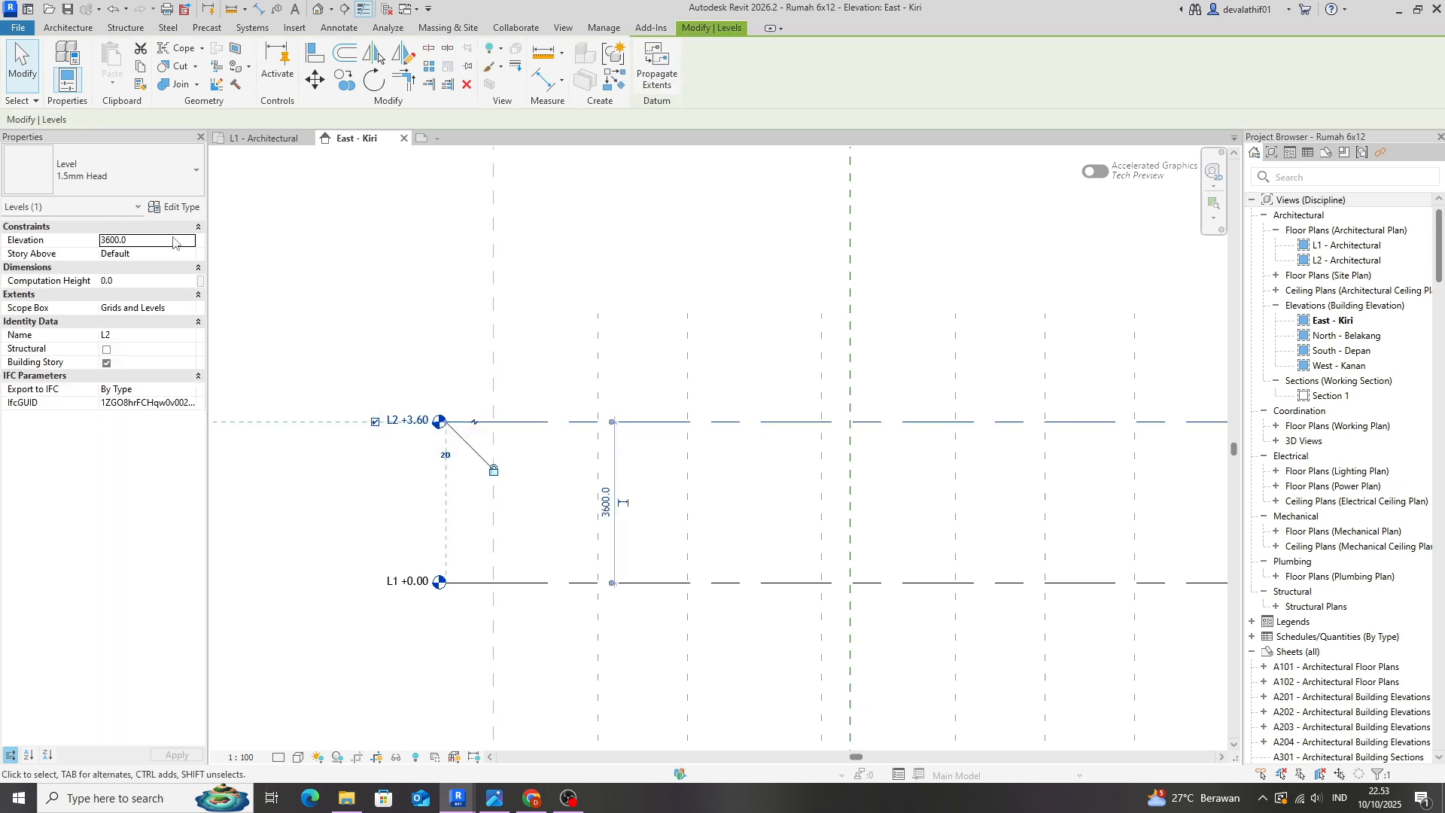
left_click(145, 241)
type("4")
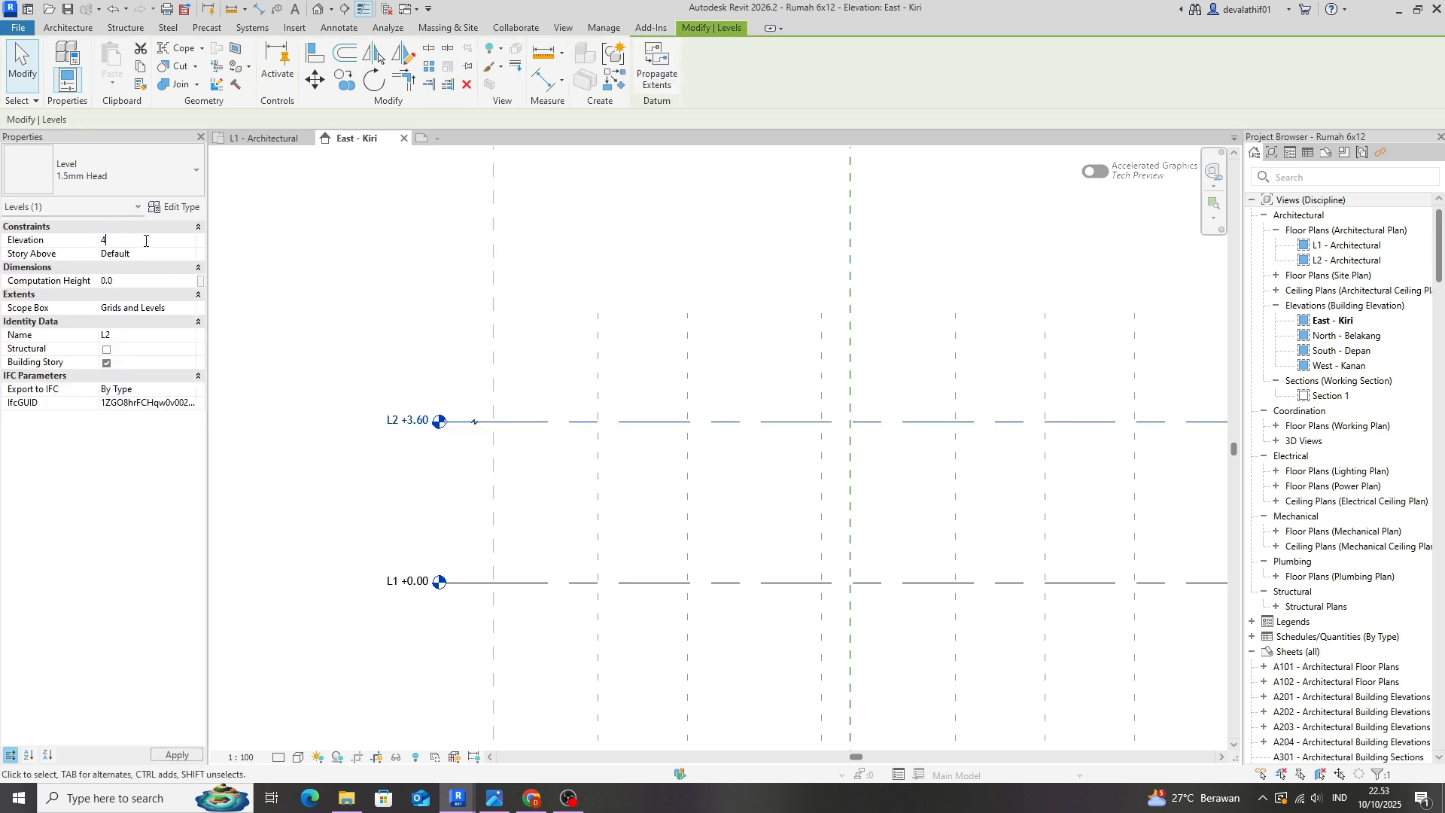
type("050")
left_click(176, 756)
left_click(344, 433)
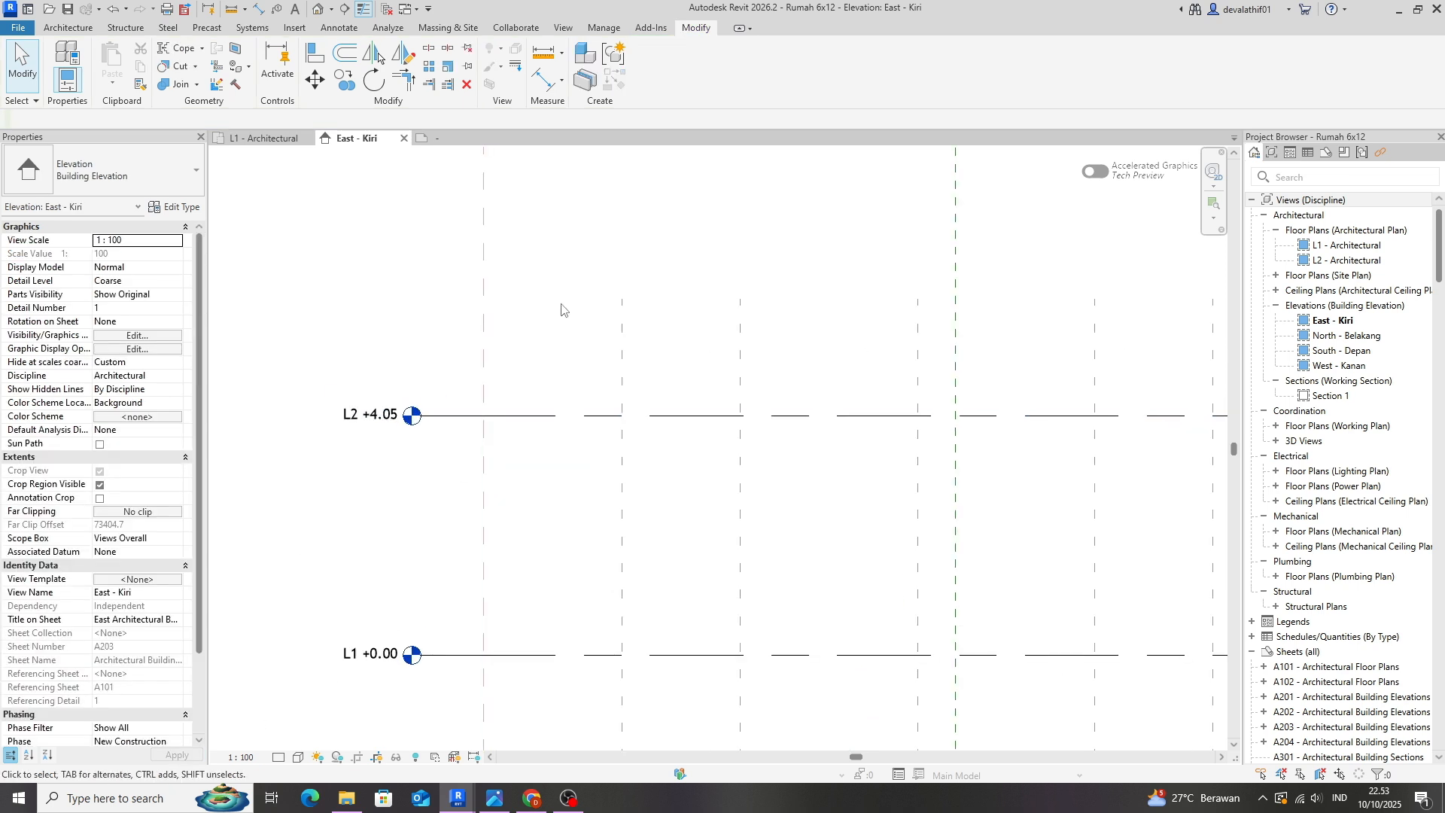
scroll(558, 313, "down", 1)
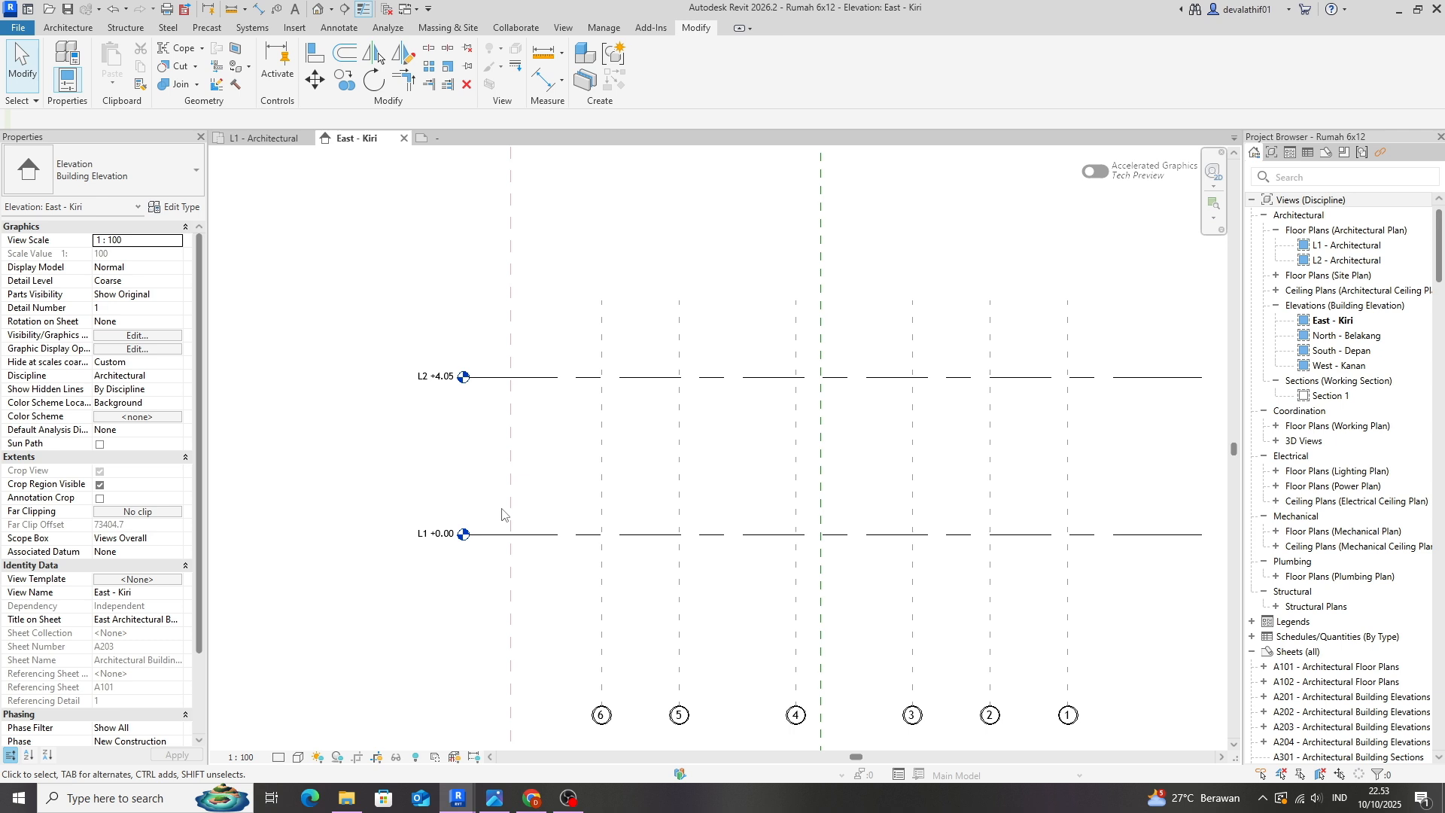
Copy level L1 300 mm straight down to create a new level below it.
scroll(440, 551, "up", 1)
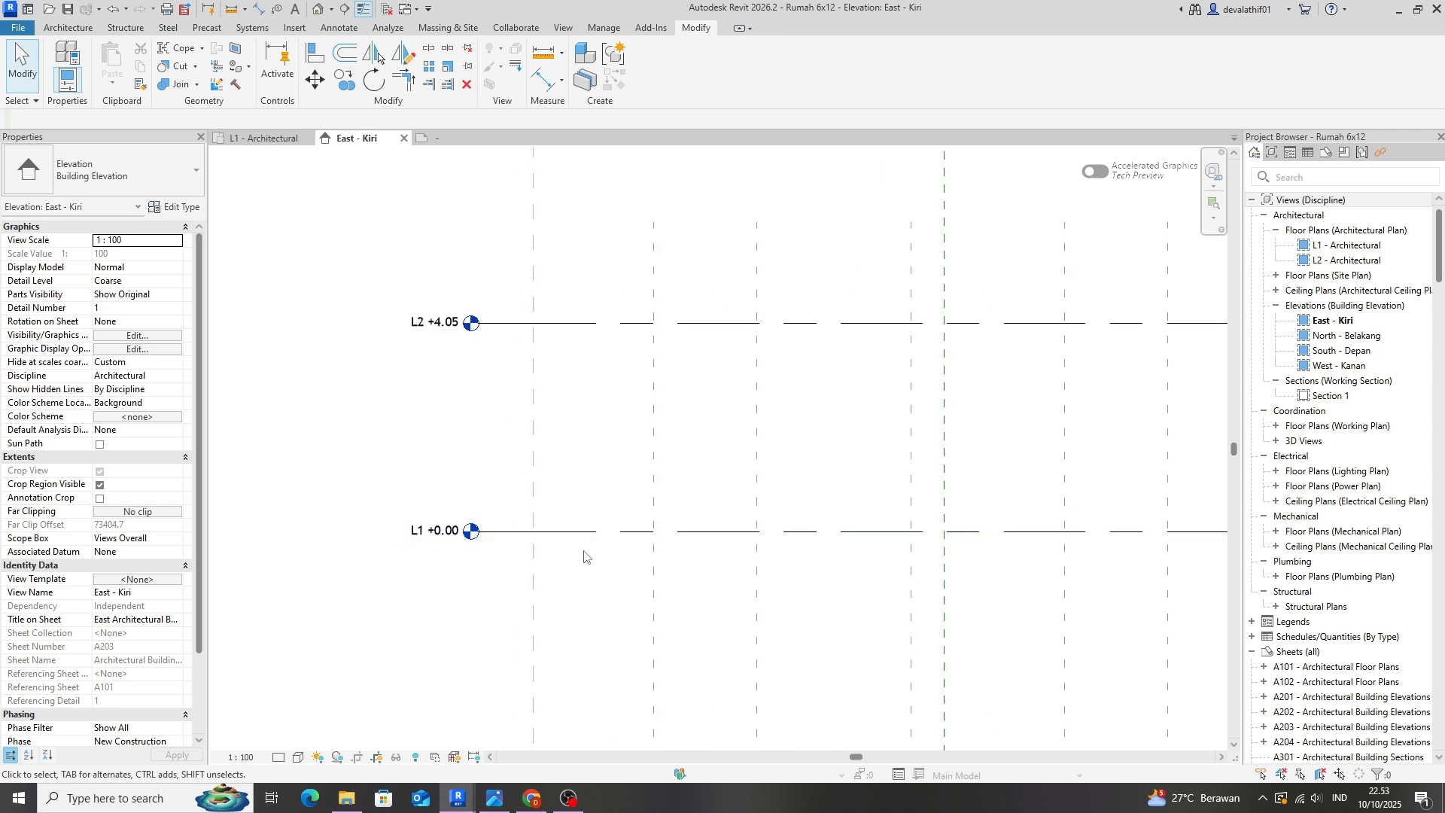
left_click(563, 531)
scroll(560, 581, "up", 1)
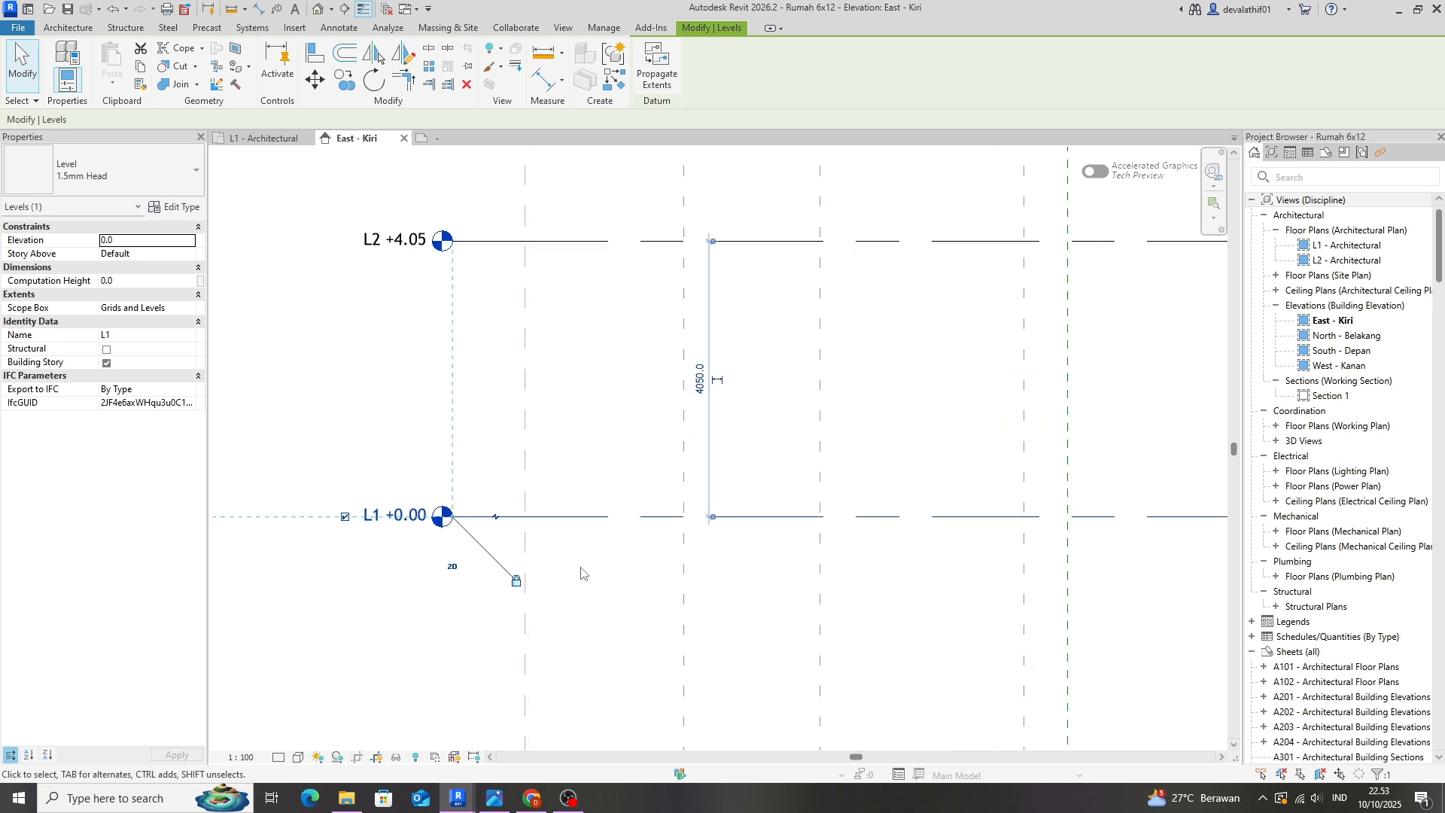
key("c")
key("o")
left_click(582, 516)
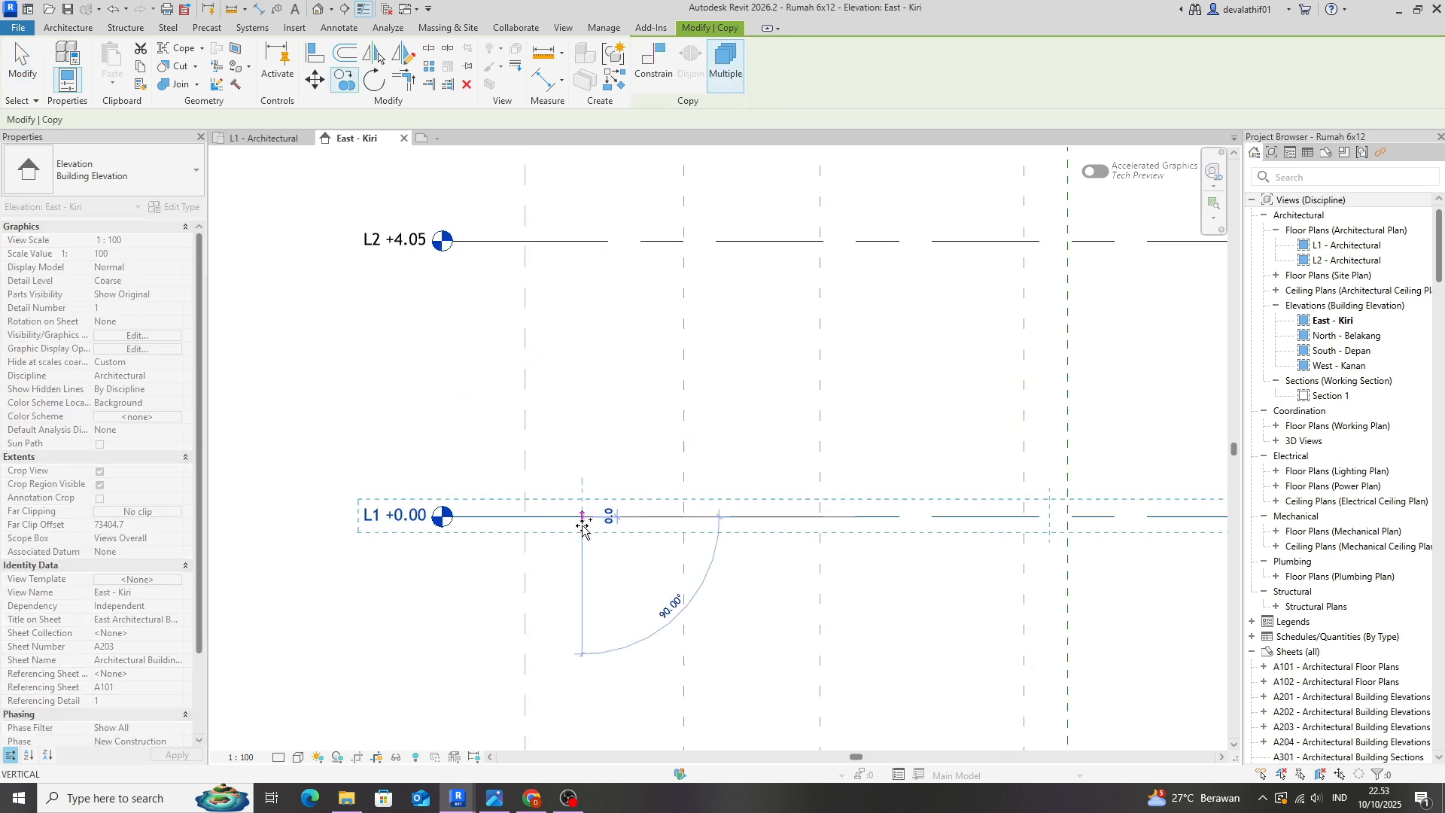
scroll(583, 530, "up", 1)
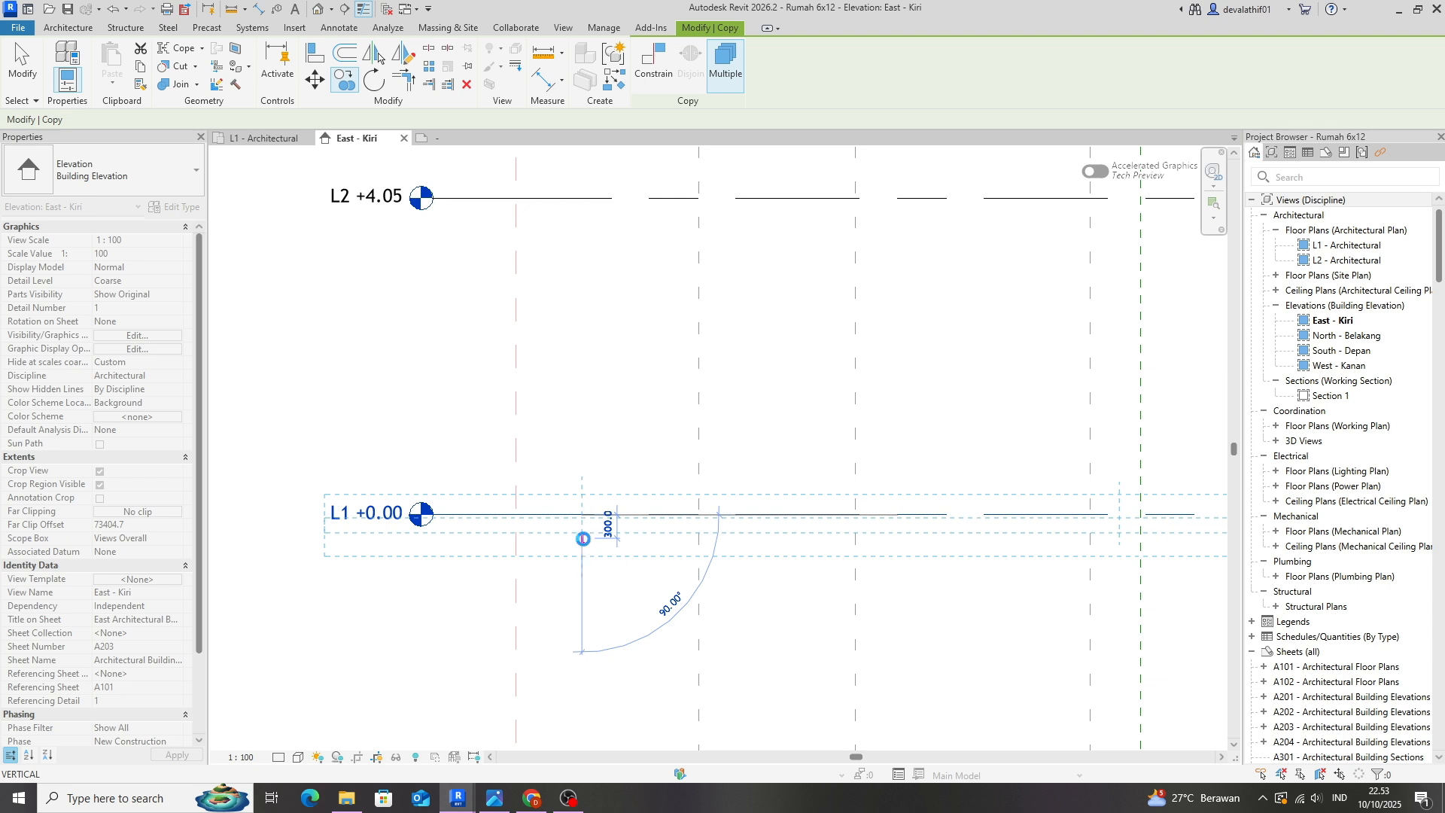
left_click(583, 539)
key("Escape")
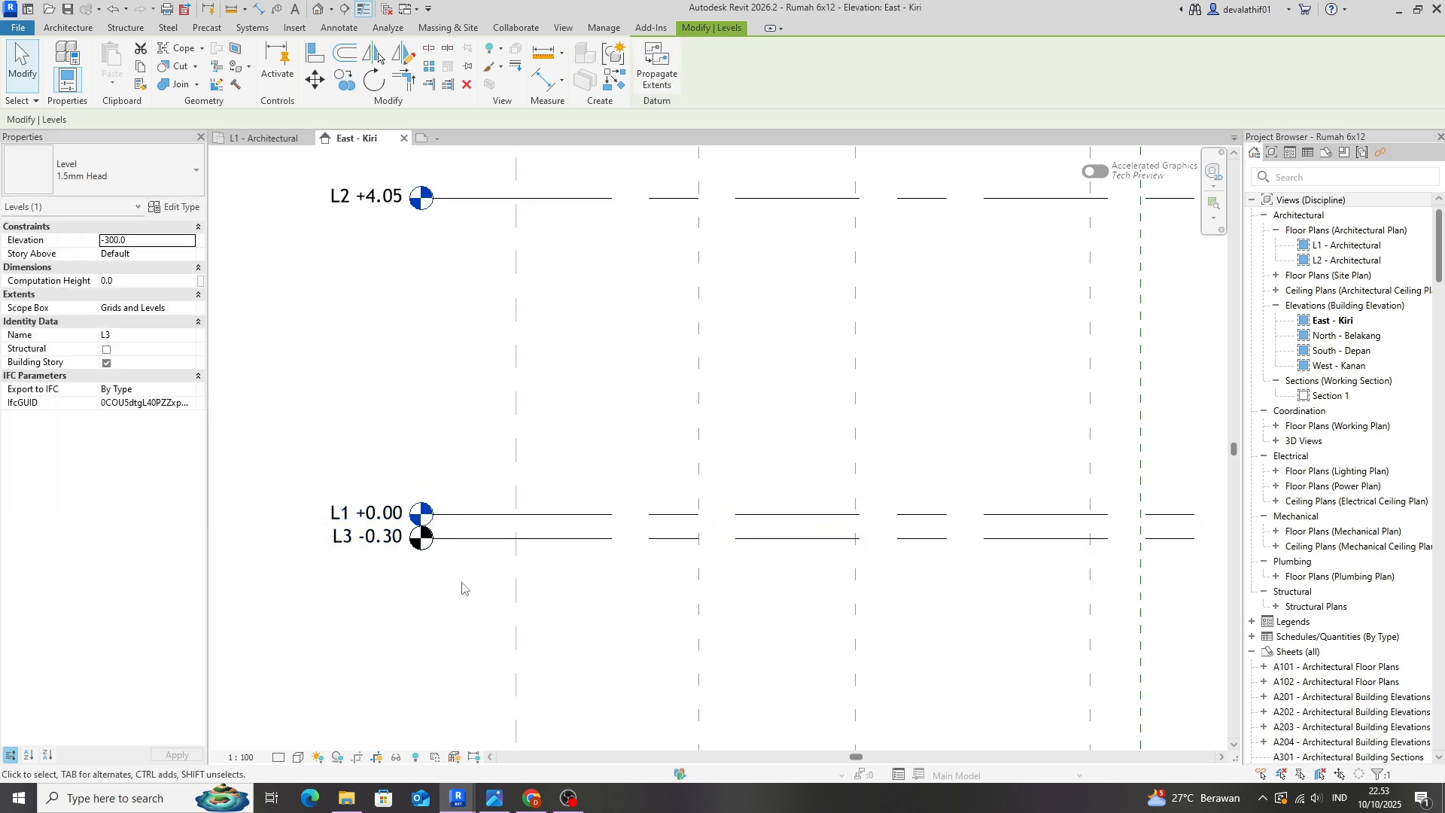
Rename the new level below L1 as TOP SLOOF.
middle_click_drag(465, 588, 554, 596)
left_click(574, 547)
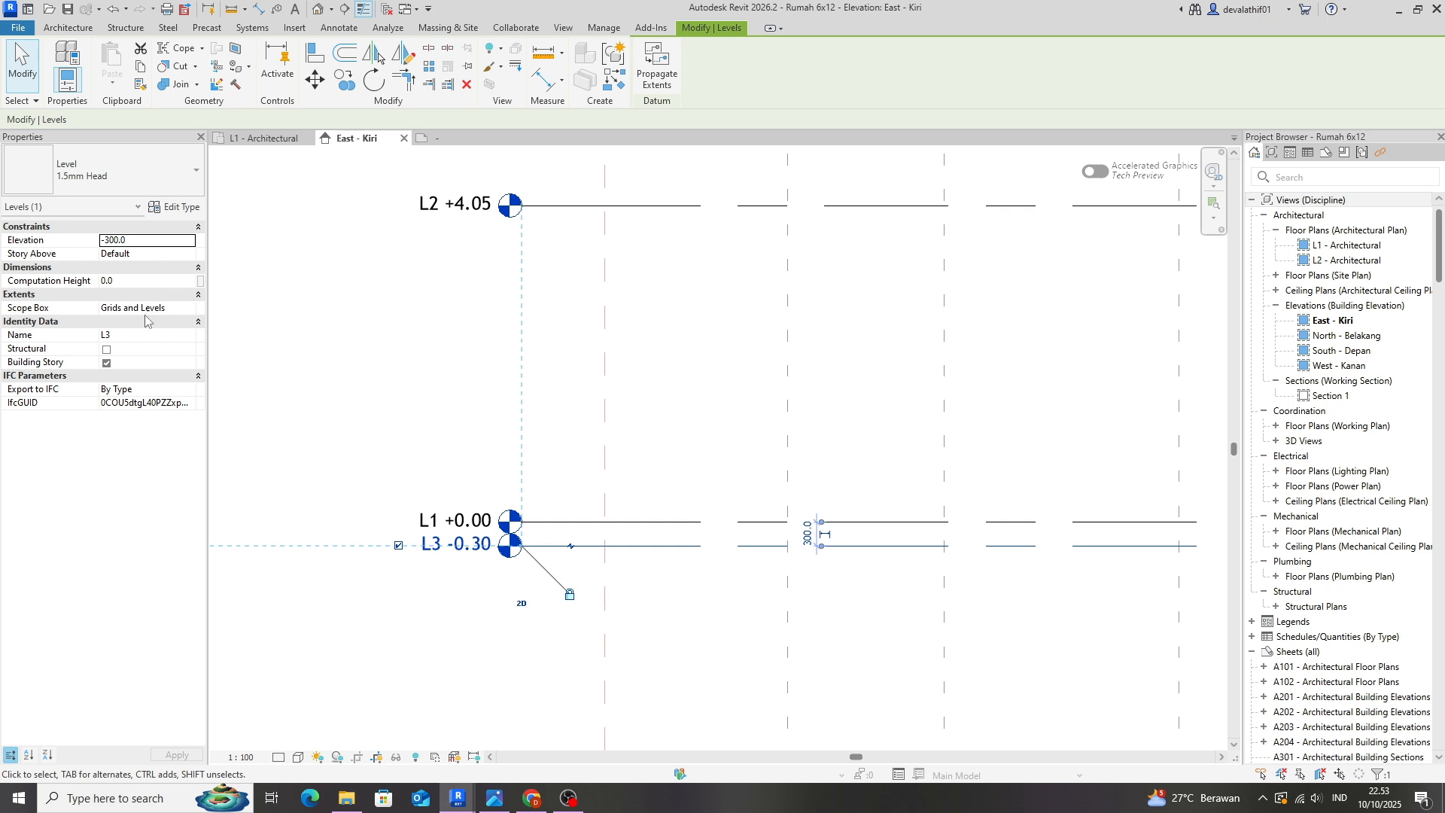
left_click(127, 336)
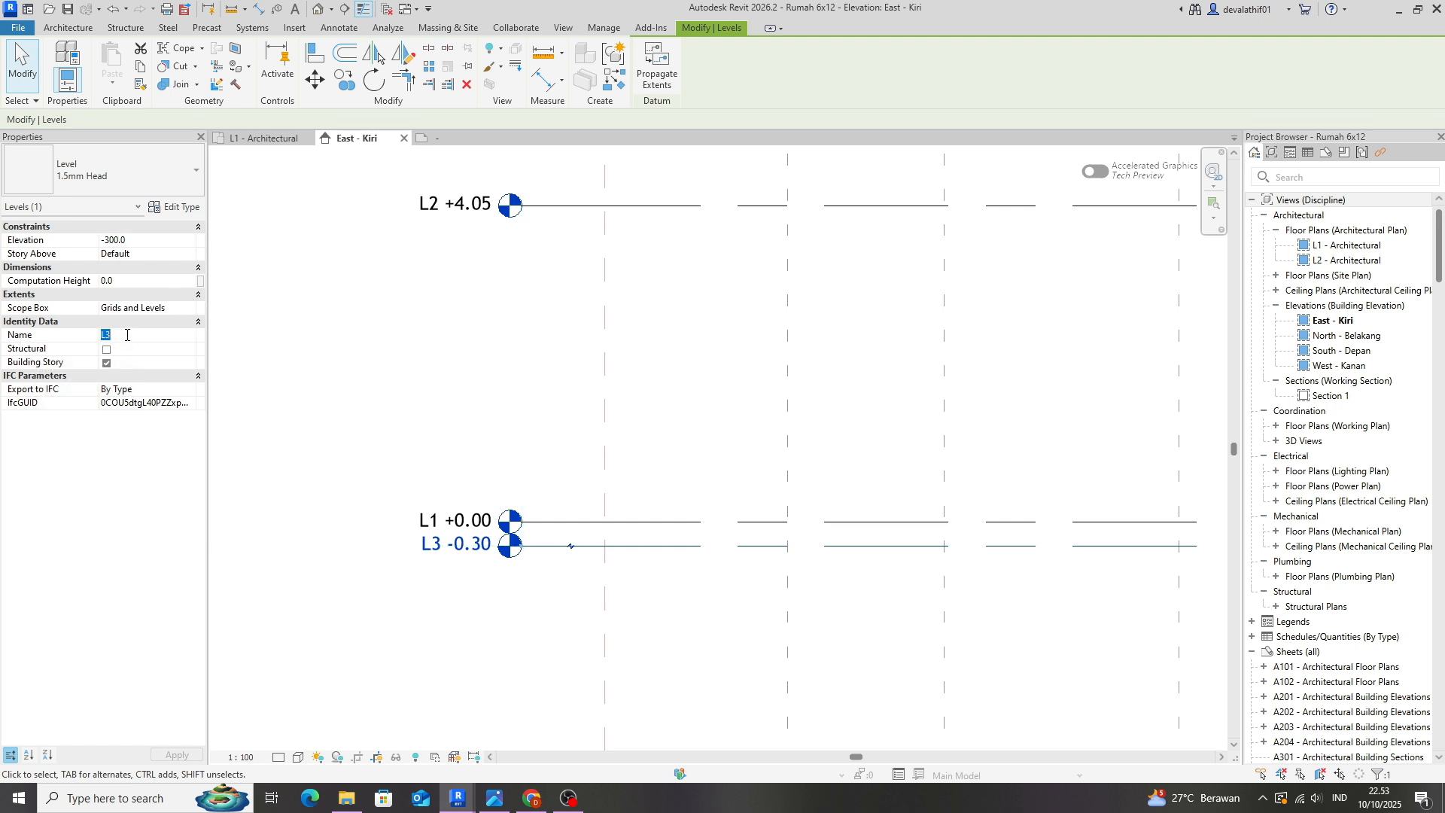
type("t")
left_click(315, 638)
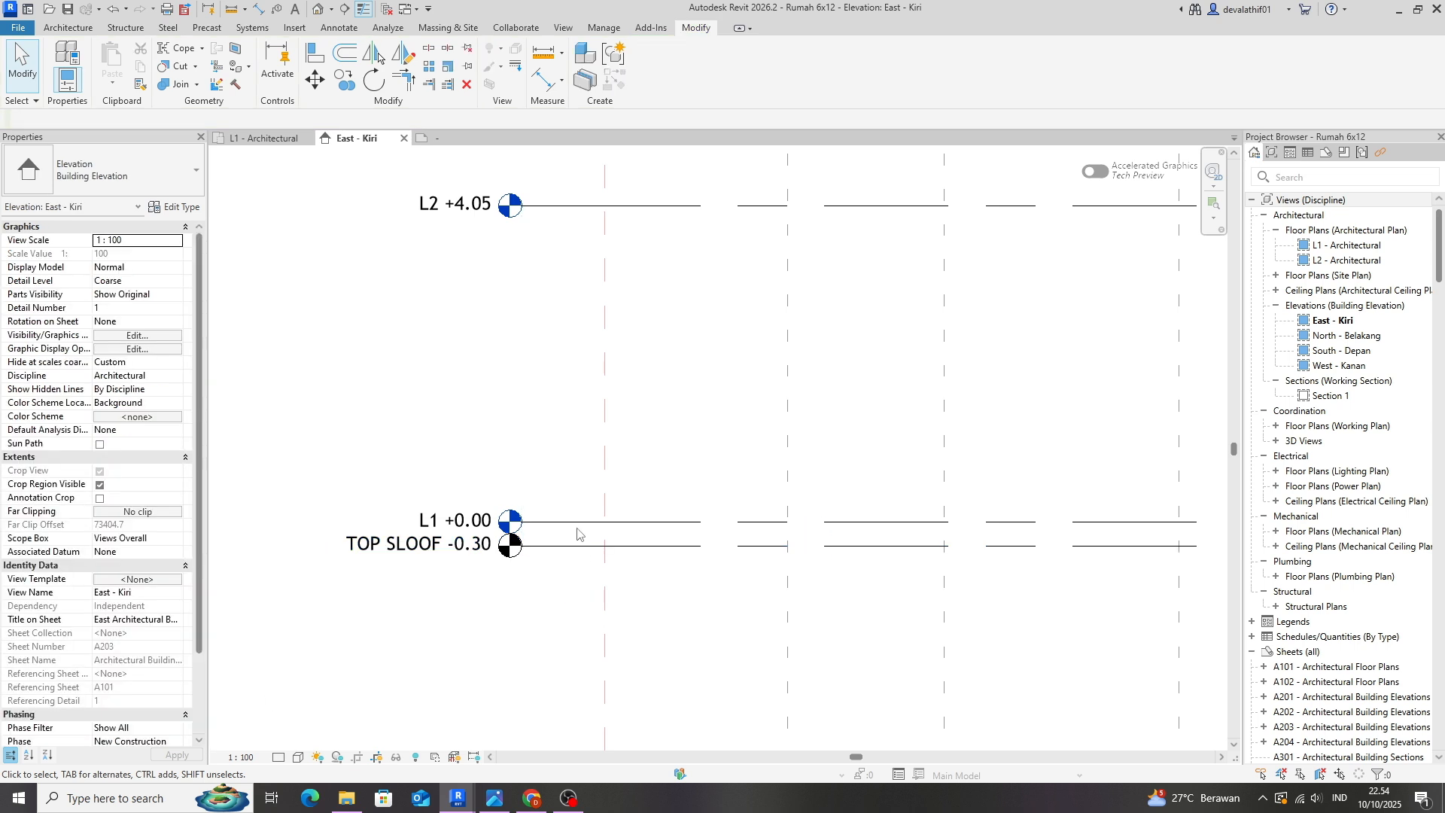
Set the TOP SLOOF level's elevation to -100.
left_click(563, 547)
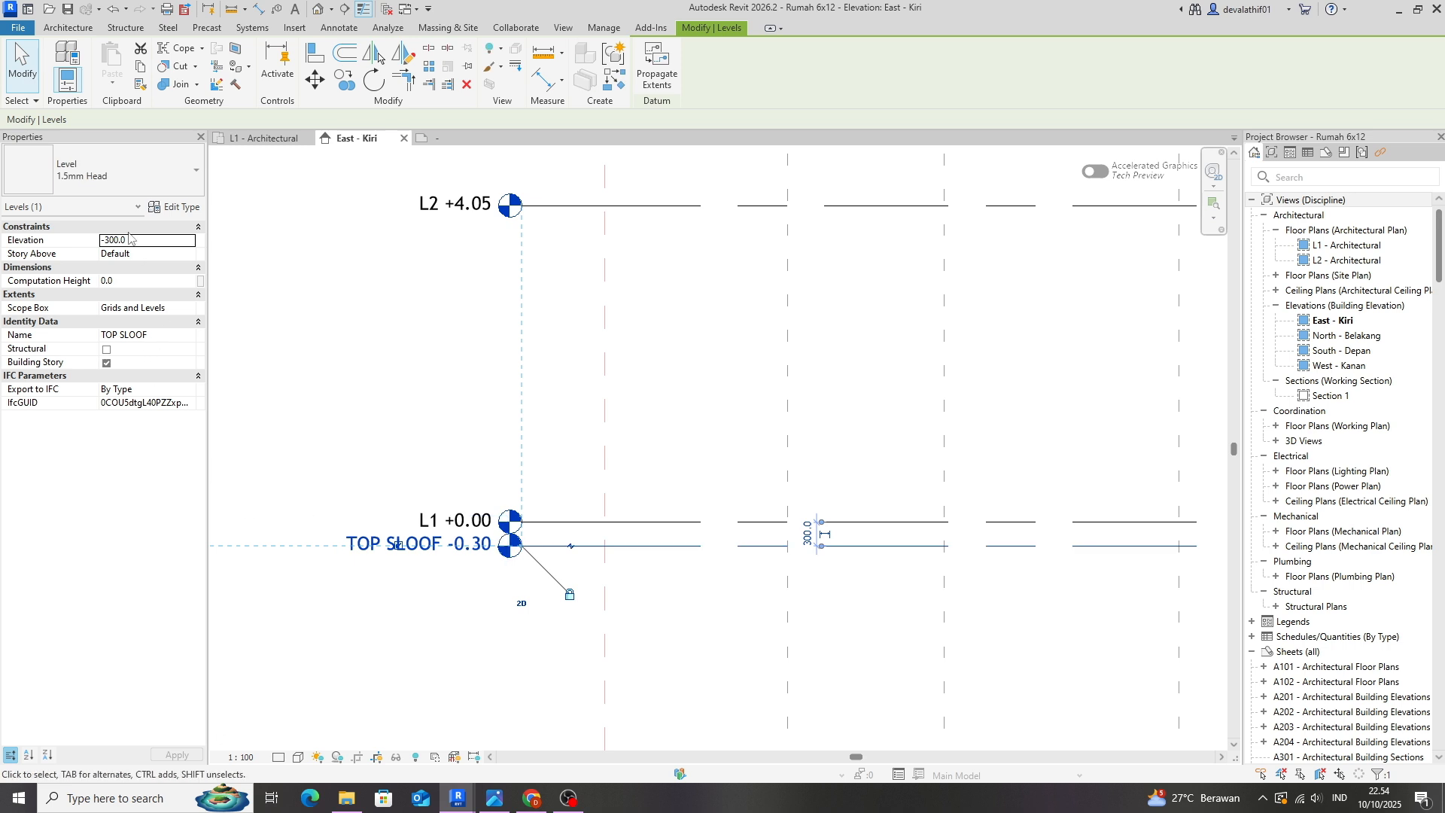
left_click(116, 239)
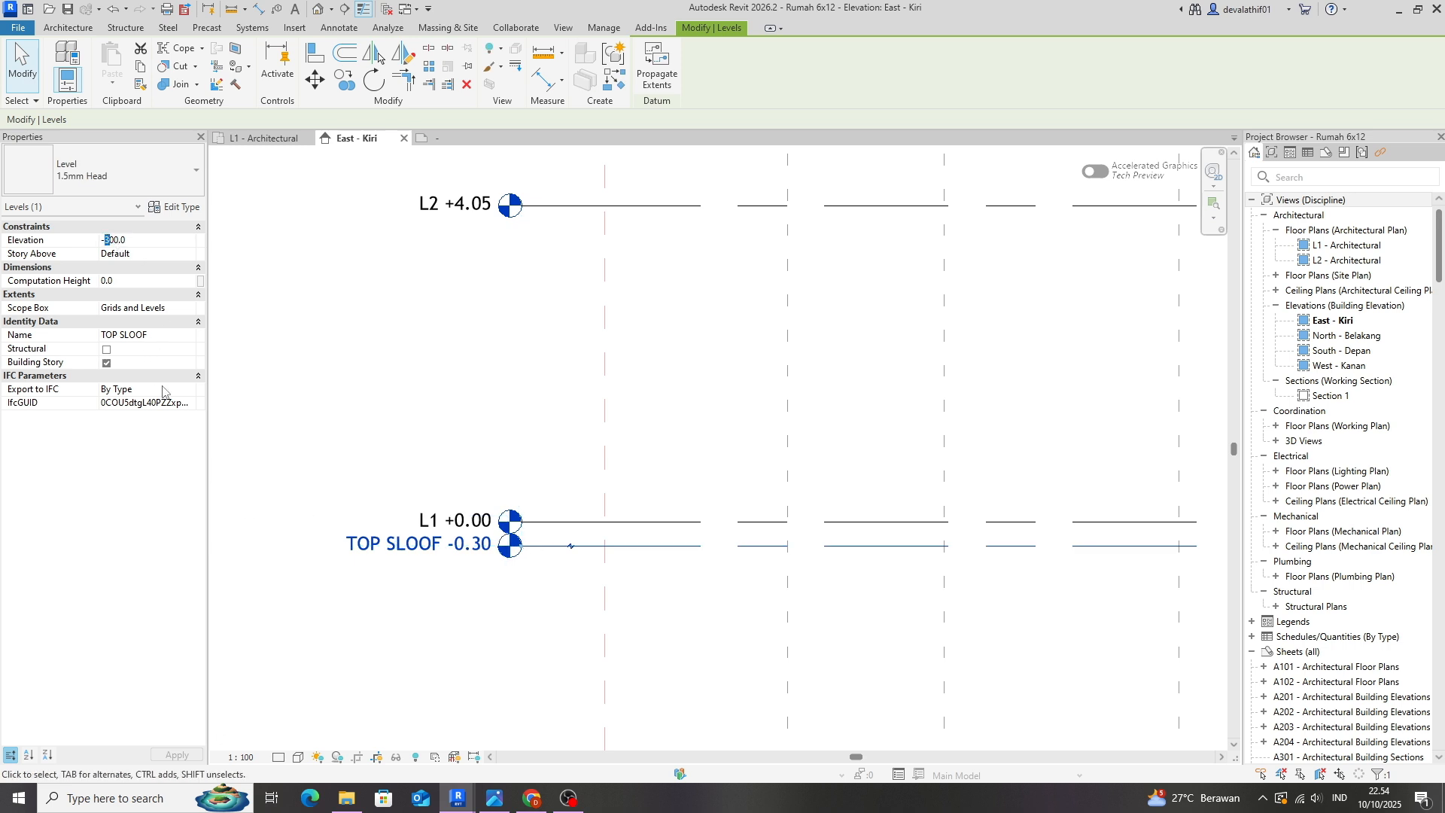
type("1")
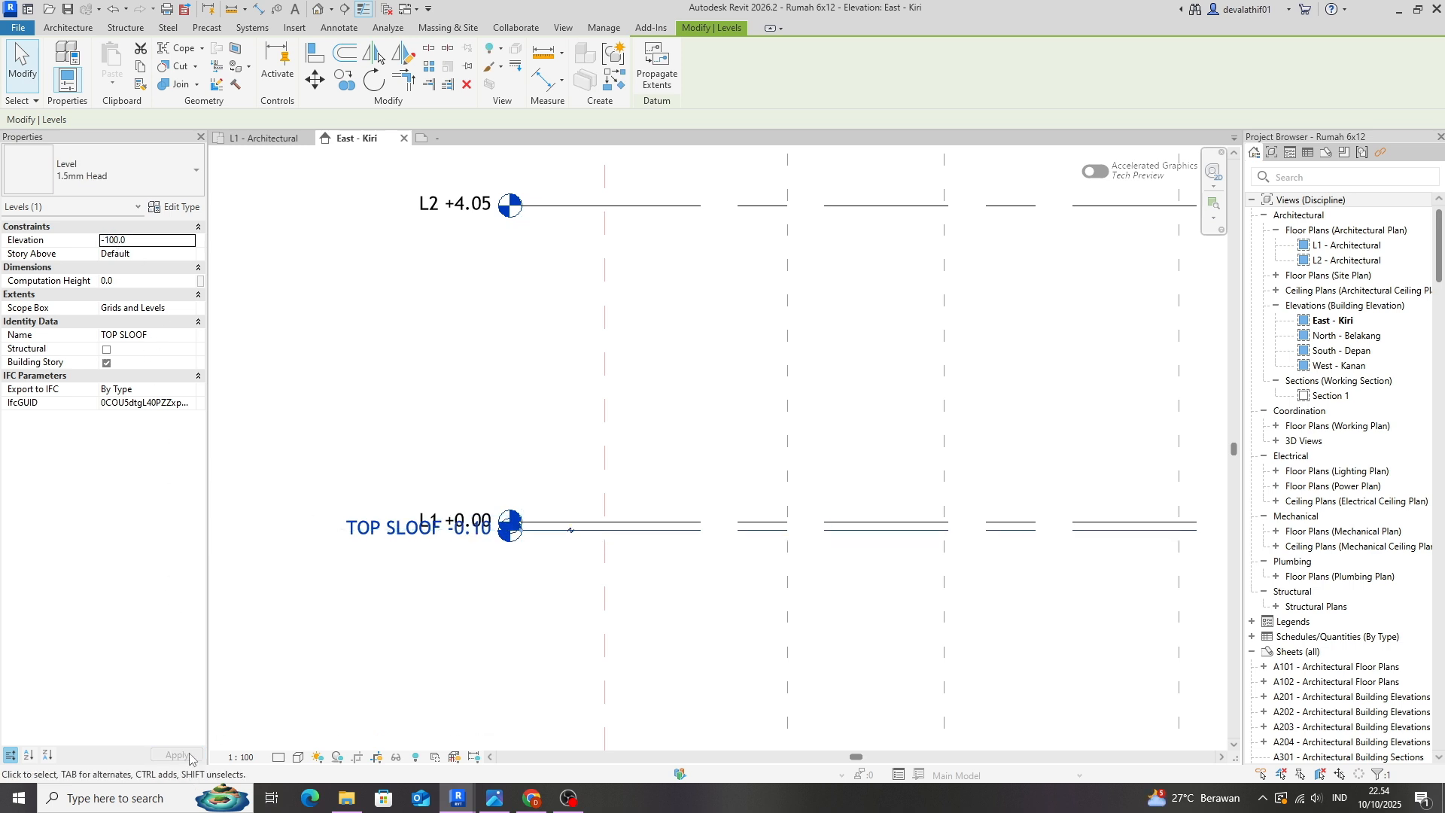
left_click(409, 450)
Add an elbow to the TOP SLOOF level line and position its head just below the L1 head.
left_click(590, 531)
scroll(519, 546, "up", 4)
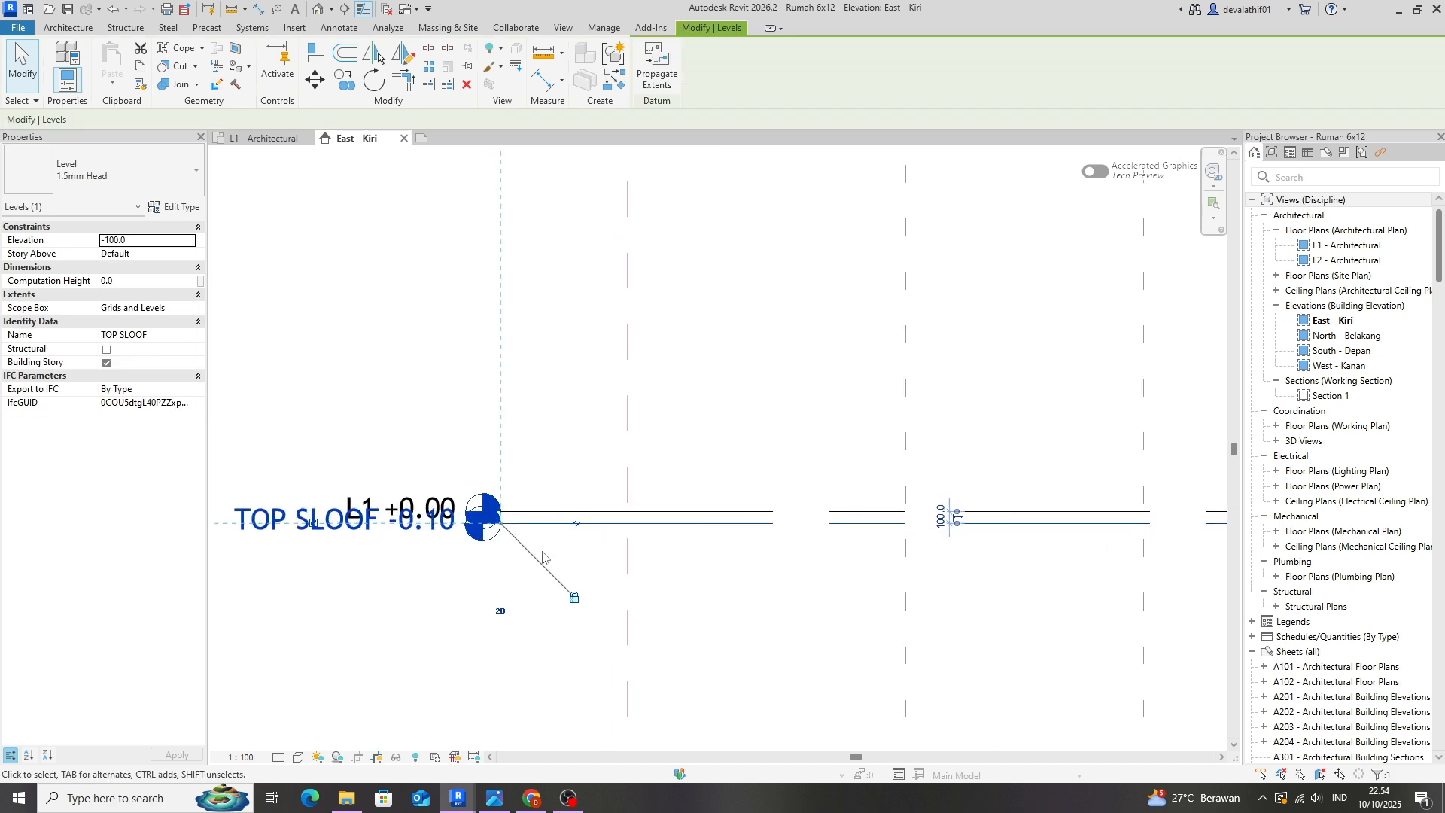
scroll(707, 593, "up", 3)
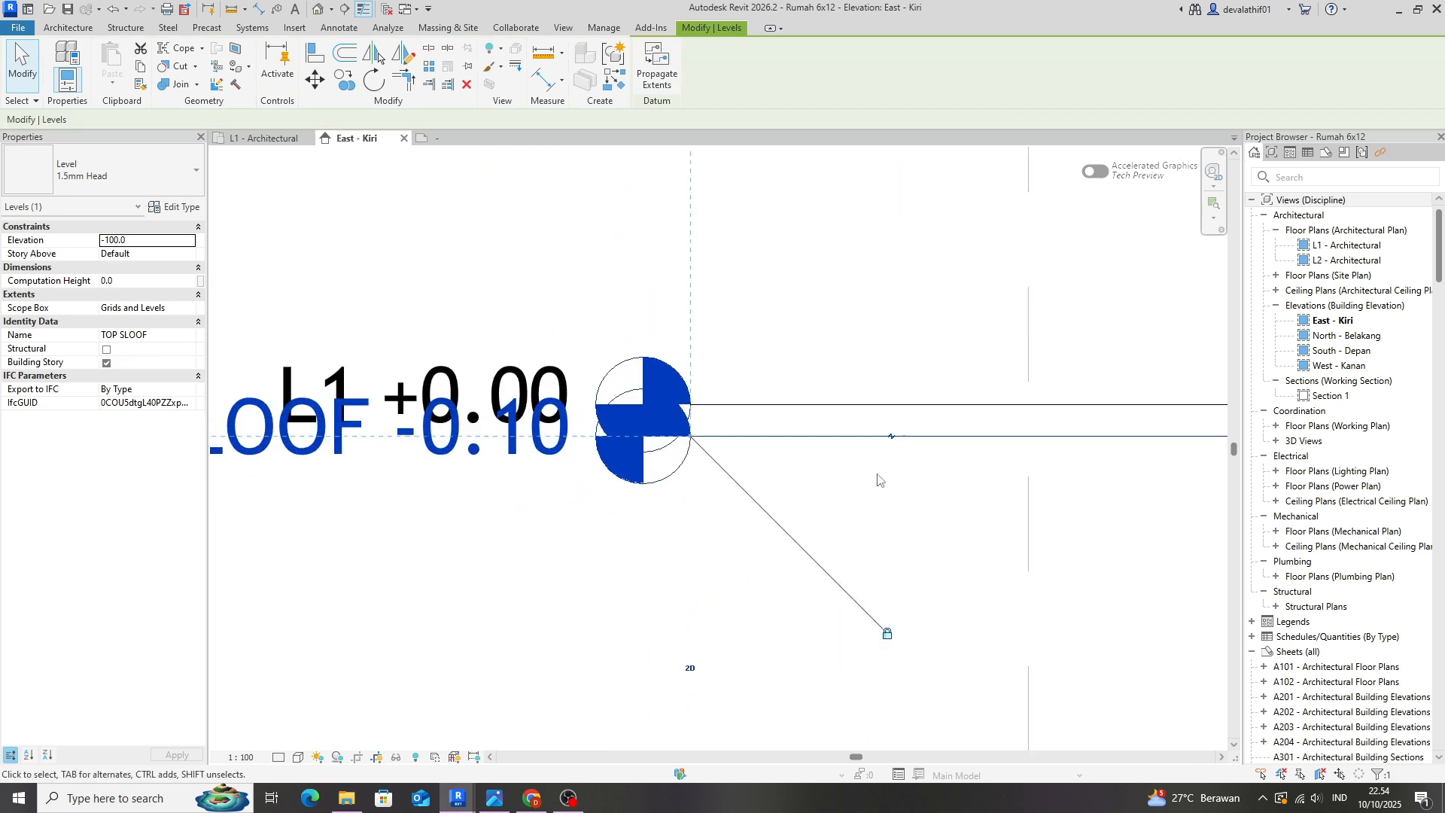
scroll(894, 440, "up", 2)
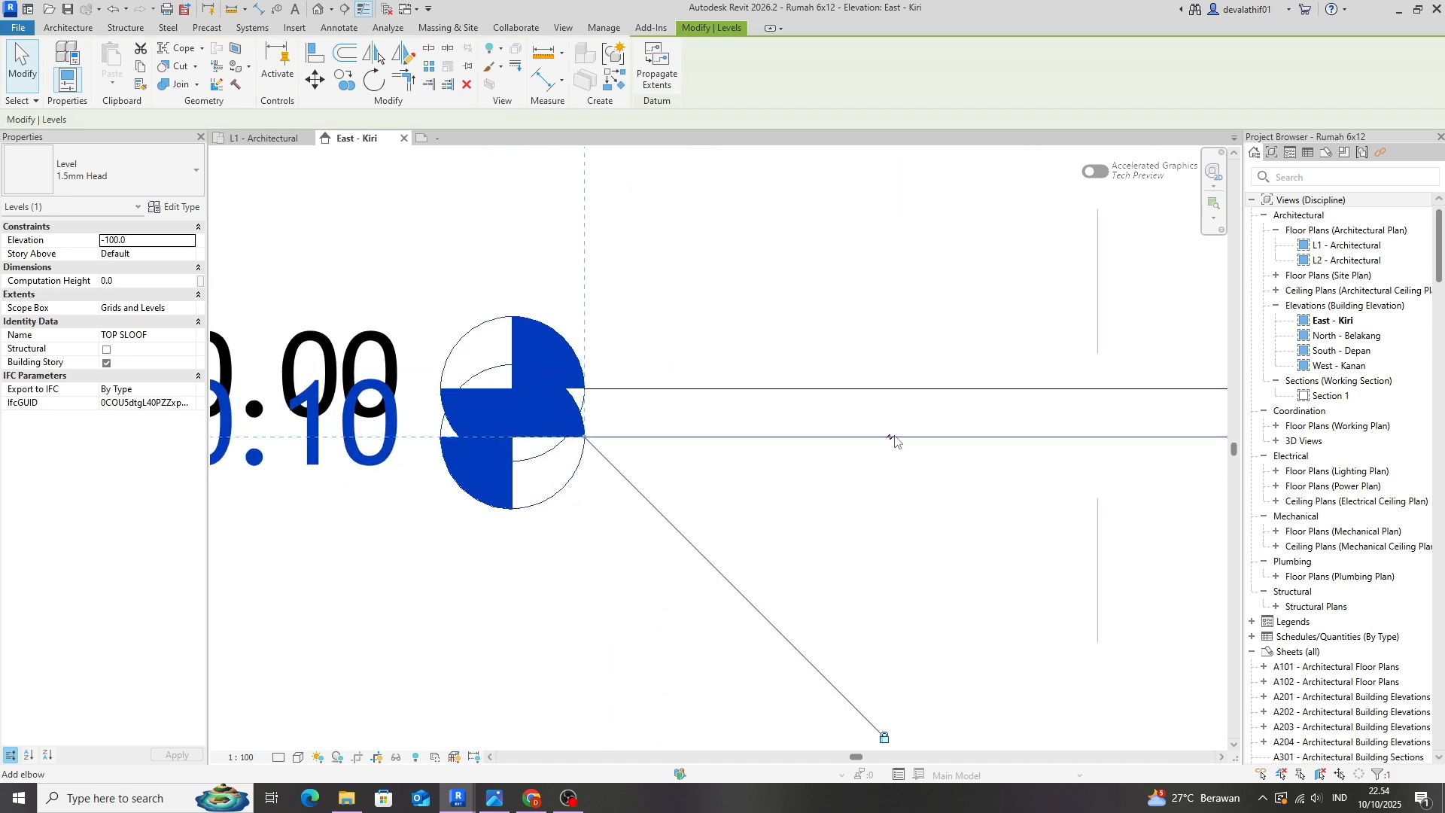
scroll(894, 438, "down", 3)
key("Escape")
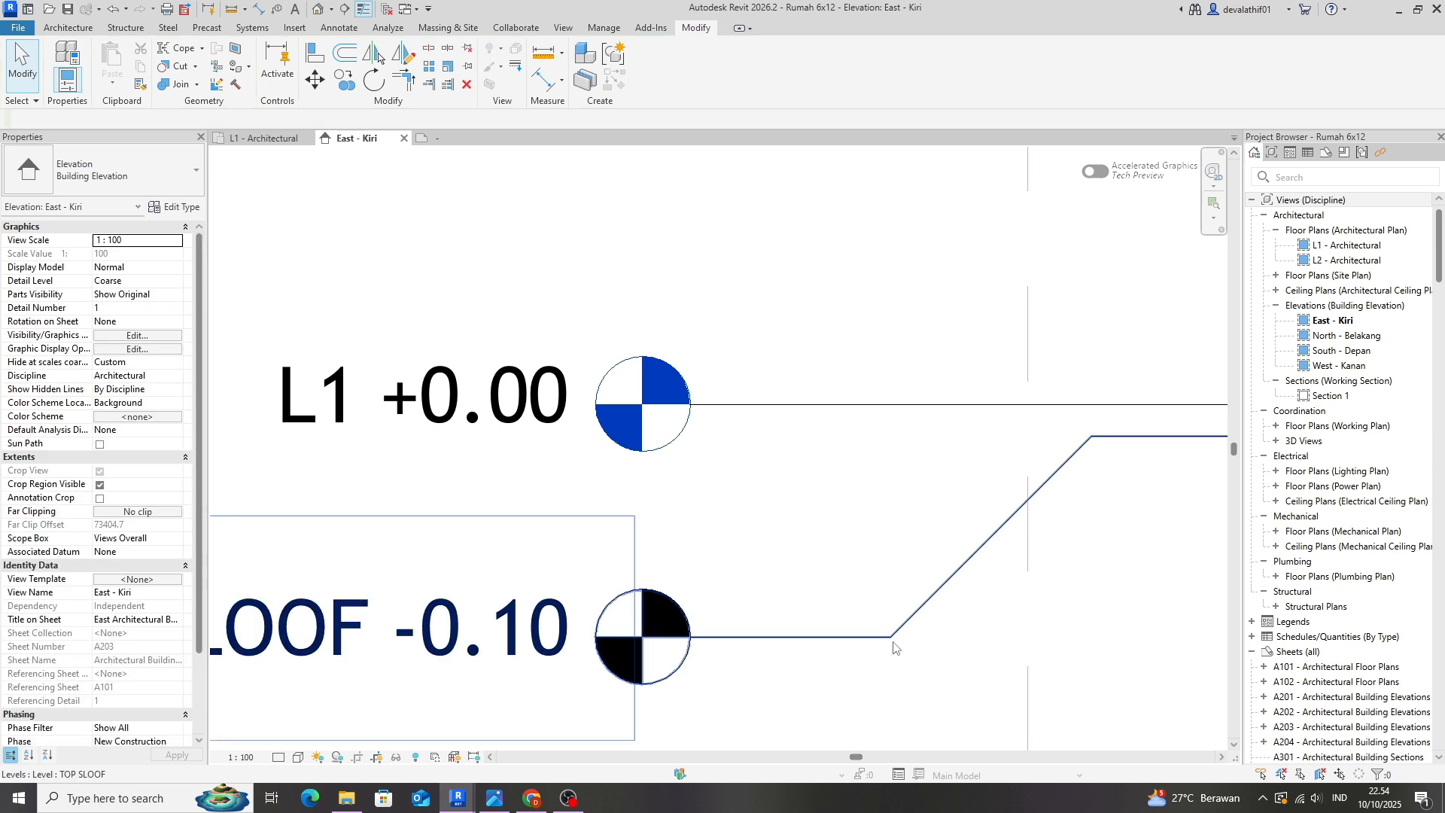
left_click(892, 638)
left_click_drag(894, 637, 881, 540)
scroll(876, 543, "down", 1)
left_click(835, 587)
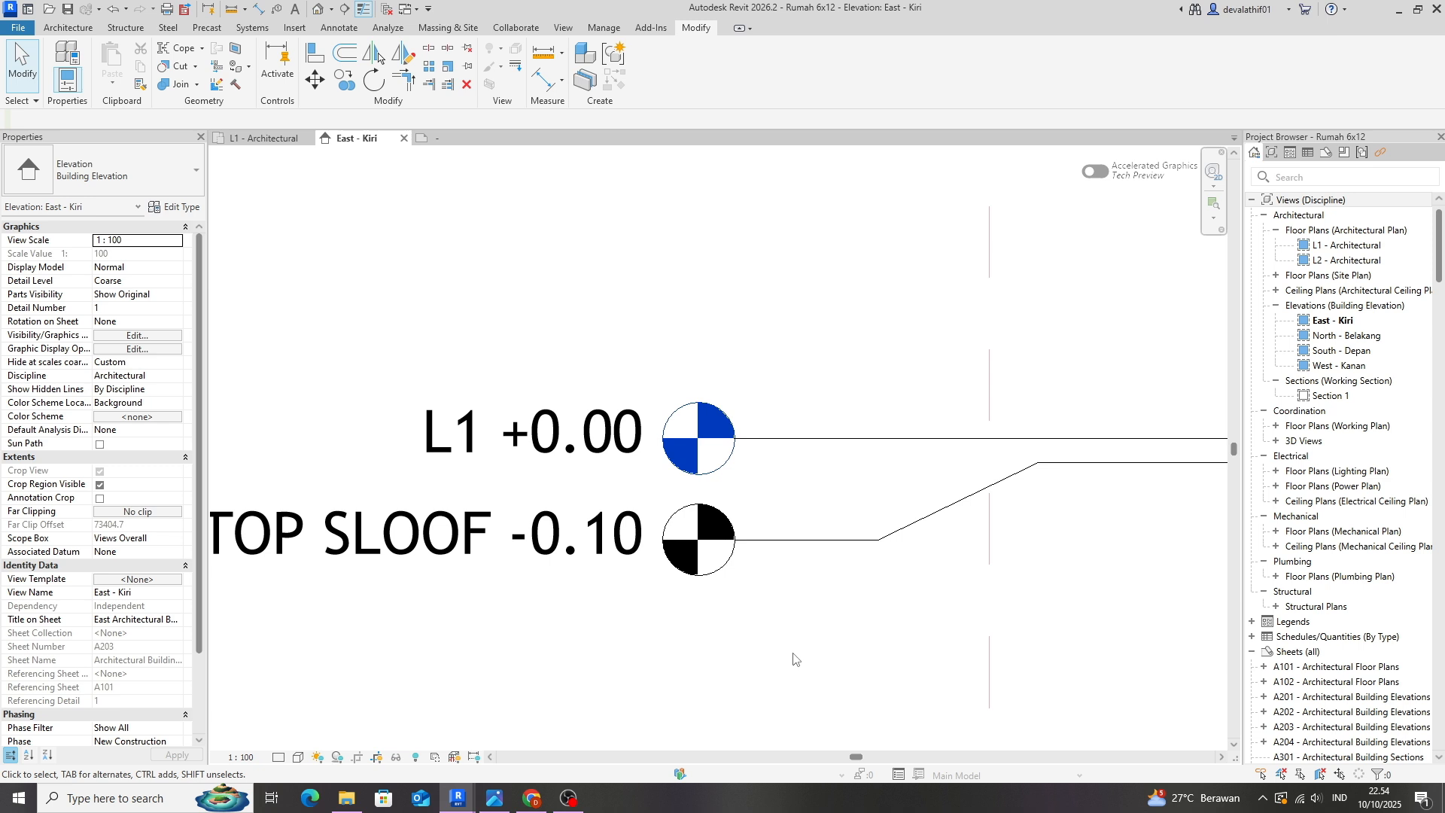
Copy the TOP SLOOF level straight down, about 300 mm below it.
scroll(700, 723, "down", 2)
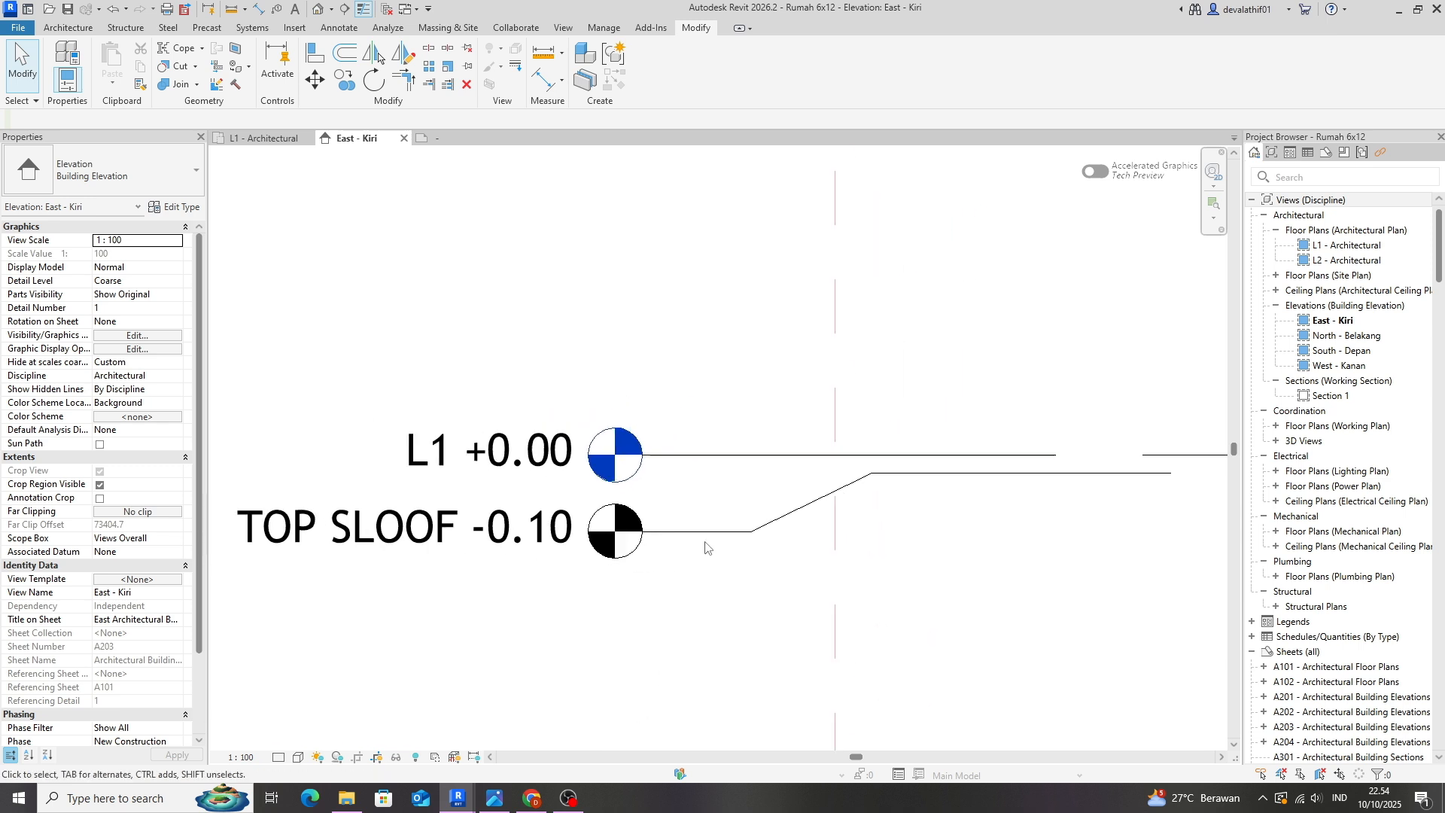
left_click(856, 484)
left_click(858, 489)
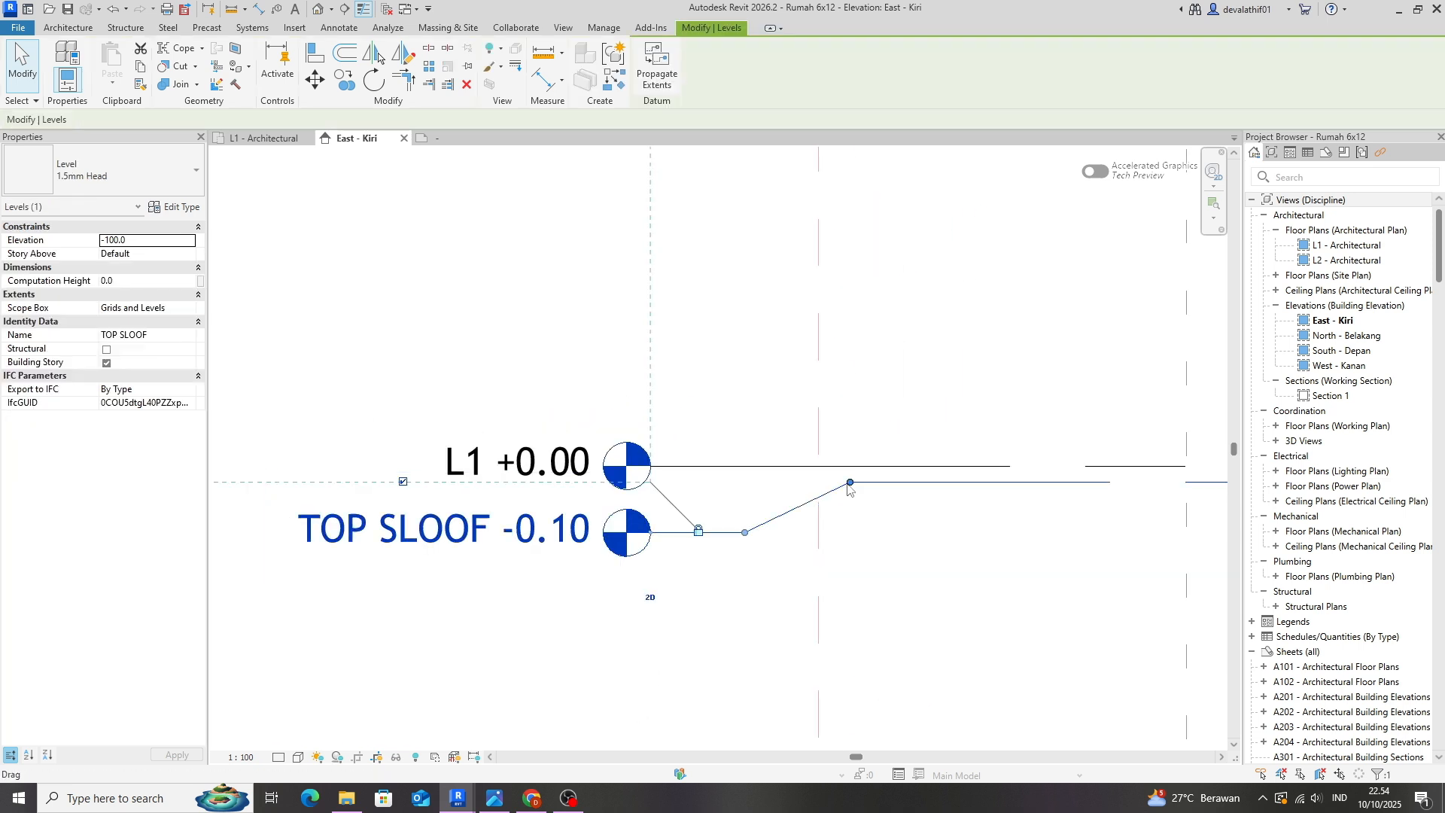
key("c")
key("o")
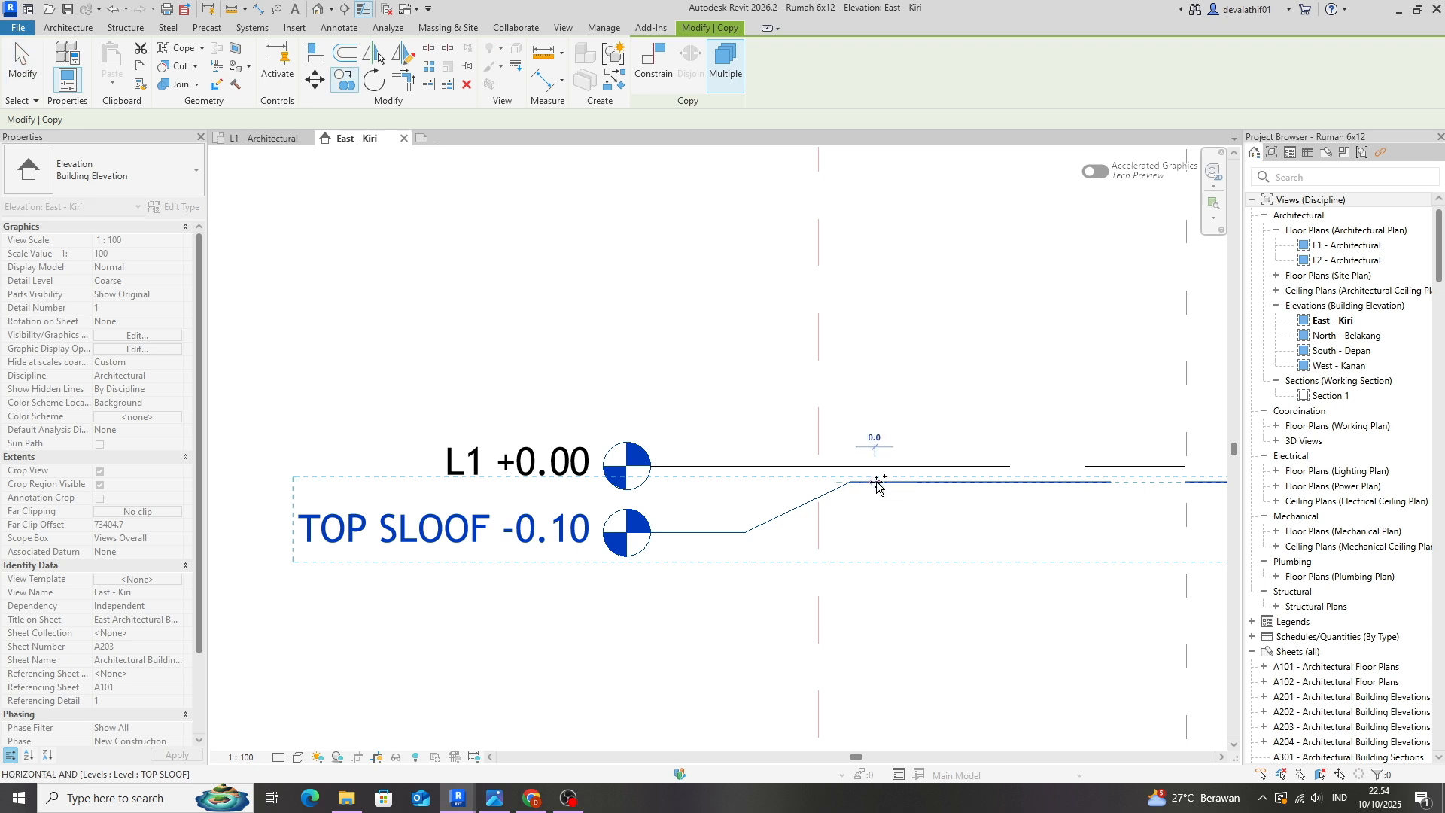
left_click(876, 484)
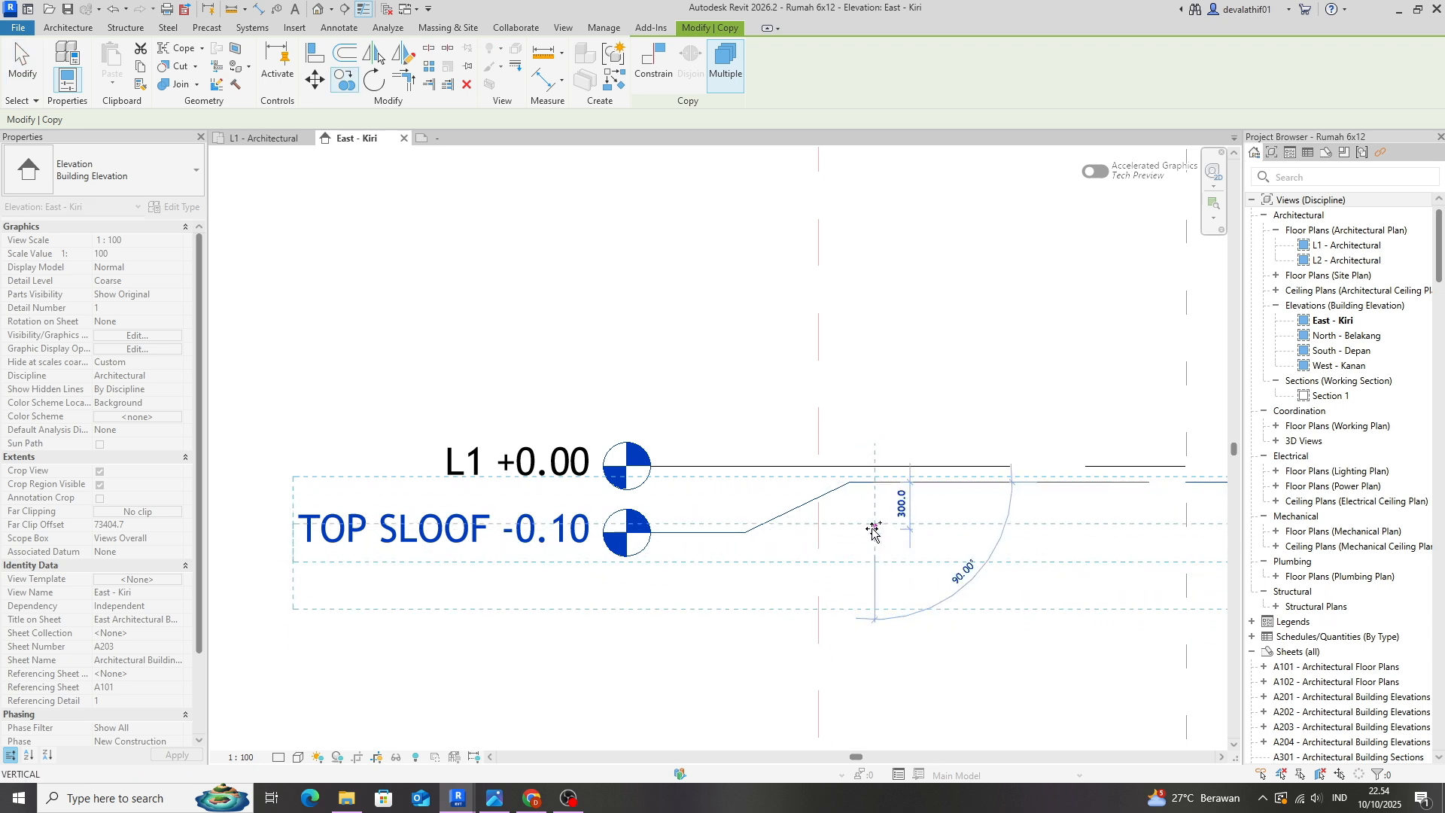
left_click(864, 529)
key("Escape")
key("Escape")
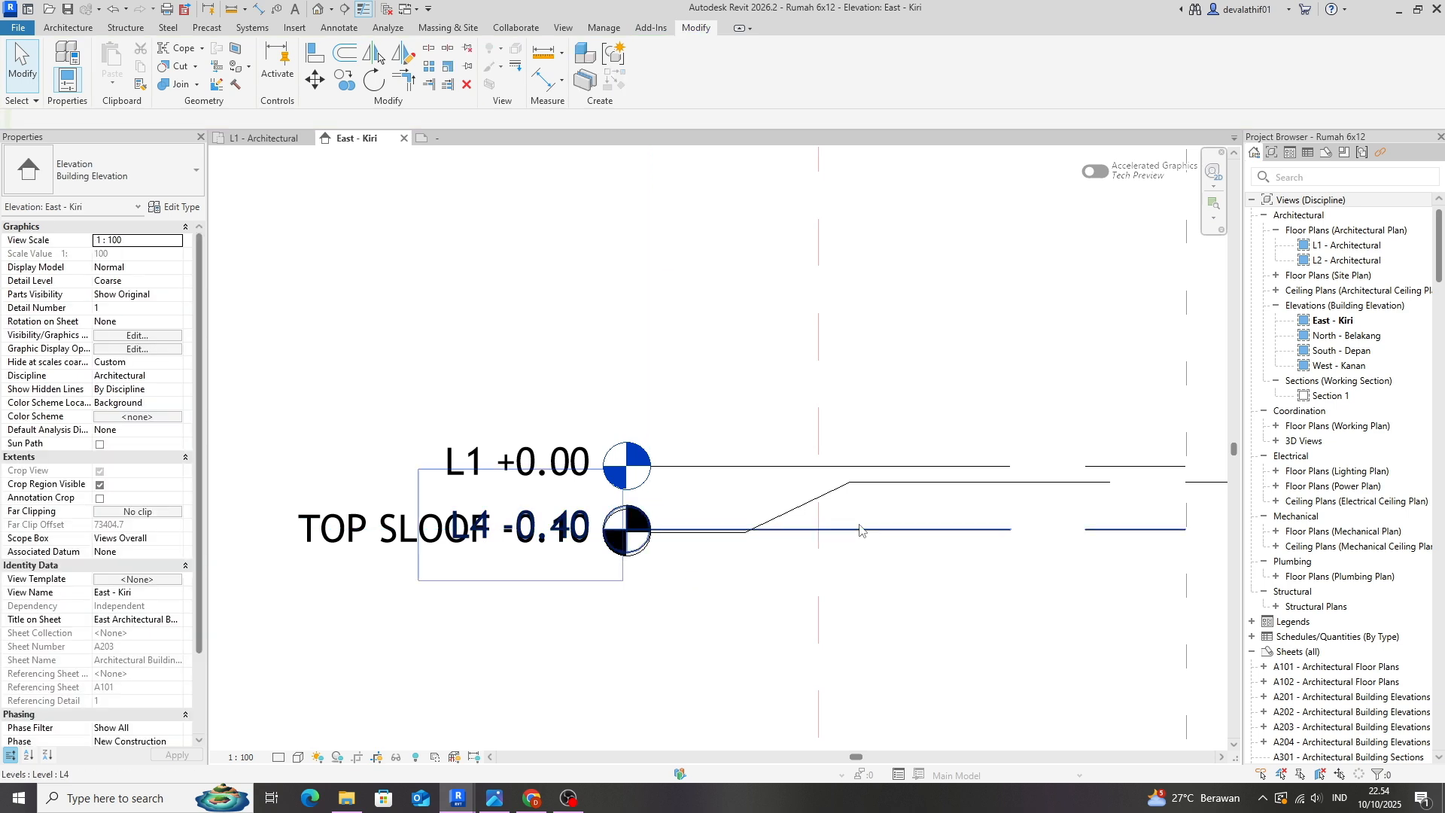
Move the copied level's head up closer to the TOP SLOOF head and set the level's elevation to -300.
left_click(860, 530)
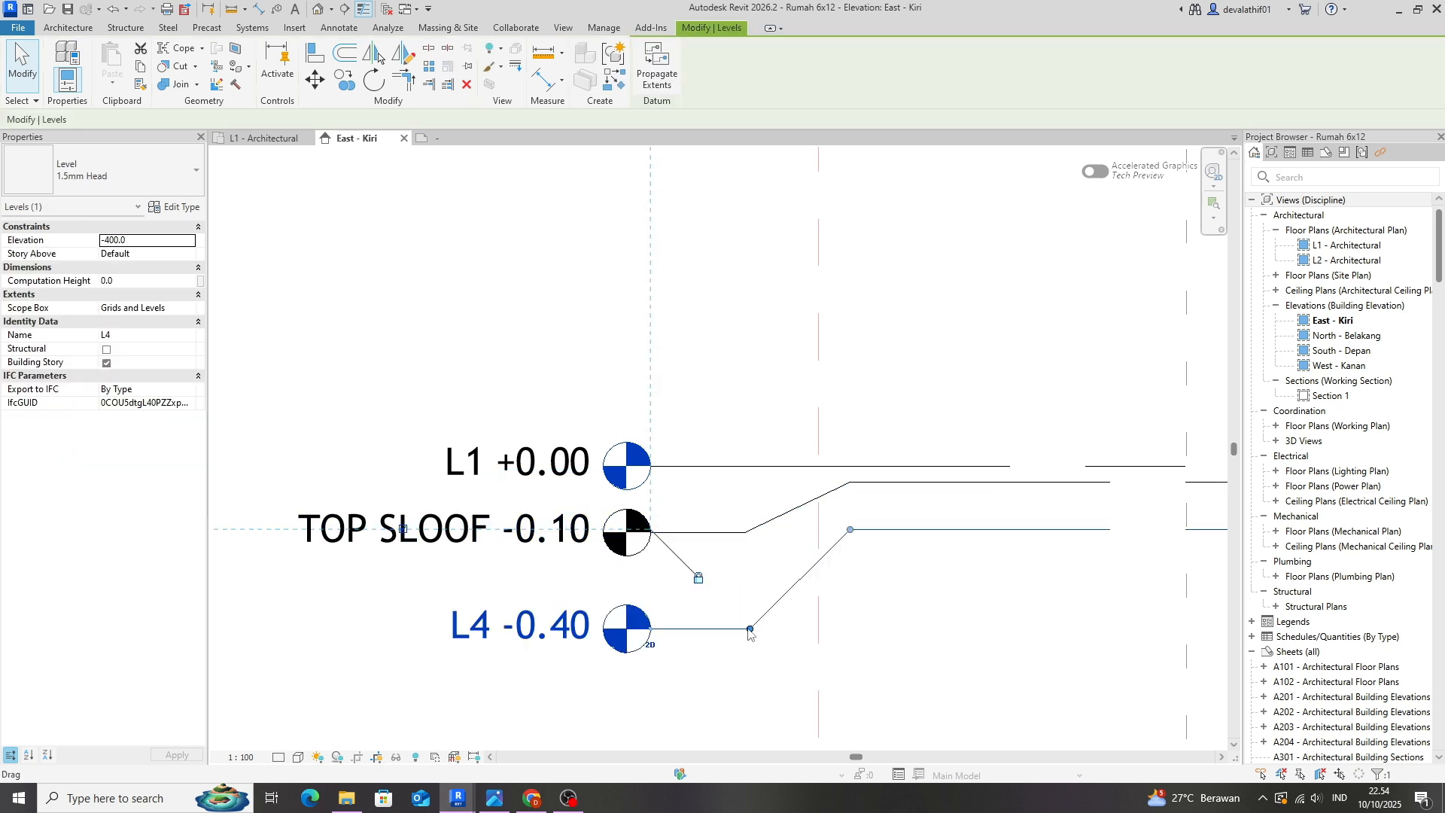
left_click_drag(750, 629, 744, 590)
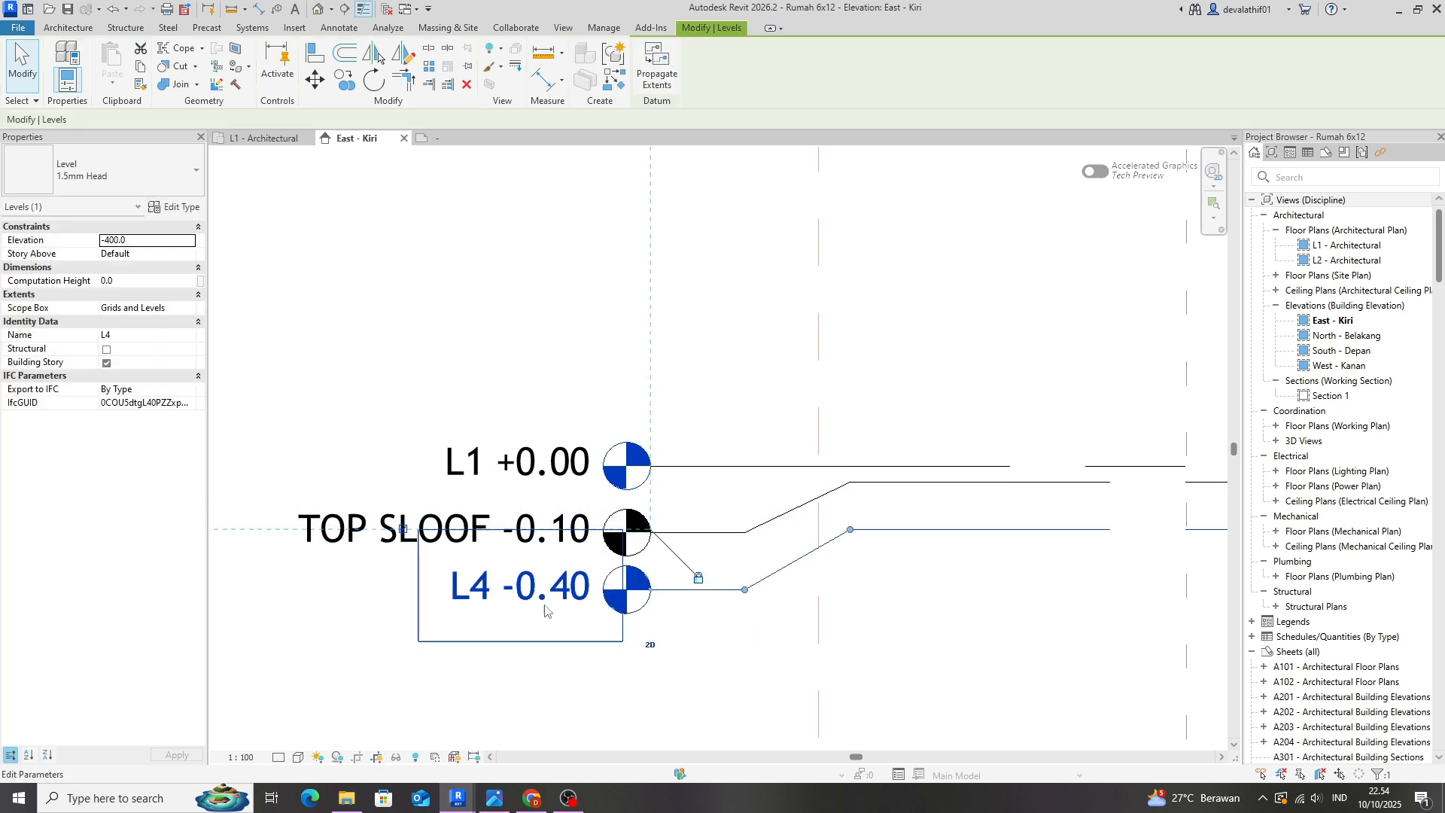
left_click(103, 240)
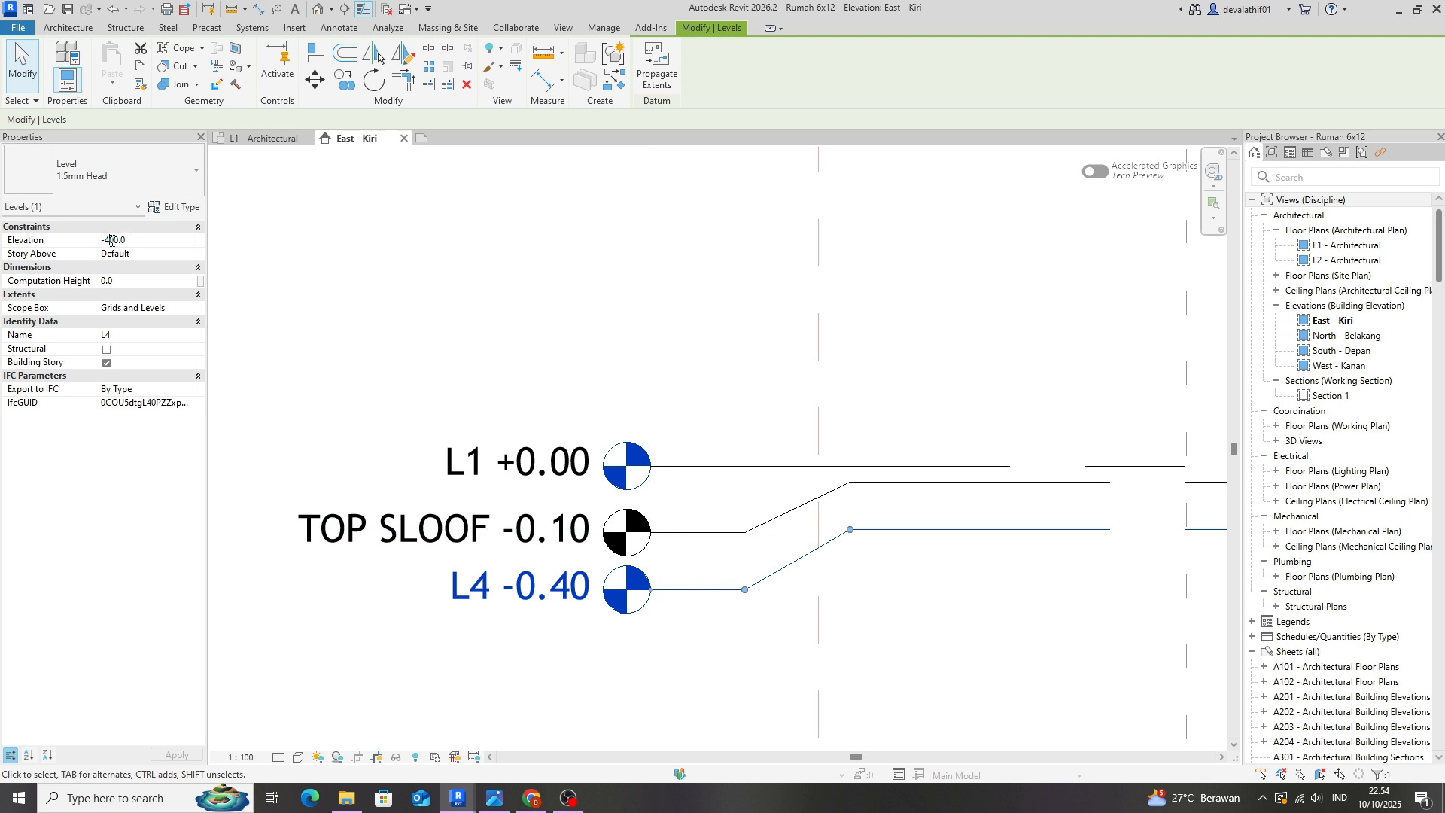
key("Delete")
left_click(170, 755)
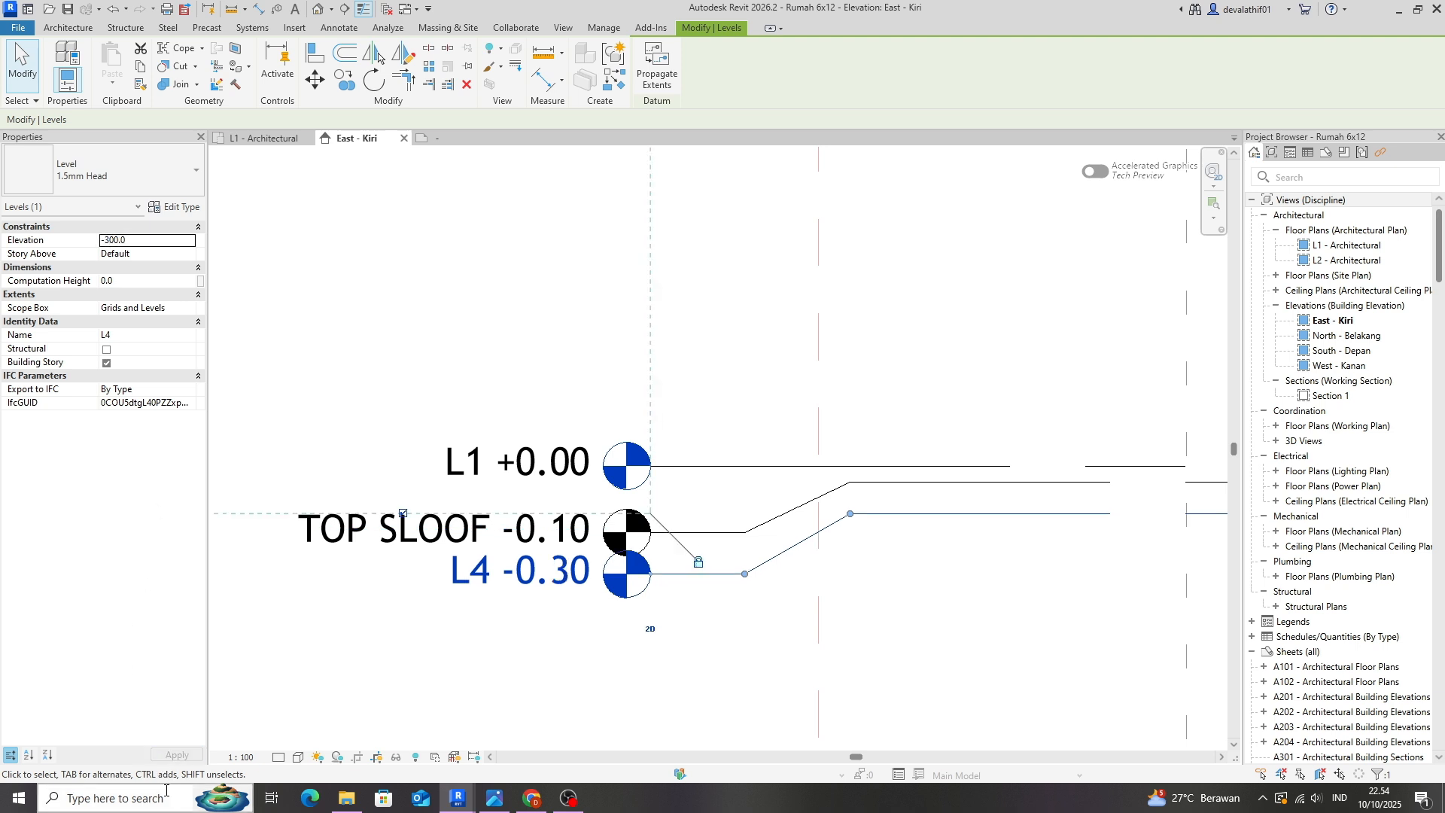
left_click(409, 660)
Shift the -300 level's elbow slightly down so its head clears the TOP SLOOF head.
scroll(580, 621, "up", 2)
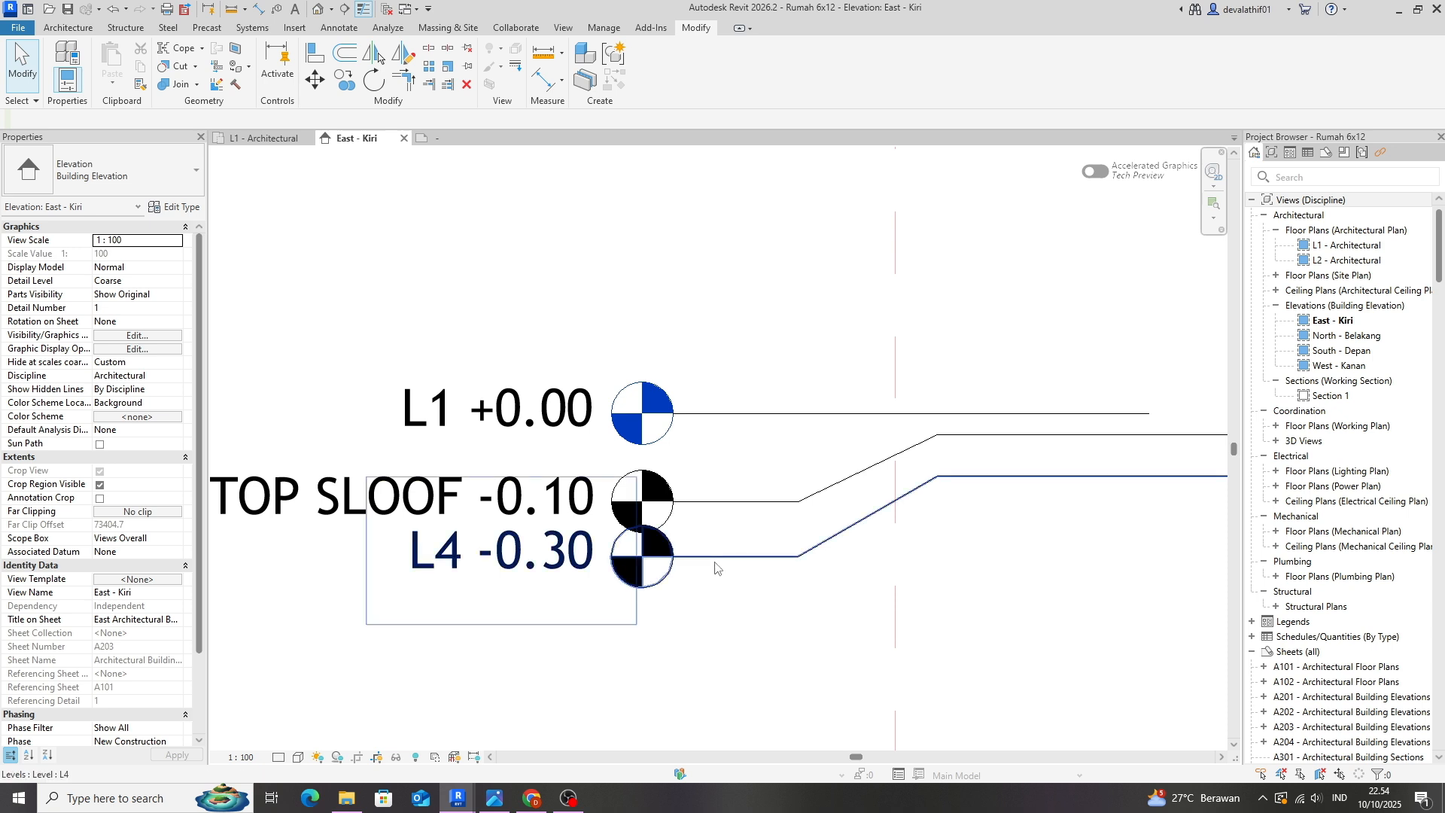
left_click(723, 557)
scroll(724, 557, "up", 1)
left_click_drag(823, 563, 822, 563)
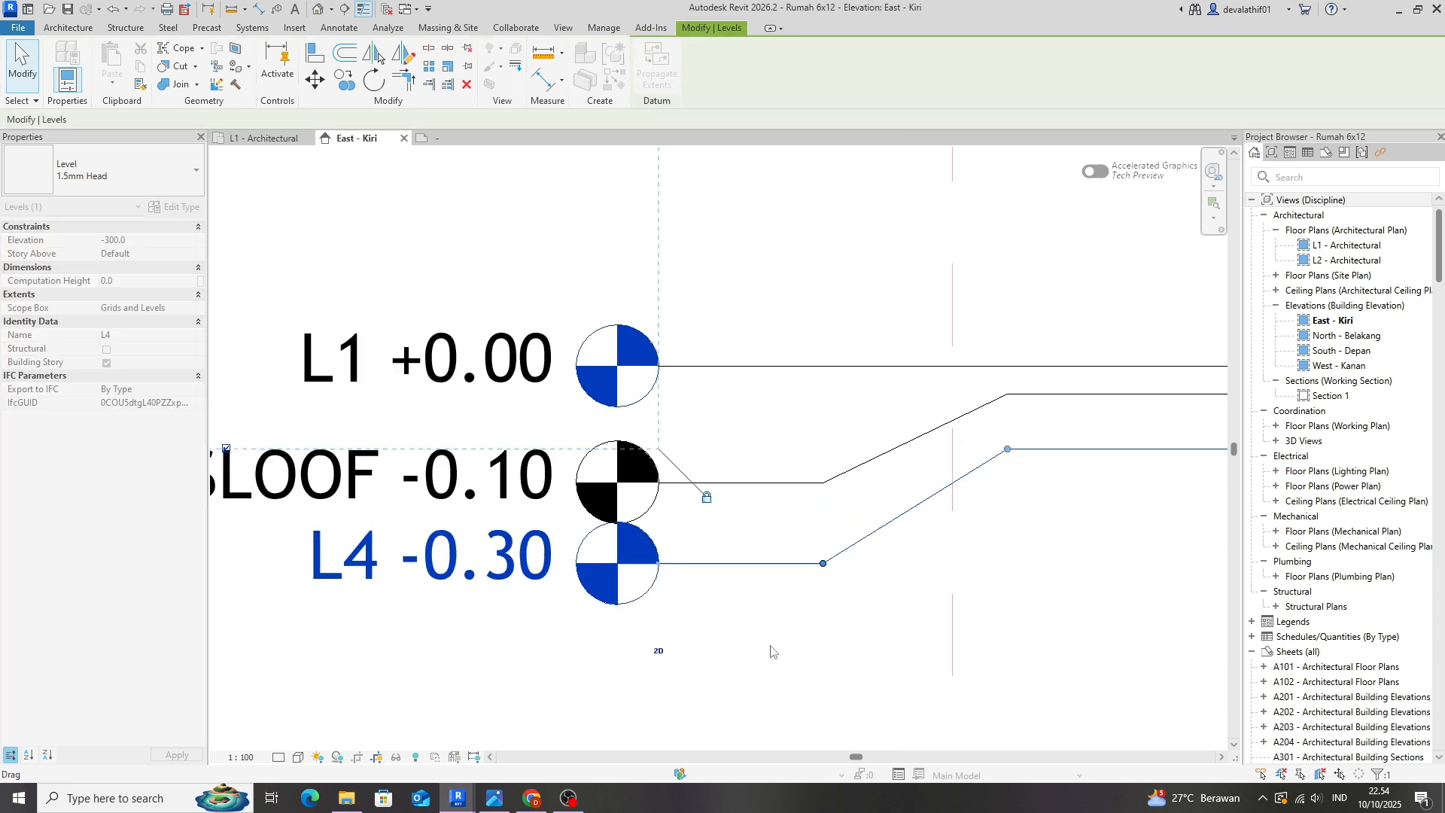
Rename the -300 level as MUKA TANAH.
left_click(135, 336)
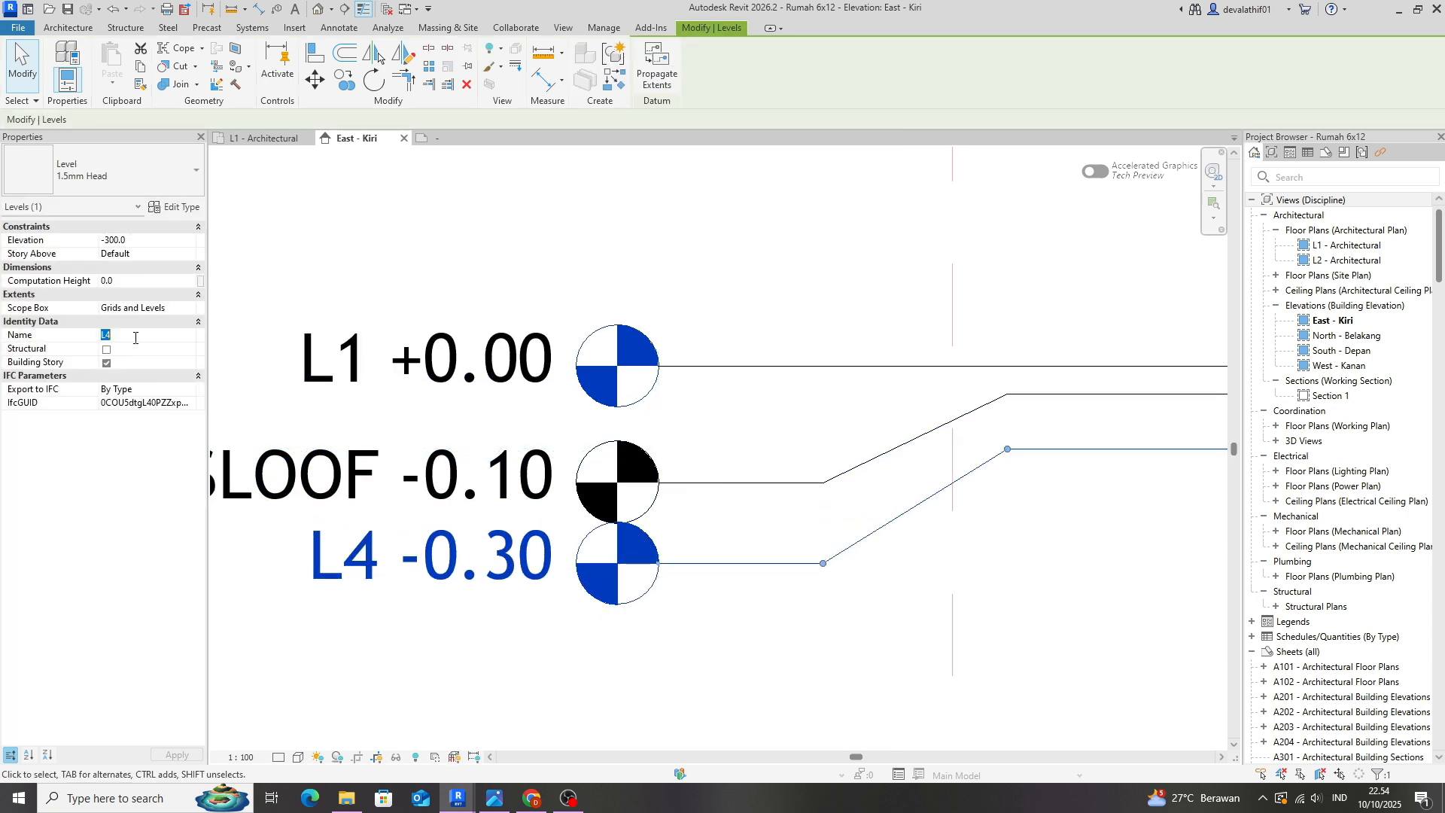
type("MUKA TNAH")
key("Return")
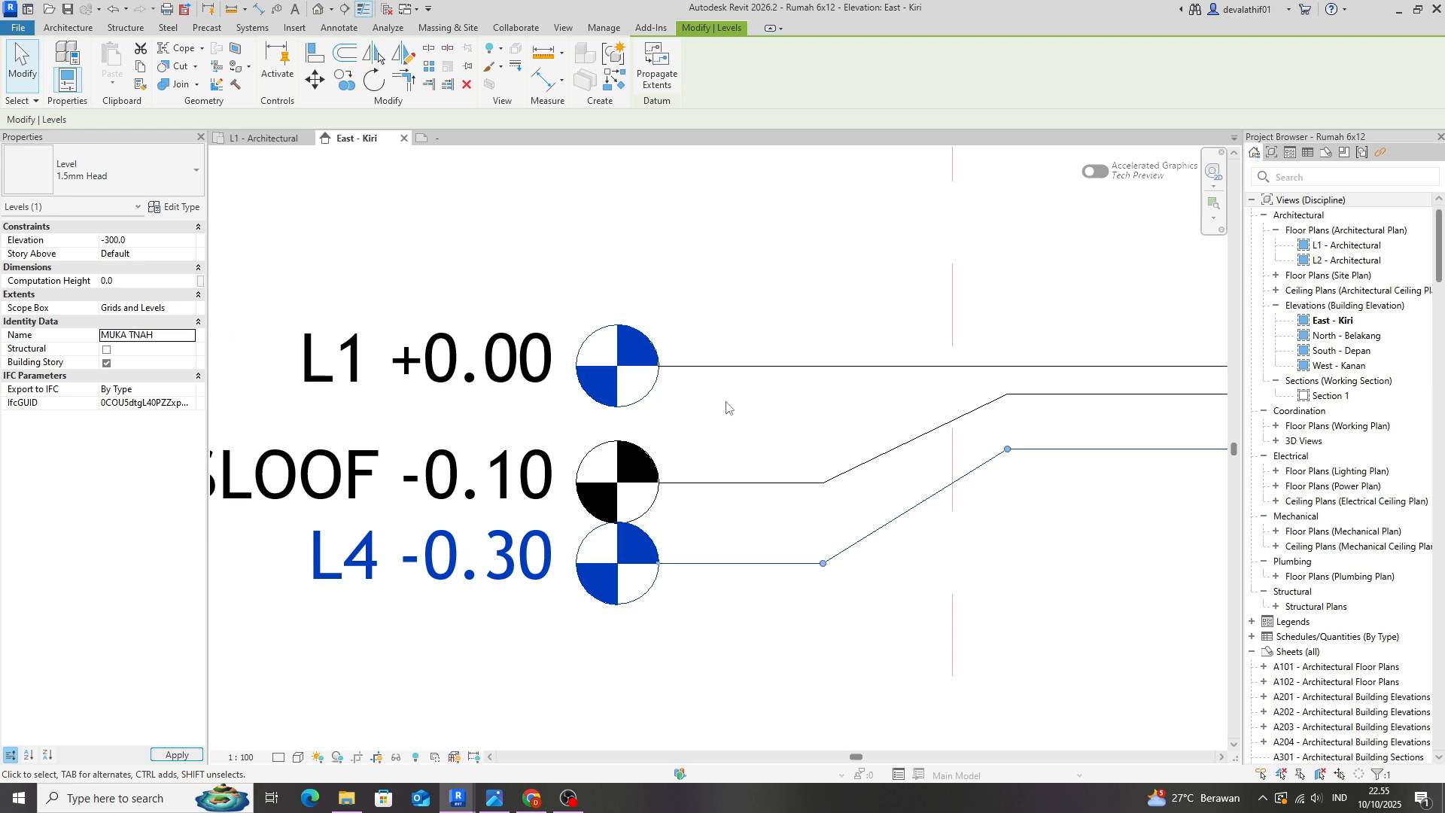
left_click(134, 336)
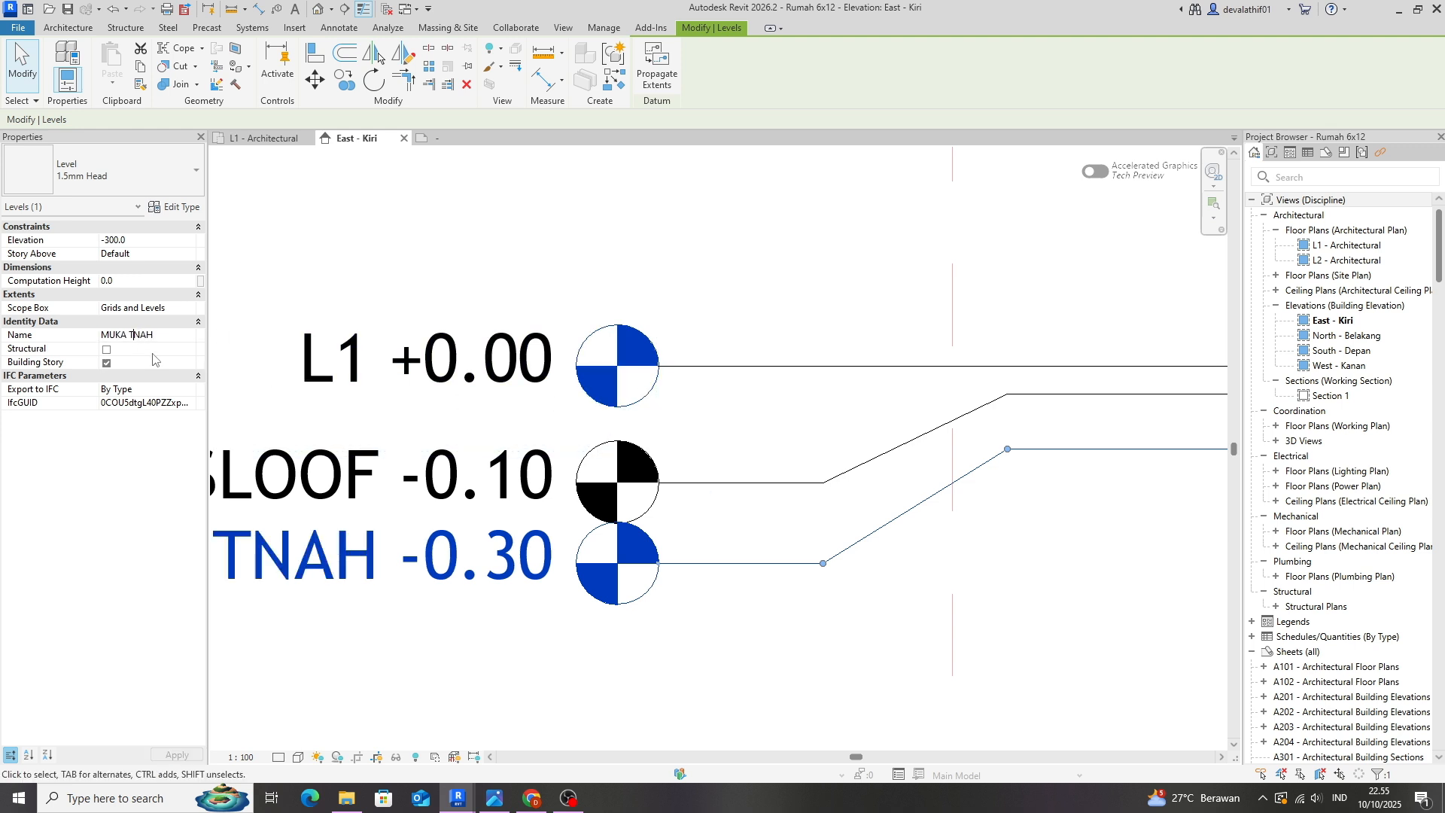
type("A")
left_click(163, 755)
left_click(607, 677)
scroll(587, 655, "down", 2)
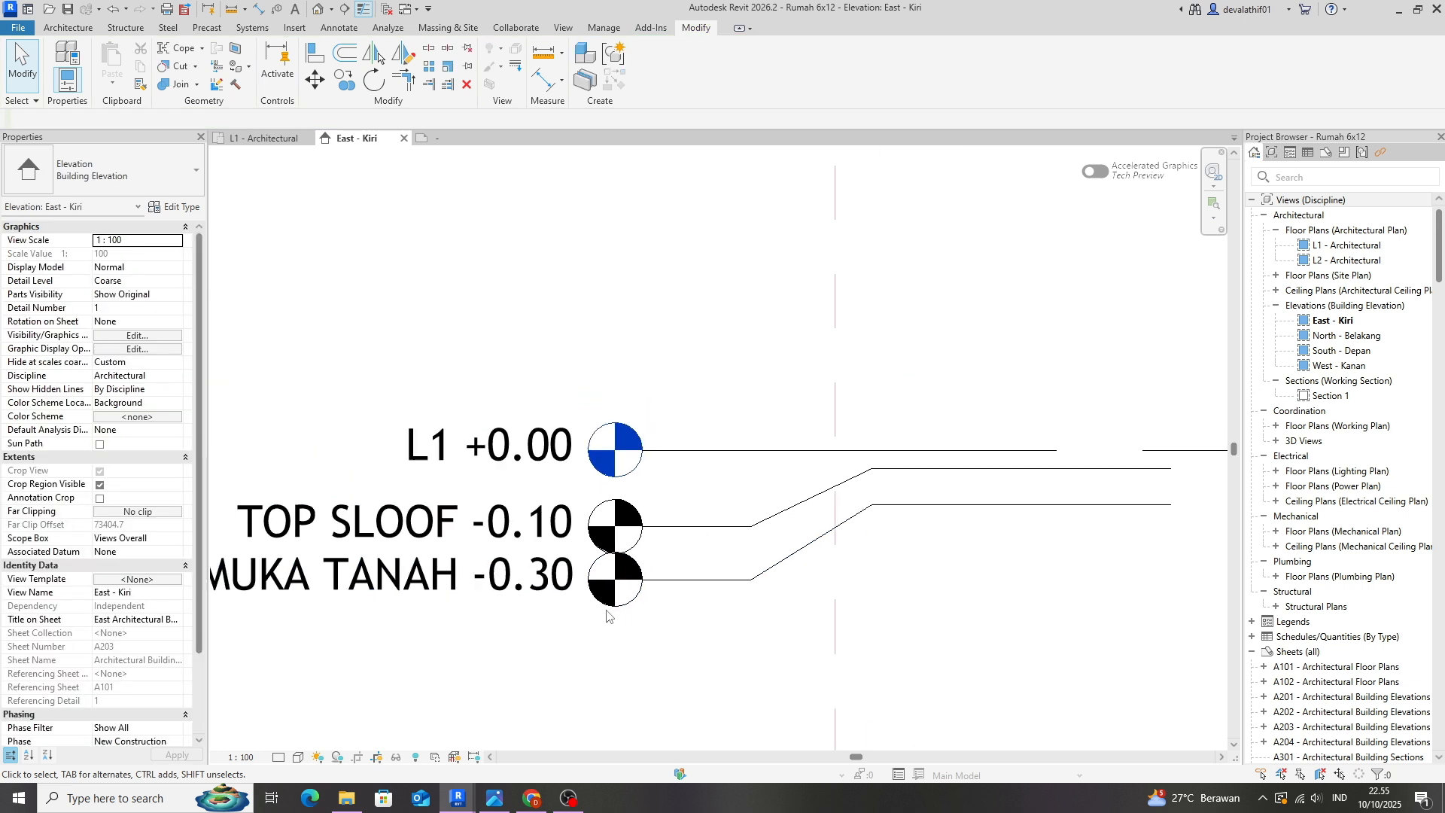
Copy the L1 level straight down by 1300 mm, below the MUKA TANAH level.
scroll(668, 597, "up", 1)
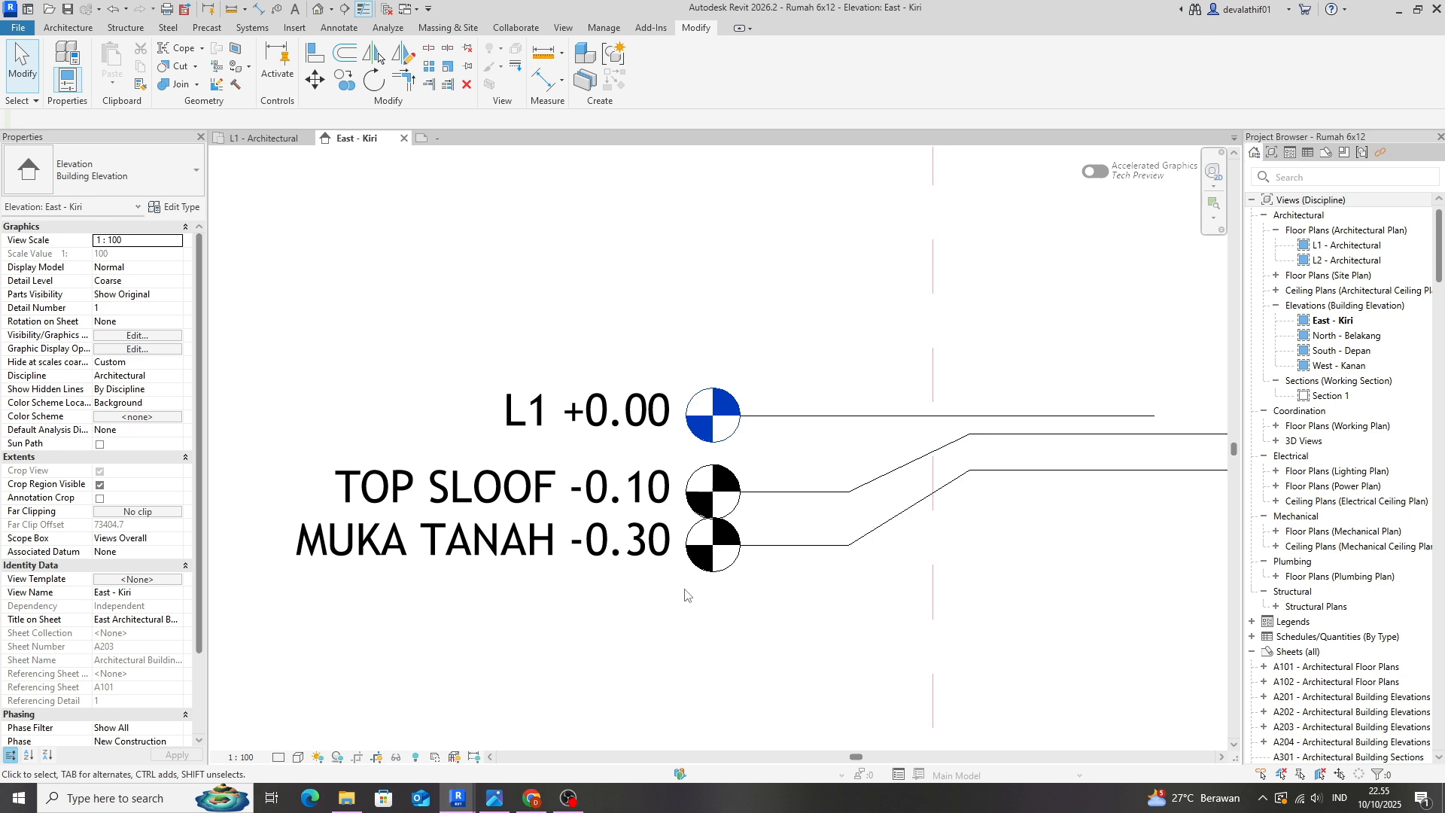
scroll(691, 594, "right", 1, "shift")
left_click(968, 472)
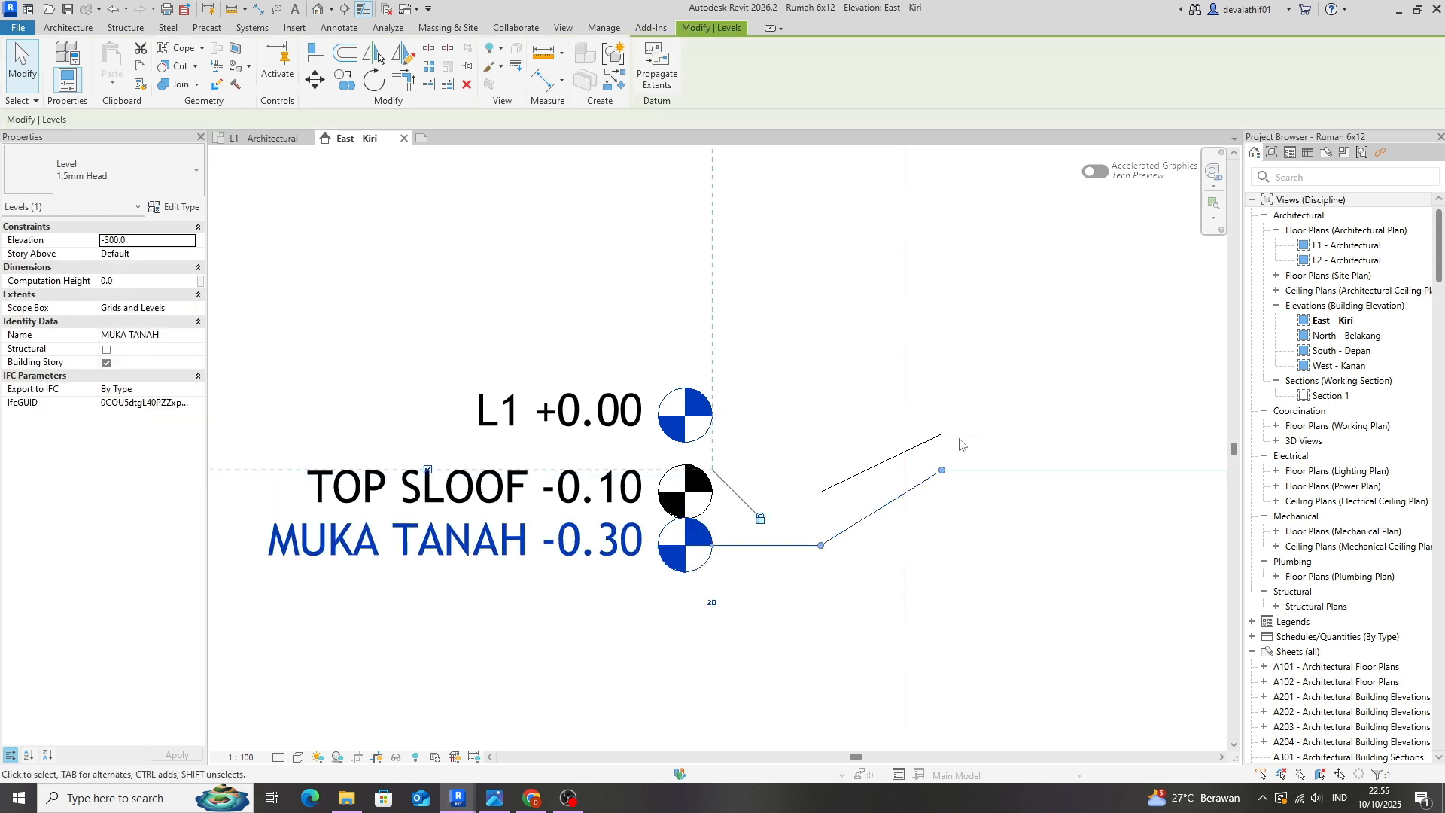
left_click(938, 417)
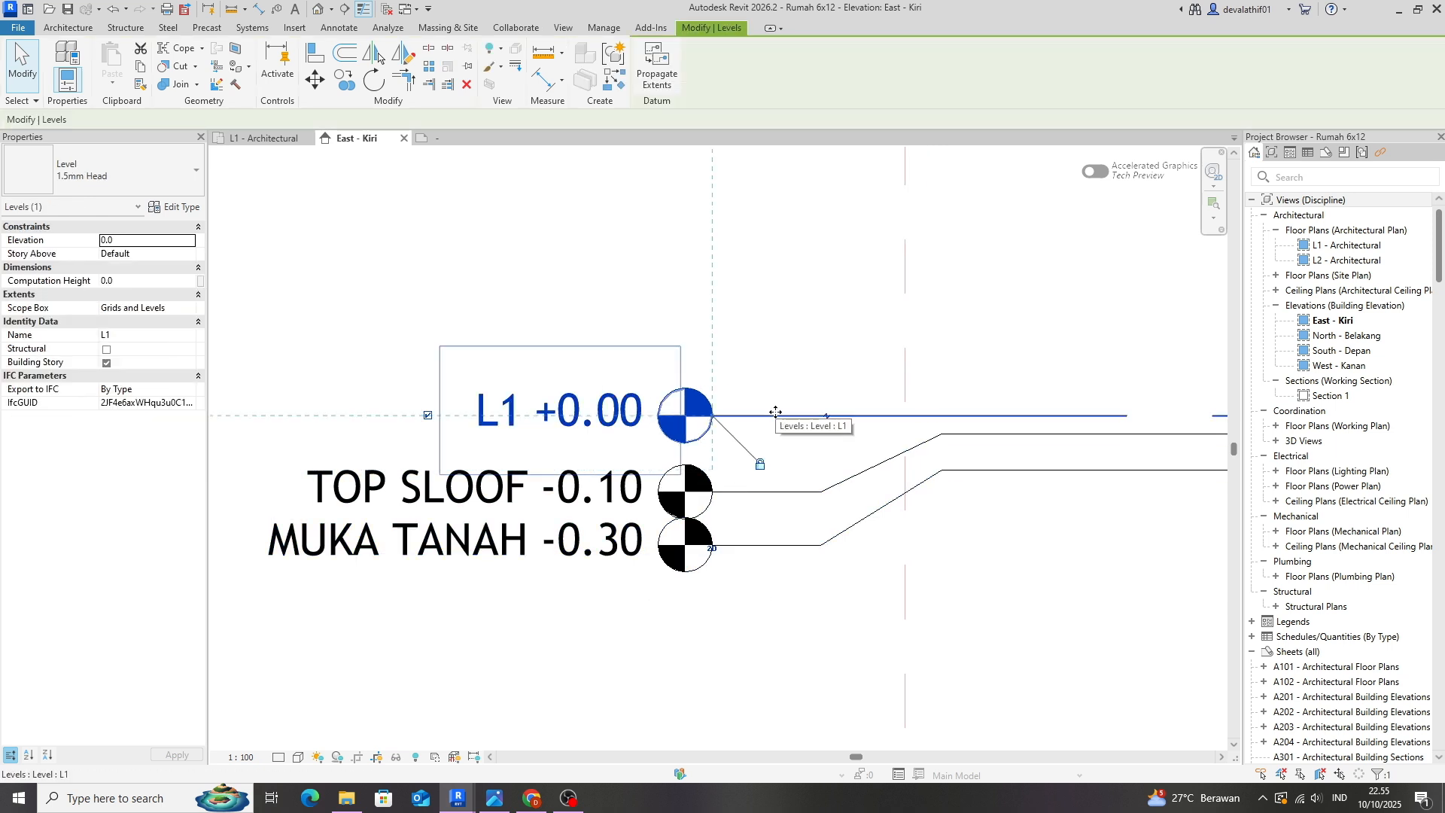
key("c")
key("o")
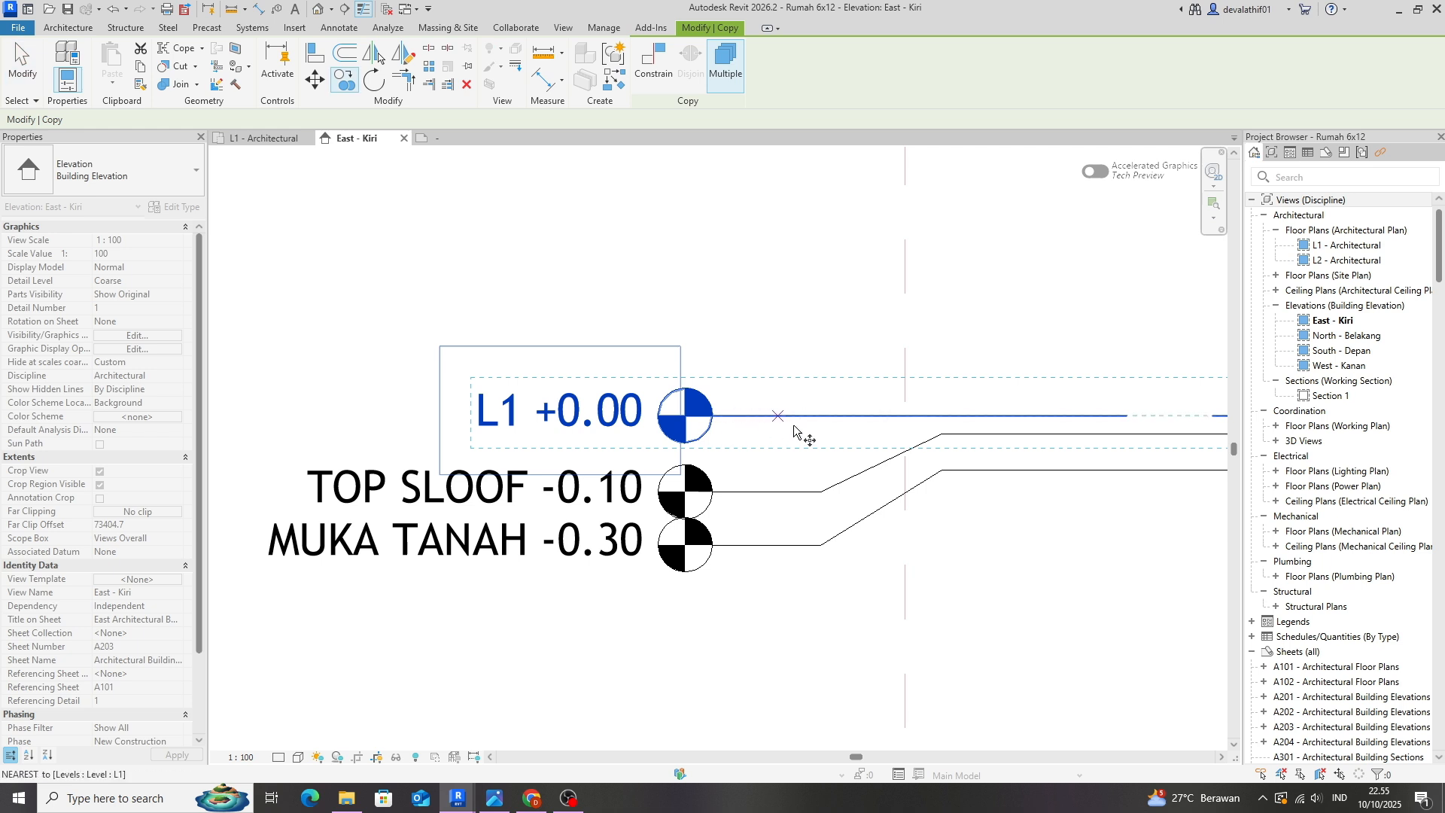
left_click(801, 417)
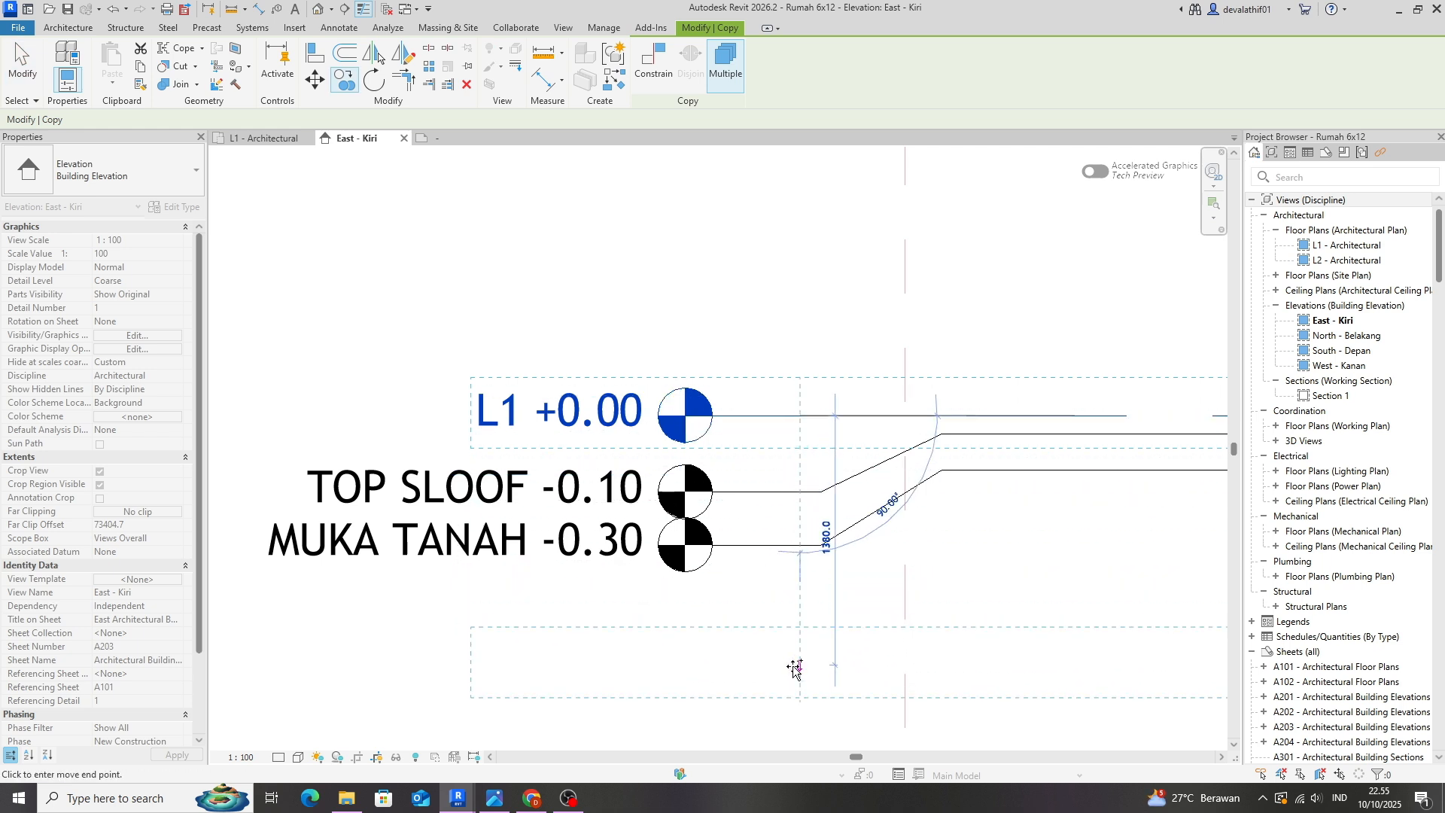
type("13")
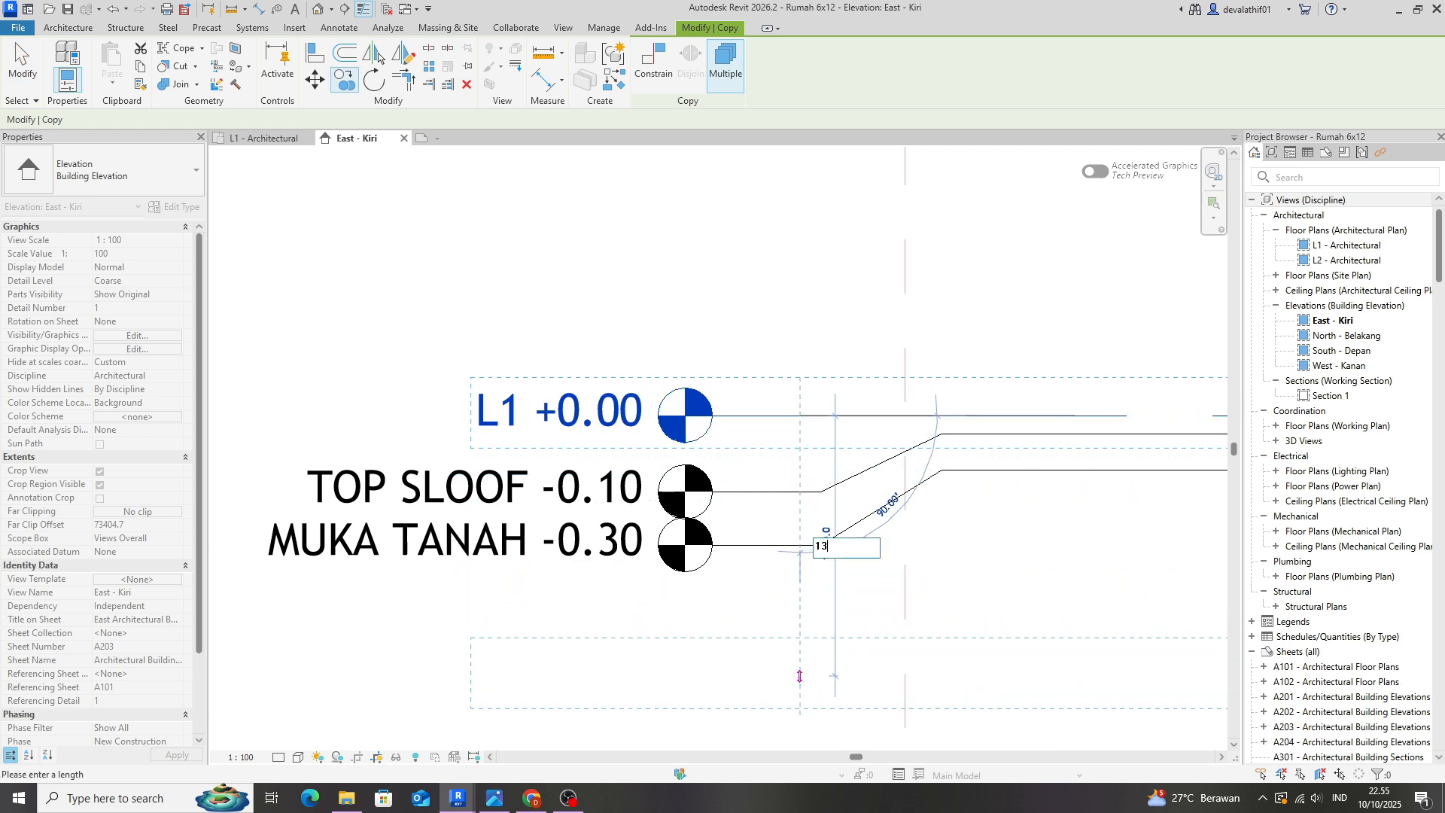
type("00")
key("Return")
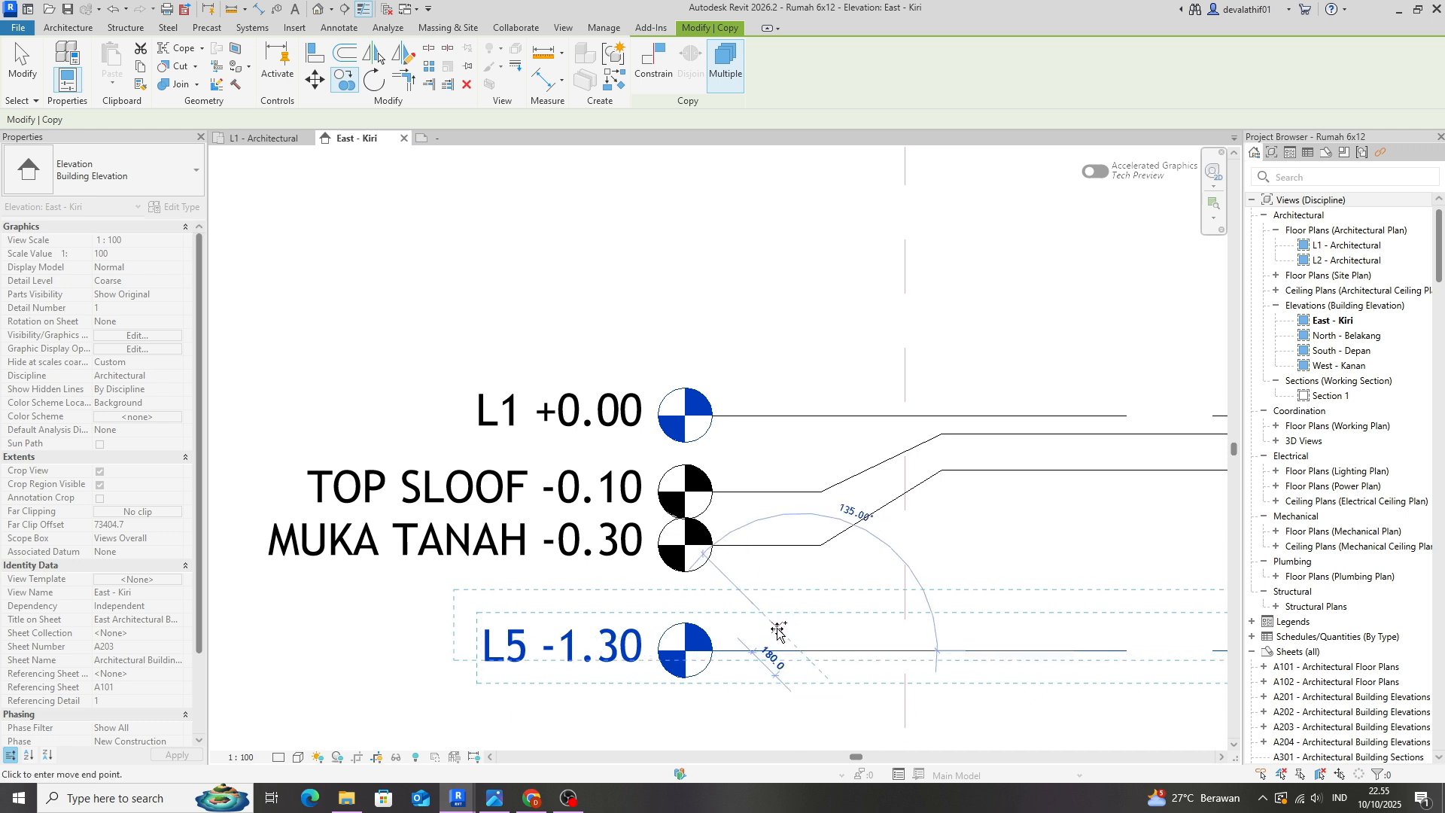
key("Escape")
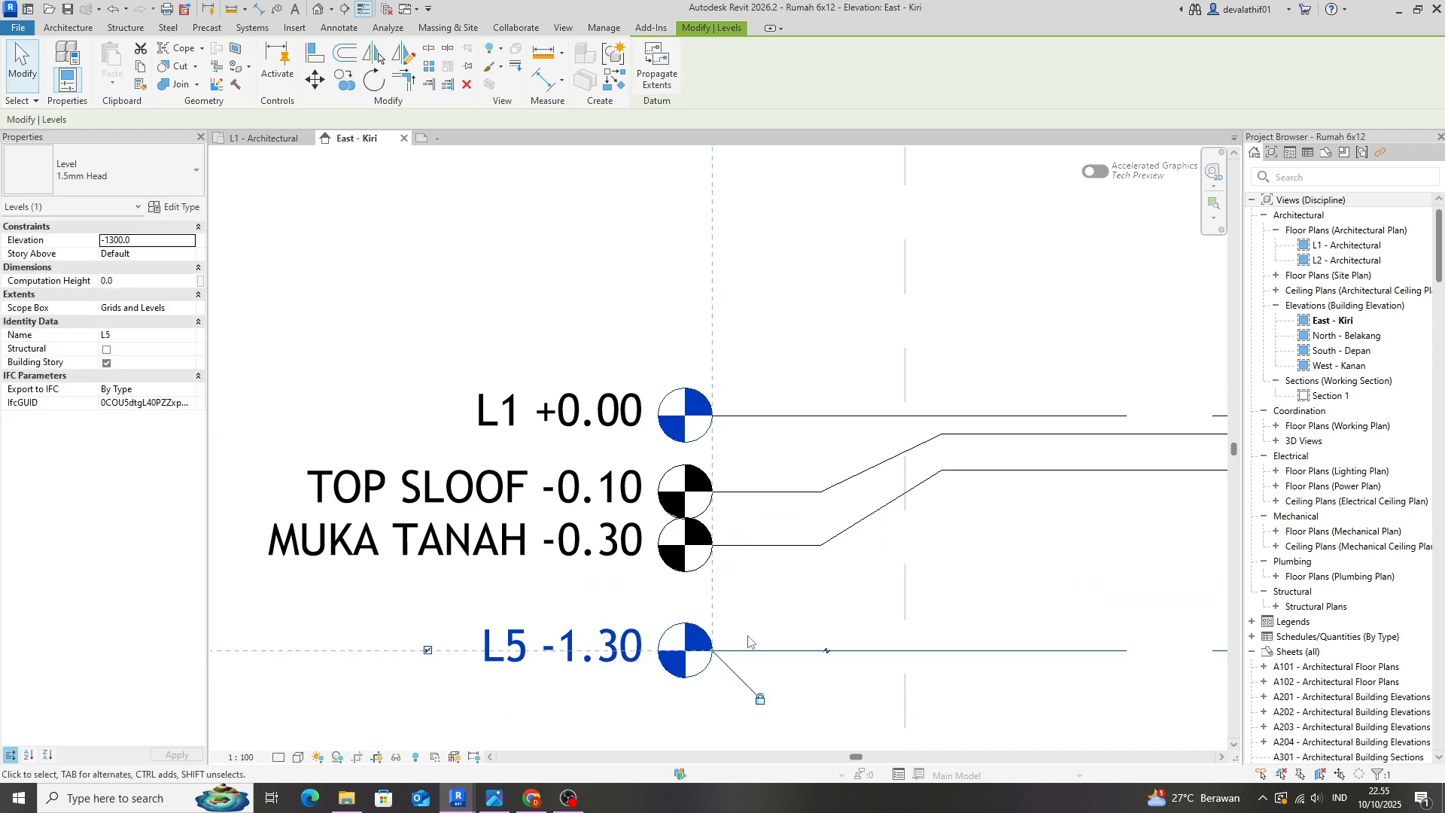
Rename the new -1.30 level as BASE PONDASI BATU KALI.
left_click(741, 613)
left_click(748, 652)
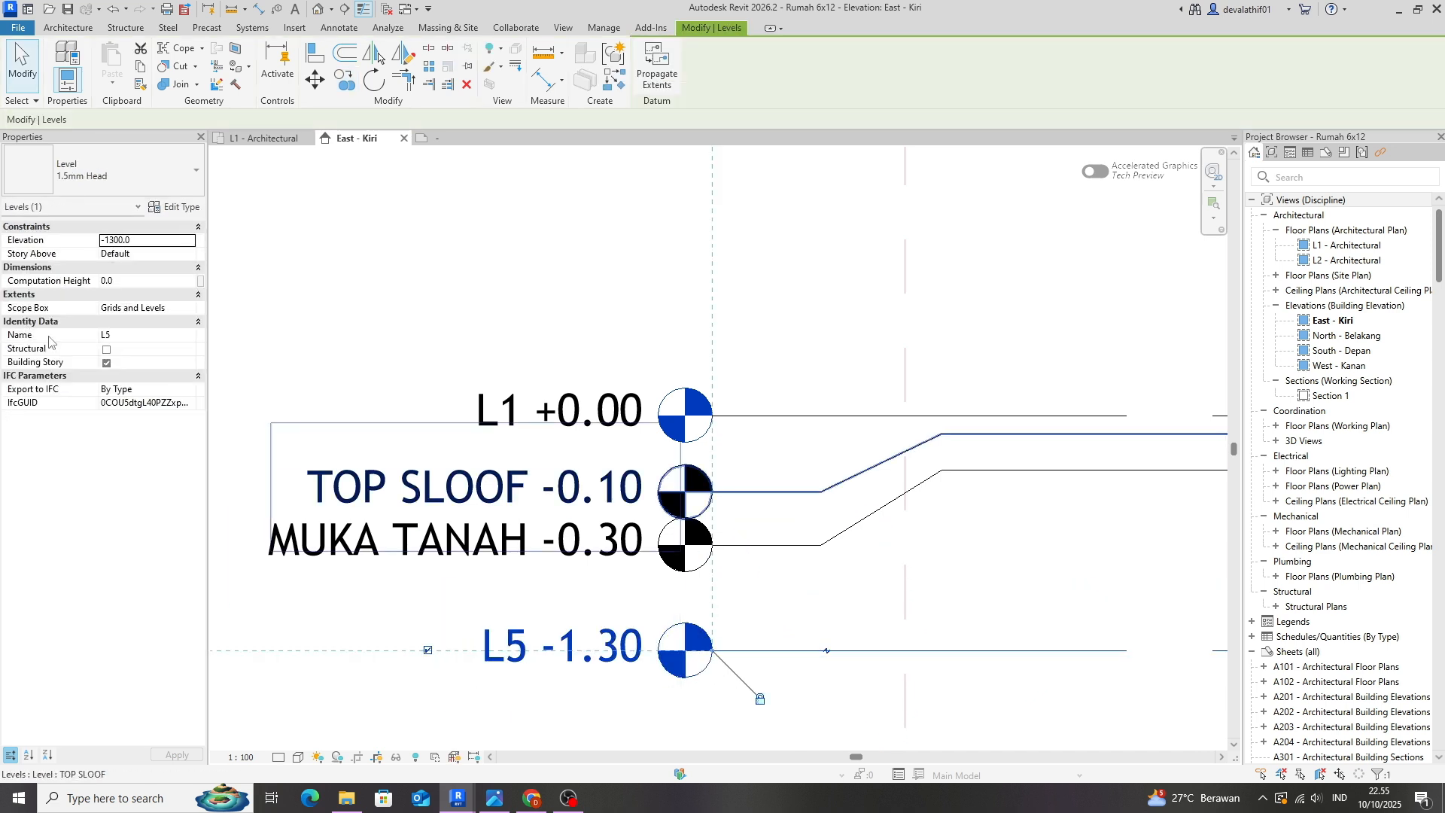
left_click(137, 335)
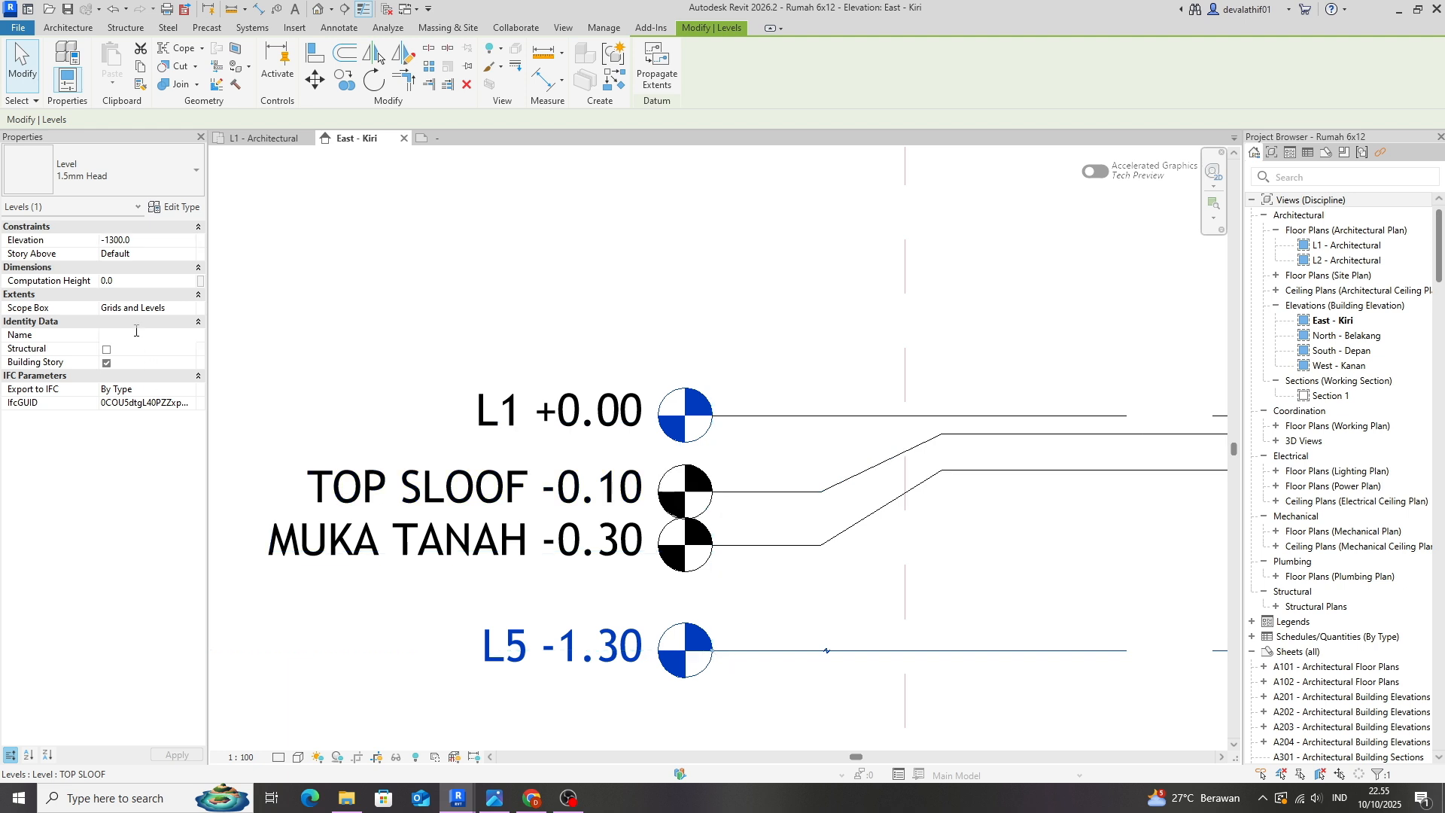
type("BAS")
type("E PONDASI BATU KALI")
left_click(193, 754)
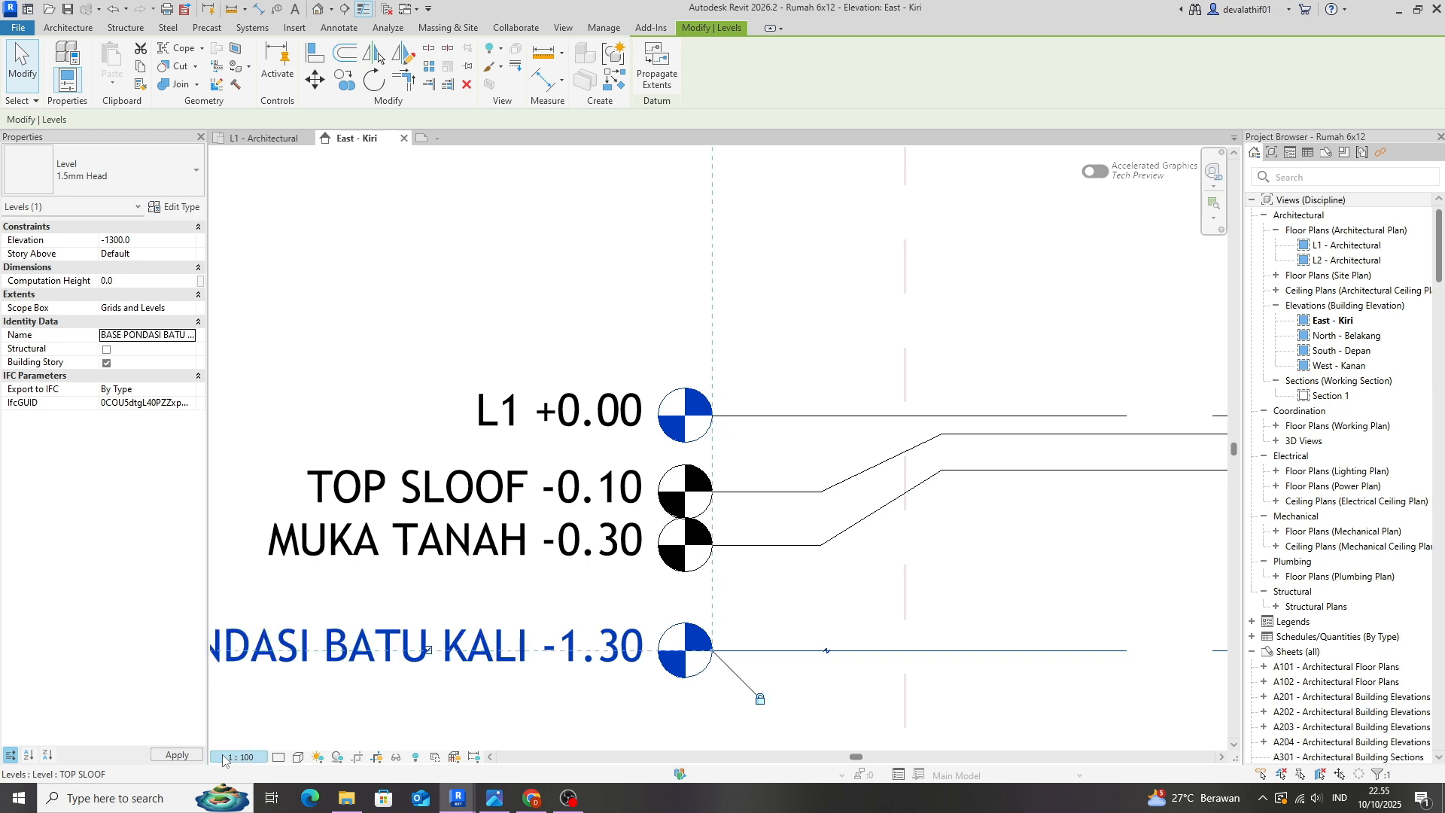
left_click(456, 735)
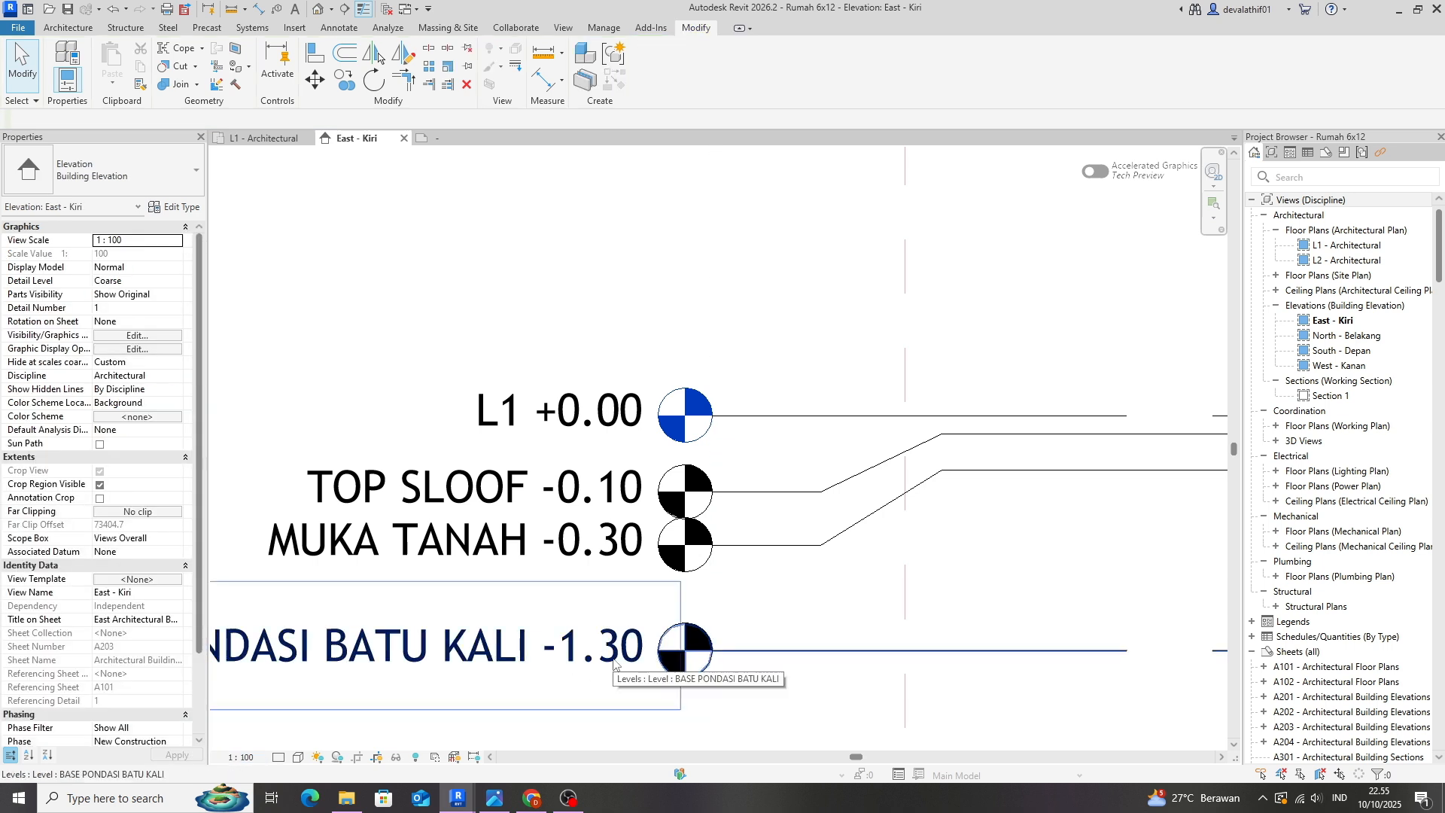
Copy the L1 level straight up by 2200 mm, between L1 and L2.
scroll(666, 415, "down", 2)
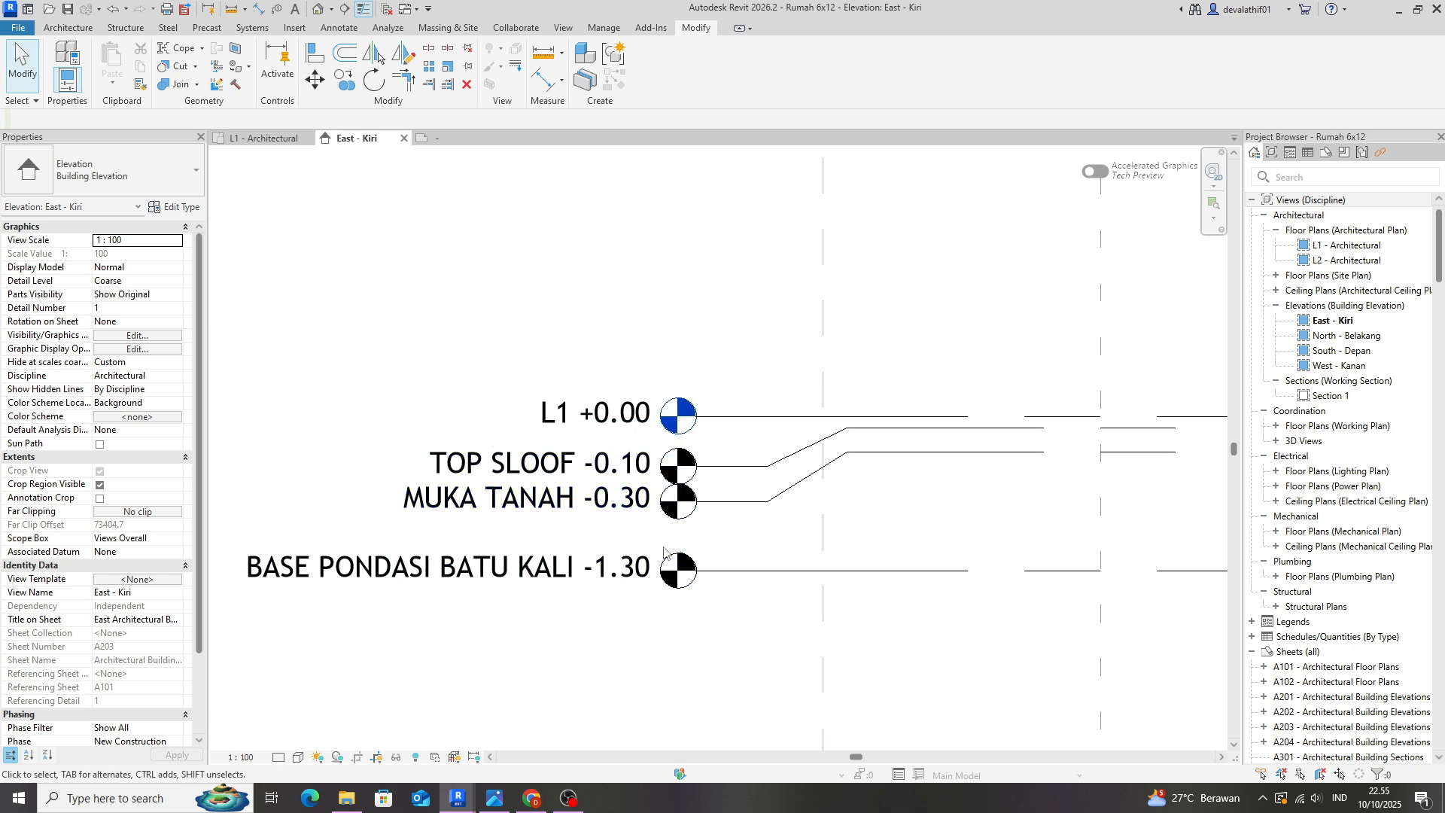
middle_click_drag(748, 388, 614, 568)
scroll(617, 557, "down", 1)
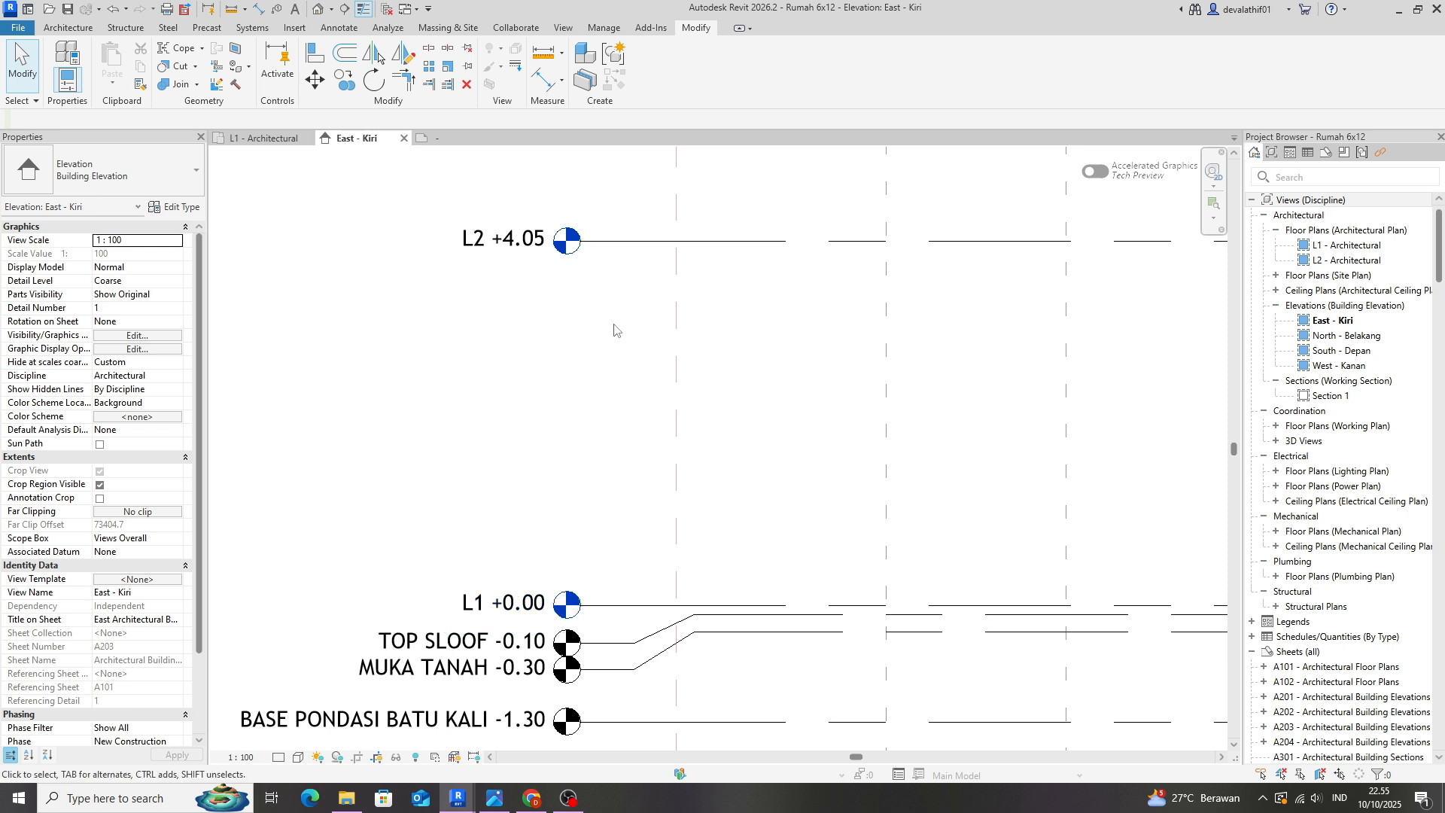
left_click(636, 605)
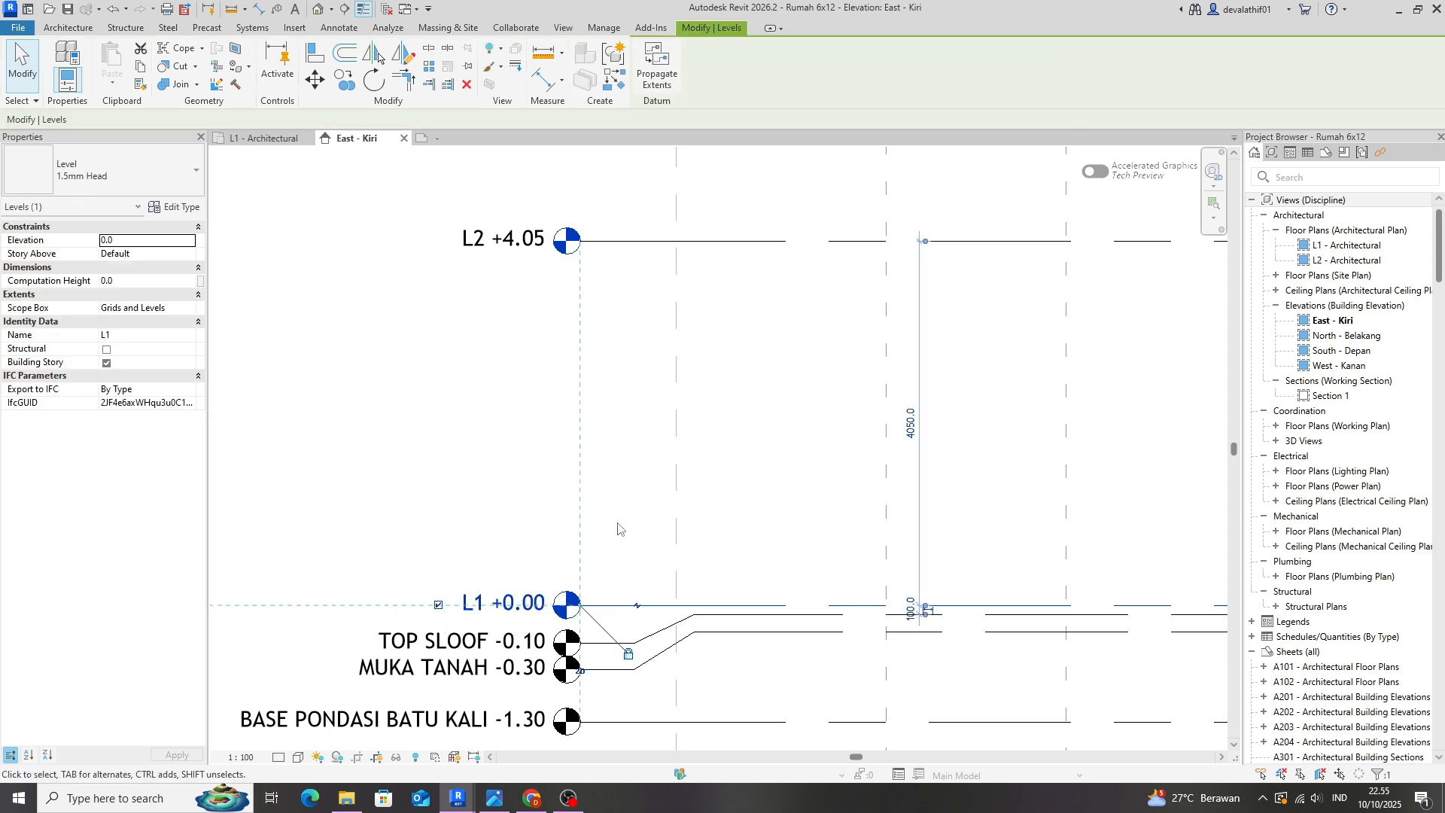
key("c")
key("o")
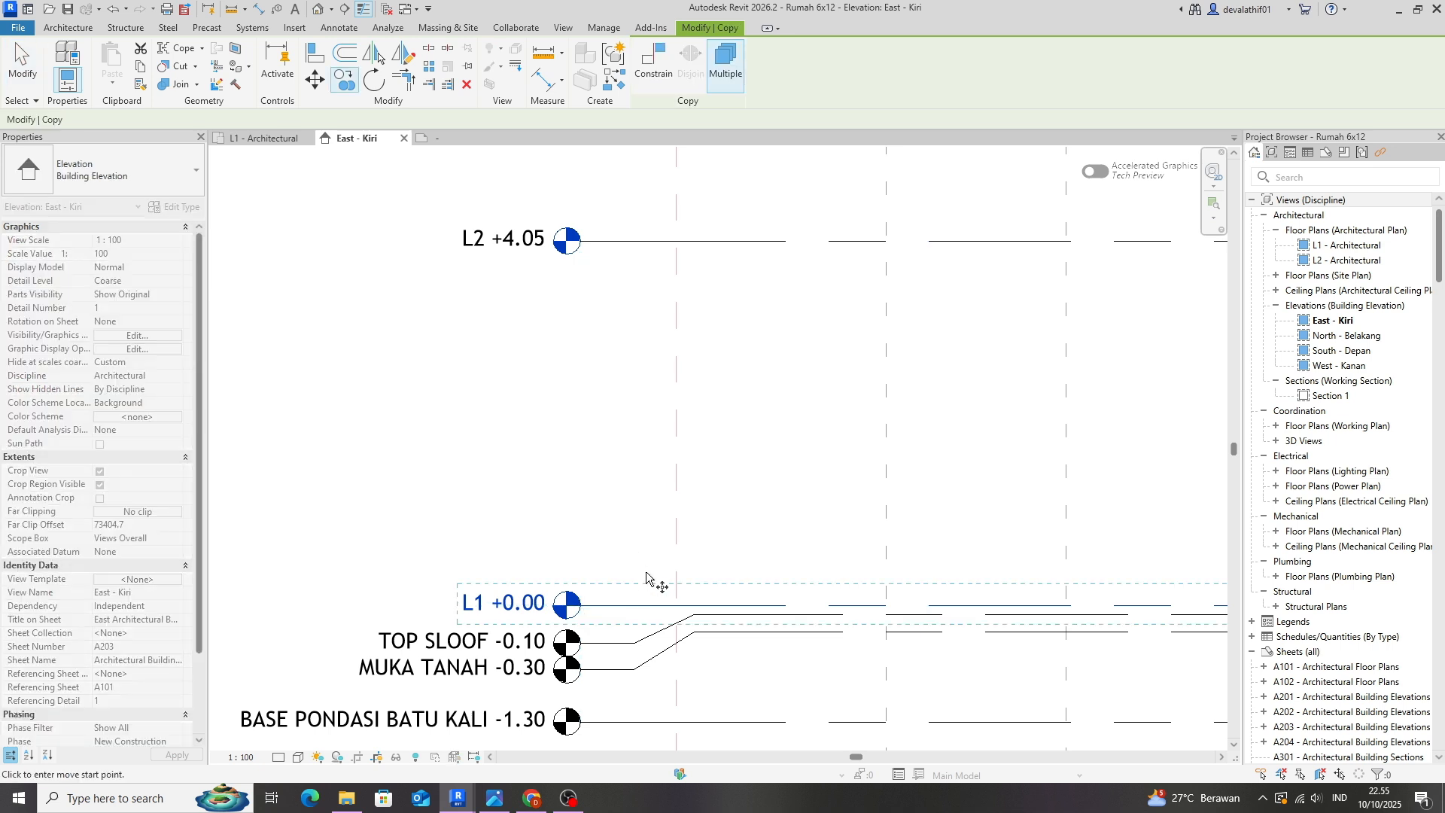
left_click(652, 604)
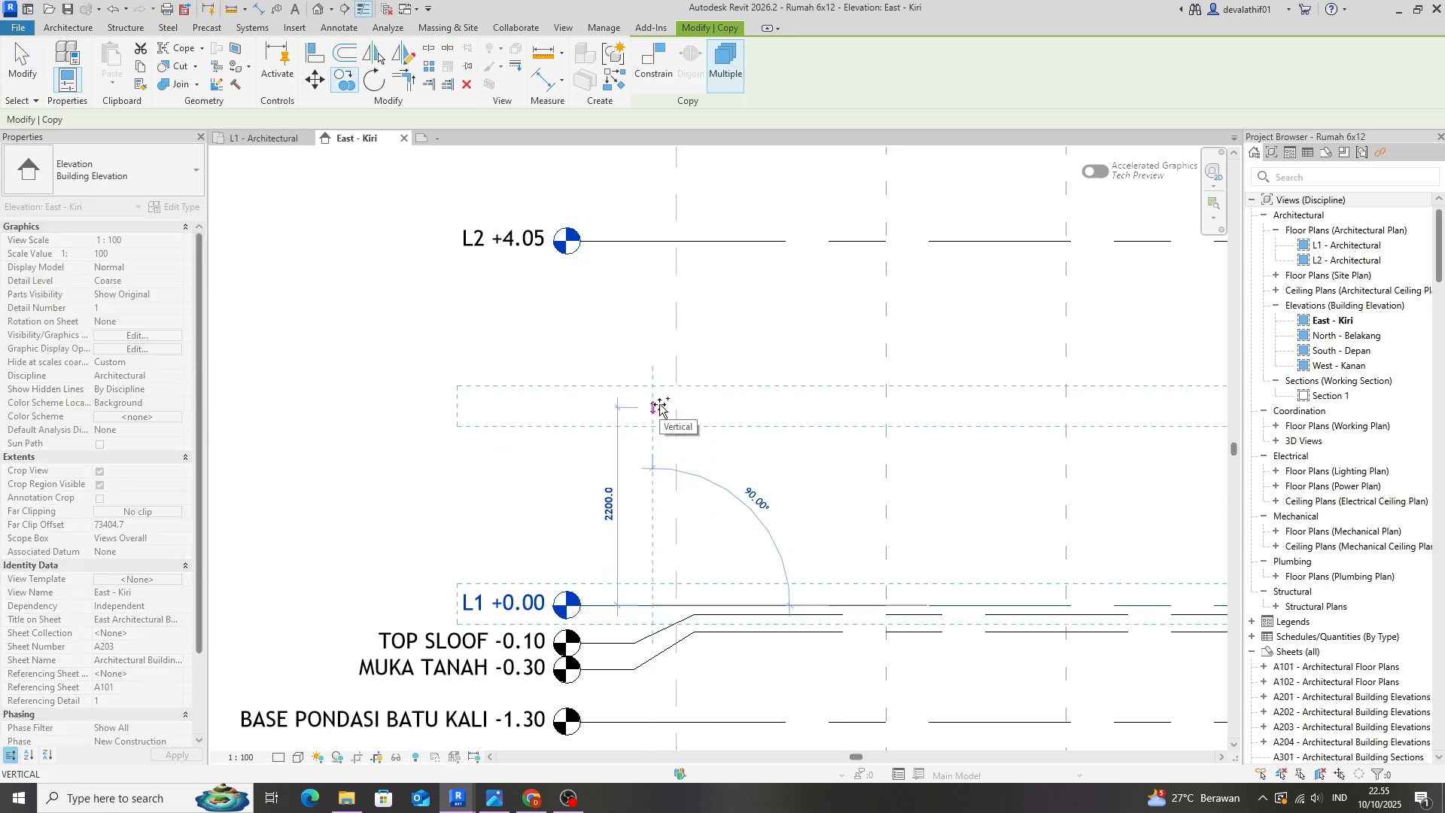
left_click(661, 407)
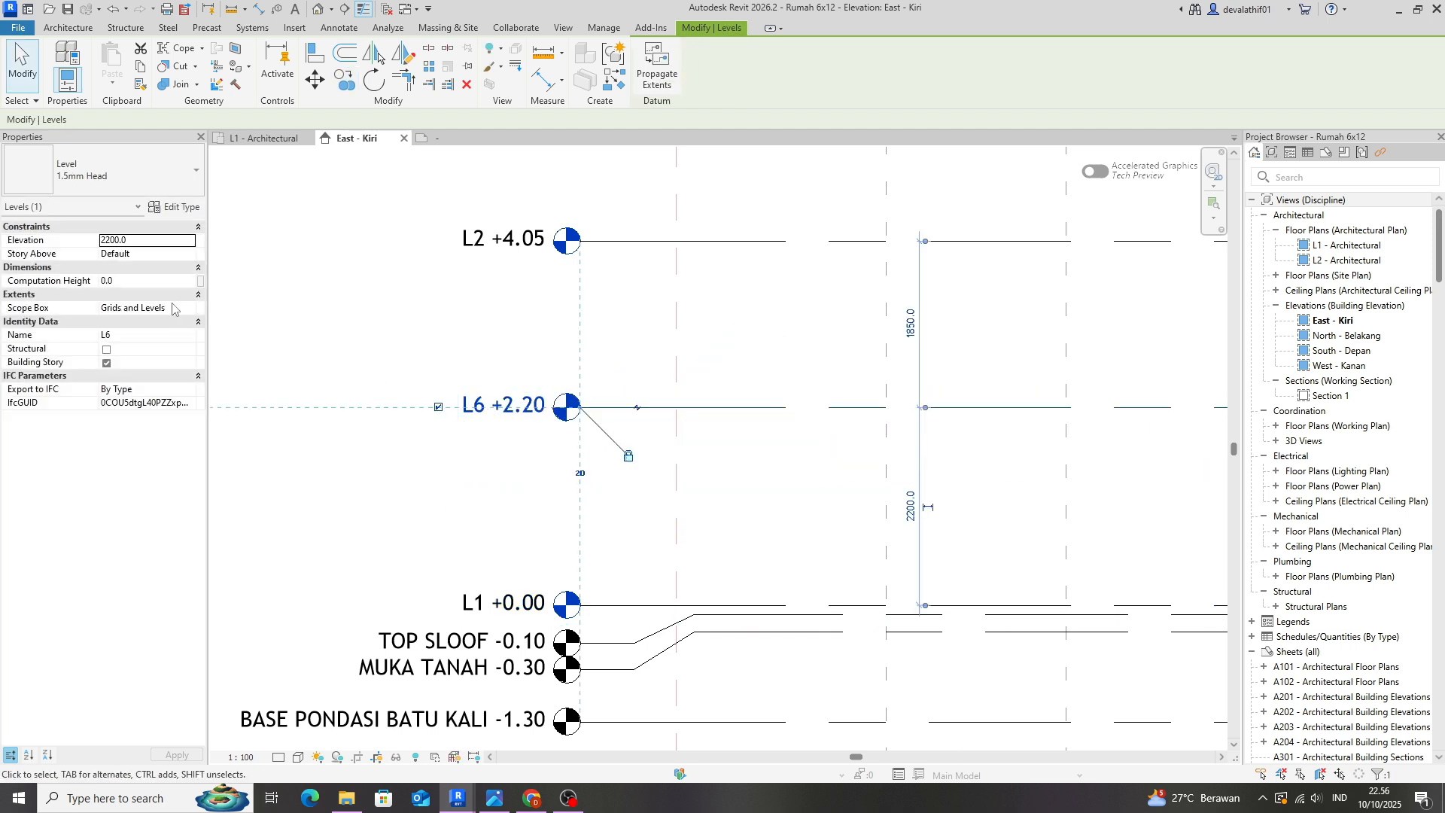
Rename the new +2.20 level as TOP KUSEN.
left_click(138, 336)
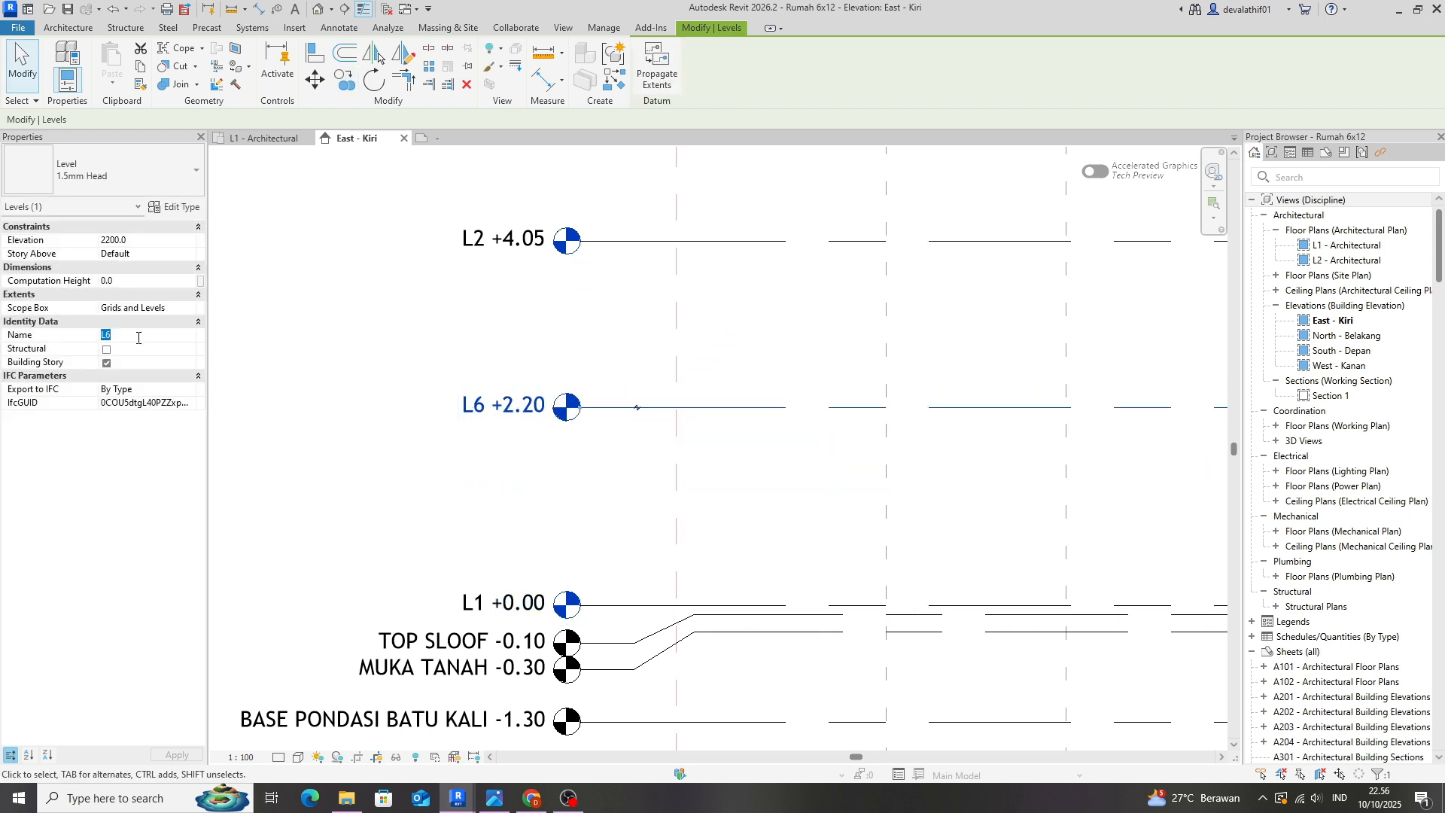
type("TOP KUSEN")
left_click(496, 482)
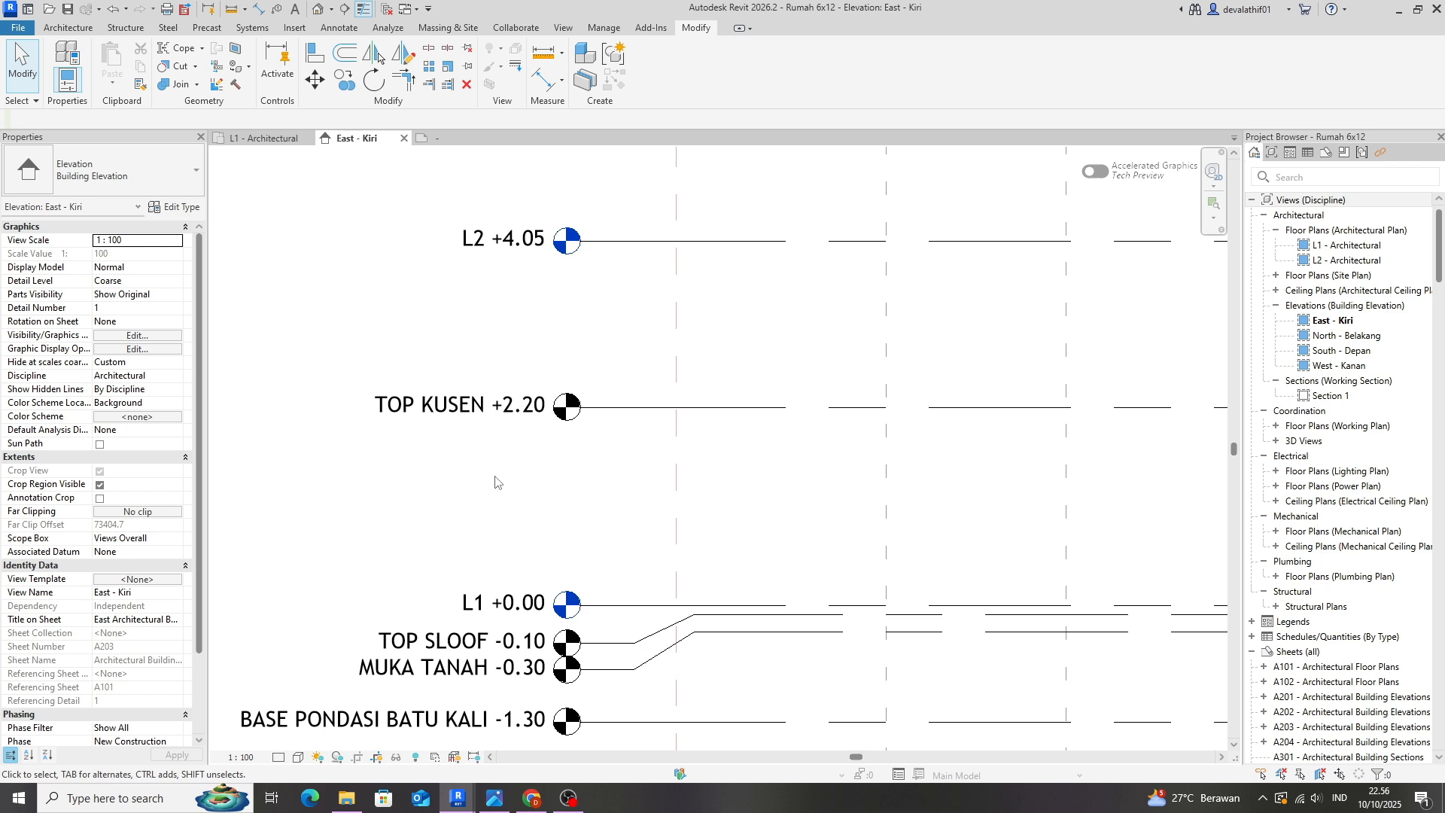
scroll(587, 422, "up", 1)
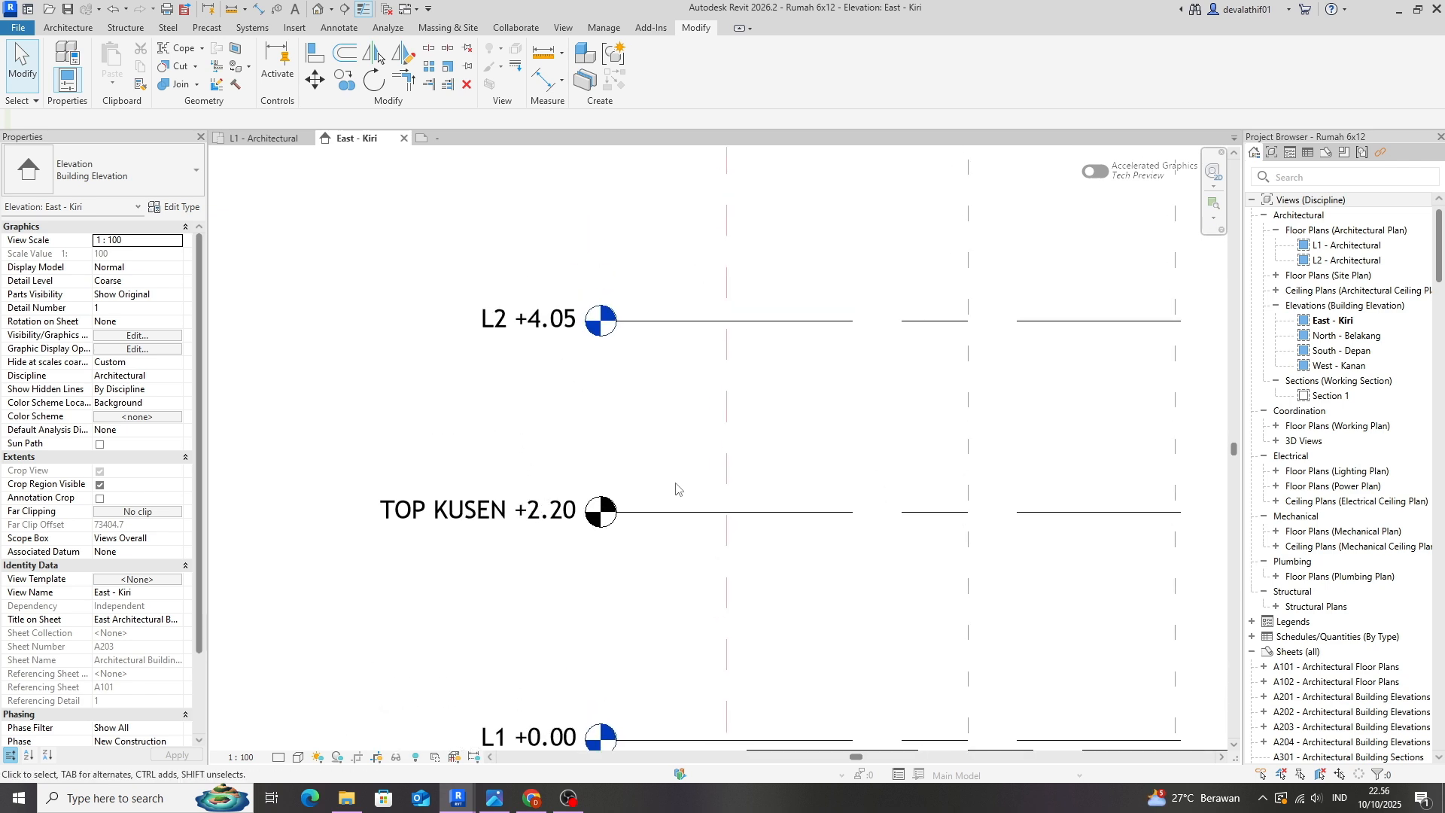
left_click(680, 512)
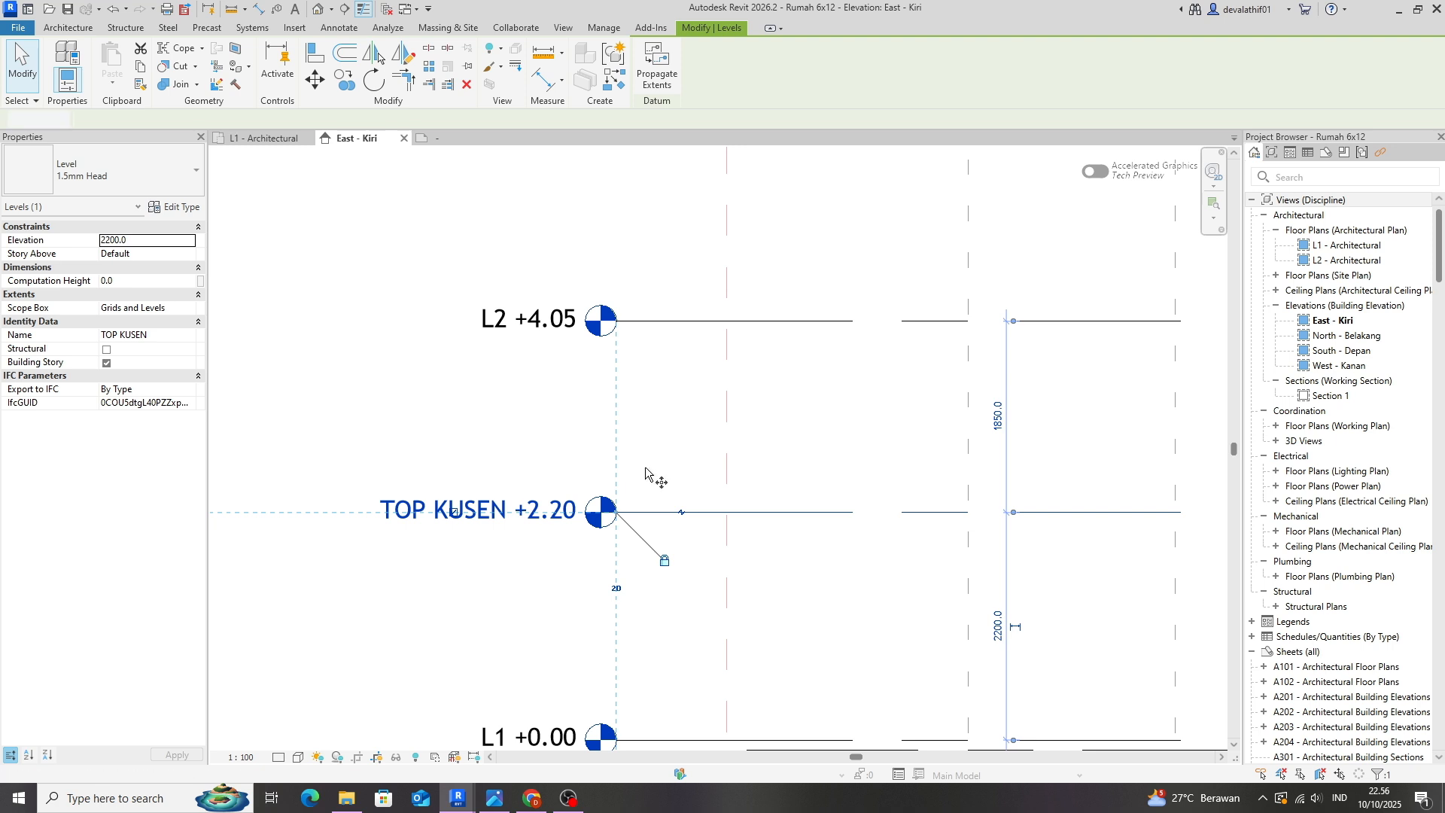
key("c")
key("o")
key("Escape")
key("Escape")
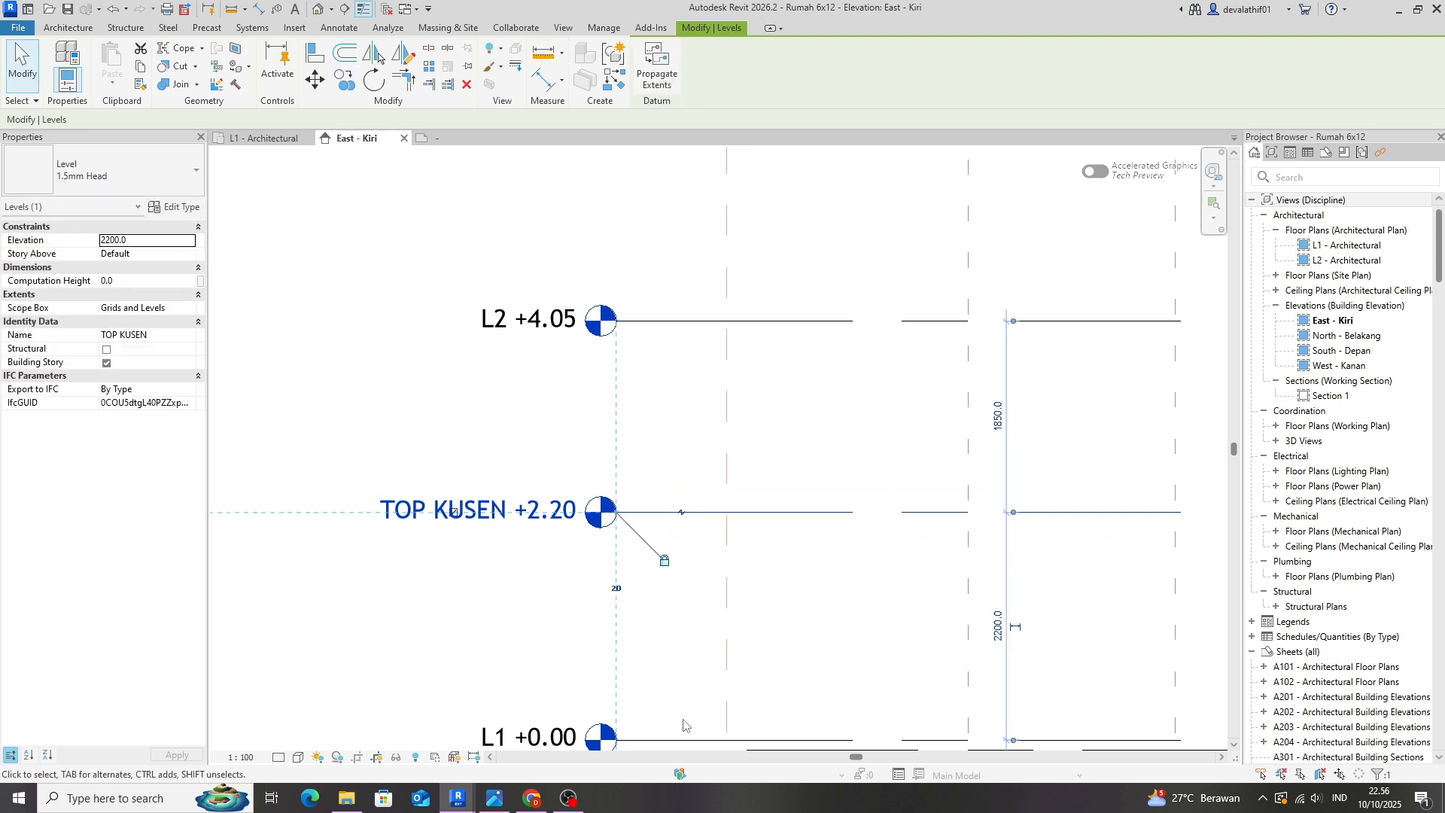
Copy the L1 level straight up by 3500 mm, between TOP KUSEN and L2.
left_click(682, 739)
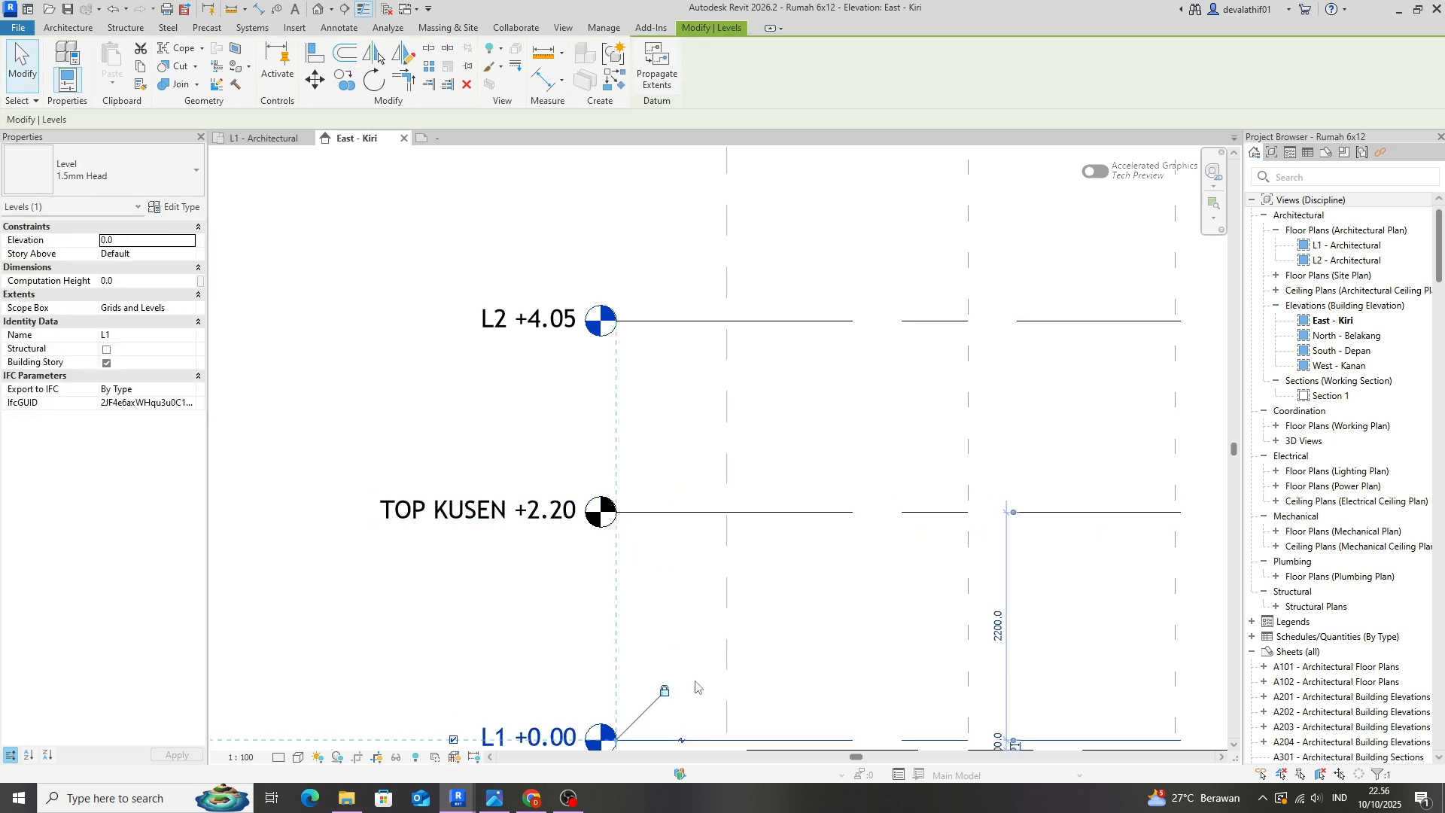
key("c")
key("o")
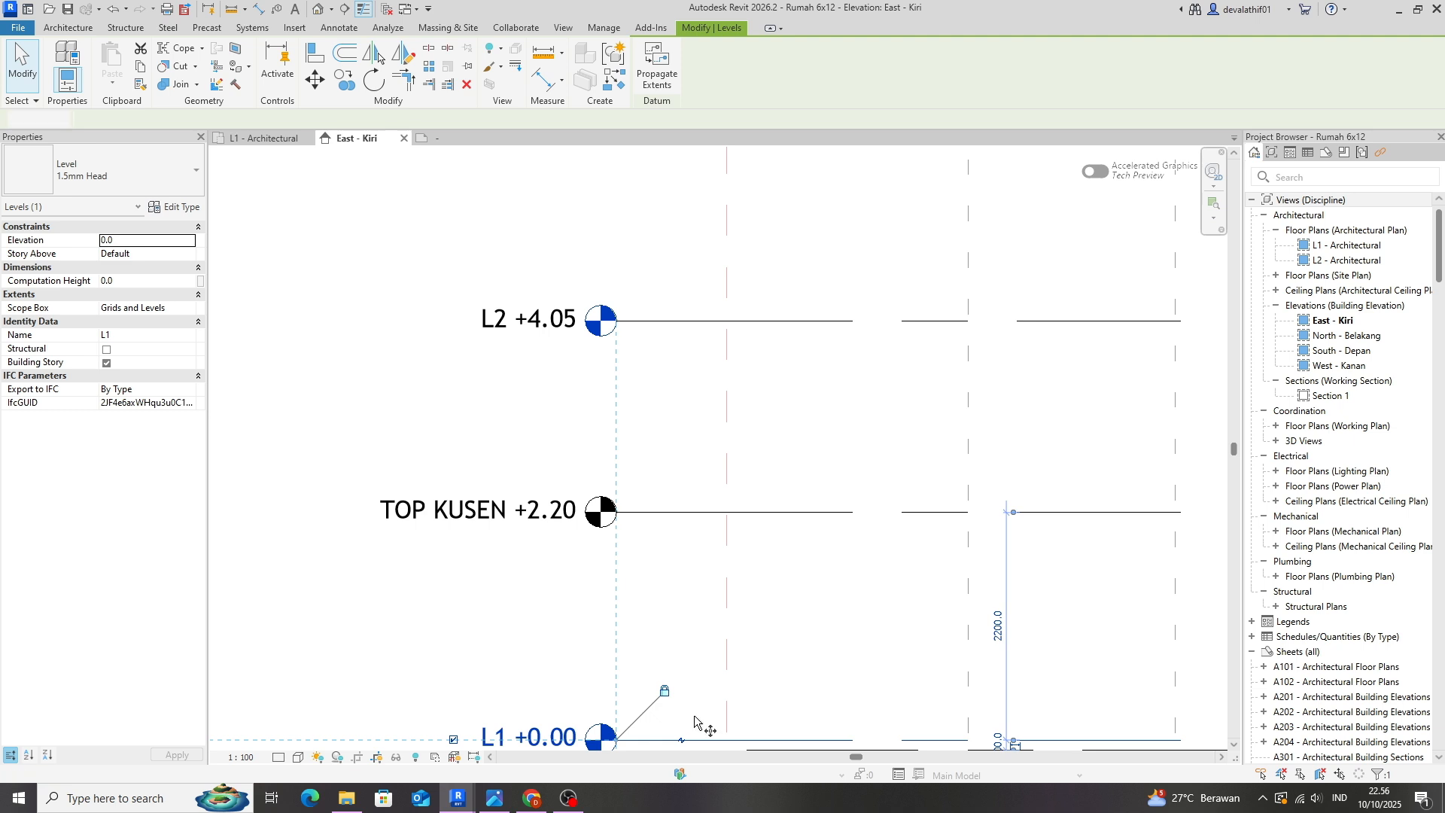
left_click(693, 739)
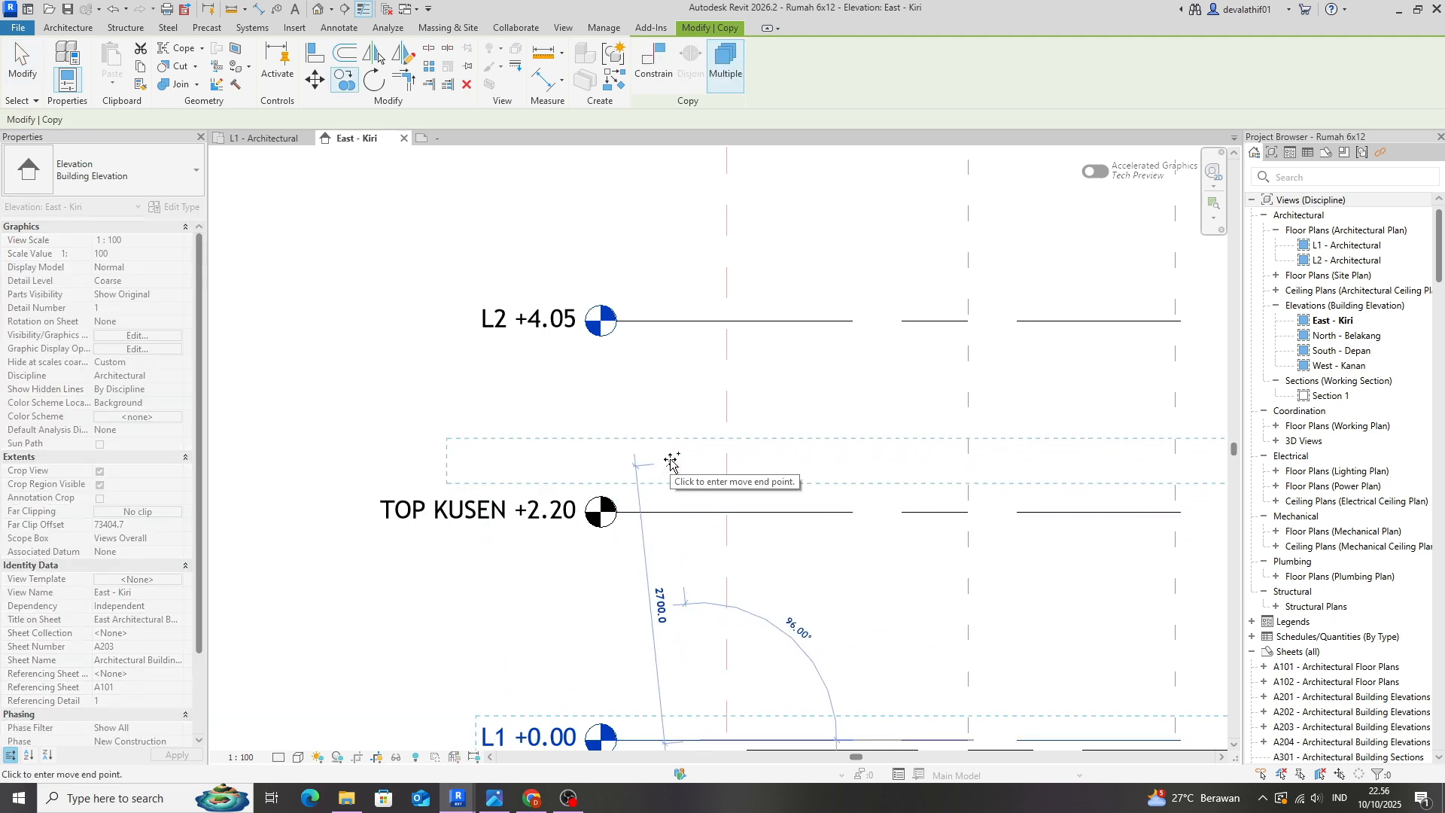
left_click(692, 376)
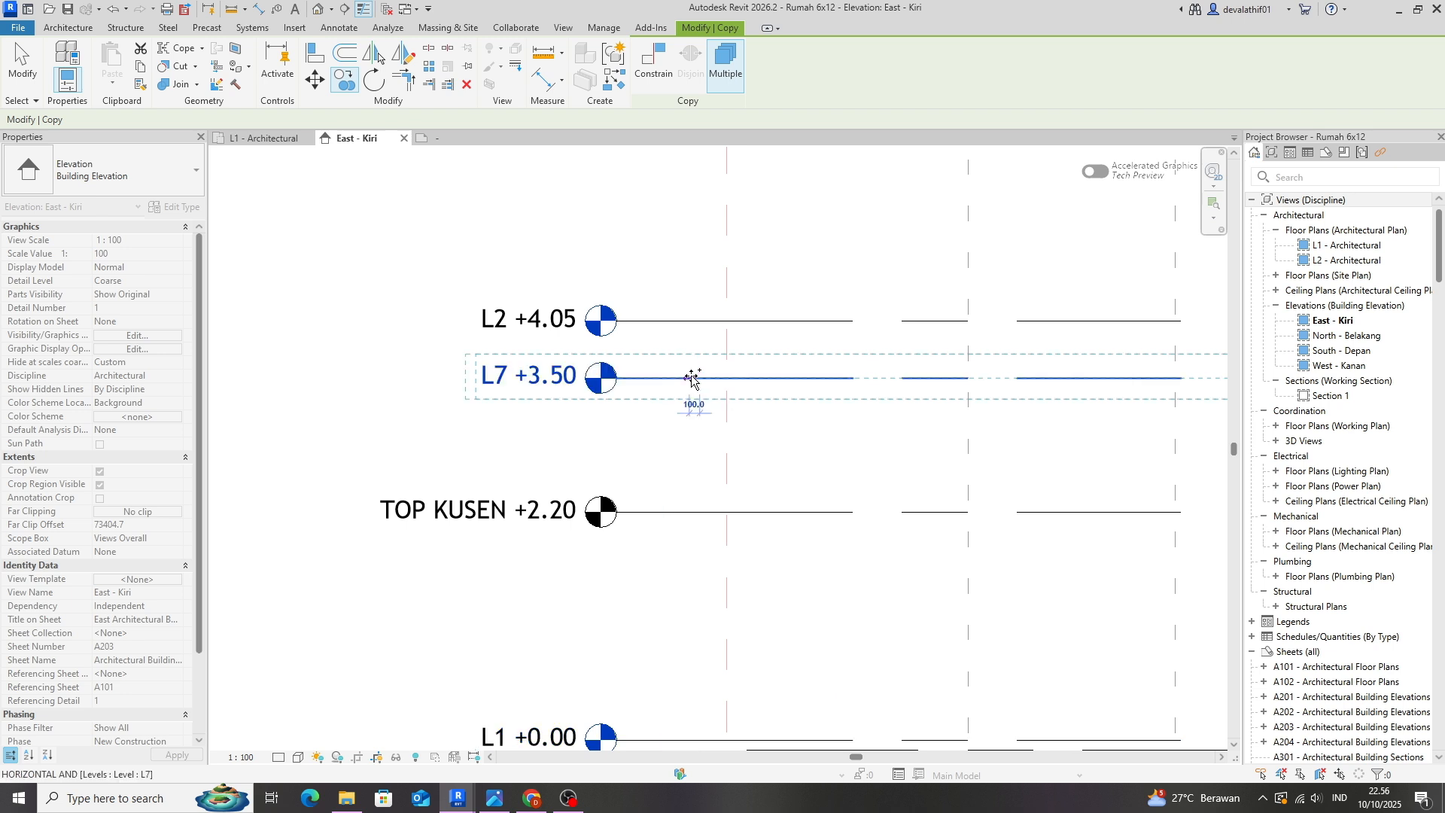
key("Escape")
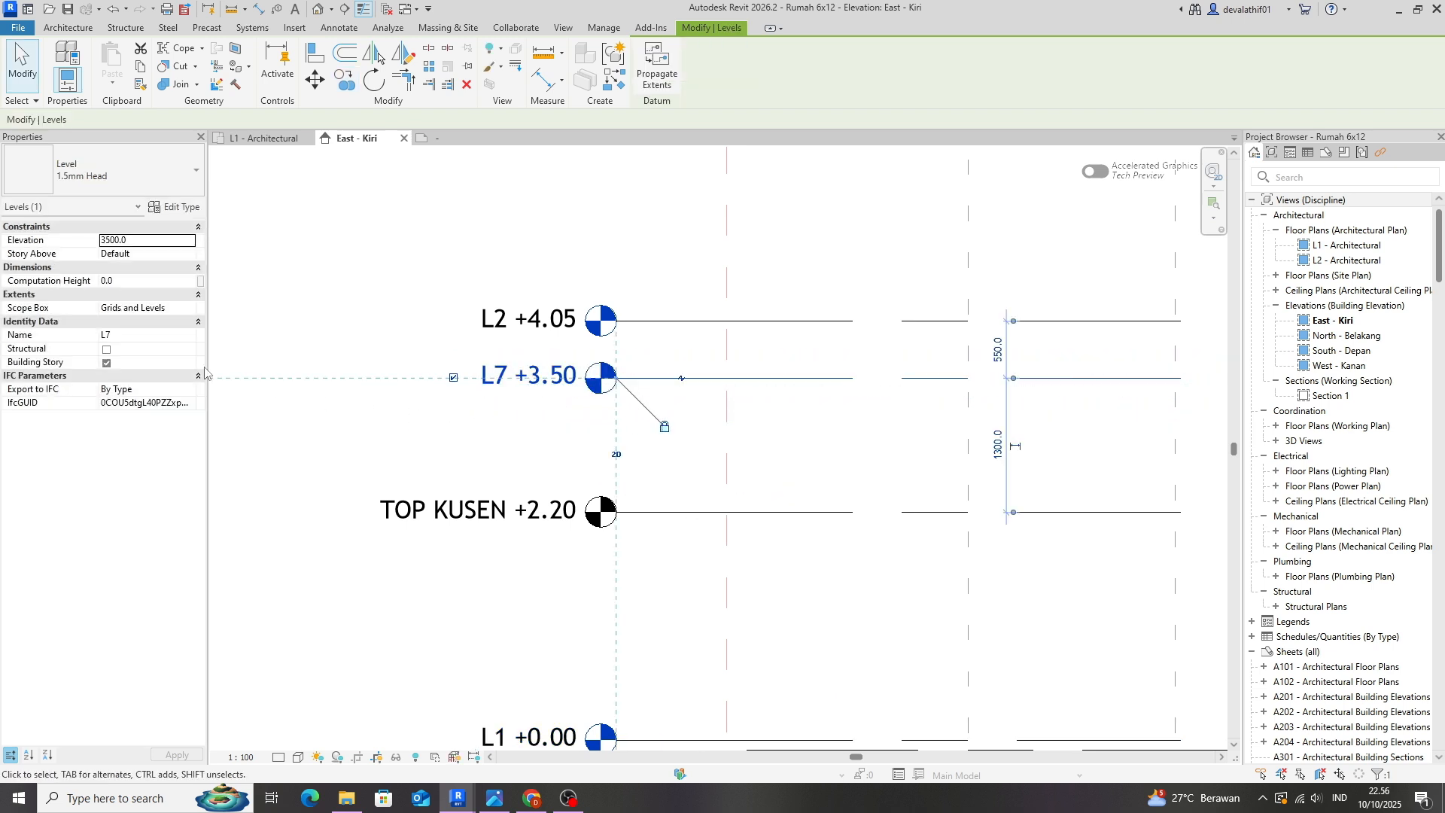
Rename the new +3.50 level as PLAFOND.
left_click(198, 322)
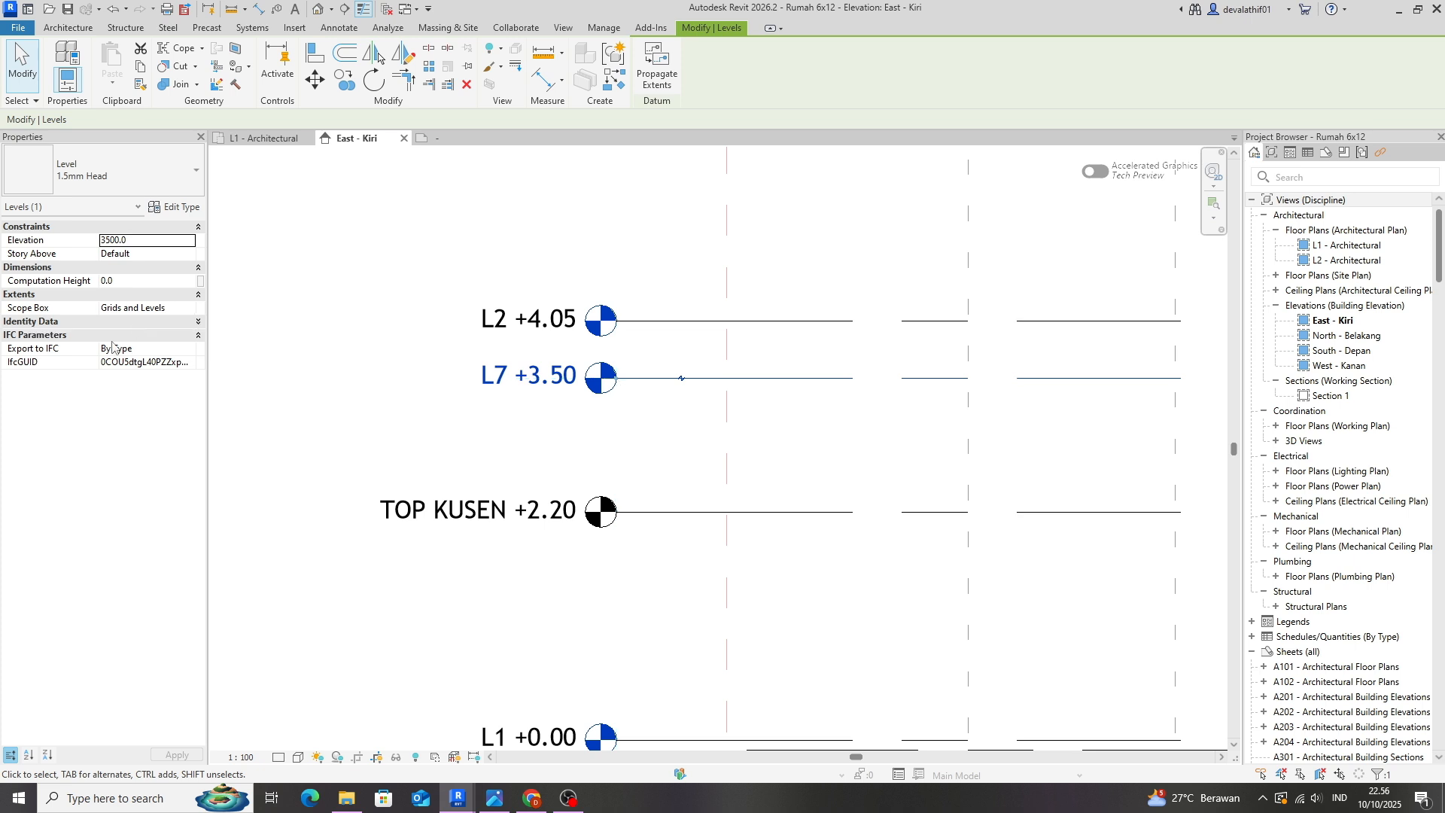
left_click(197, 322)
left_click(166, 335)
type("T")
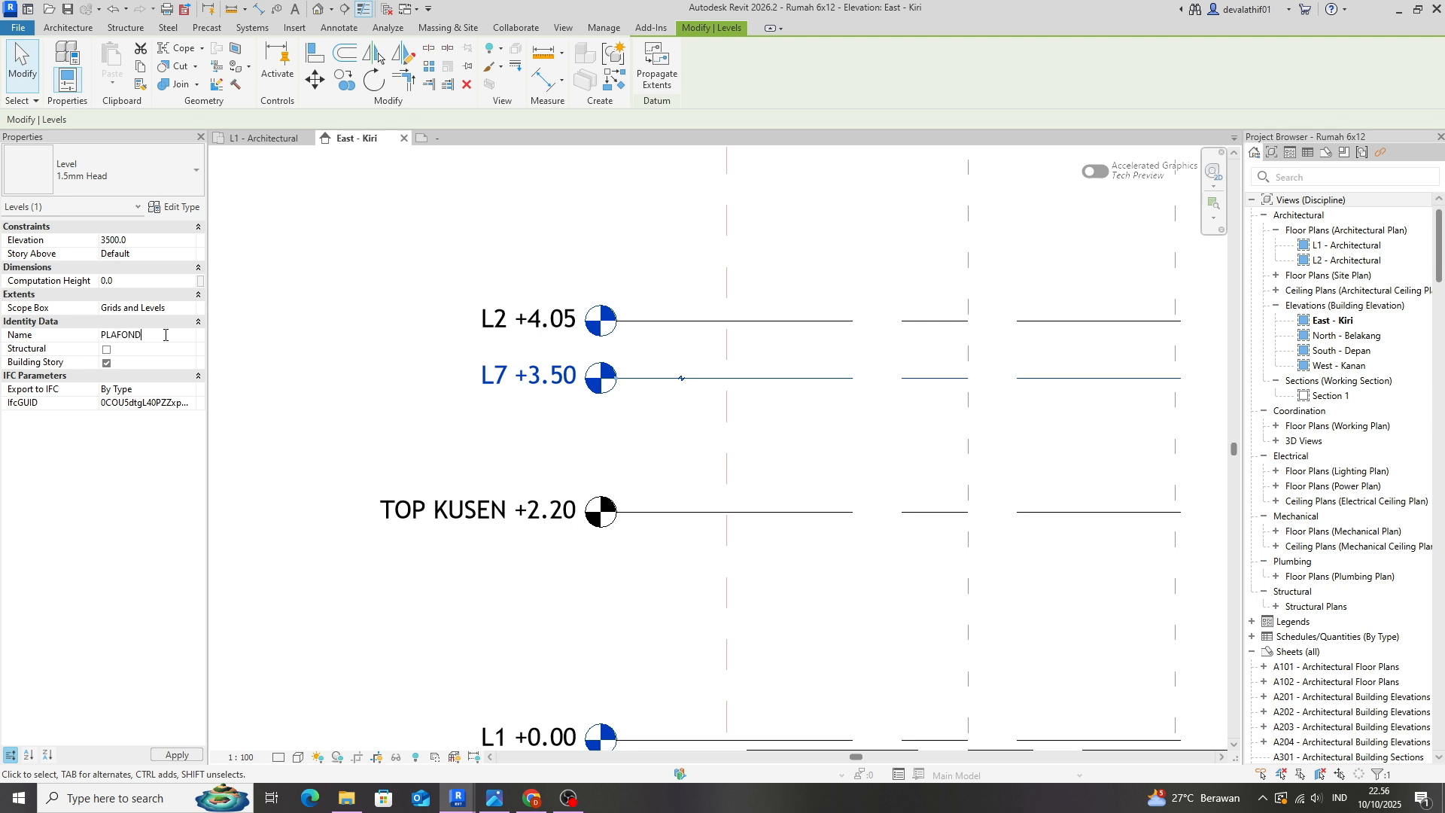
left_click(306, 548)
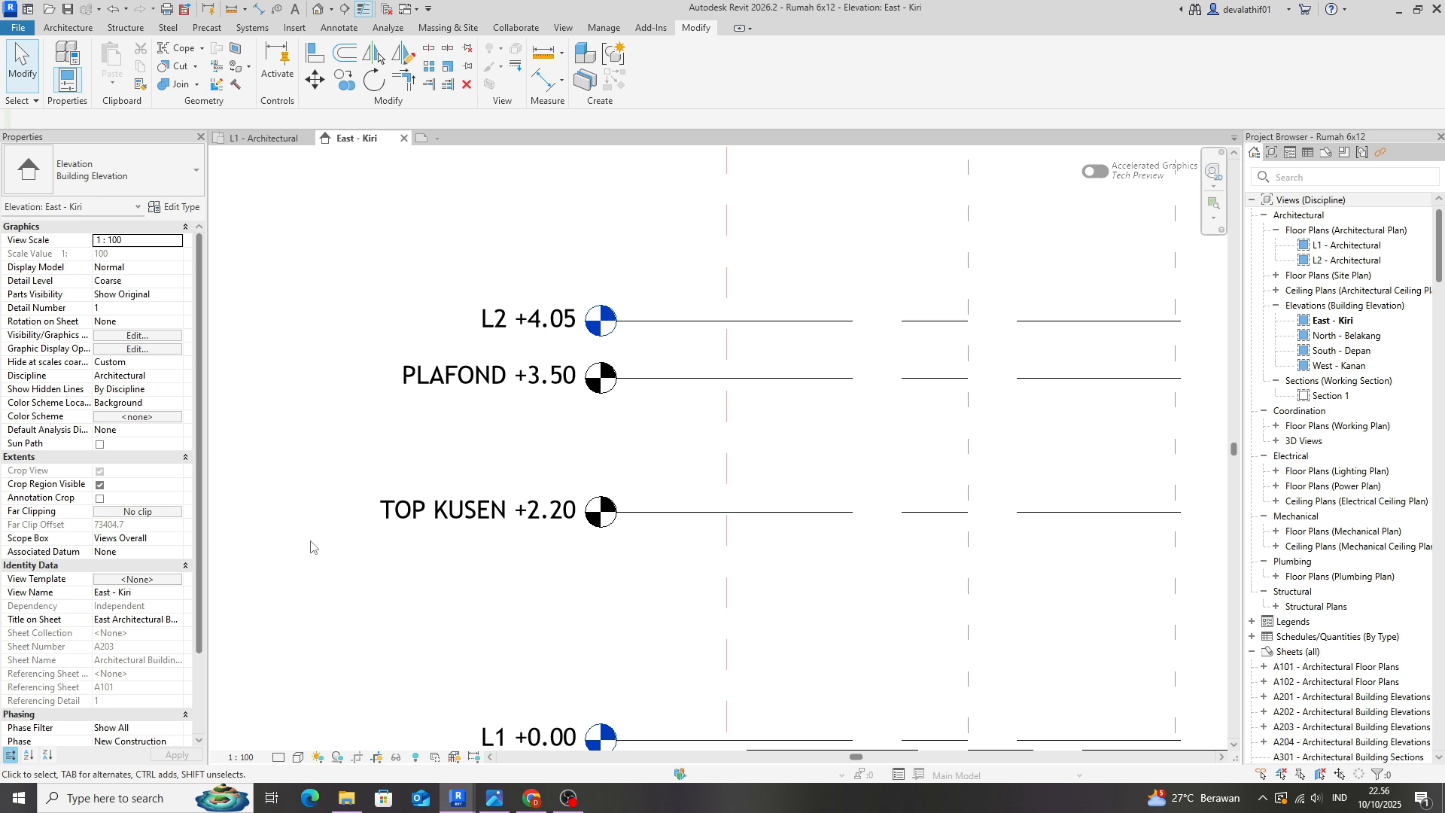
Add an elbow to the PLAFOND level so its head sits lower, between the L2 and TOP KUSEN heads.
left_click(680, 382)
left_click(681, 380)
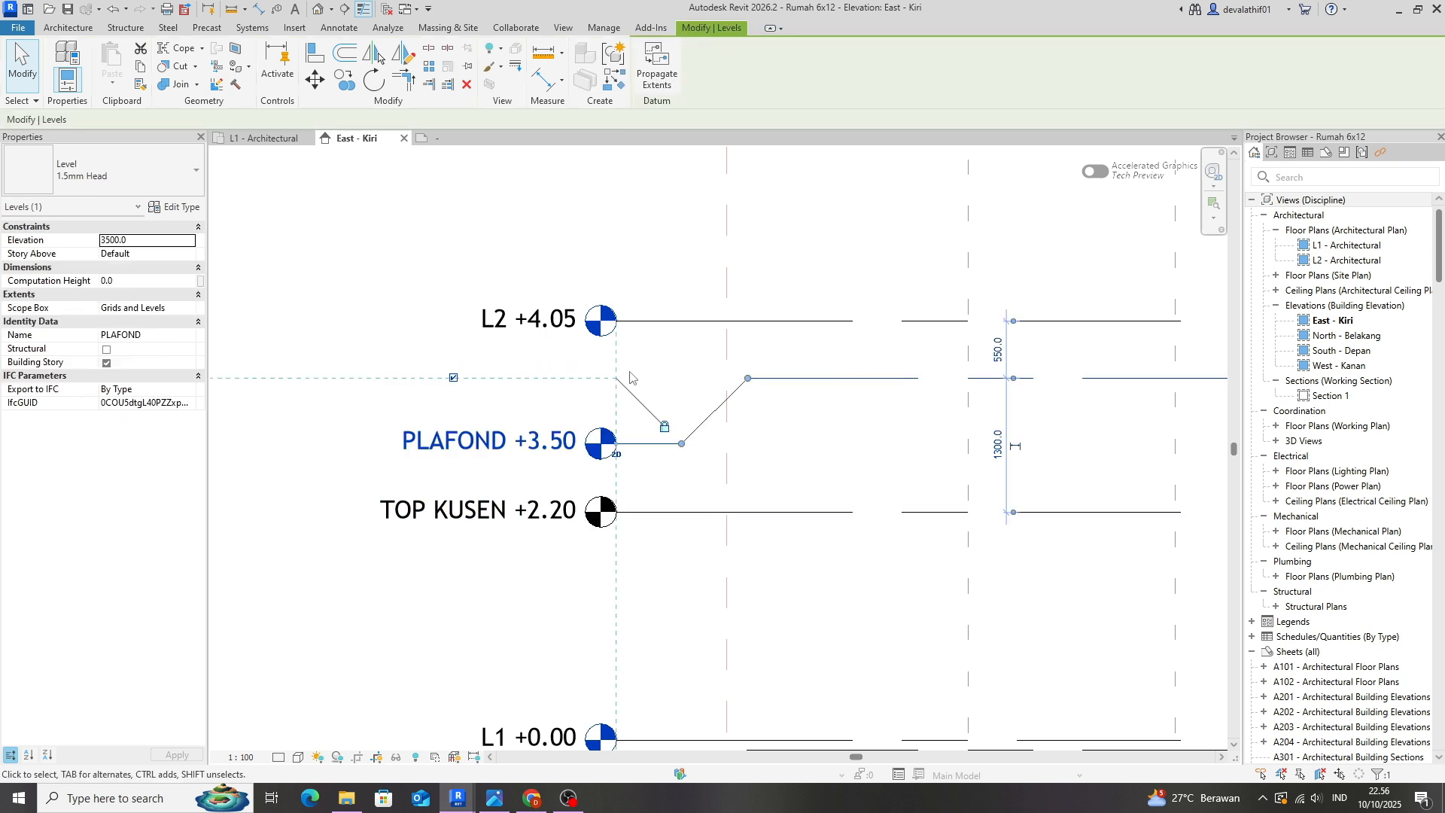
left_click(667, 364)
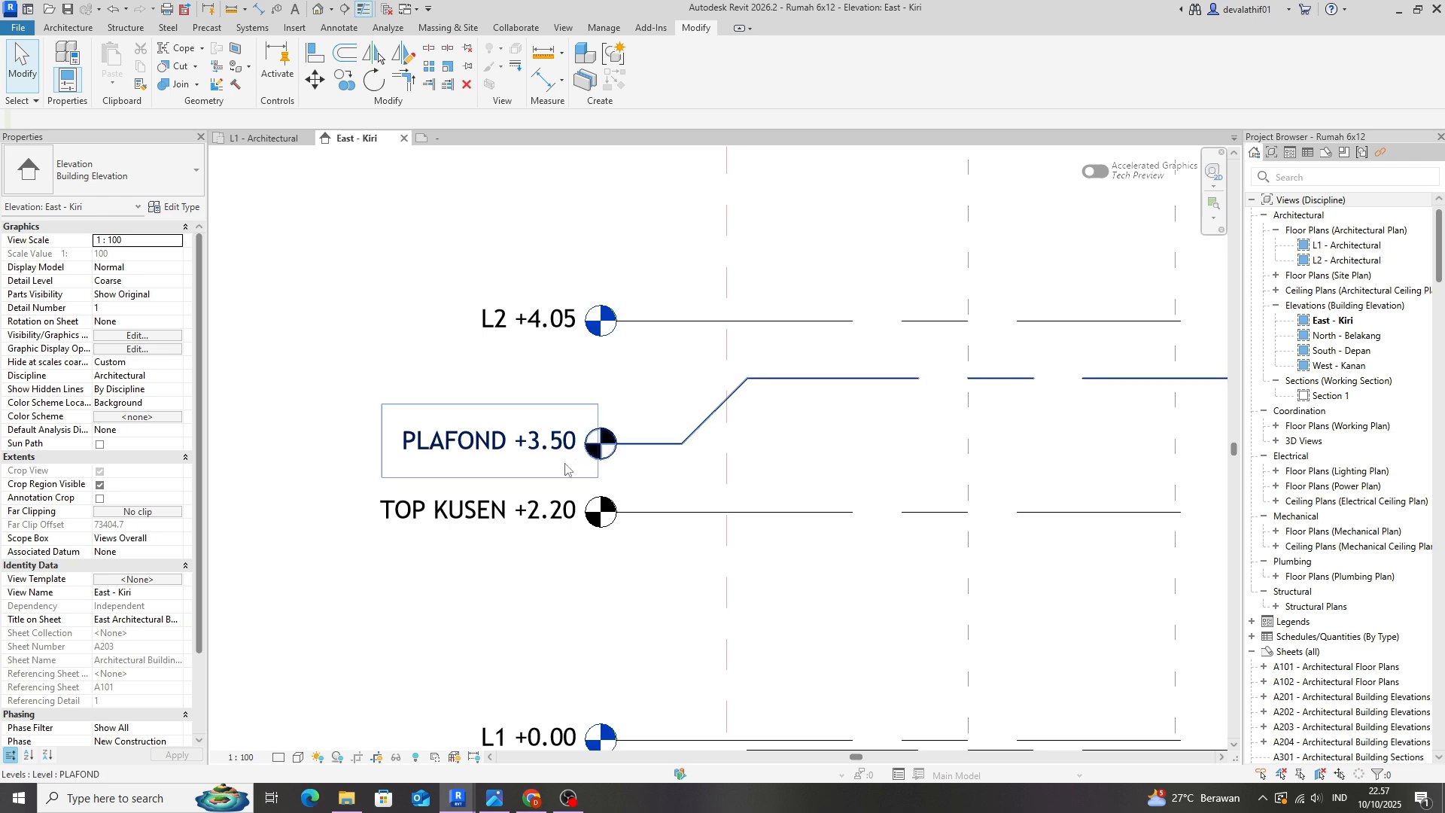
Examine the level heights in the reference section image beside the elevation's levels.
scroll(566, 467, "down", 4)
middle_click_drag(946, 482, 526, 572)
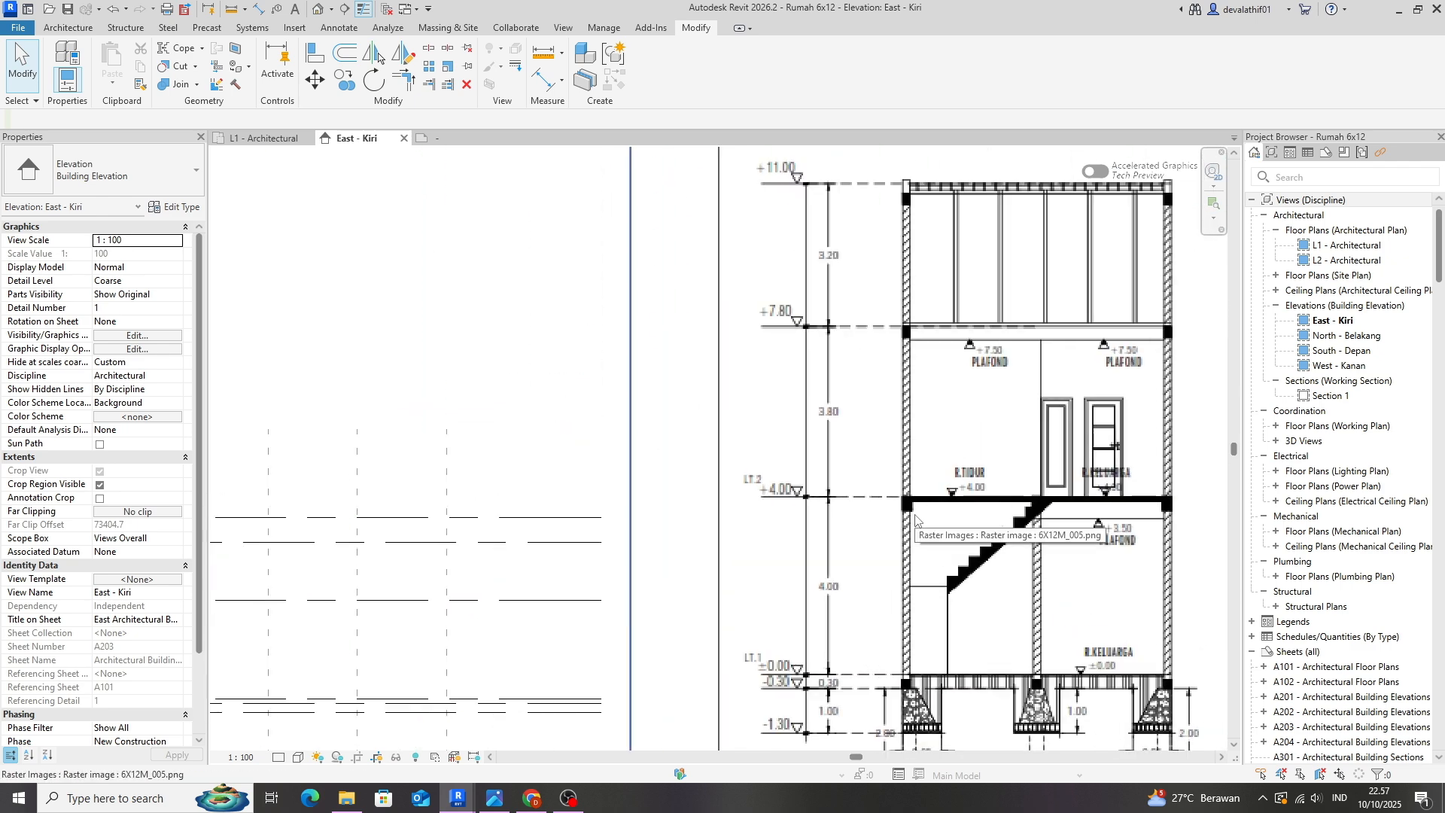
middle_click_drag(413, 522, 790, 519)
scroll(584, 543, "up", 3)
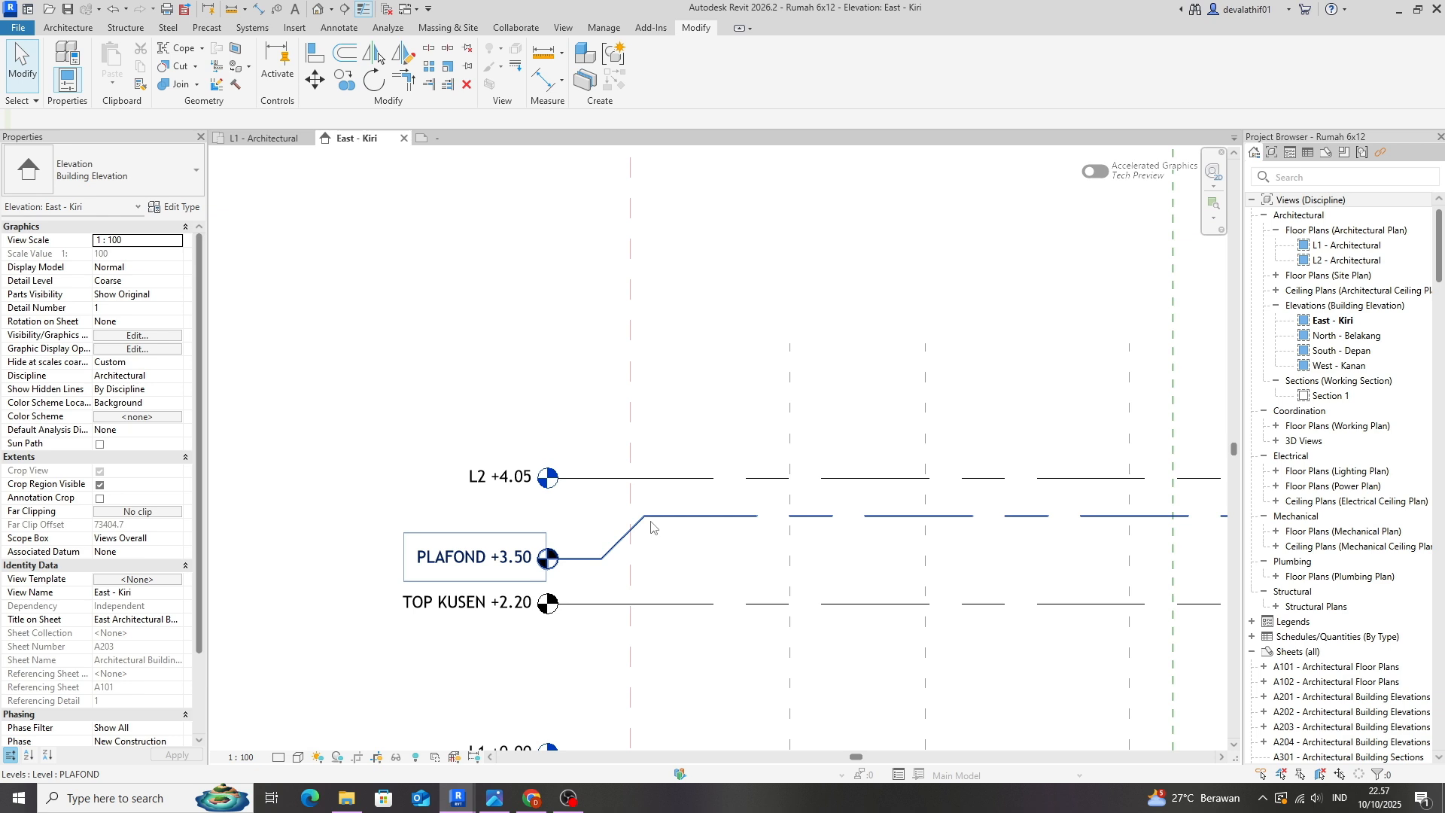
Copy the PLAFOND level up about 300 mm, placing the new level just below L2.
scroll(663, 512, "up", 1)
left_click(698, 514)
key("c")
key("o")
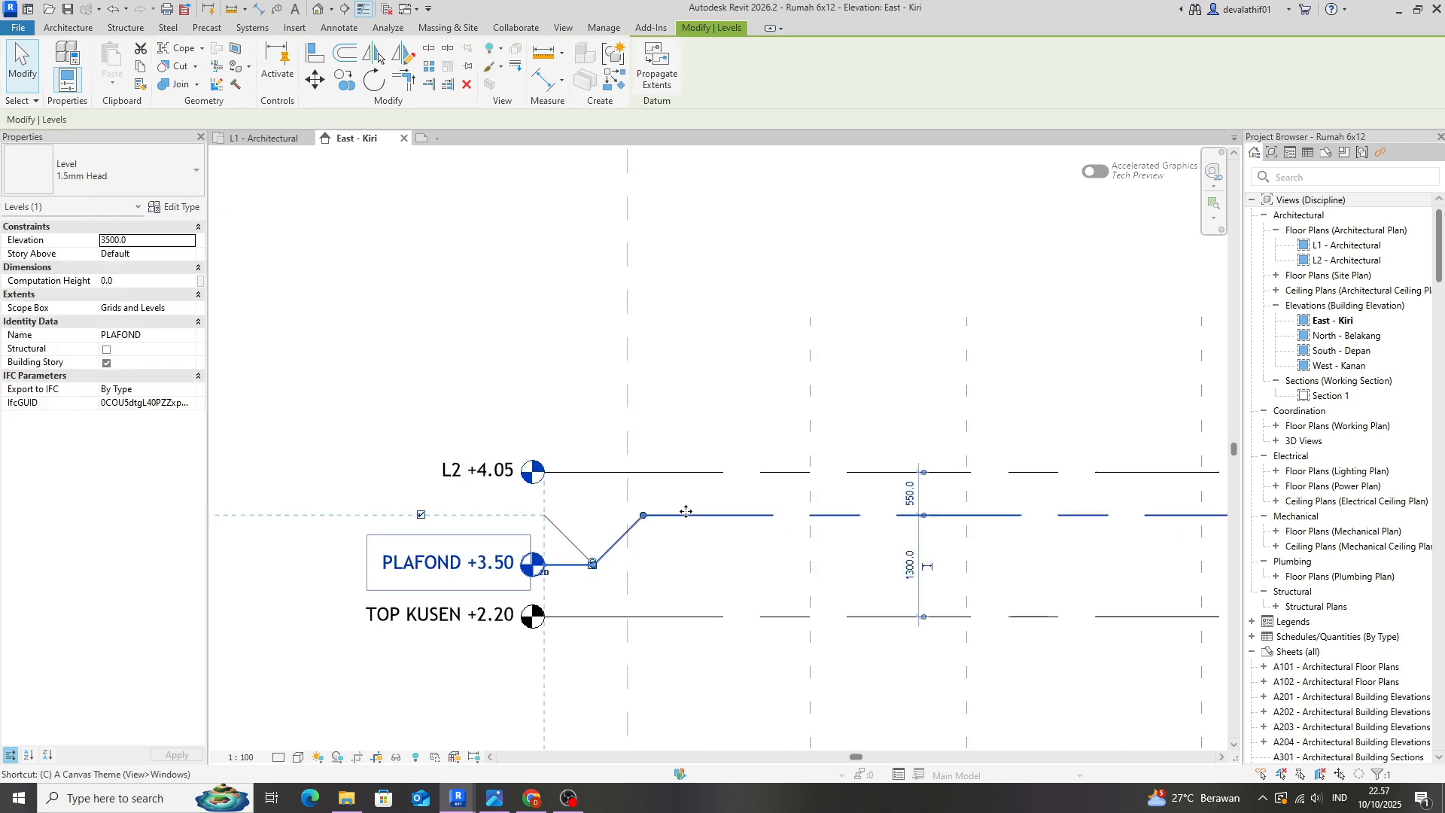
left_click(665, 516)
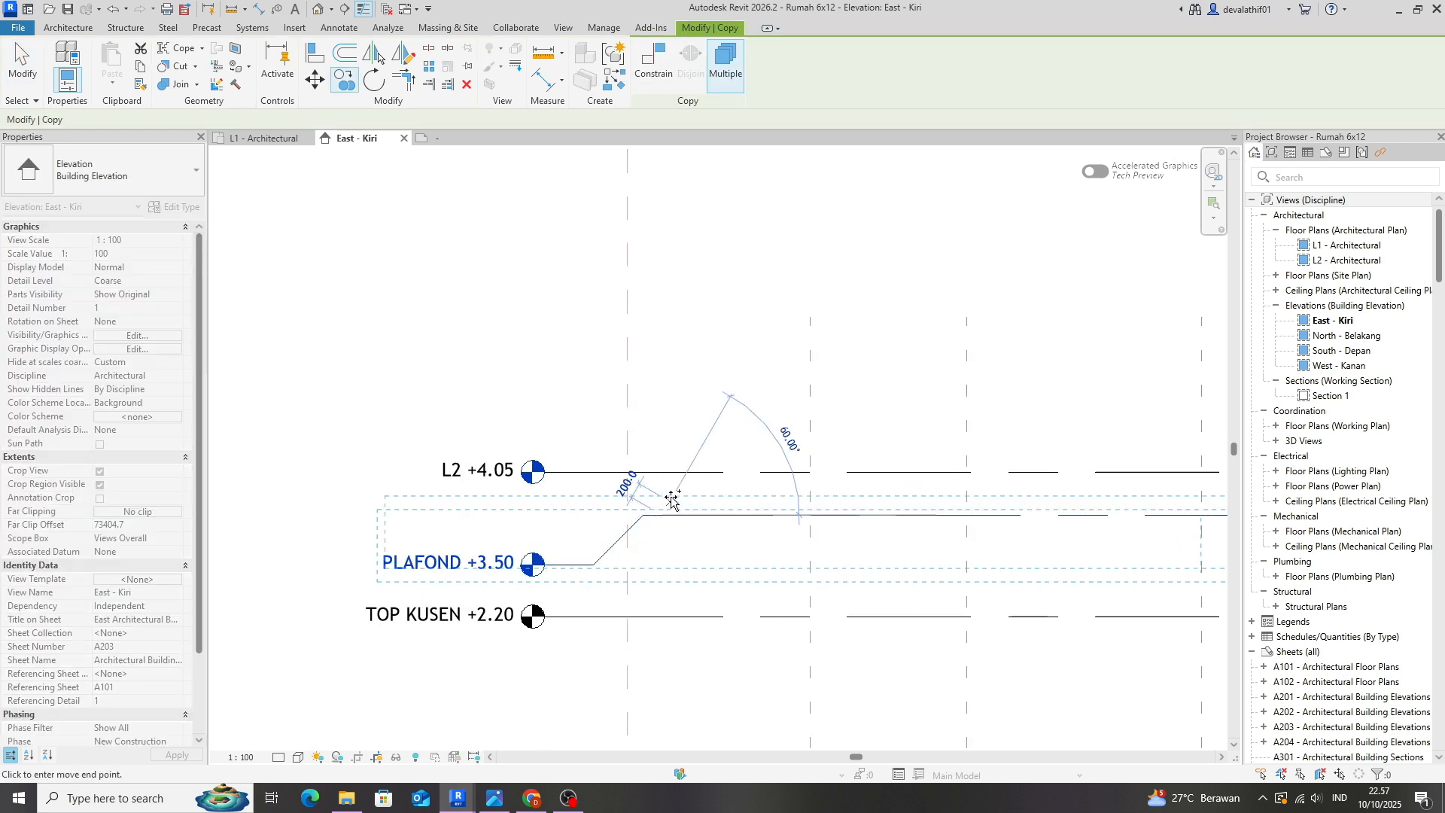
left_click(666, 493)
key("Escape")
key("Escape")
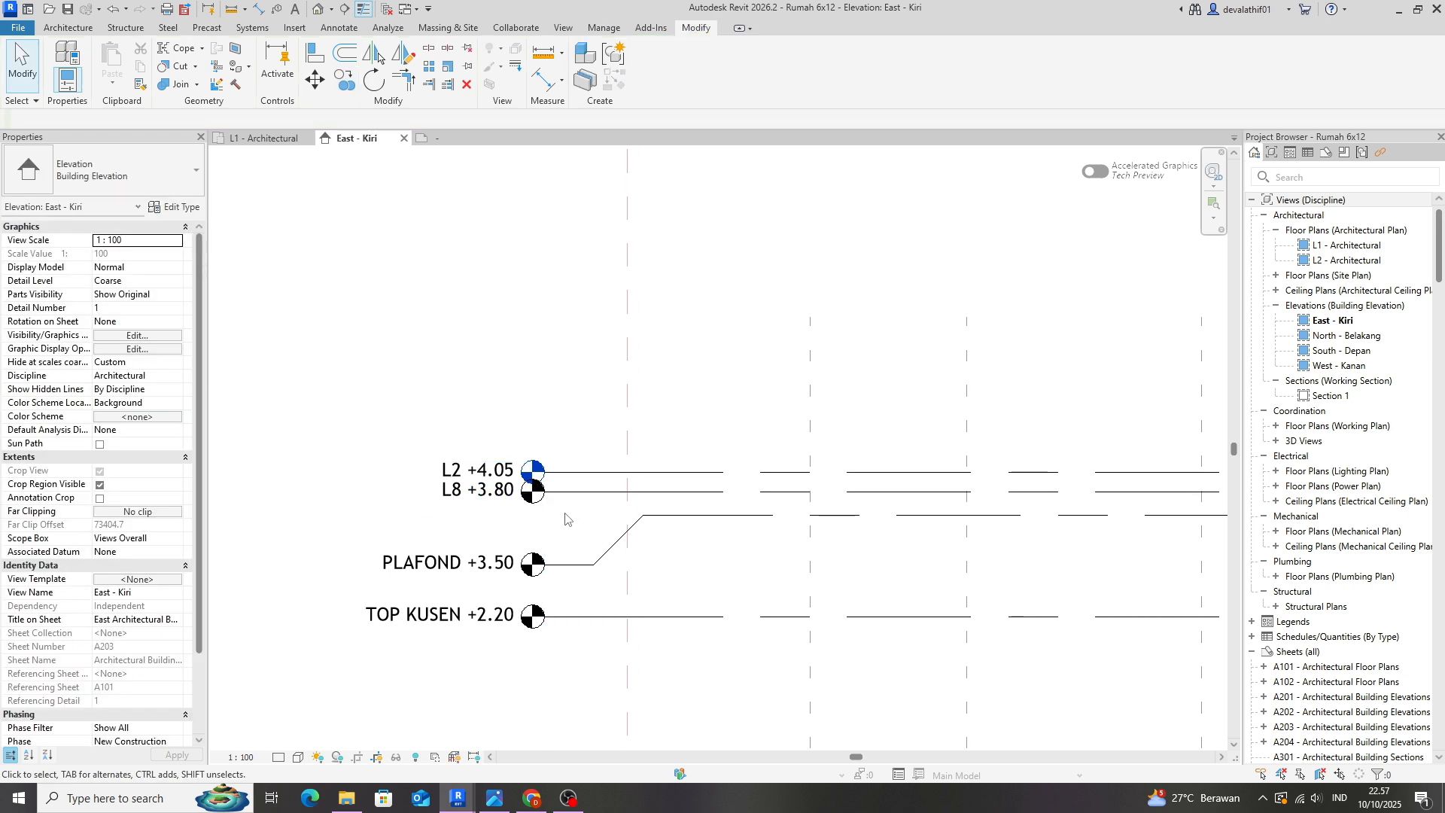
Set the elevation of the new level between PLAFOND and L2 to 3600 mm.
left_click(591, 492)
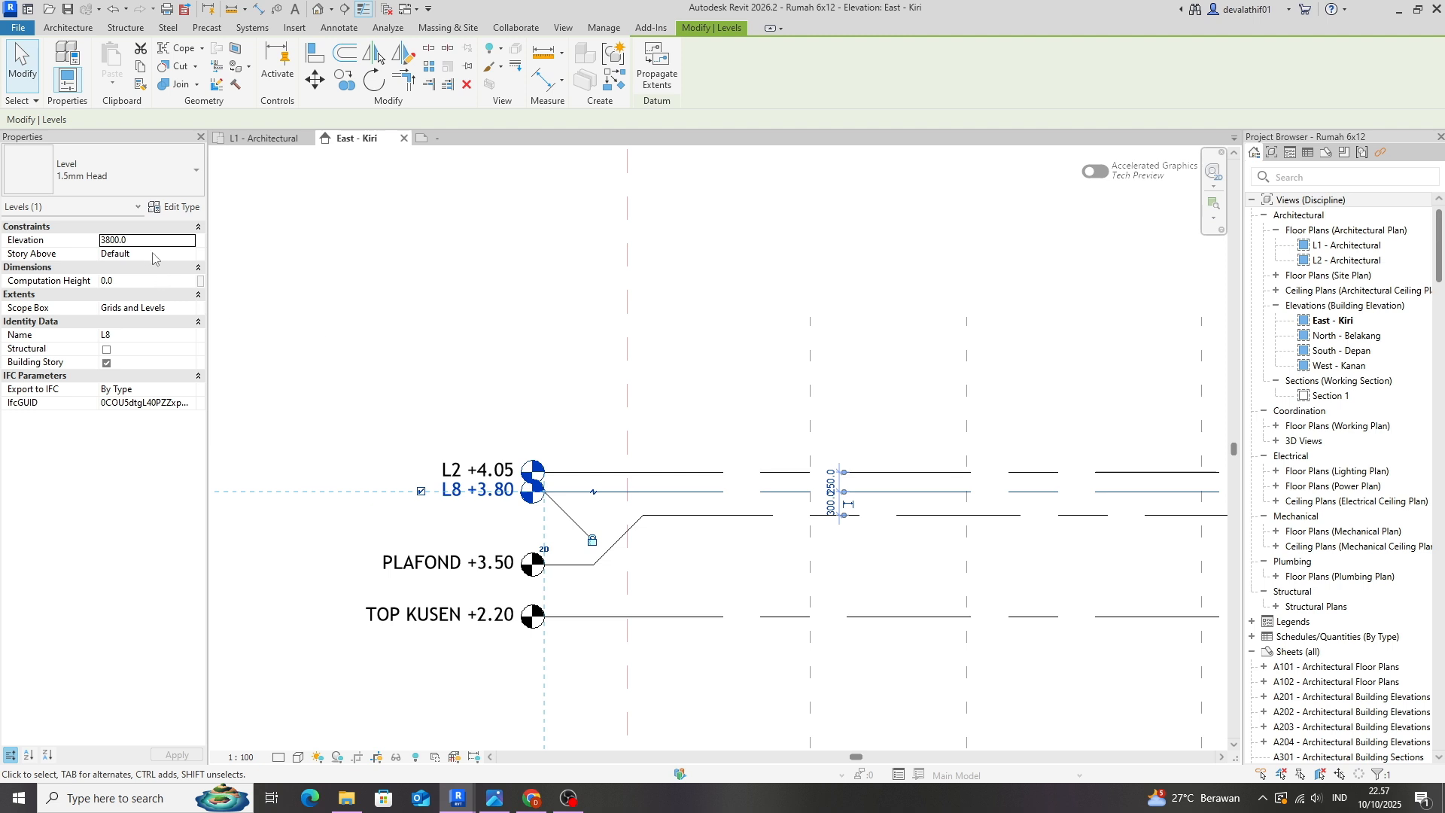
left_click(111, 239)
type("3000")
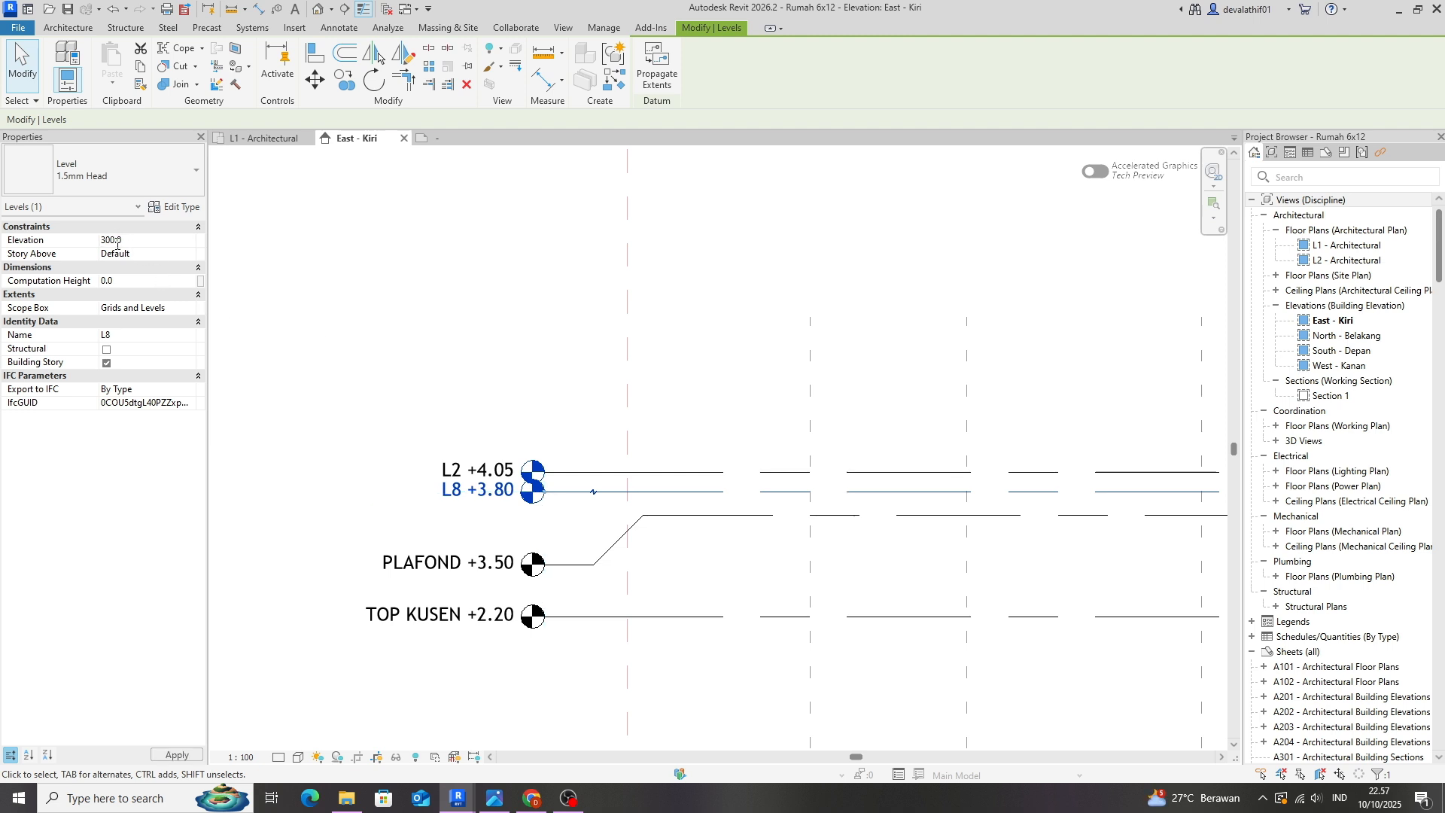
left_click(574, 324)
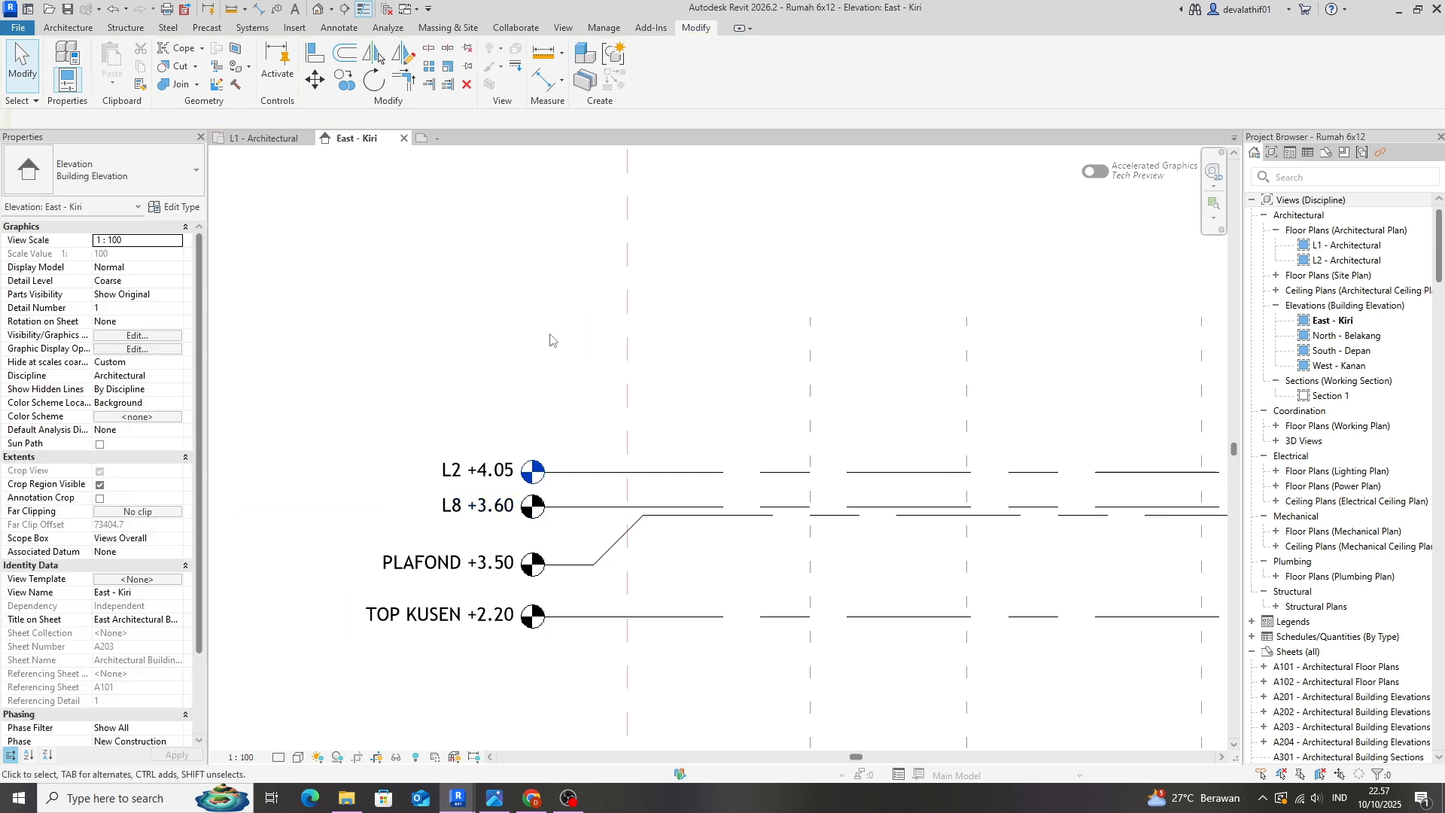
Rename the +3.60 level as BASE BALOK.
left_click(559, 512)
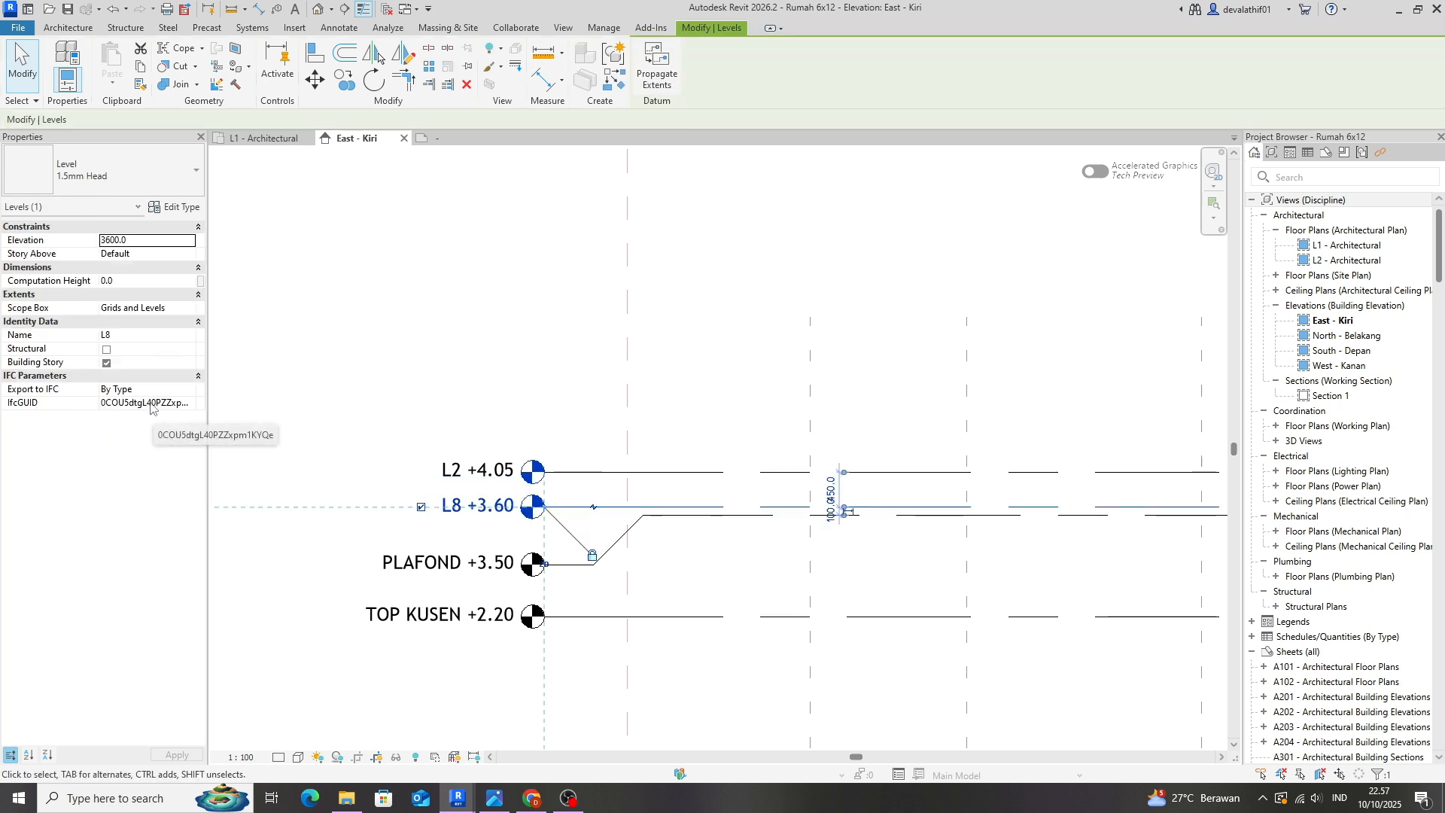
left_click(149, 334)
type("BASE BALOK")
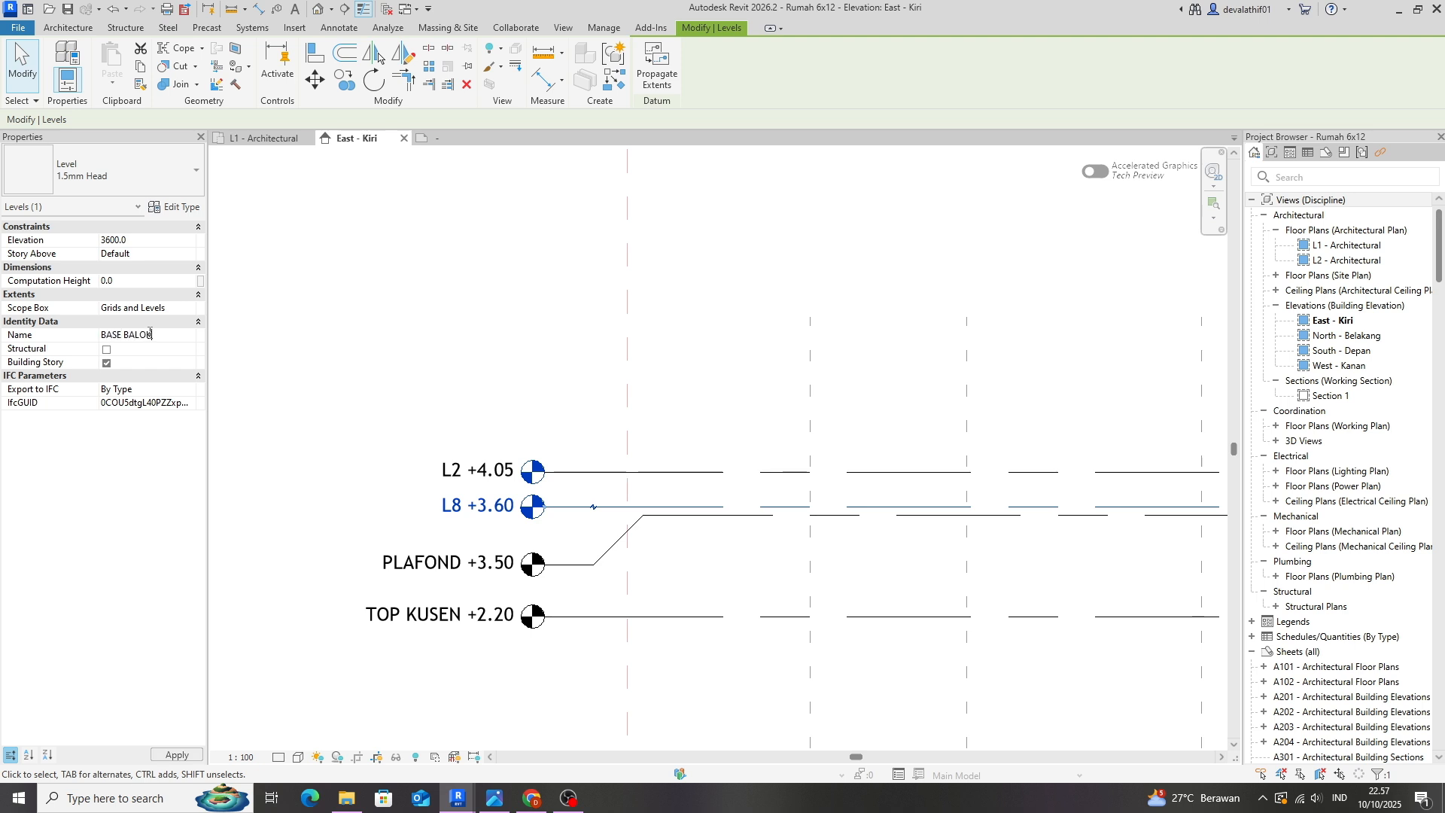
left_click(348, 411)
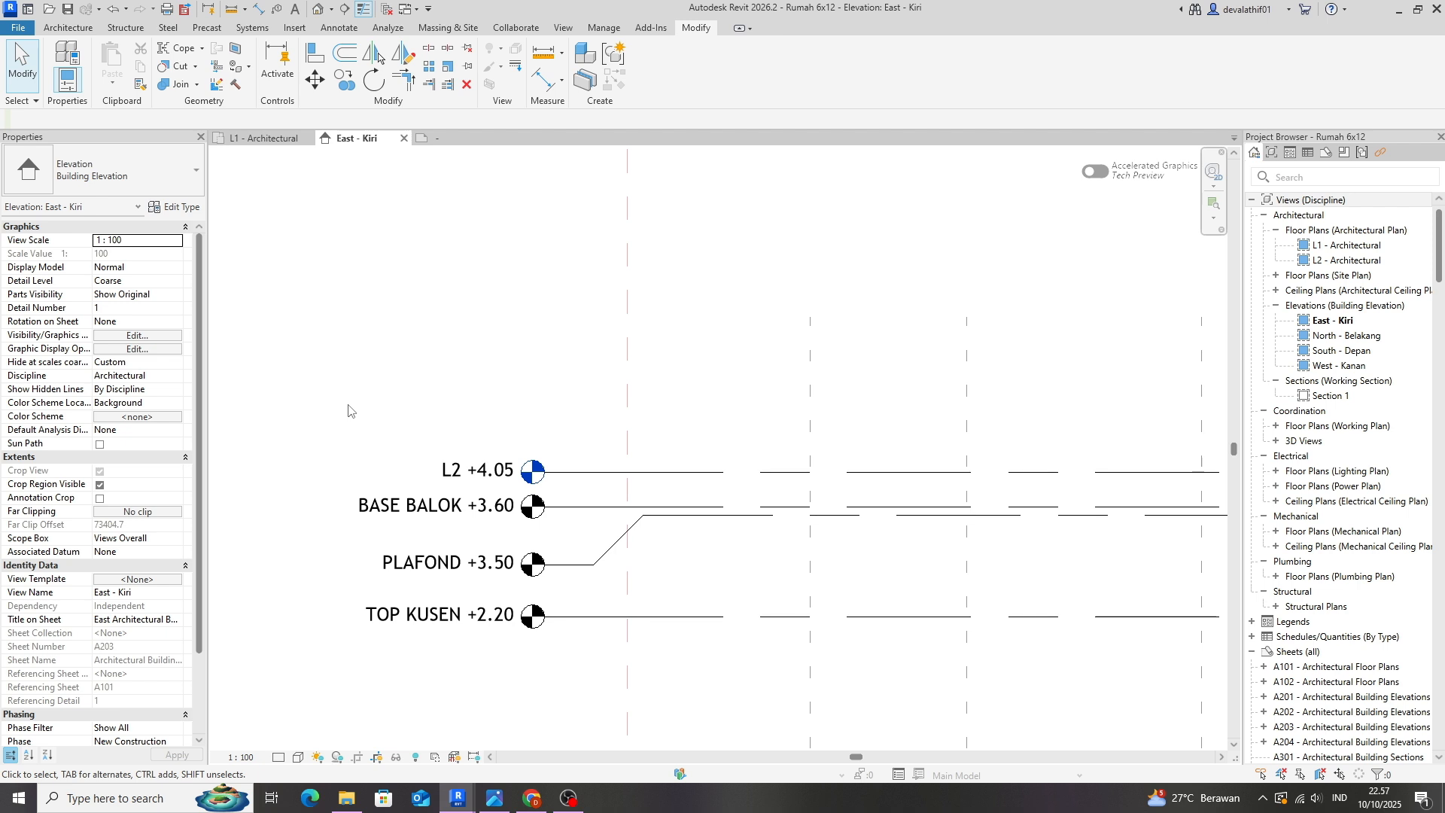
Add an elbow to the BASE BALOK level so its head sits lower, just above the PLAFOND head.
scroll(535, 503, "up", 3)
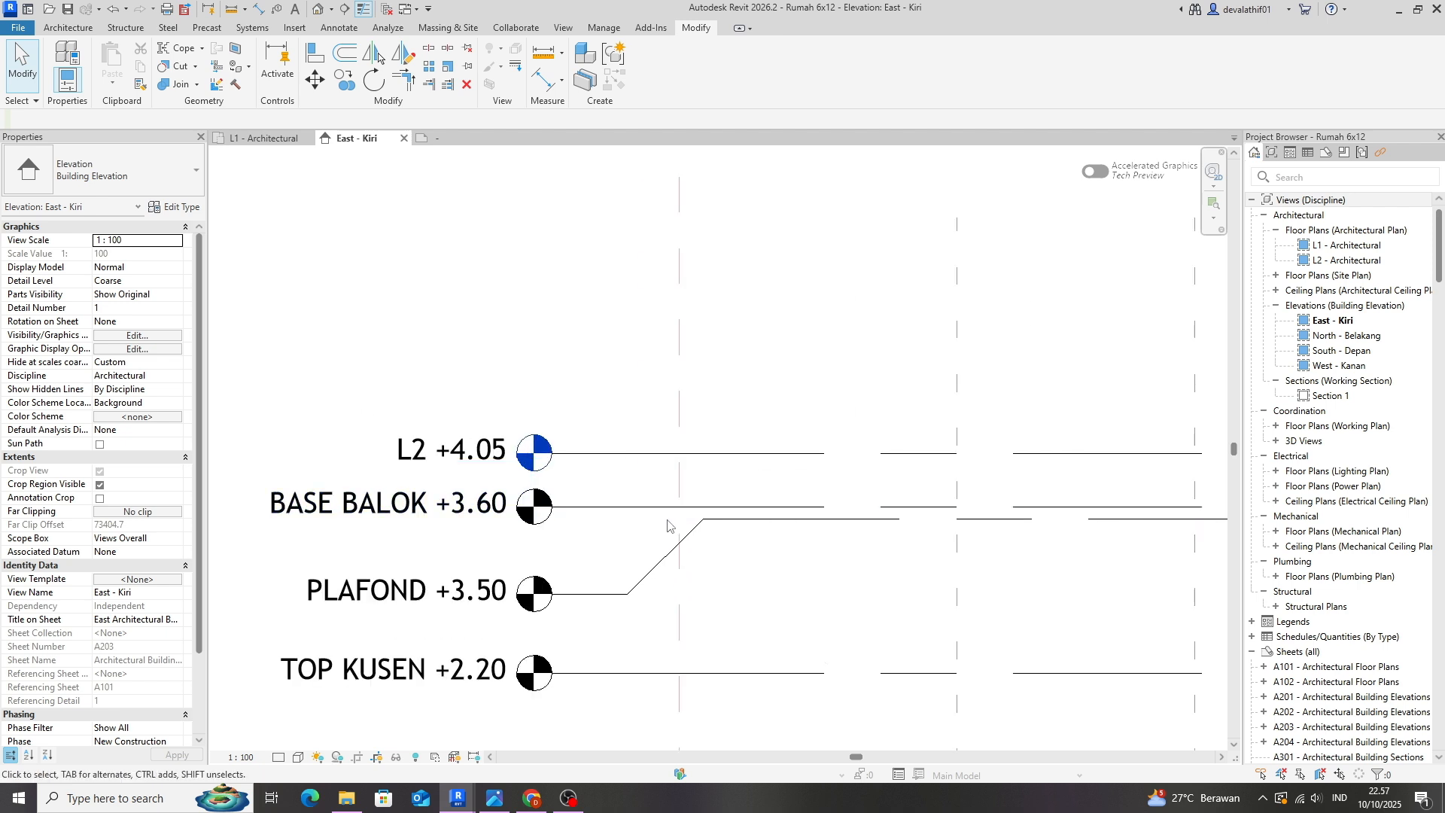
left_click(587, 508)
left_click_drag(627, 509, 622, 554)
left_click(714, 597)
Try to copy the BASE BALOK level straight up 450 mm onto L2.
left_click(717, 510)
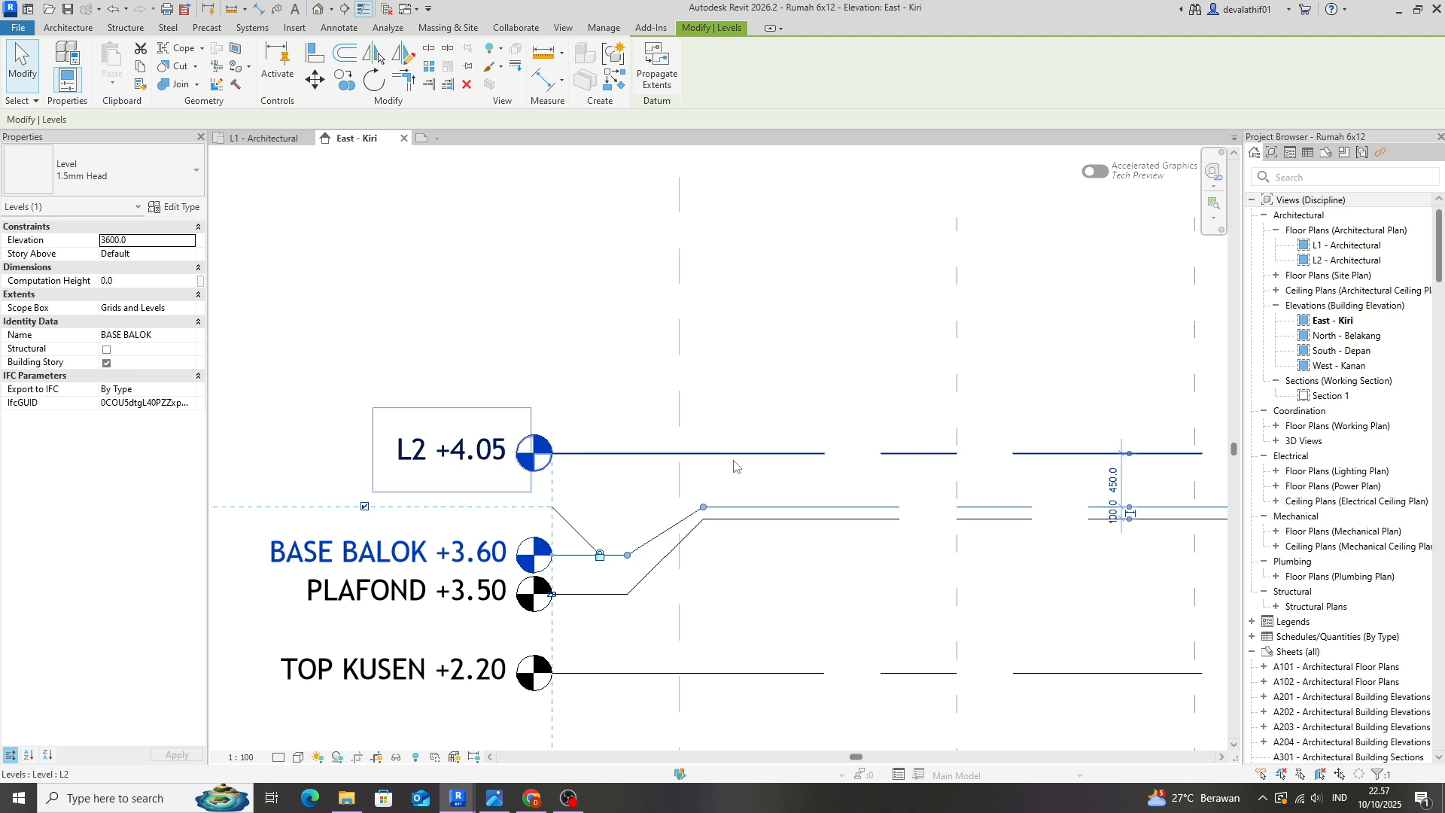
key("c")
key("o")
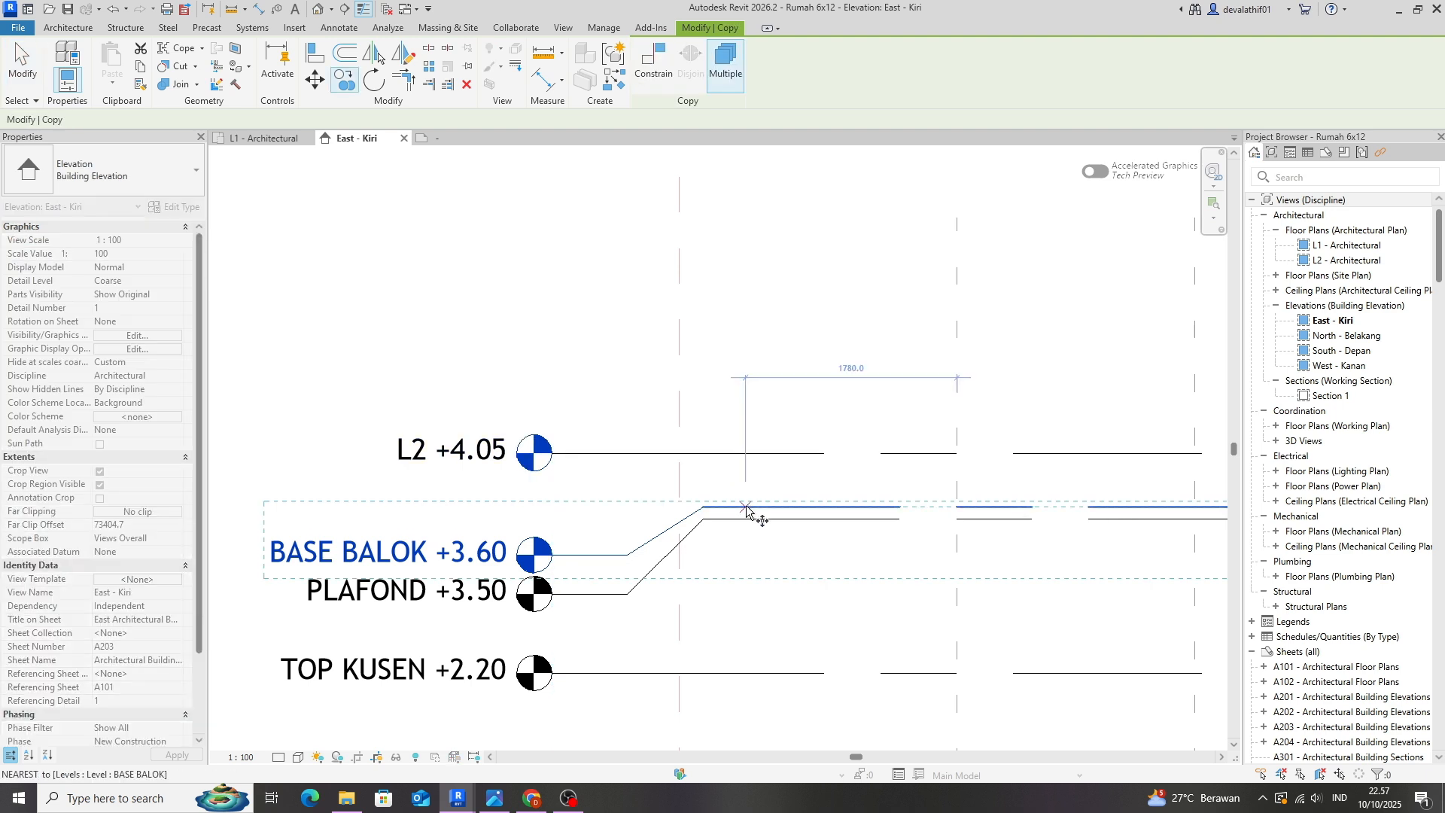
left_click(747, 508)
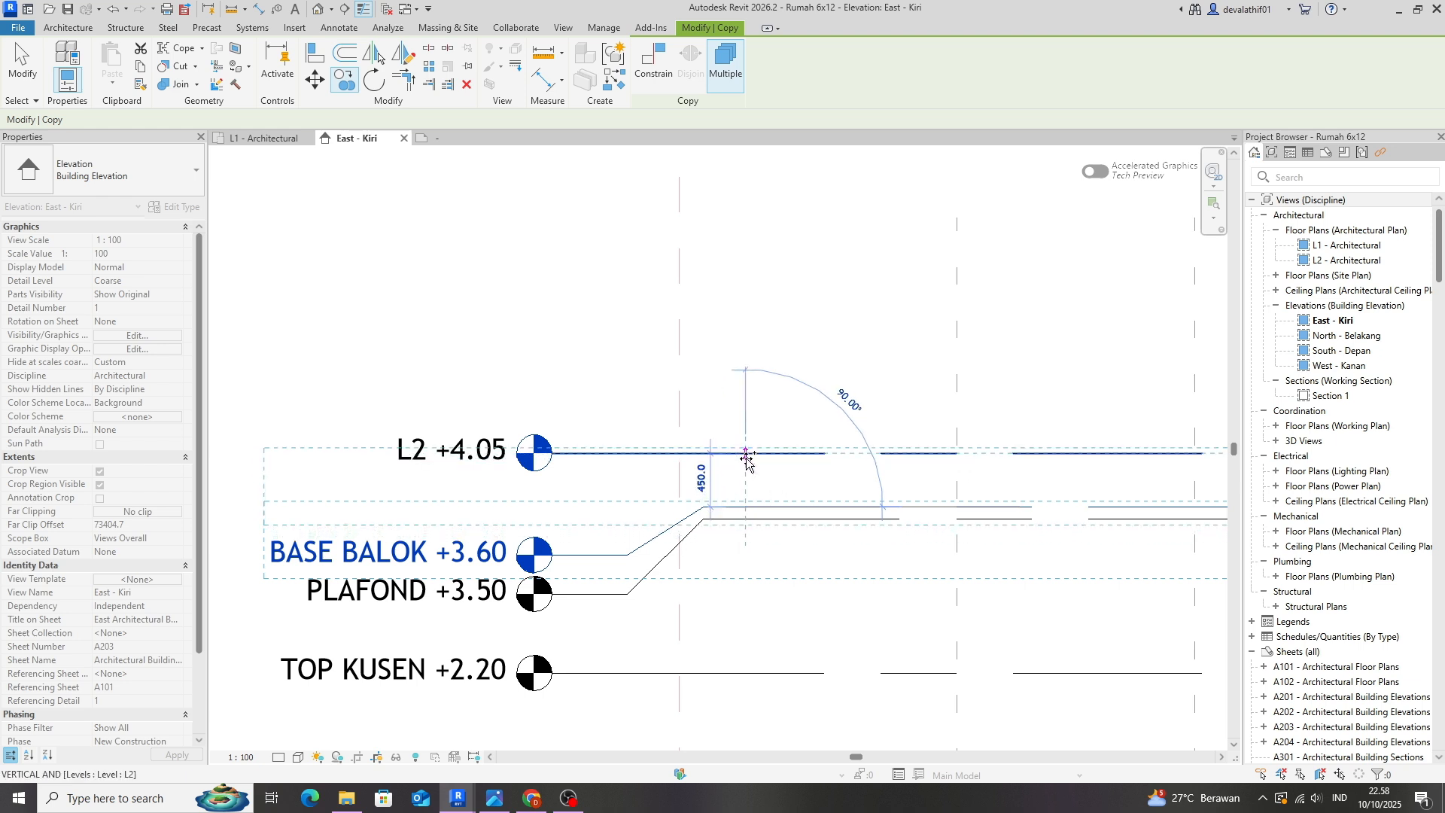
left_click(746, 455)
key("Escape")
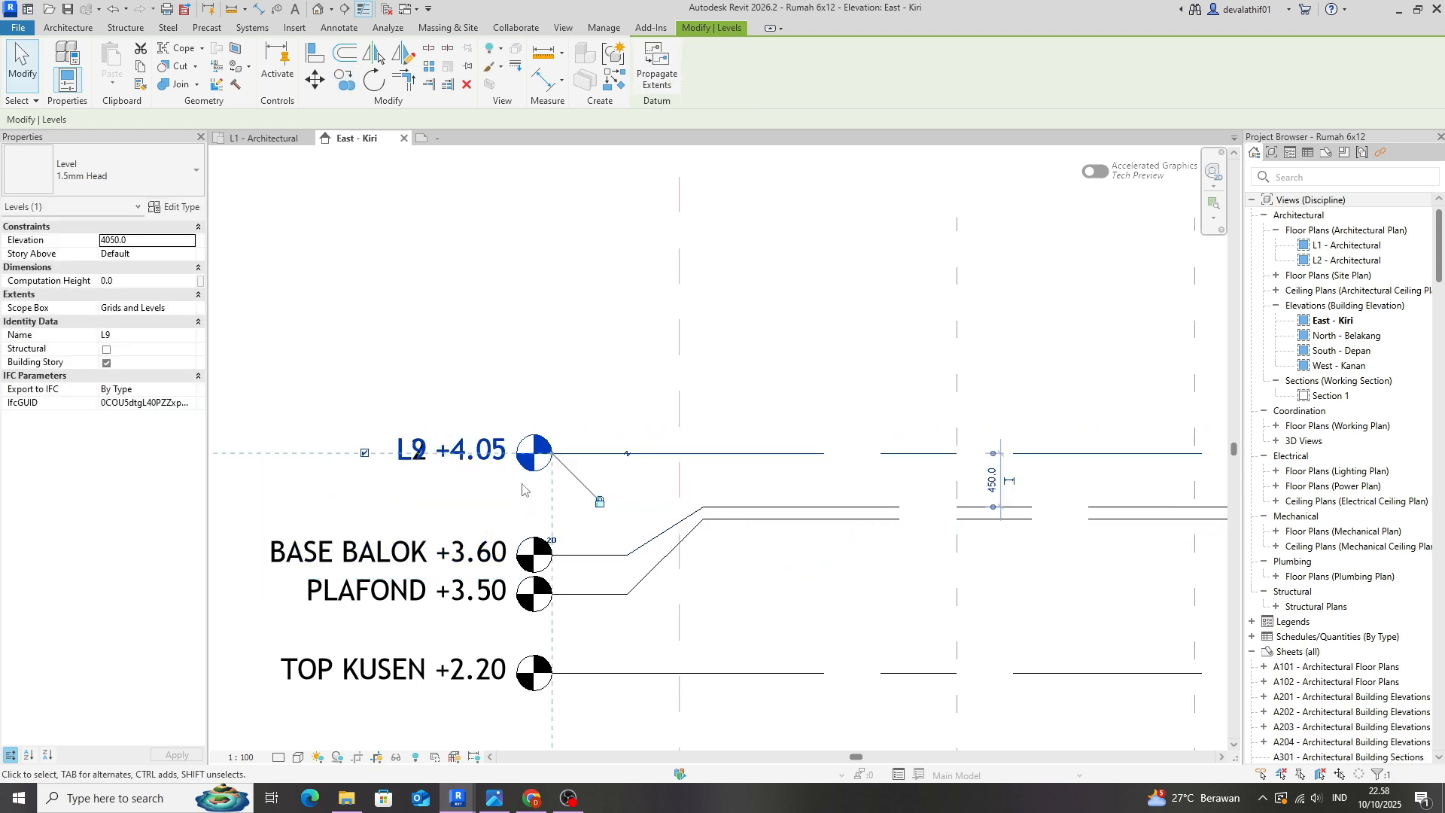
left_click(288, 320)
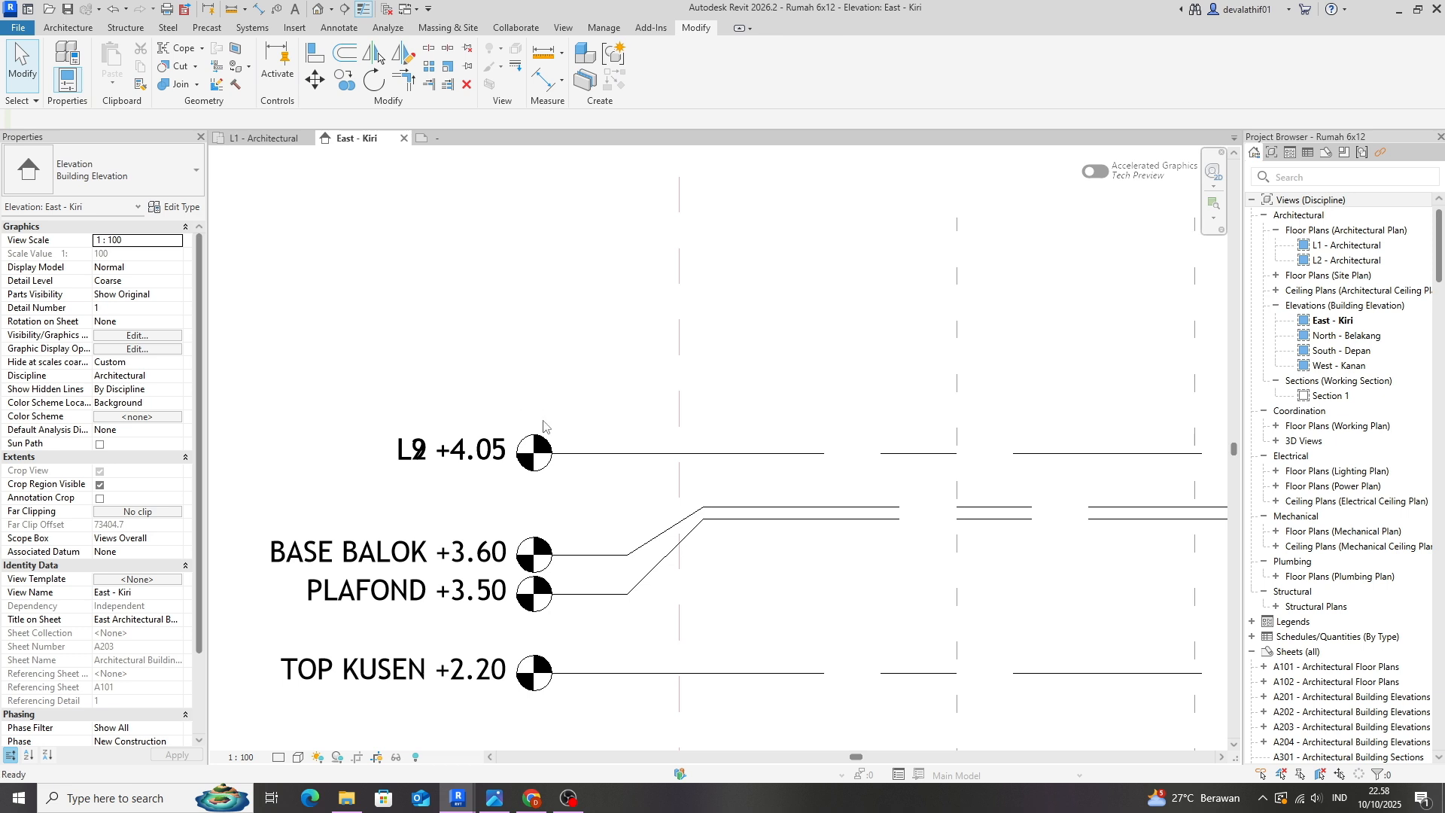
Copy the BASE BALOK level up about 220 mm, between BASE BALOK and L2.
left_click(719, 506)
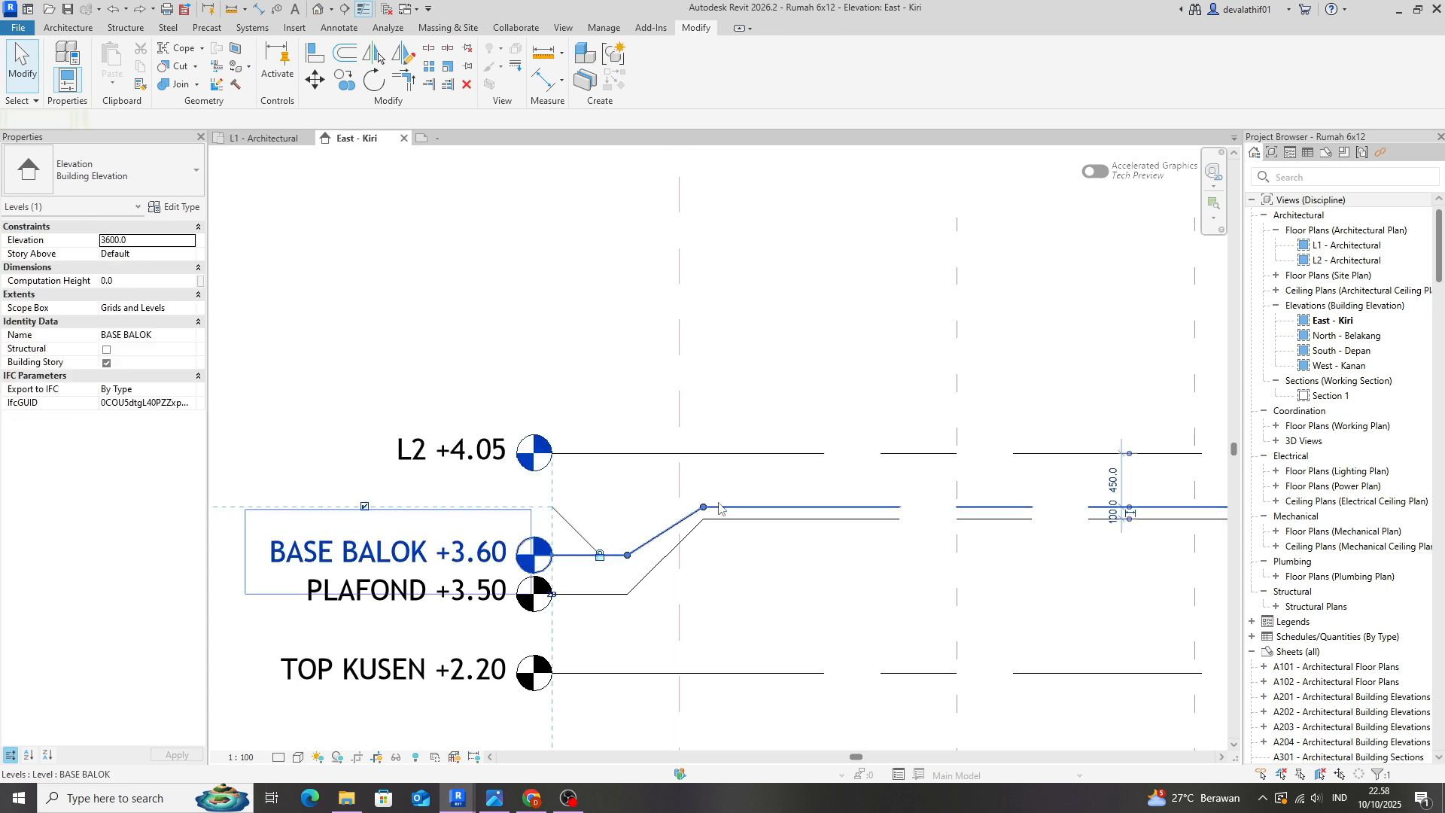
key("c")
key("o")
left_click(719, 509)
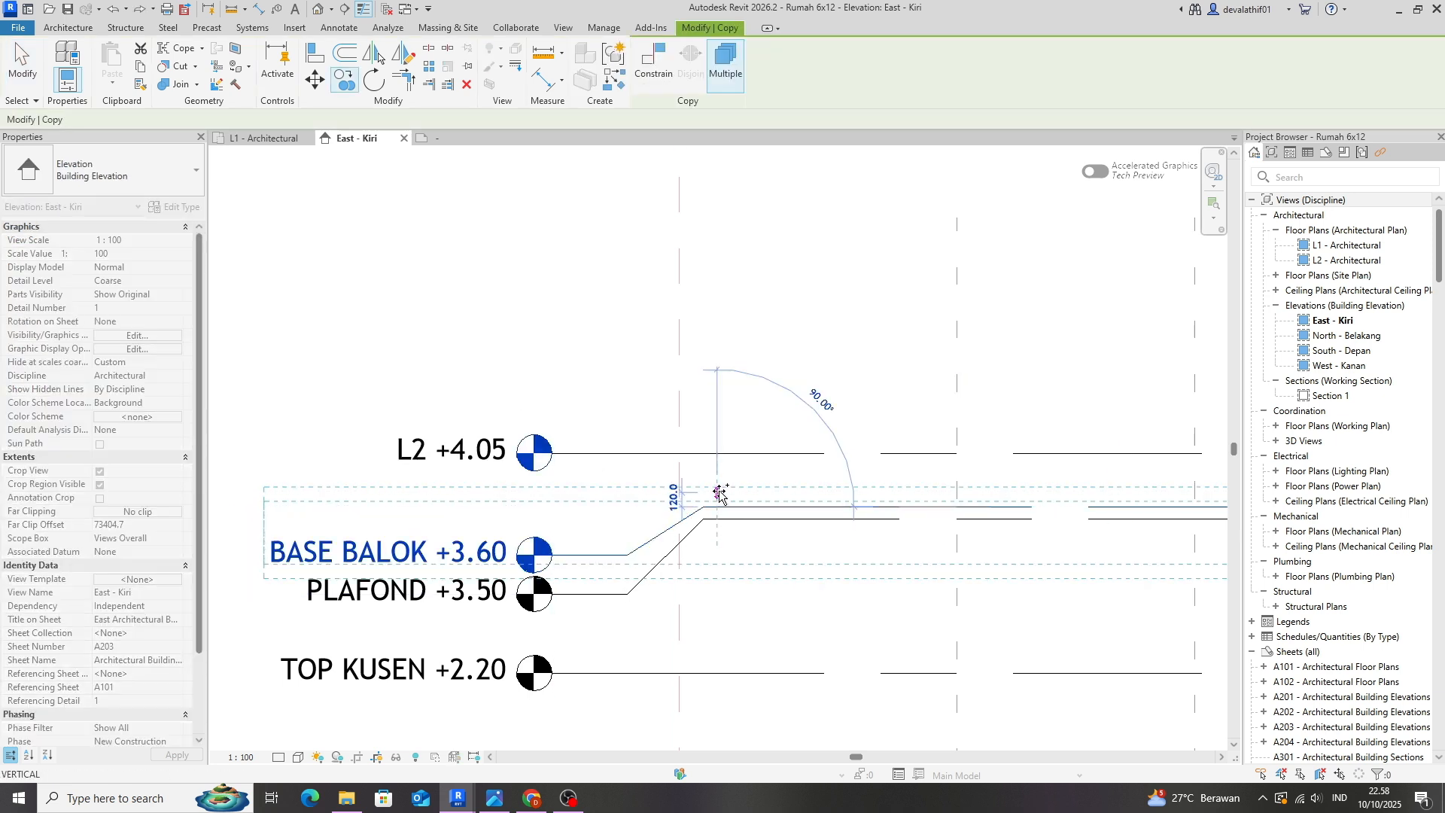
left_click(735, 481)
key("Escape")
key("Escape")
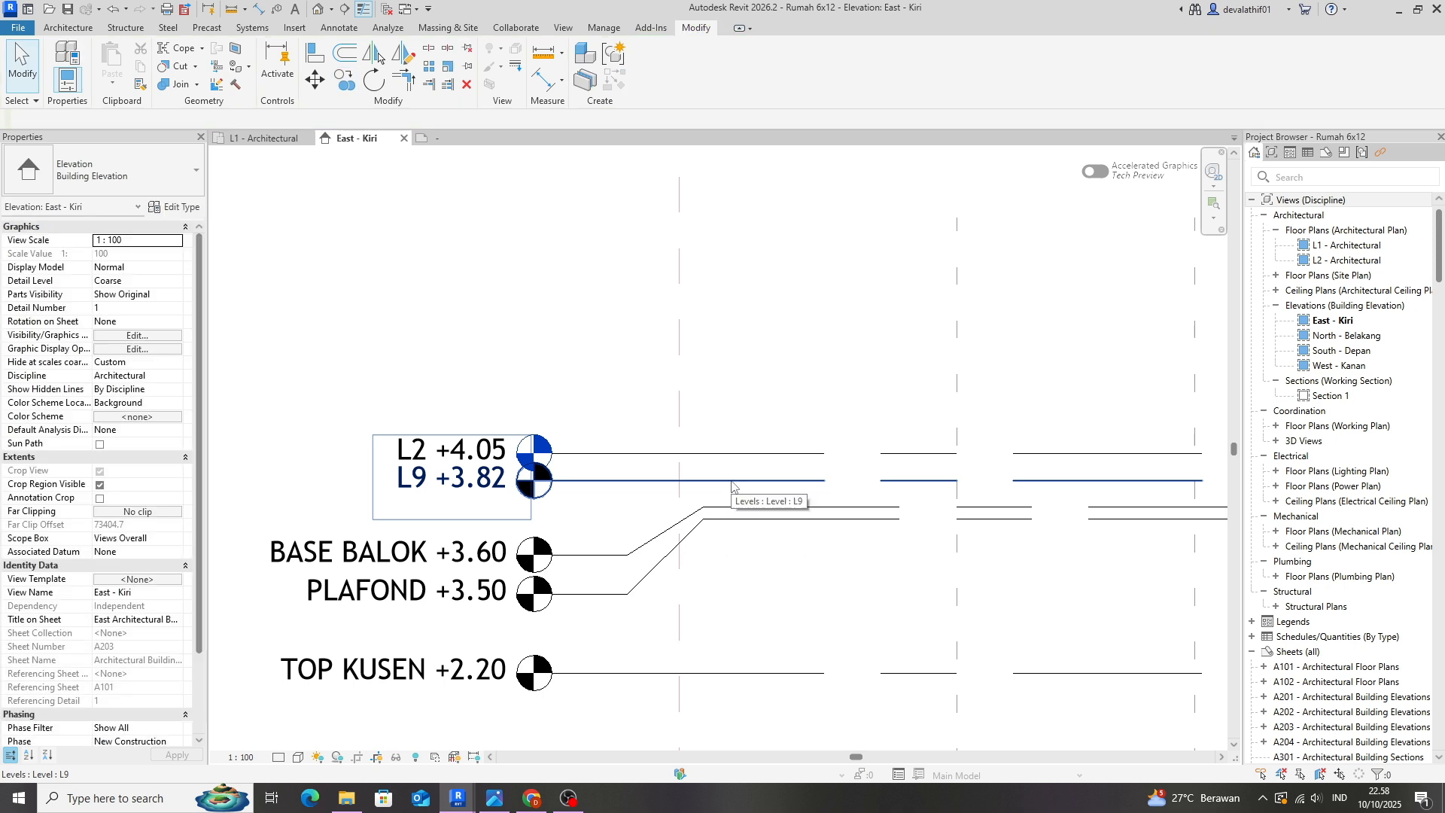
Set the new level's elevation to 4000 mm and add an elbow so its head sits between the L2 and BASE BALOK heads.
left_click(735, 481)
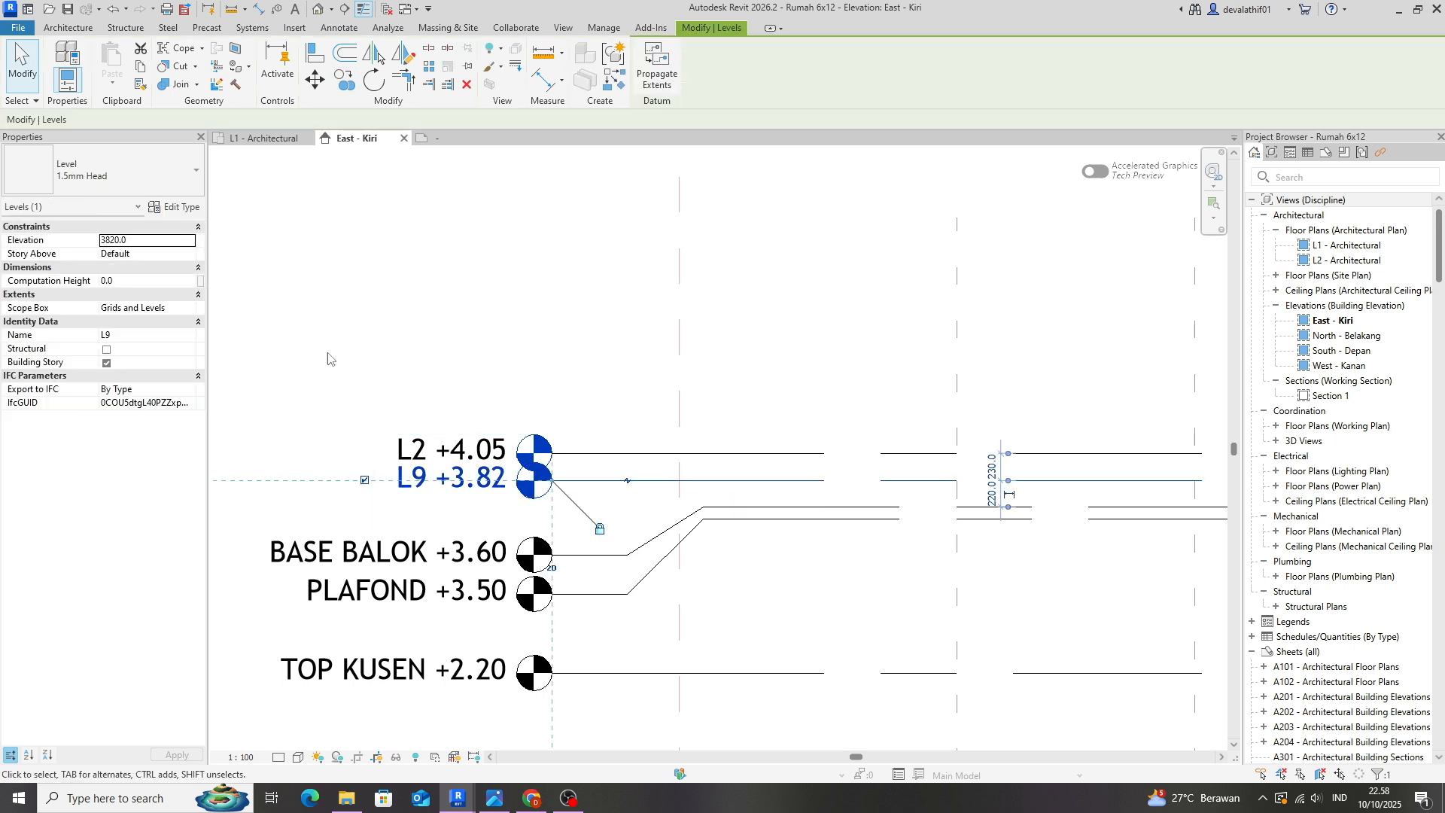
left_click(197, 226)
left_click(179, 239)
type("4000")
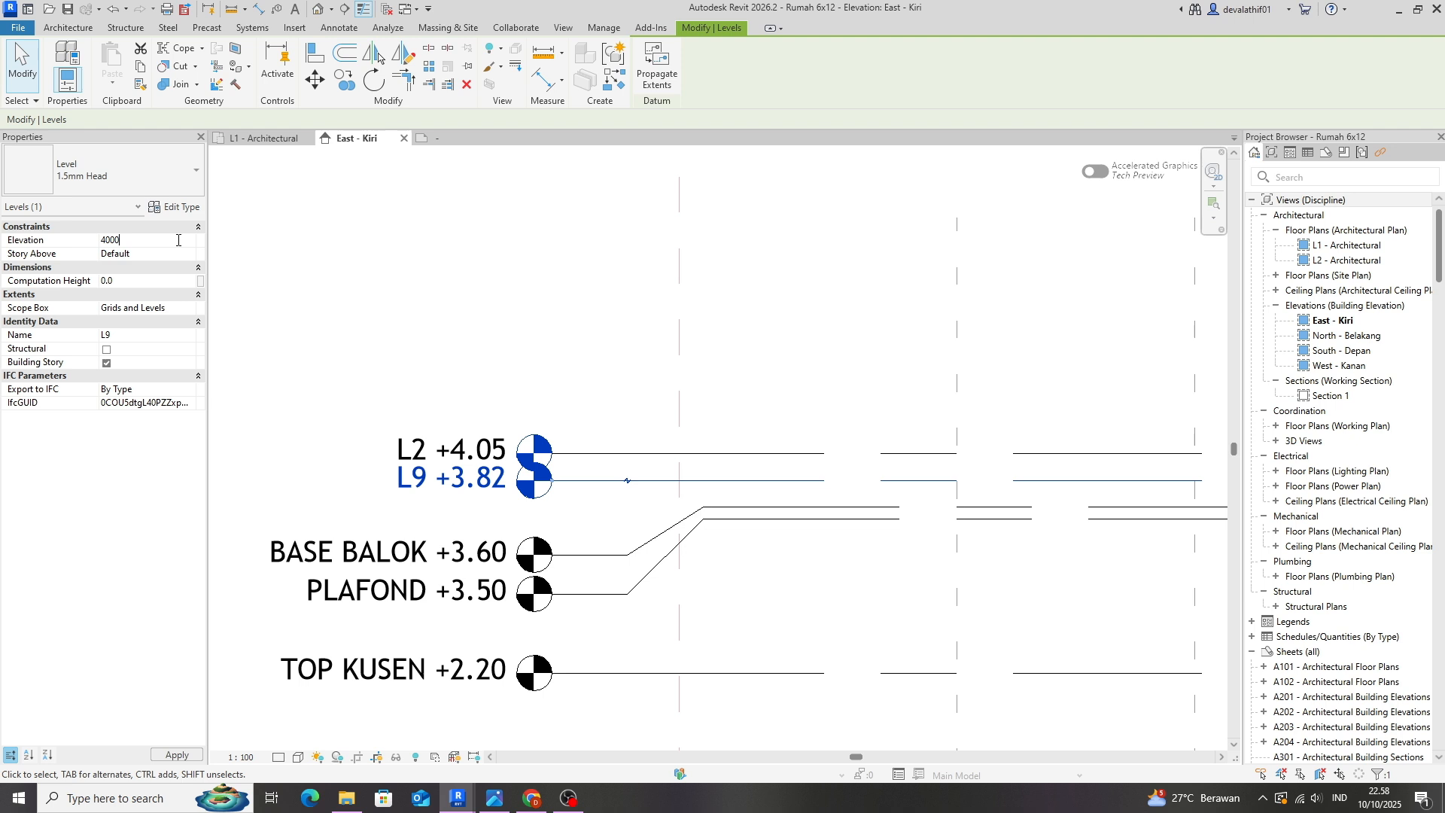
key("Return")
left_click_drag(624, 460, 628, 506)
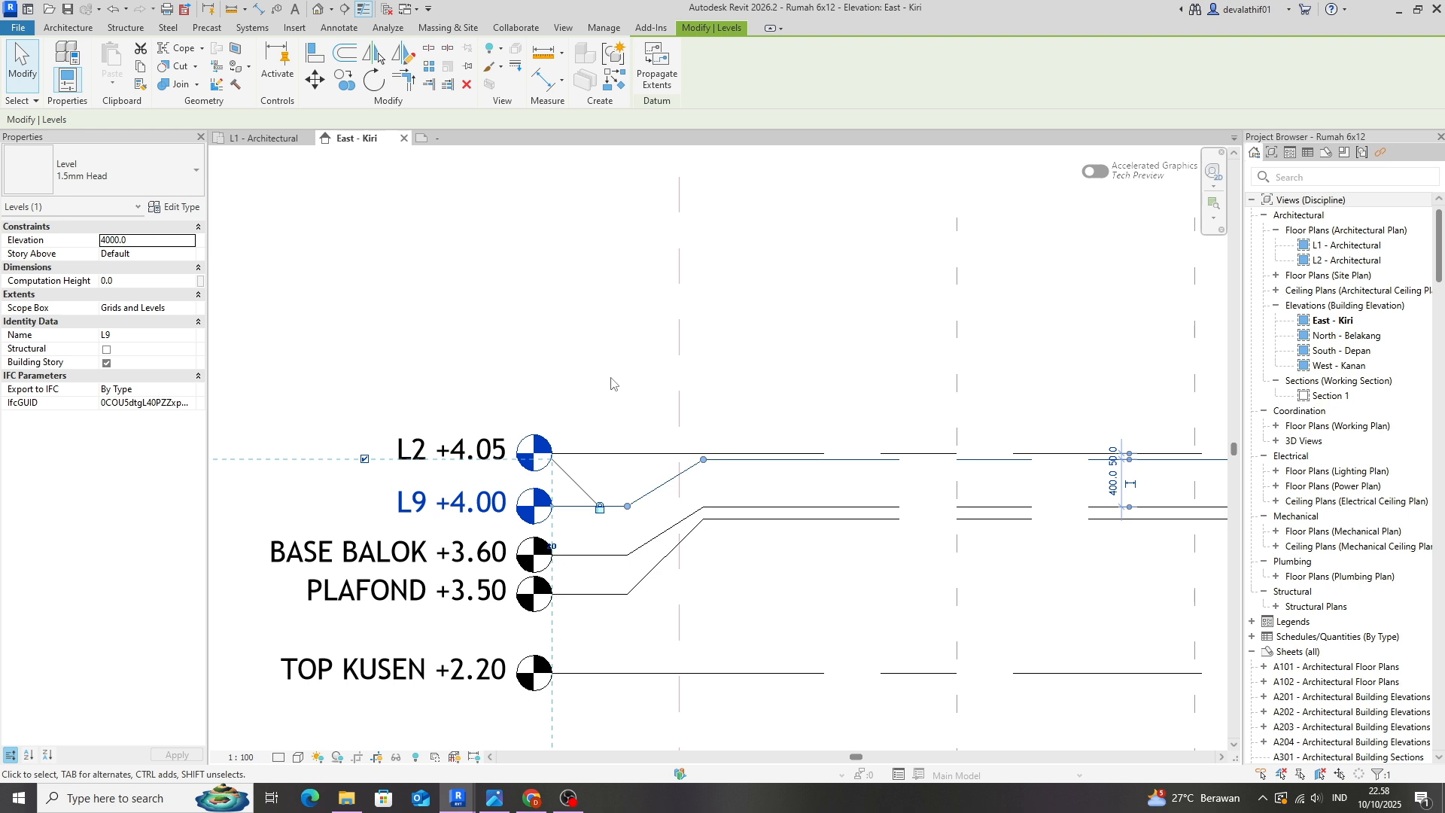
left_click(514, 395)
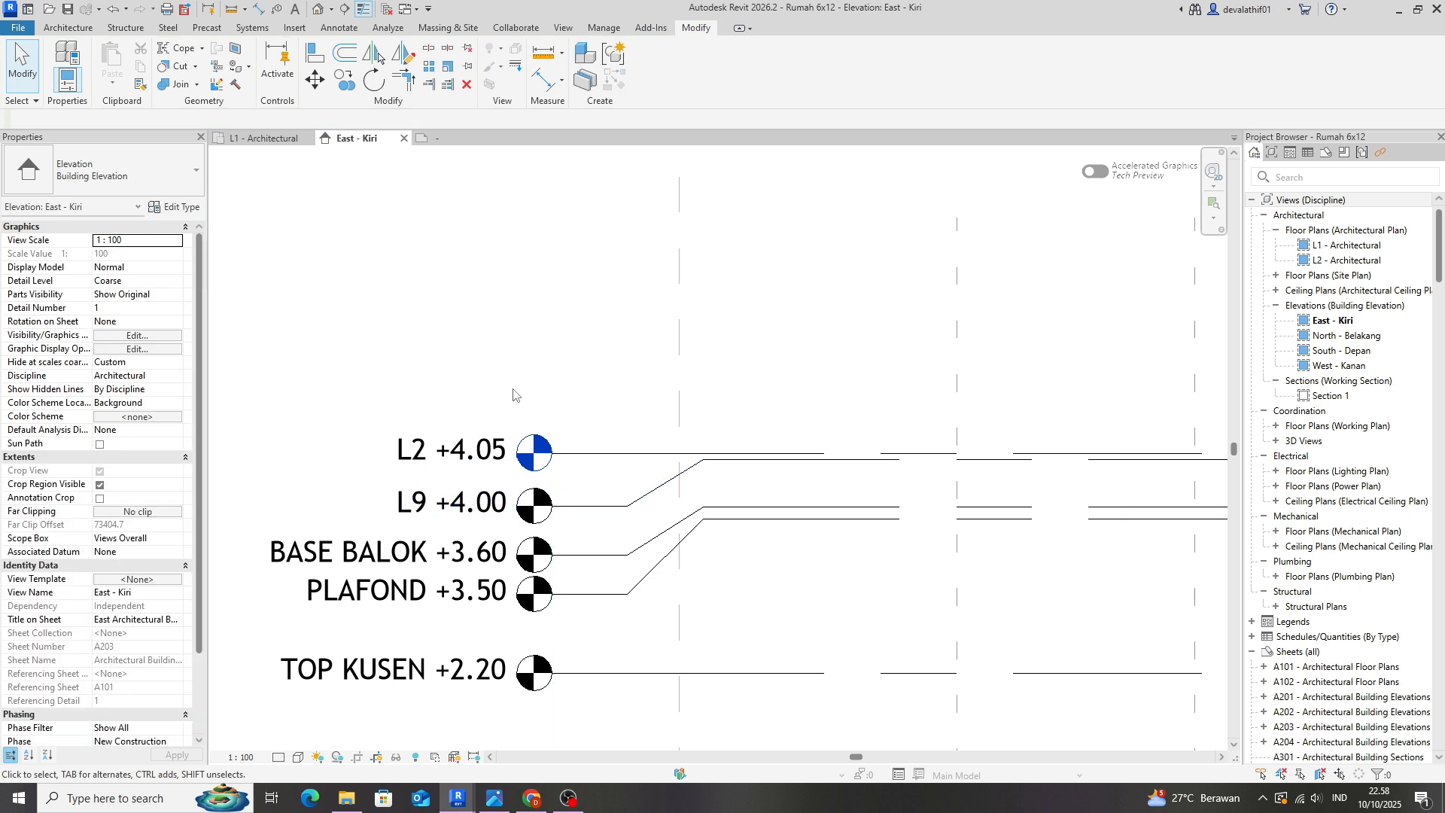
scroll(572, 391, "down", 4)
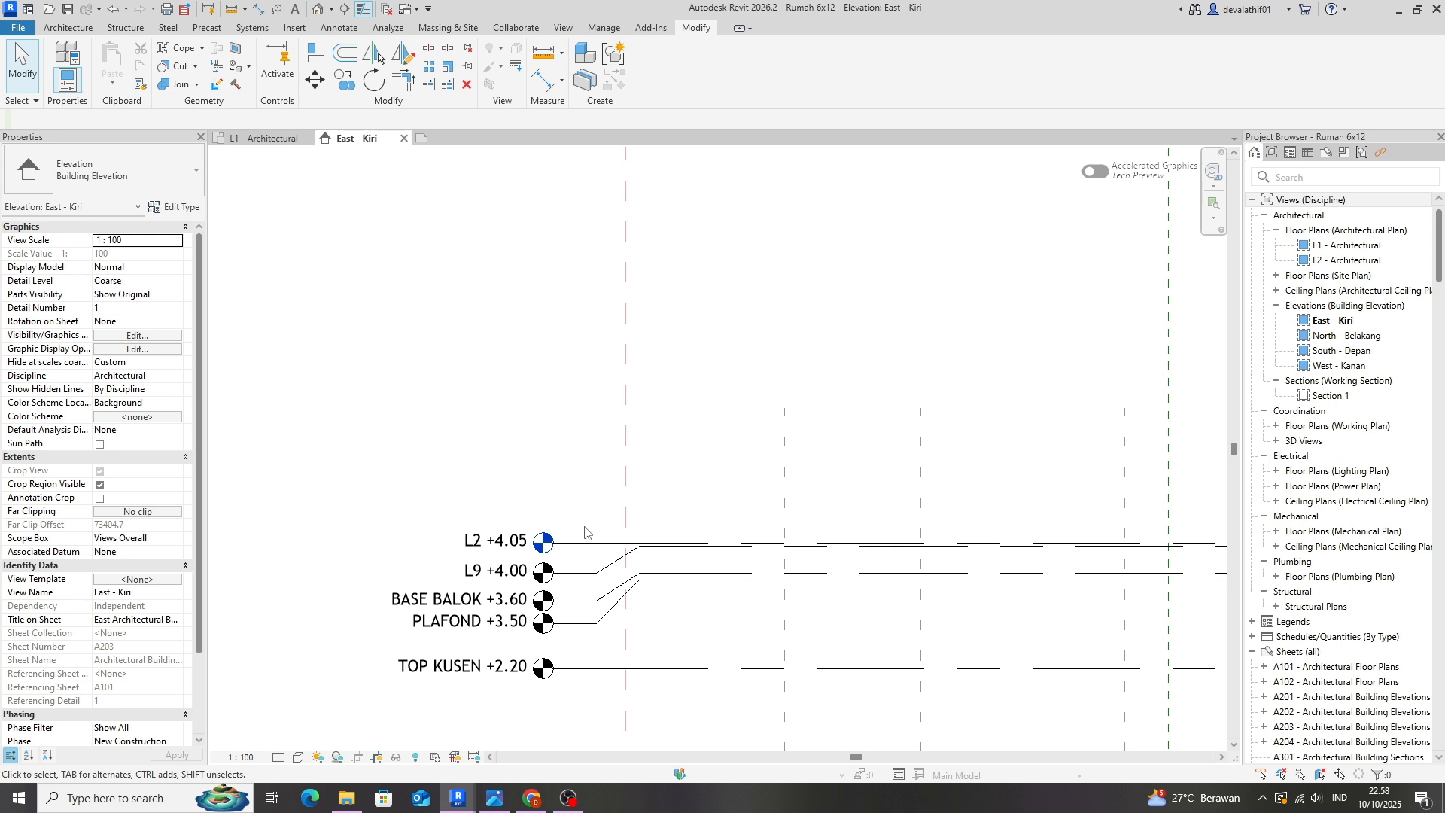
left_click(692, 548)
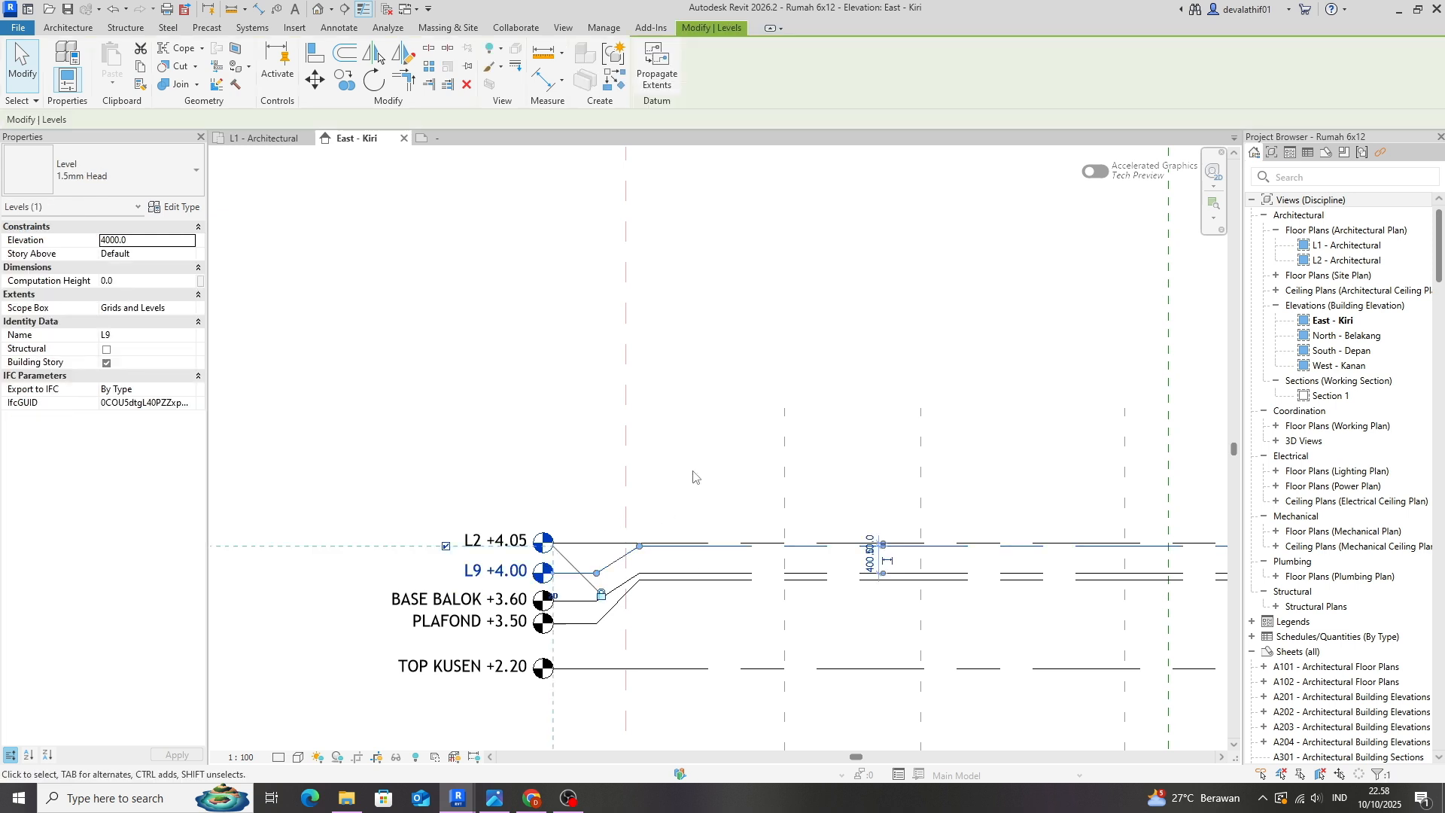
key("c")
key("o")
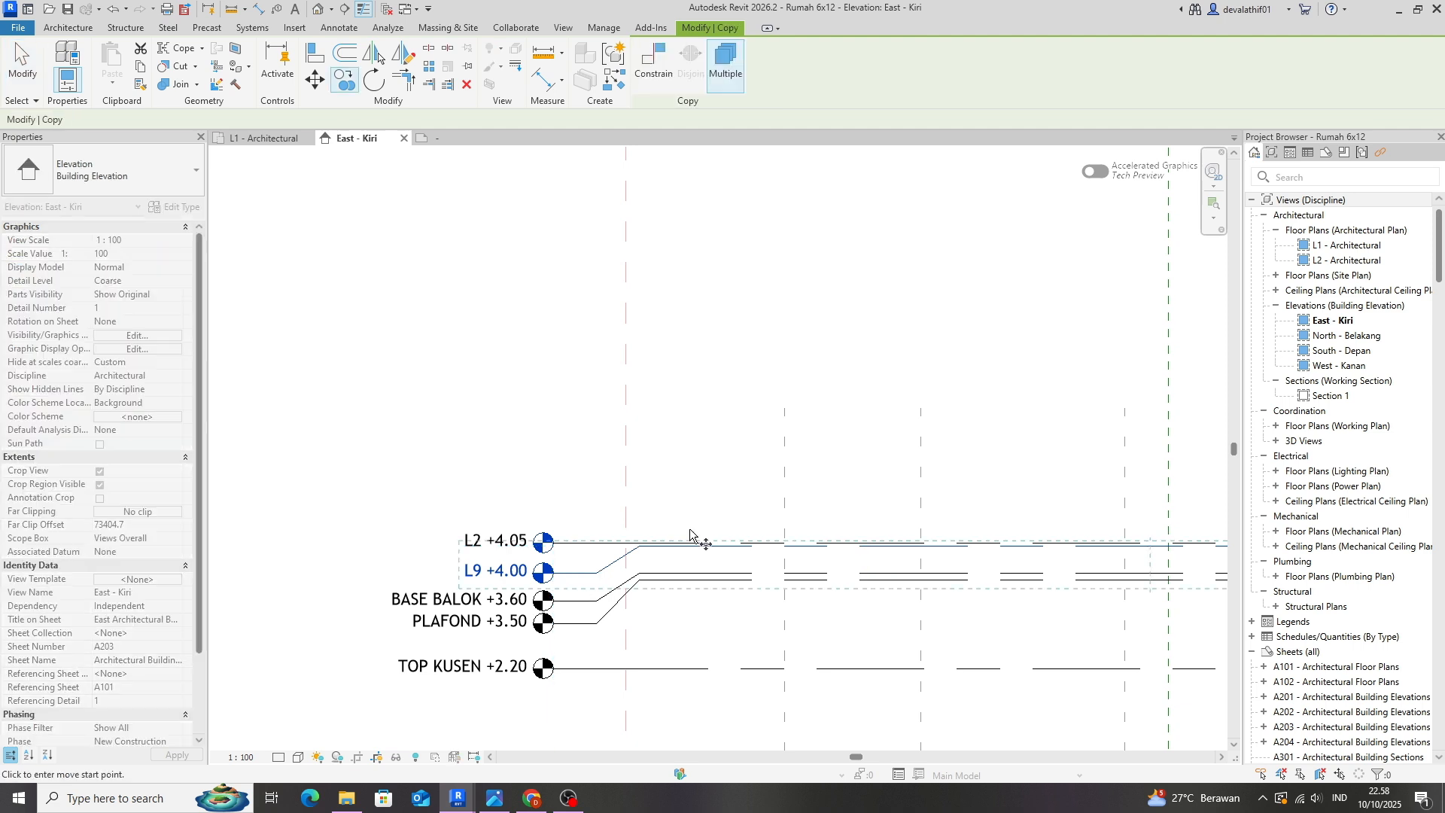
key("Escape")
key("Escape")
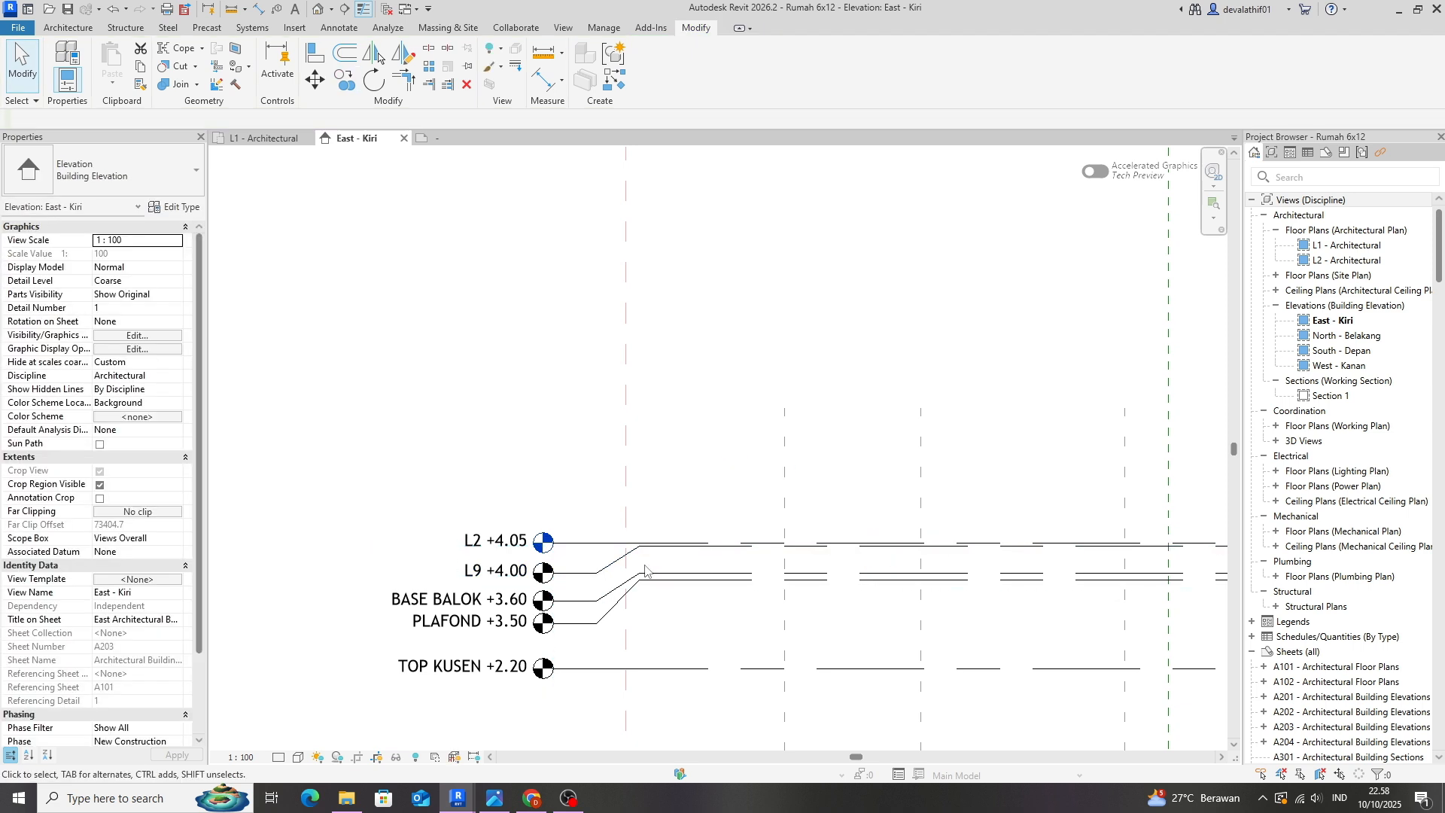
Copy the +4.00 level straight up by 6200 mm, above L2.
left_click(657, 557)
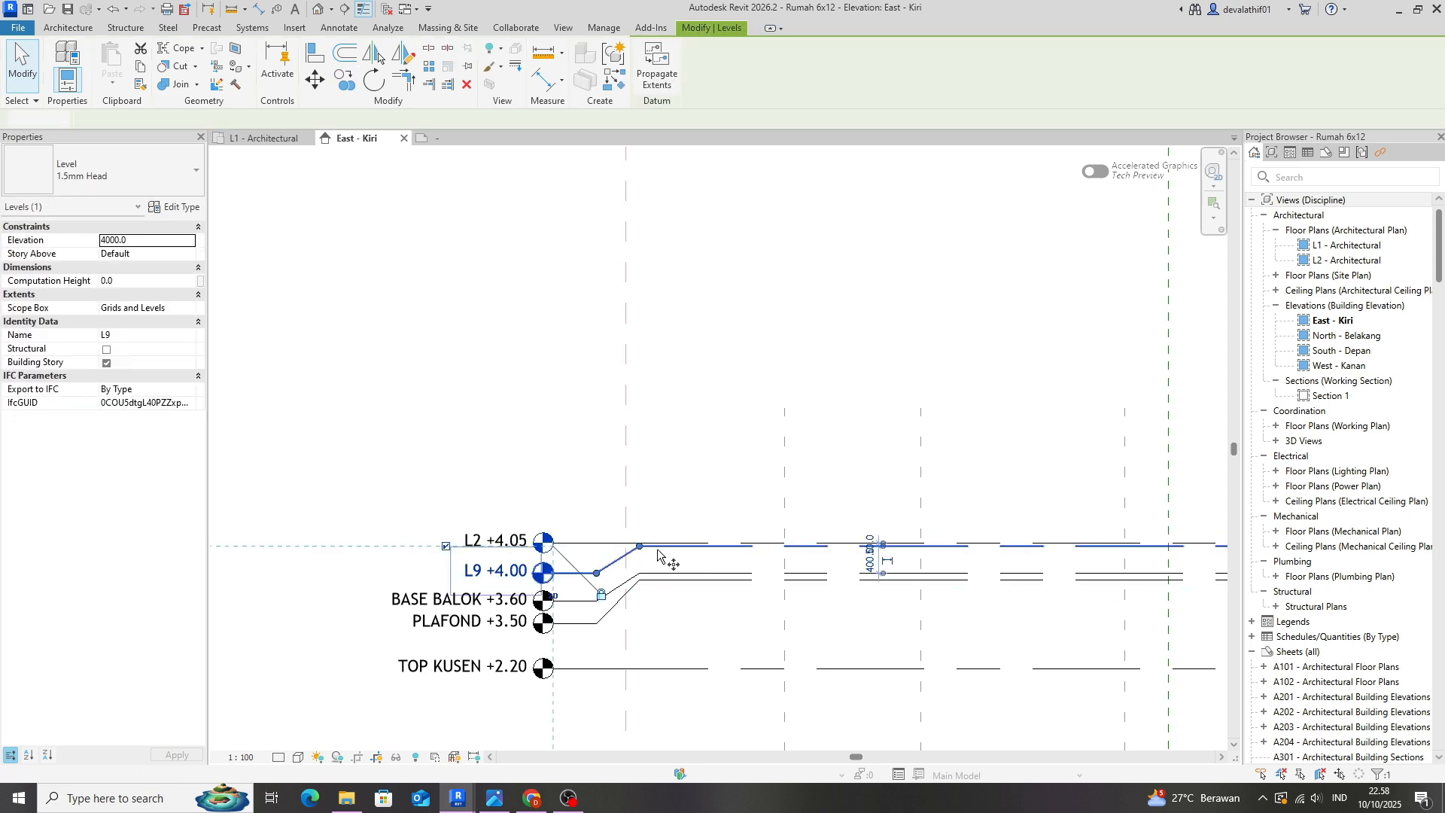
key("c")
key("o")
left_click(658, 547)
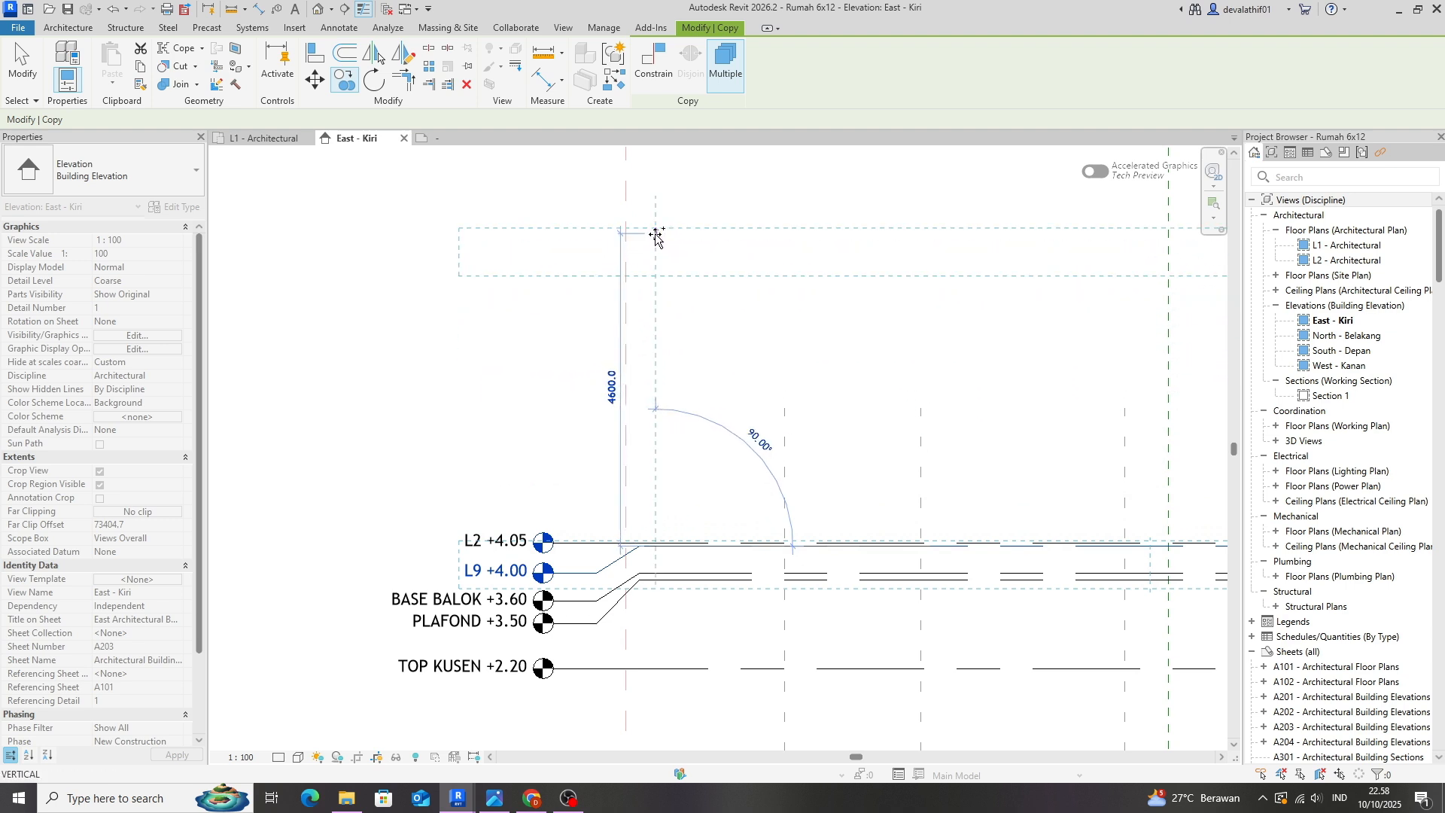
middle_click_drag(645, 194, 654, 375)
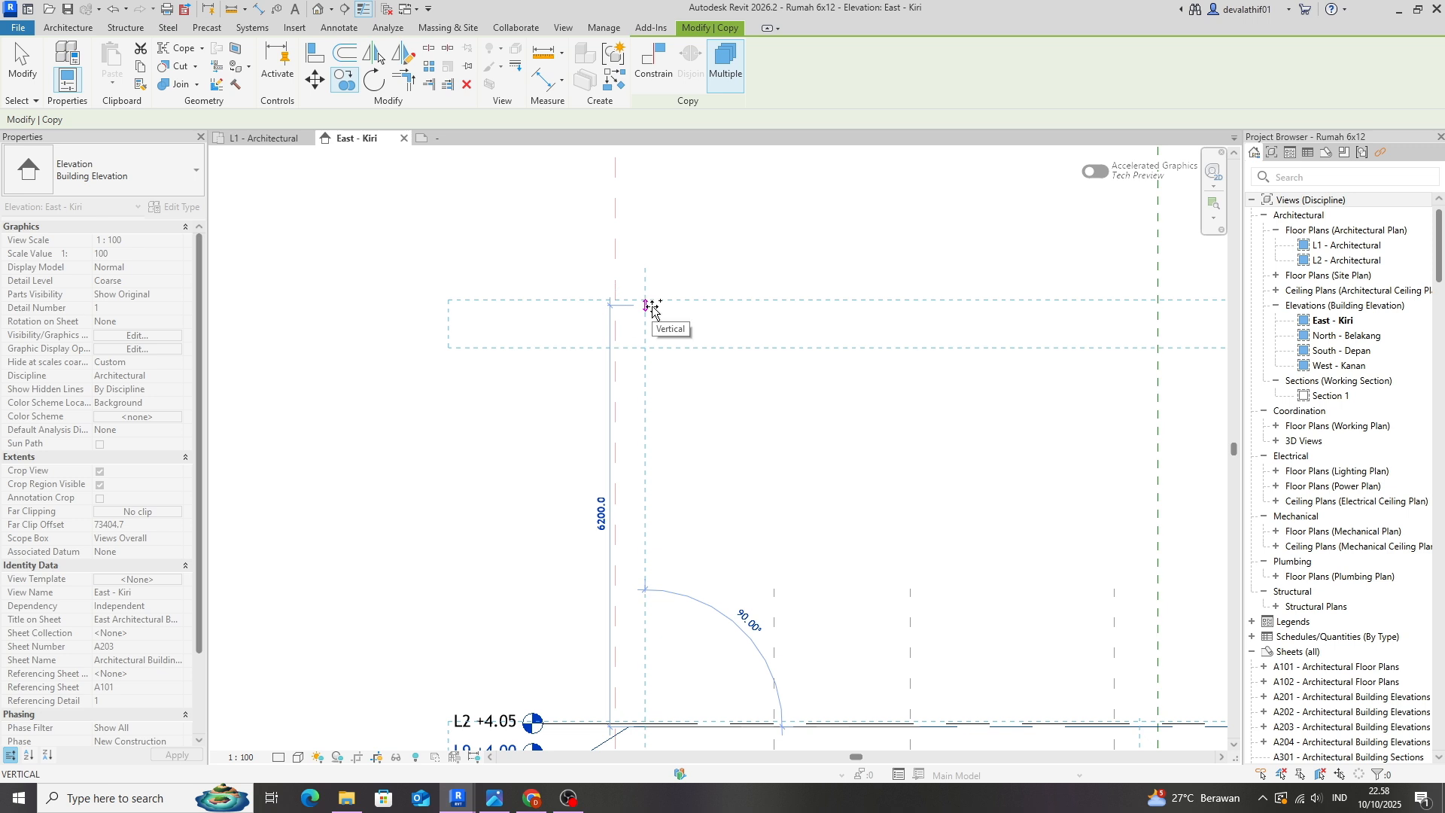
left_click(653, 309)
key("Escape")
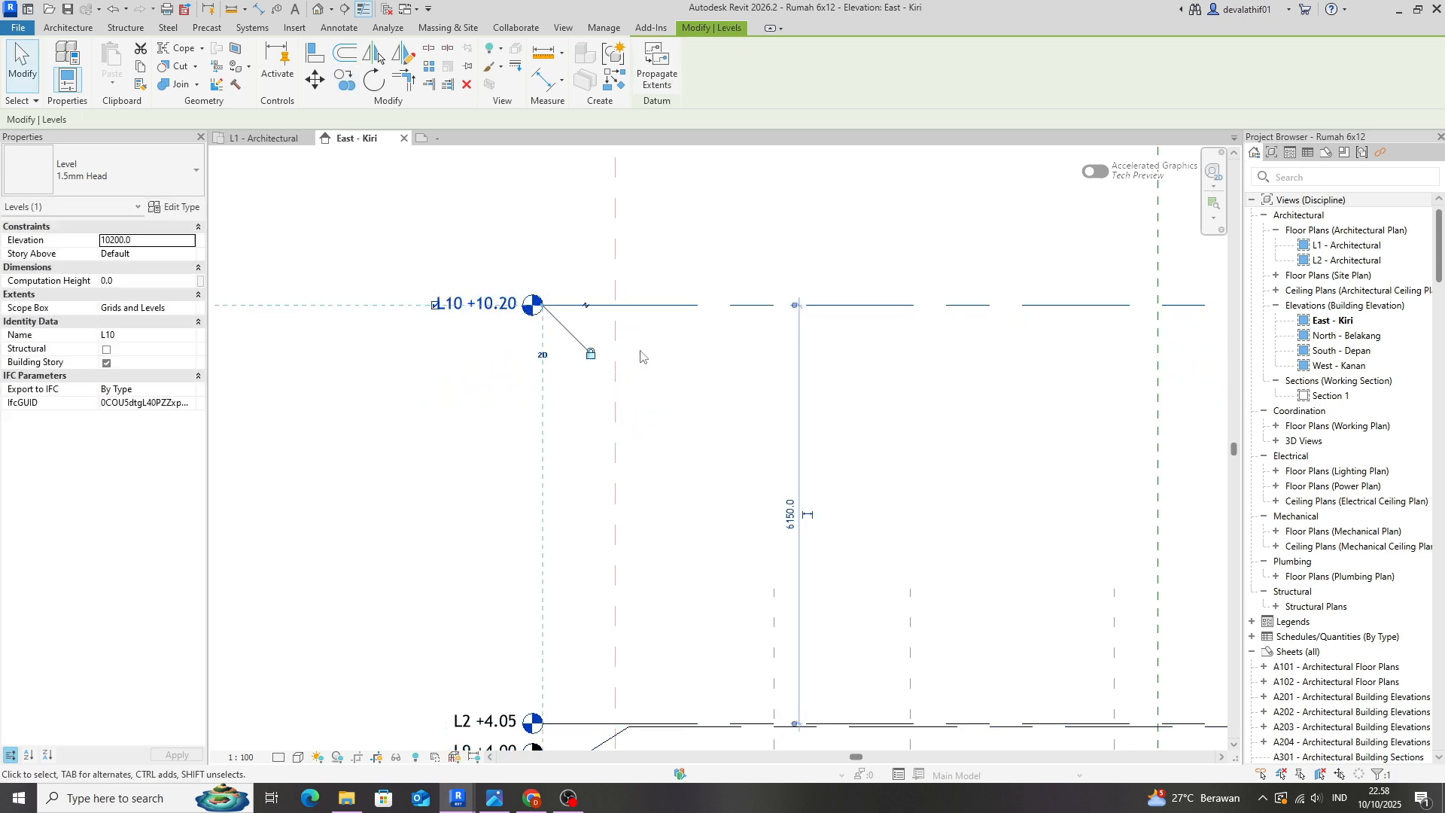
Set the elevation of the new topmost level to 6200 mm.
left_click(148, 240)
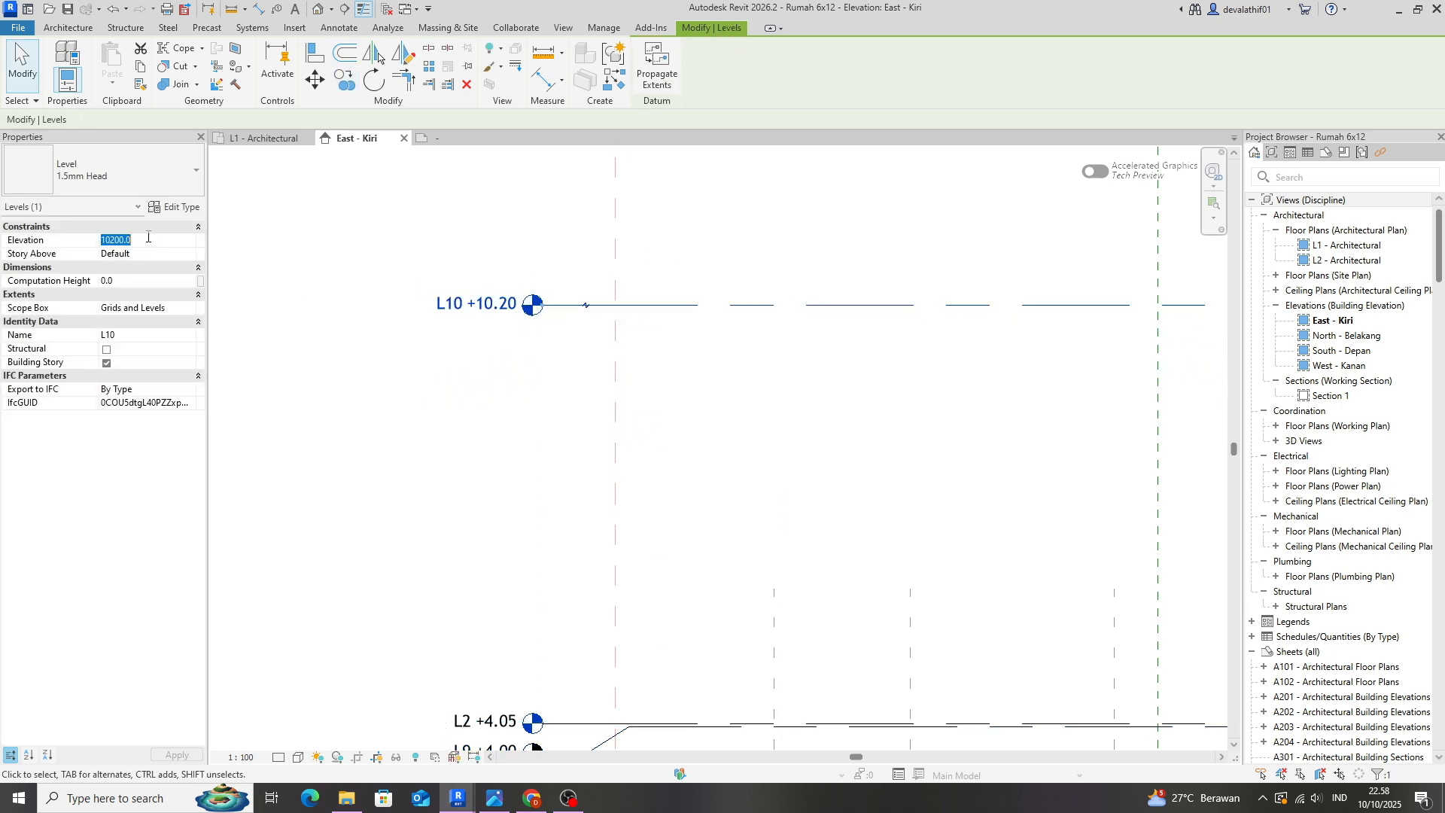
type("6200")
key("Return")
left_click(323, 546)
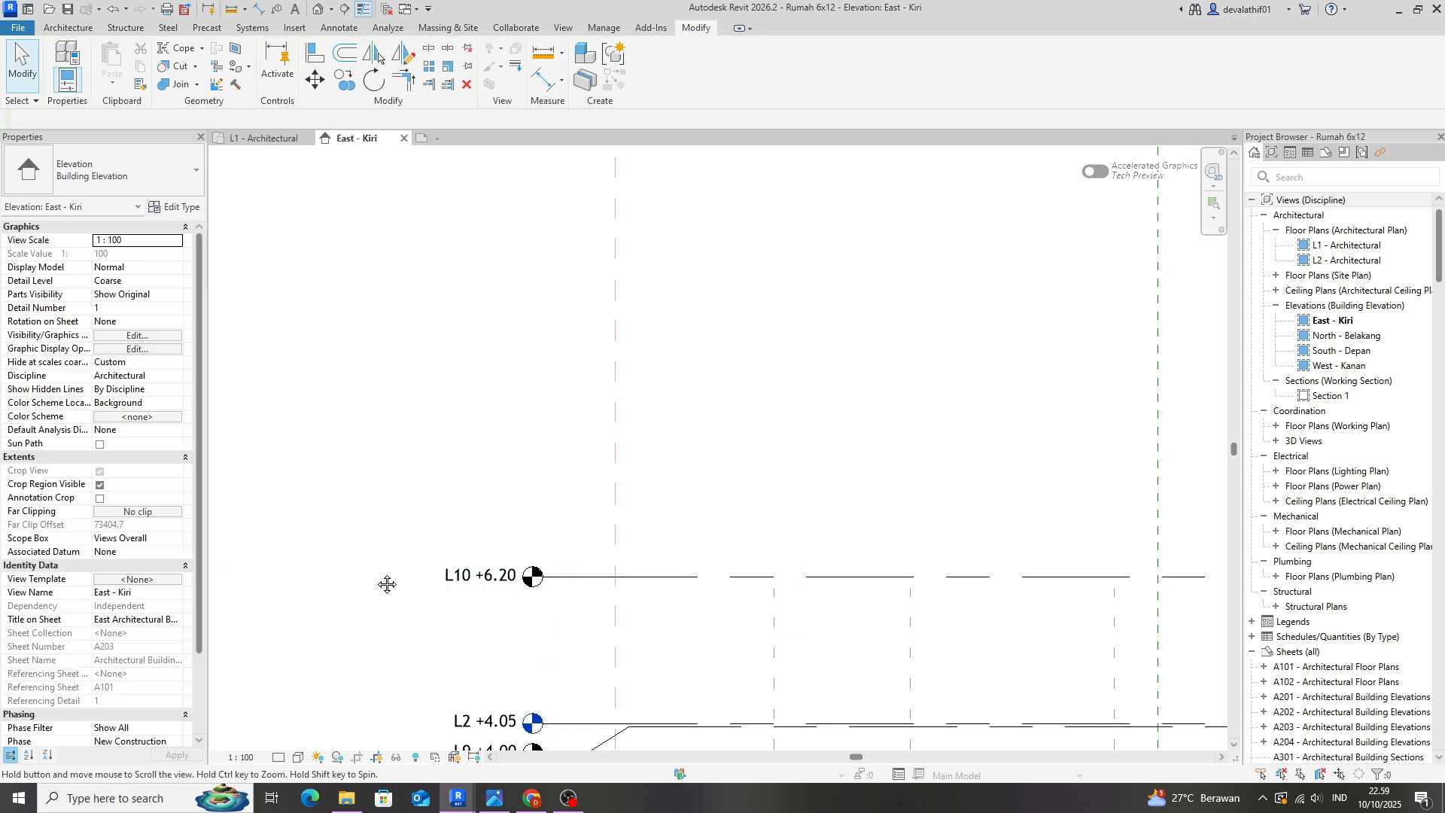
Rename the TOP KUSEN level at +2.20 as TOP KUSEN L1.
scroll(617, 557, "down", 3)
scroll(631, 737, "up", 2)
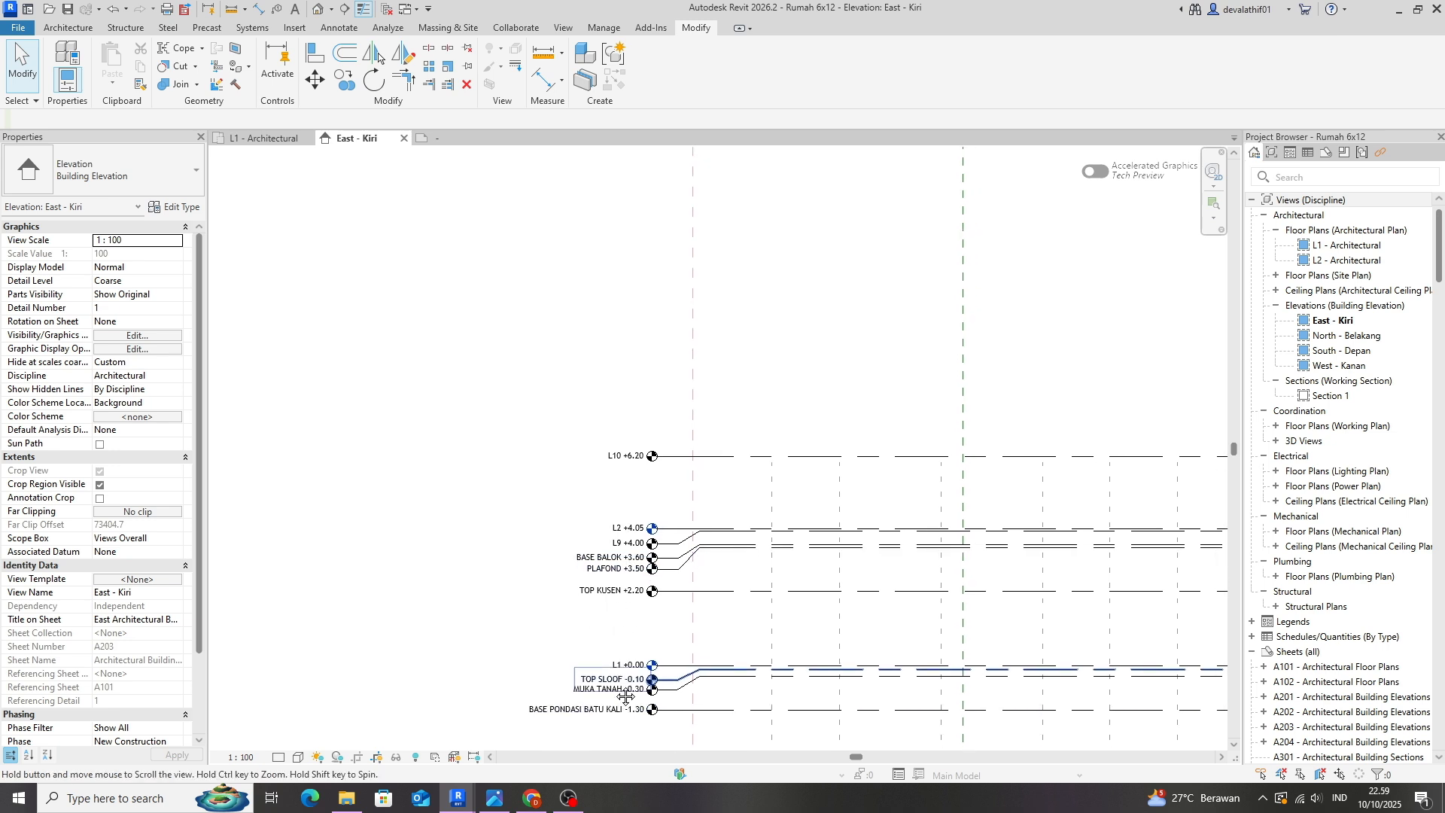
left_click(716, 532)
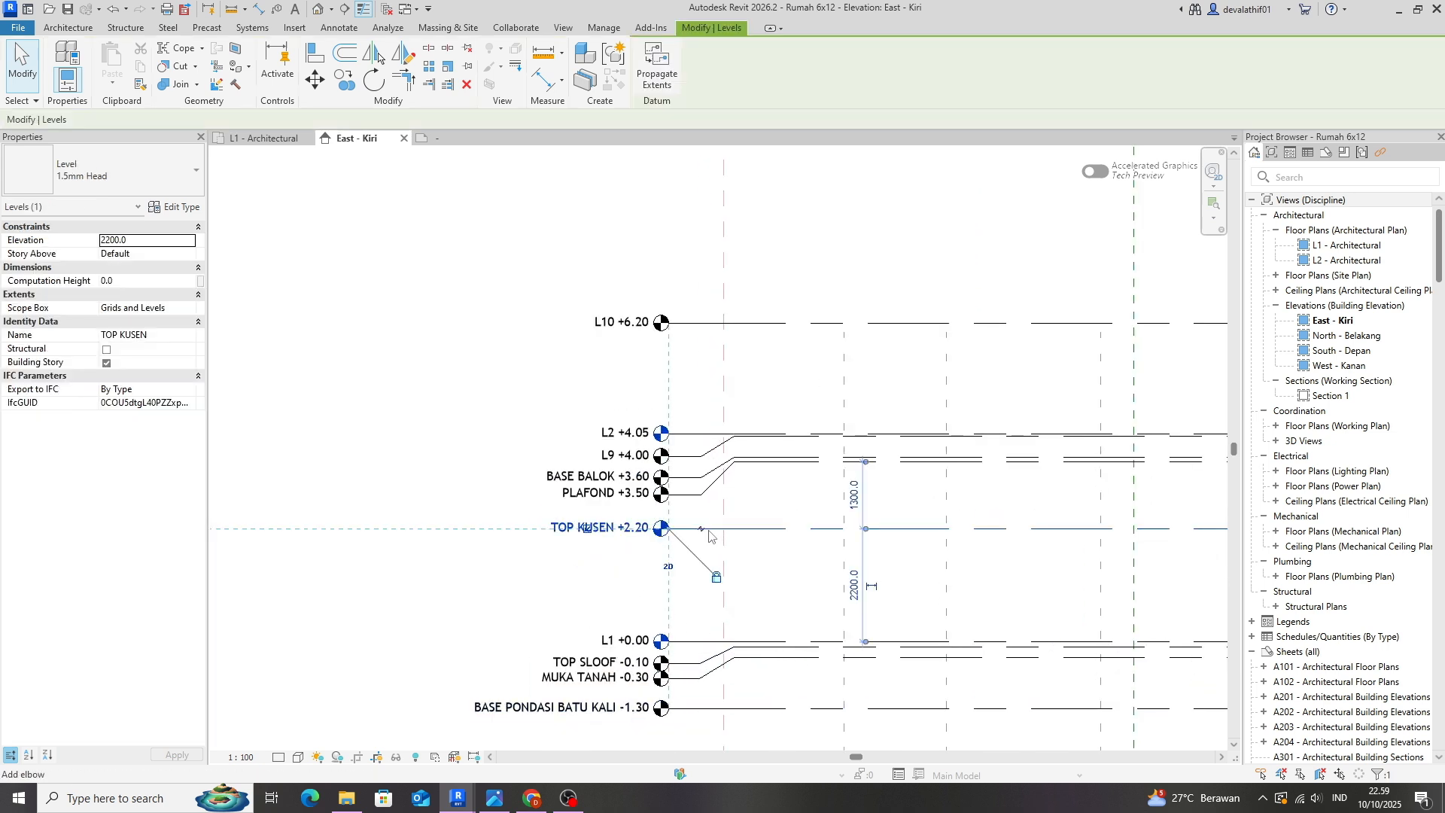
left_click(162, 338)
left_click(163, 340)
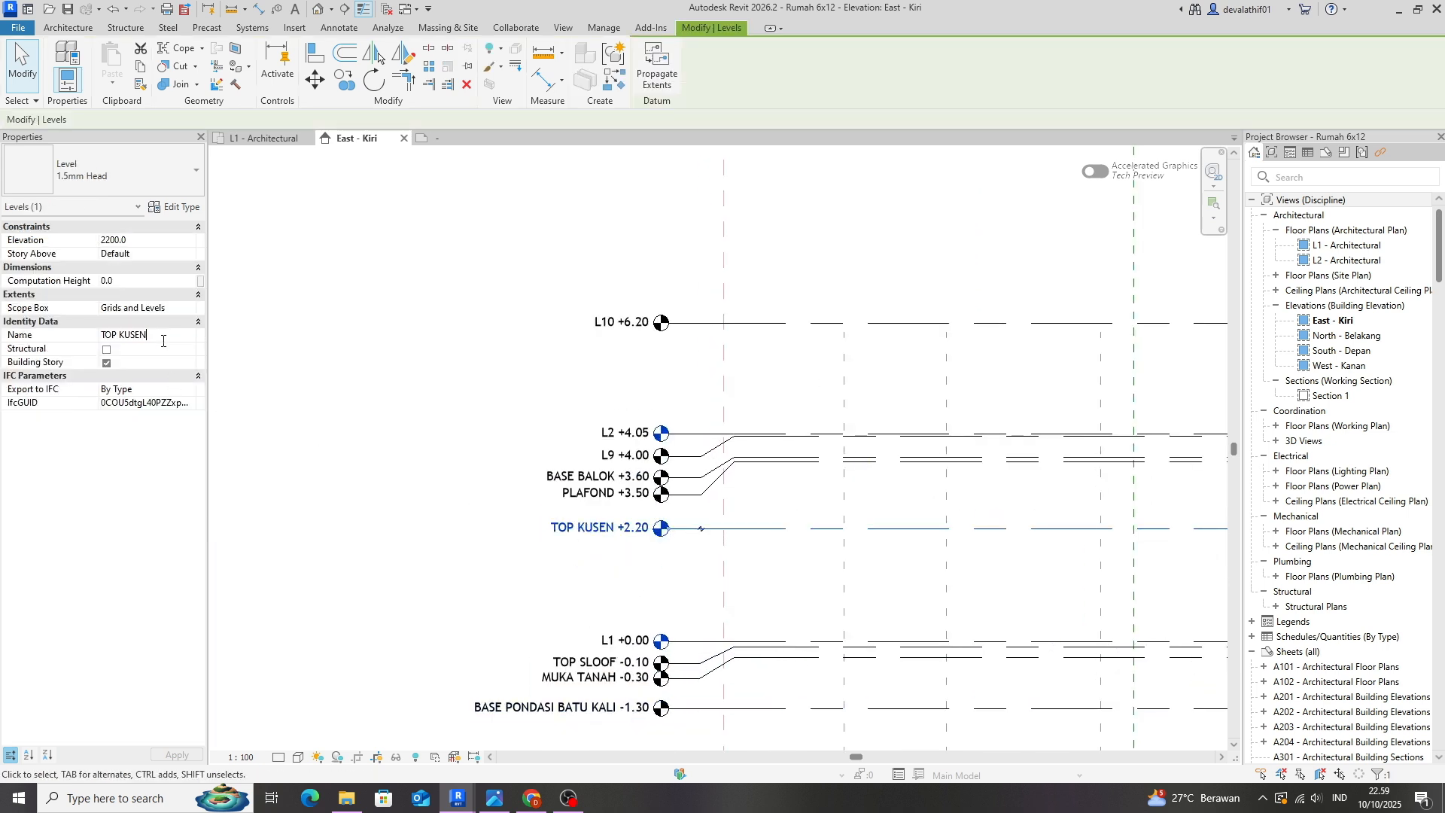
key("Return")
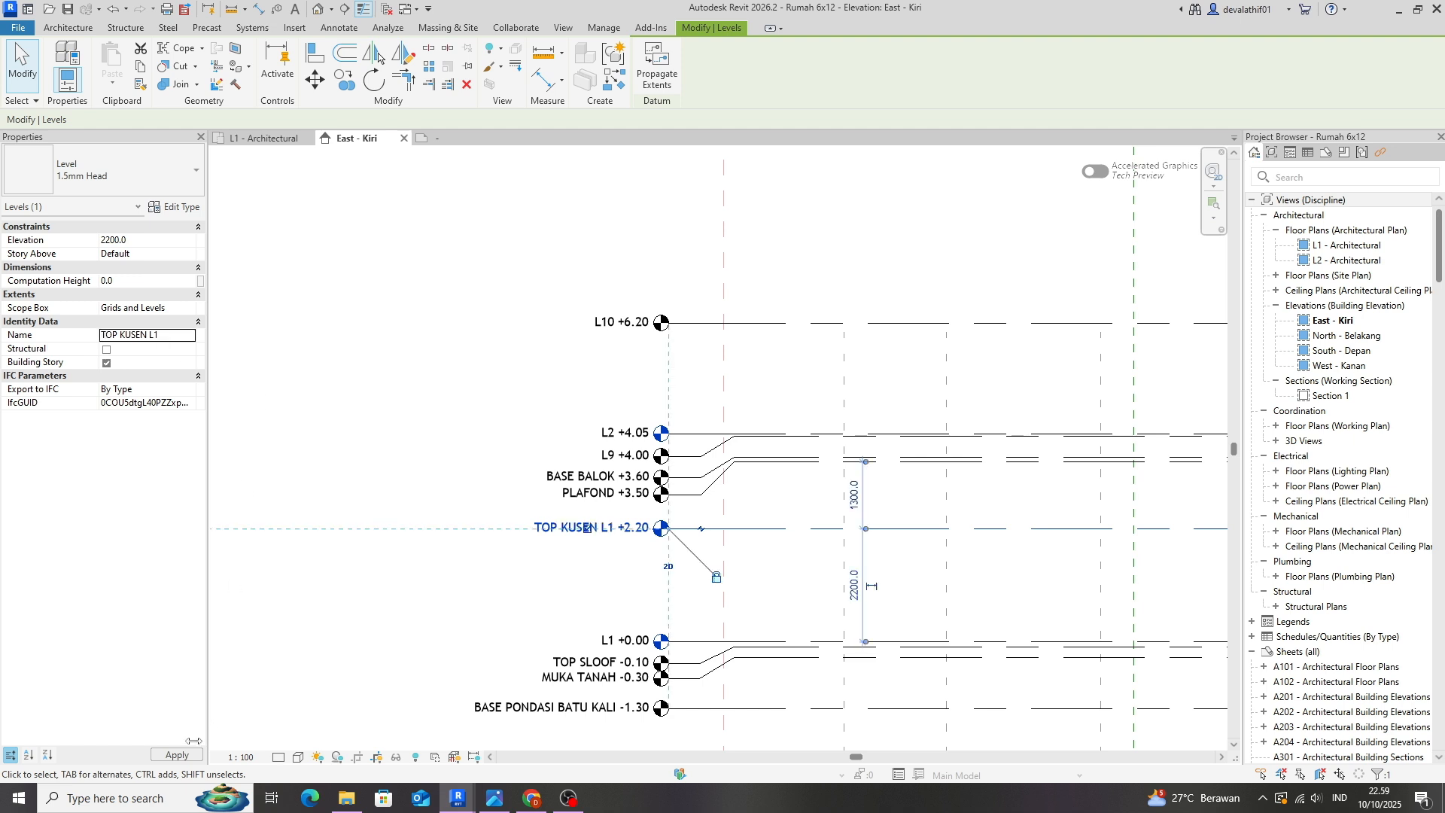
left_click(284, 475)
Rename the topmost level at +6.20 as TOP KUSEN L2.
scroll(596, 460, "up", 2)
scroll(595, 461, "up", 1)
left_click(608, 423)
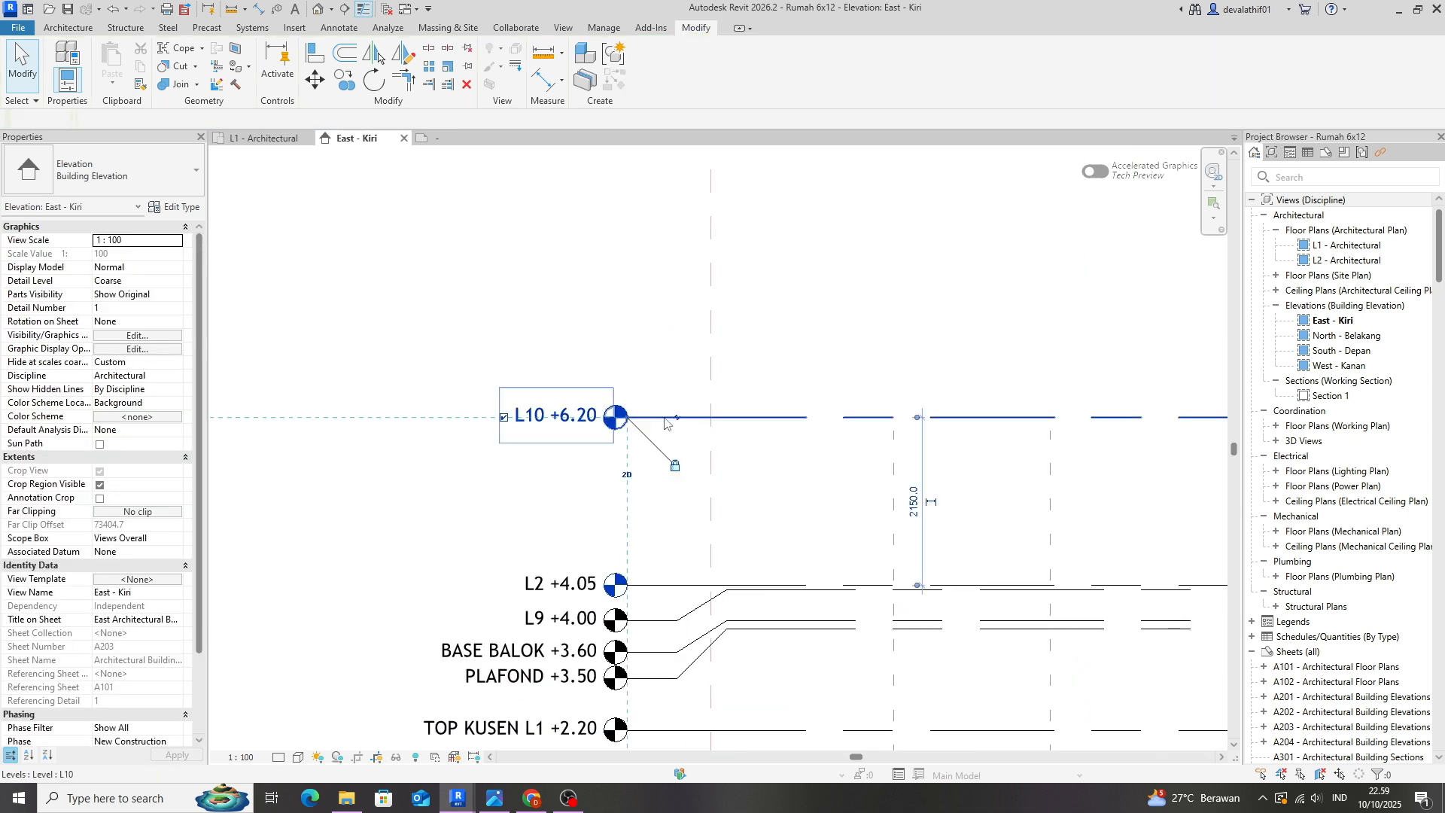
left_click(156, 337)
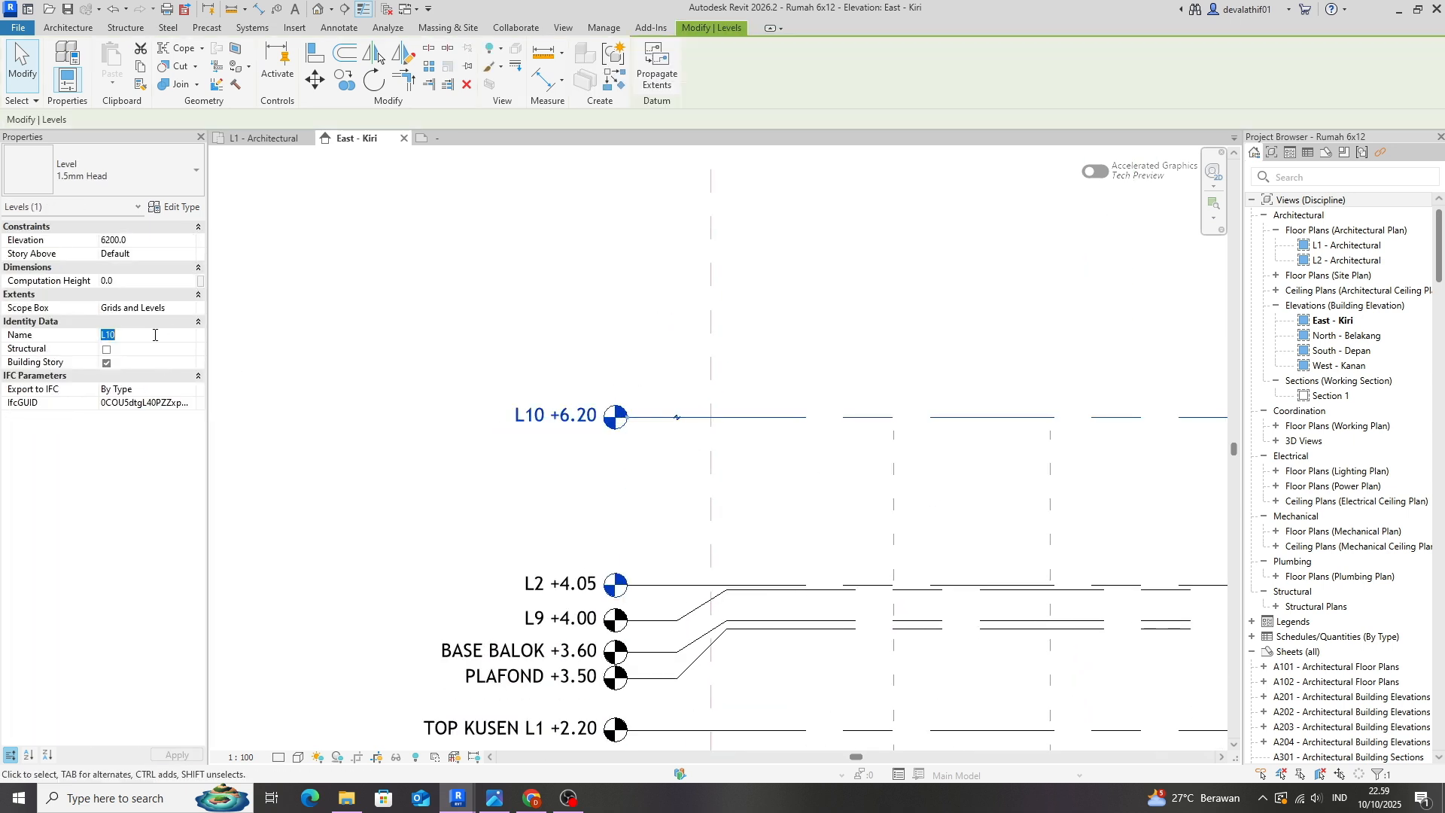
type("TOP KUSEN LK2")
key("Return")
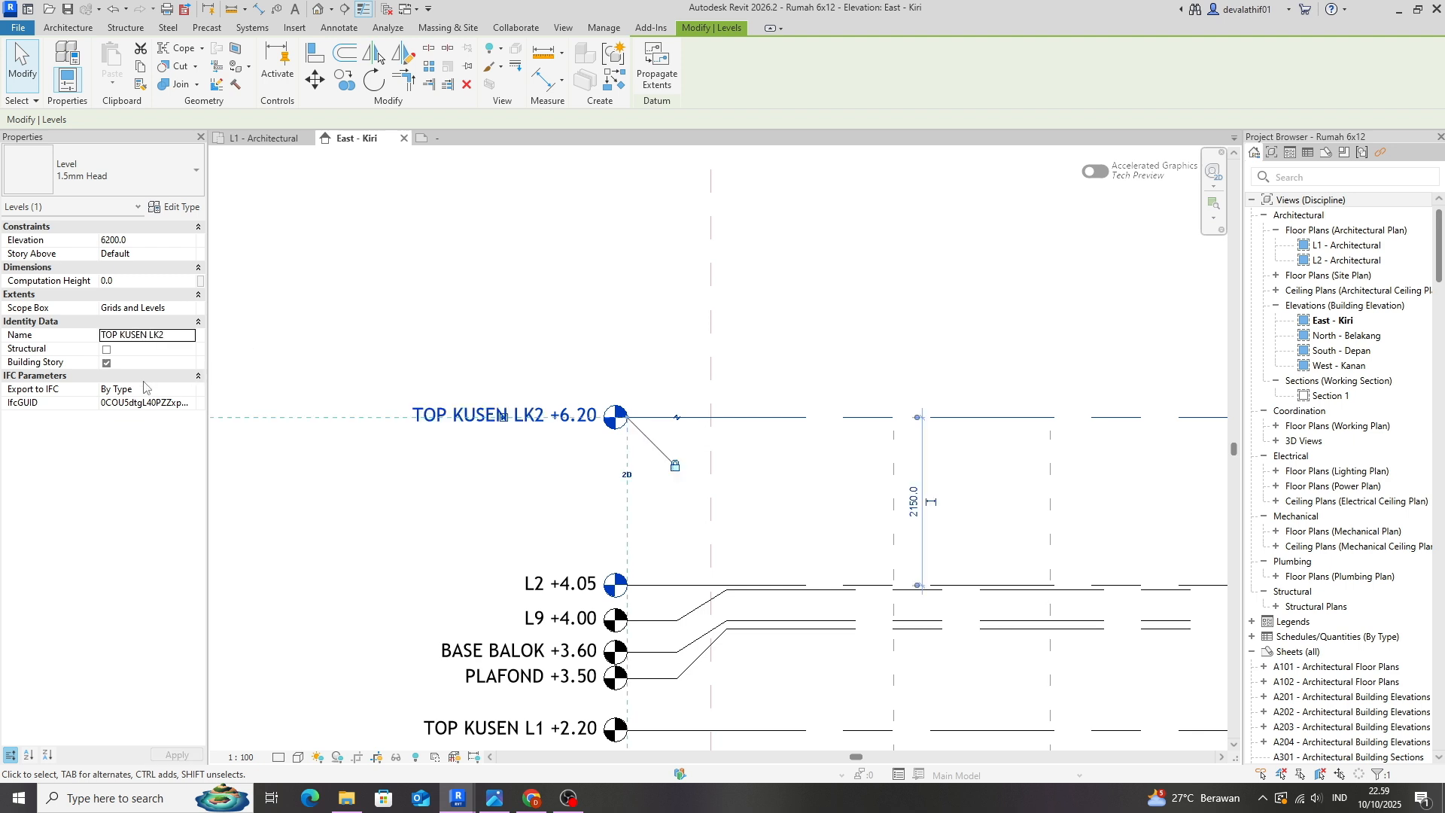
left_click(164, 341)
left_click(164, 340)
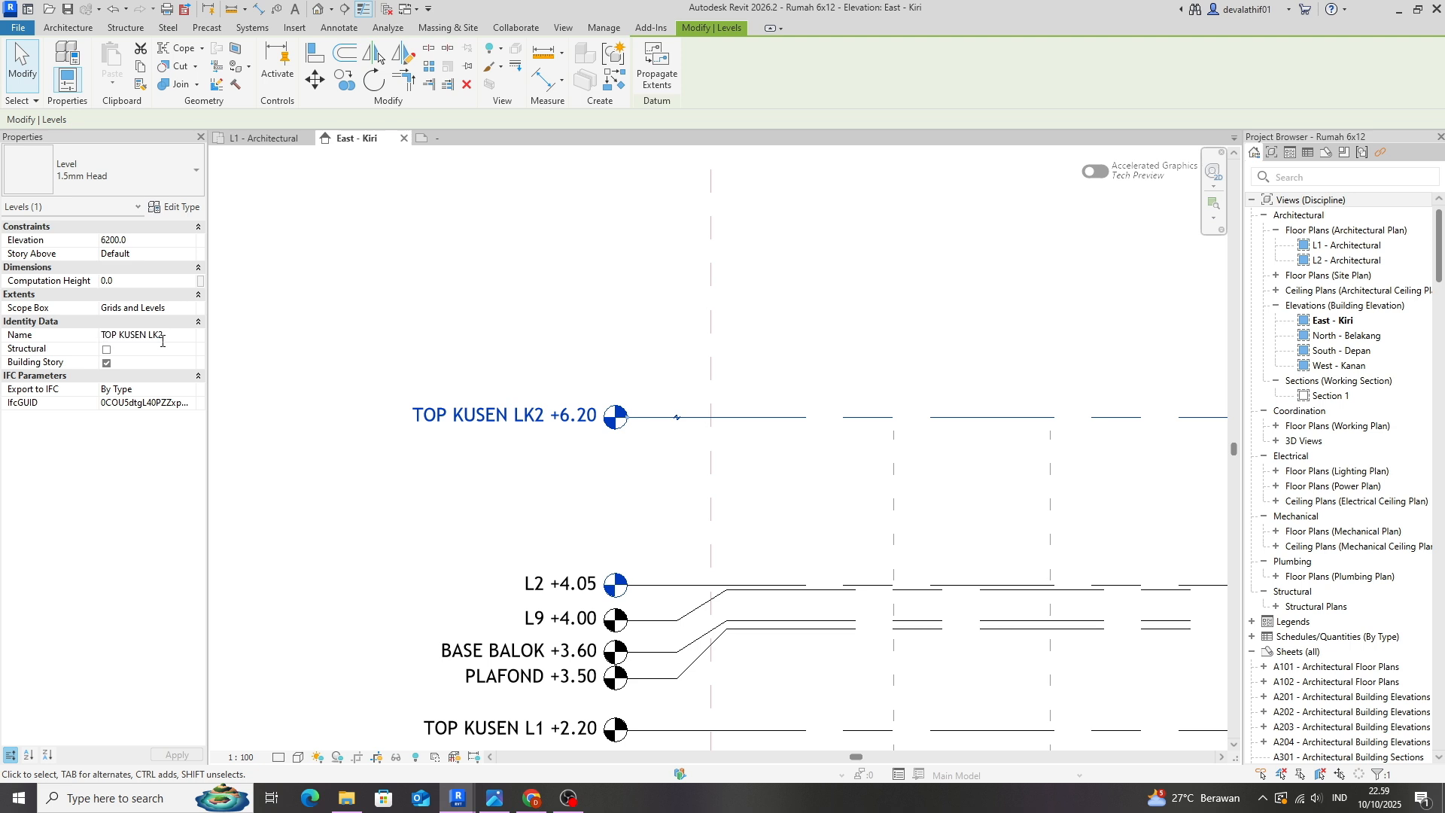
key("BackSpace")
key("BackSpace")
type("2")
left_click(519, 261)
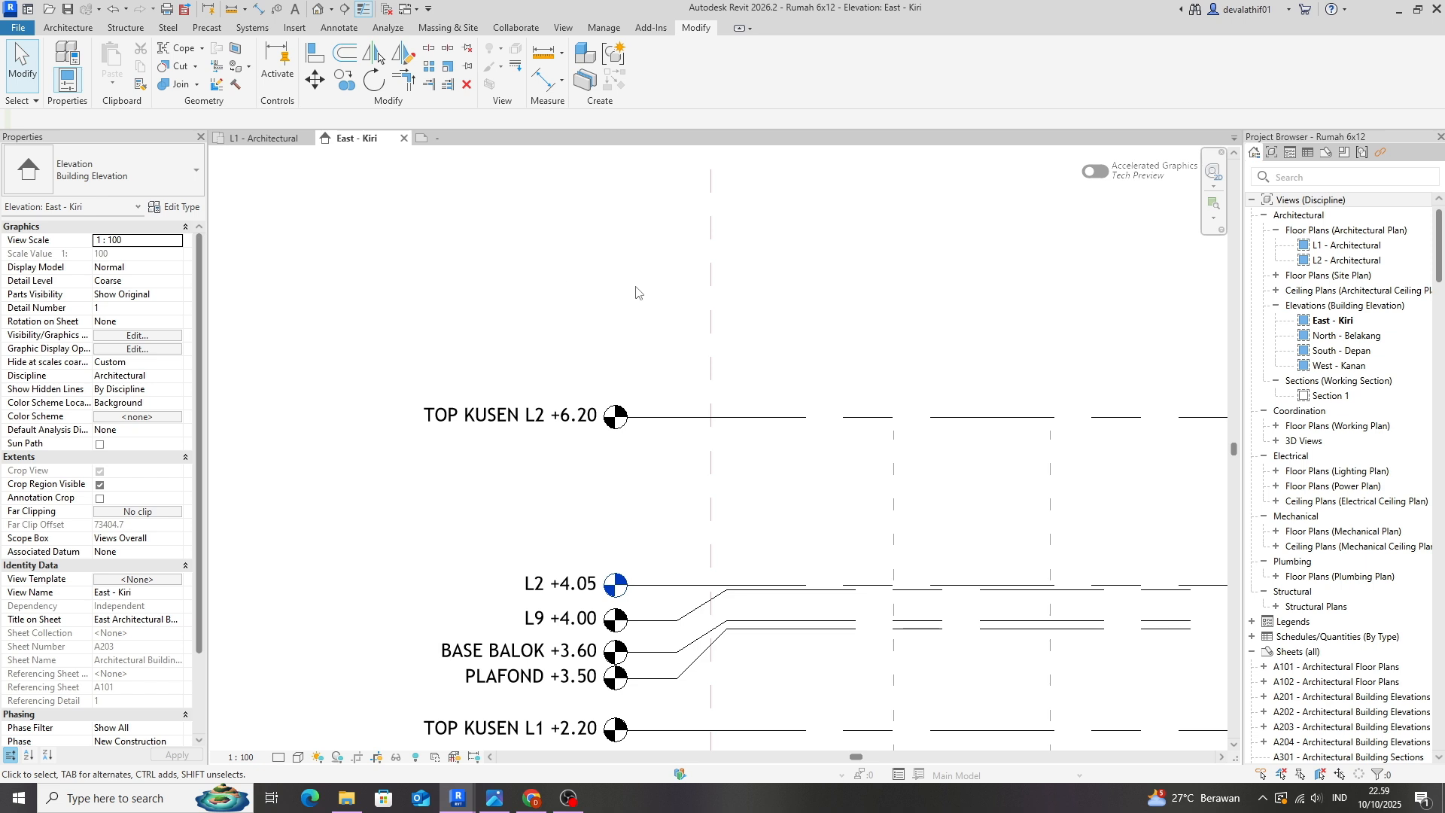
Copy the TOP KUSEN L2 level straight up by 1000 mm.
middle_click_drag(637, 293, 638, 332)
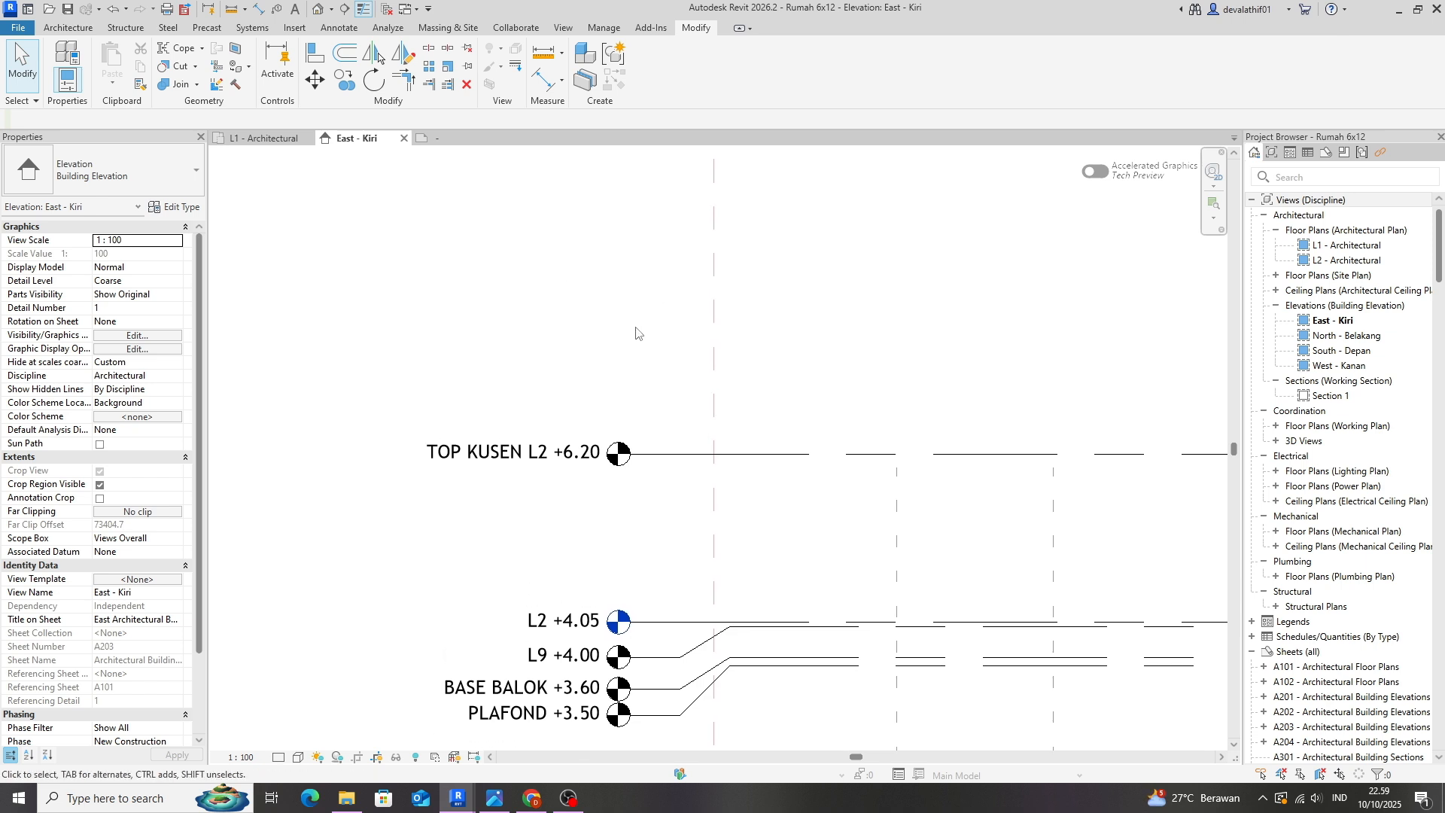
left_click(684, 454)
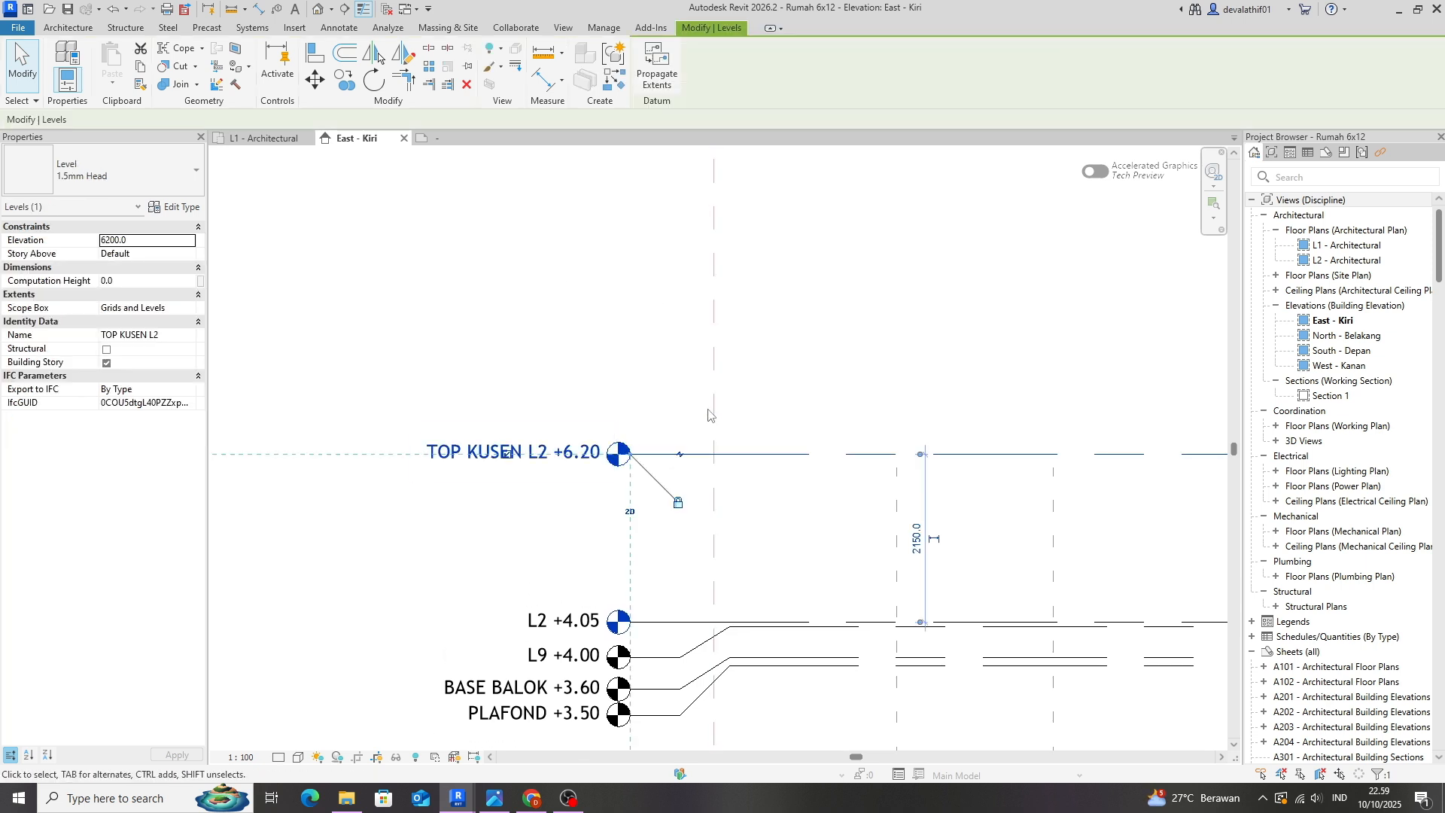
key("c")
key("o")
left_click(702, 454)
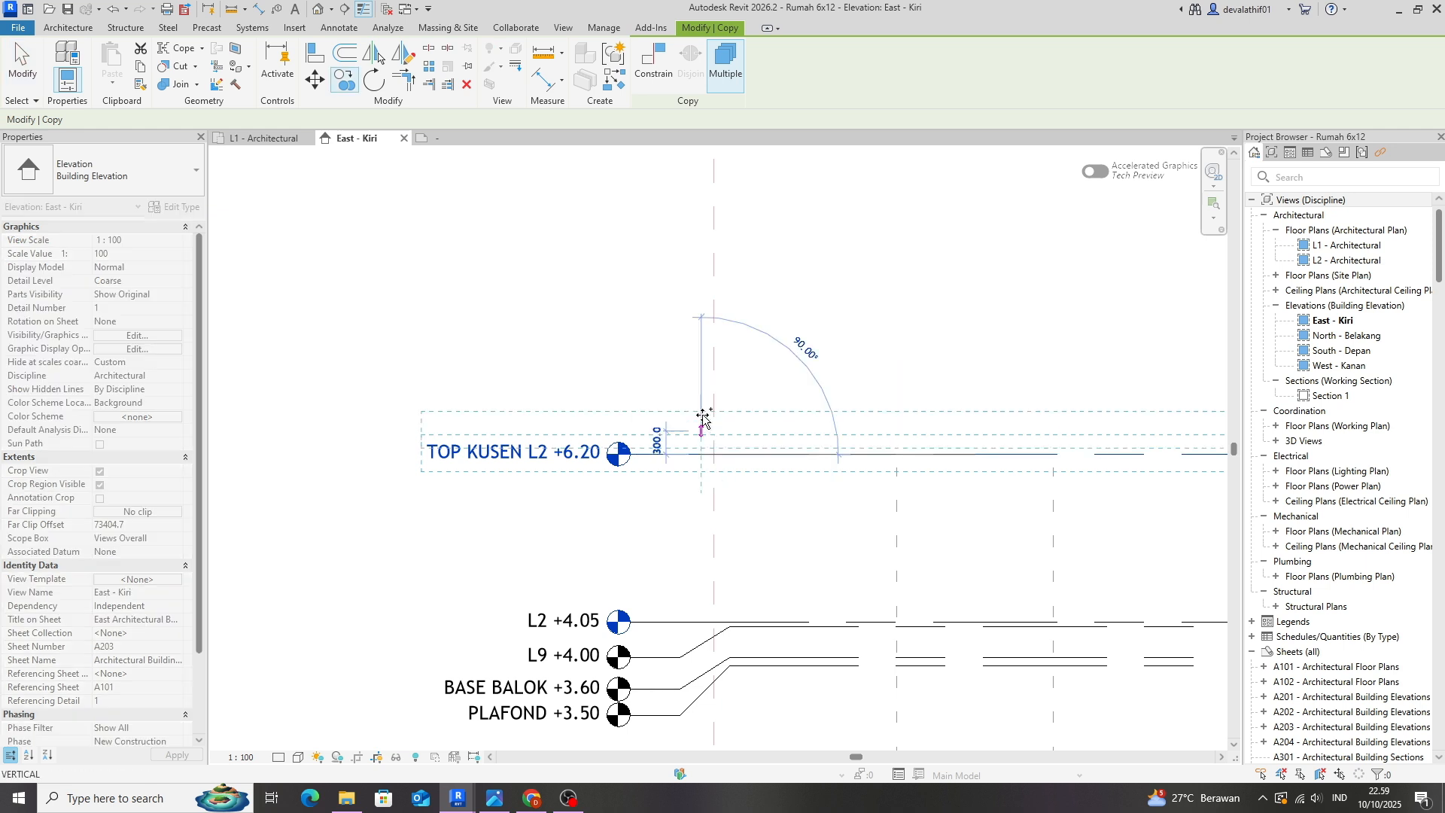
left_click(694, 376)
key("Escape")
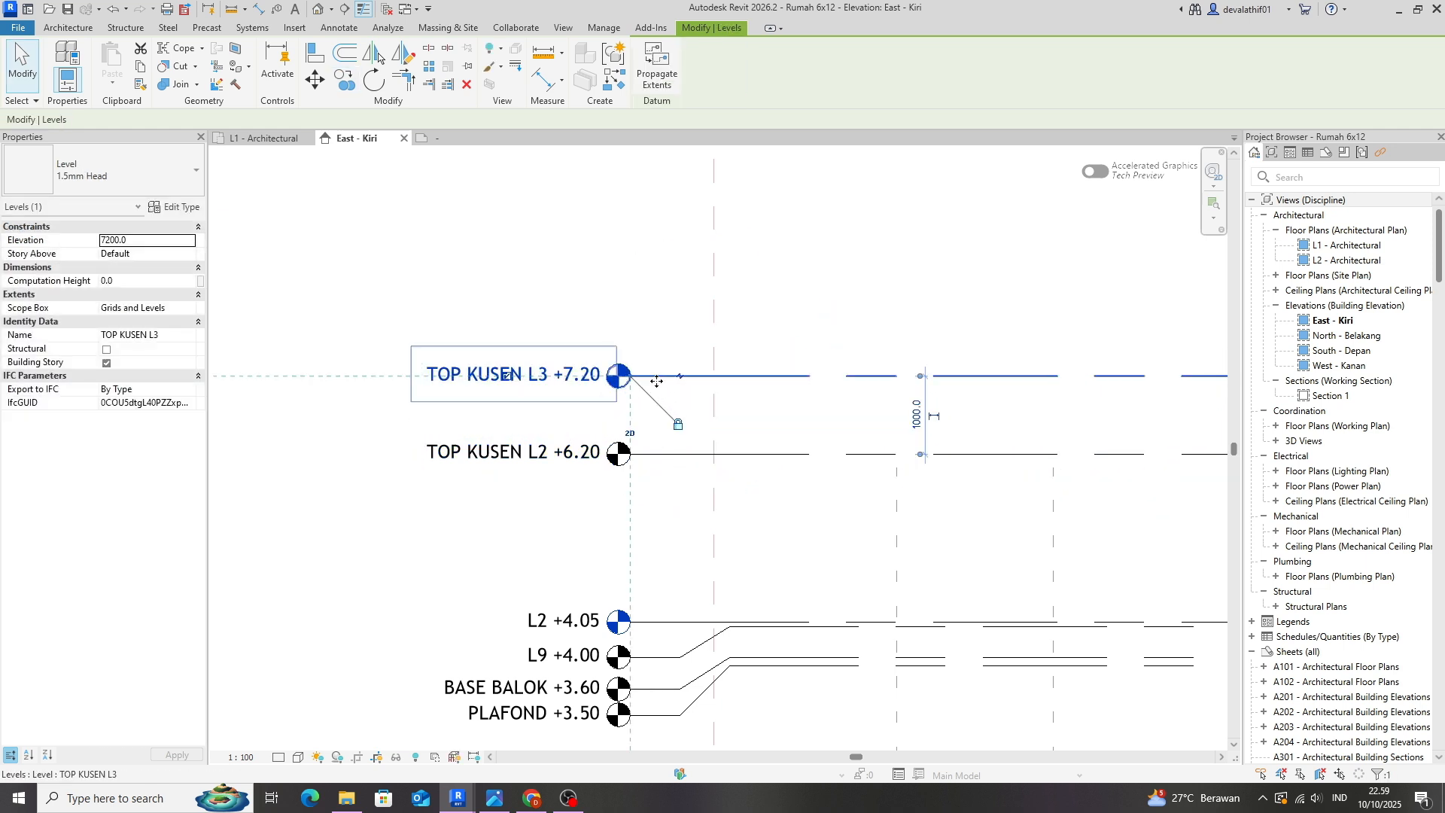
Set the new topmost level's elevation to 7200 mm and rename it as PLAFOND L2.
left_click(157, 239)
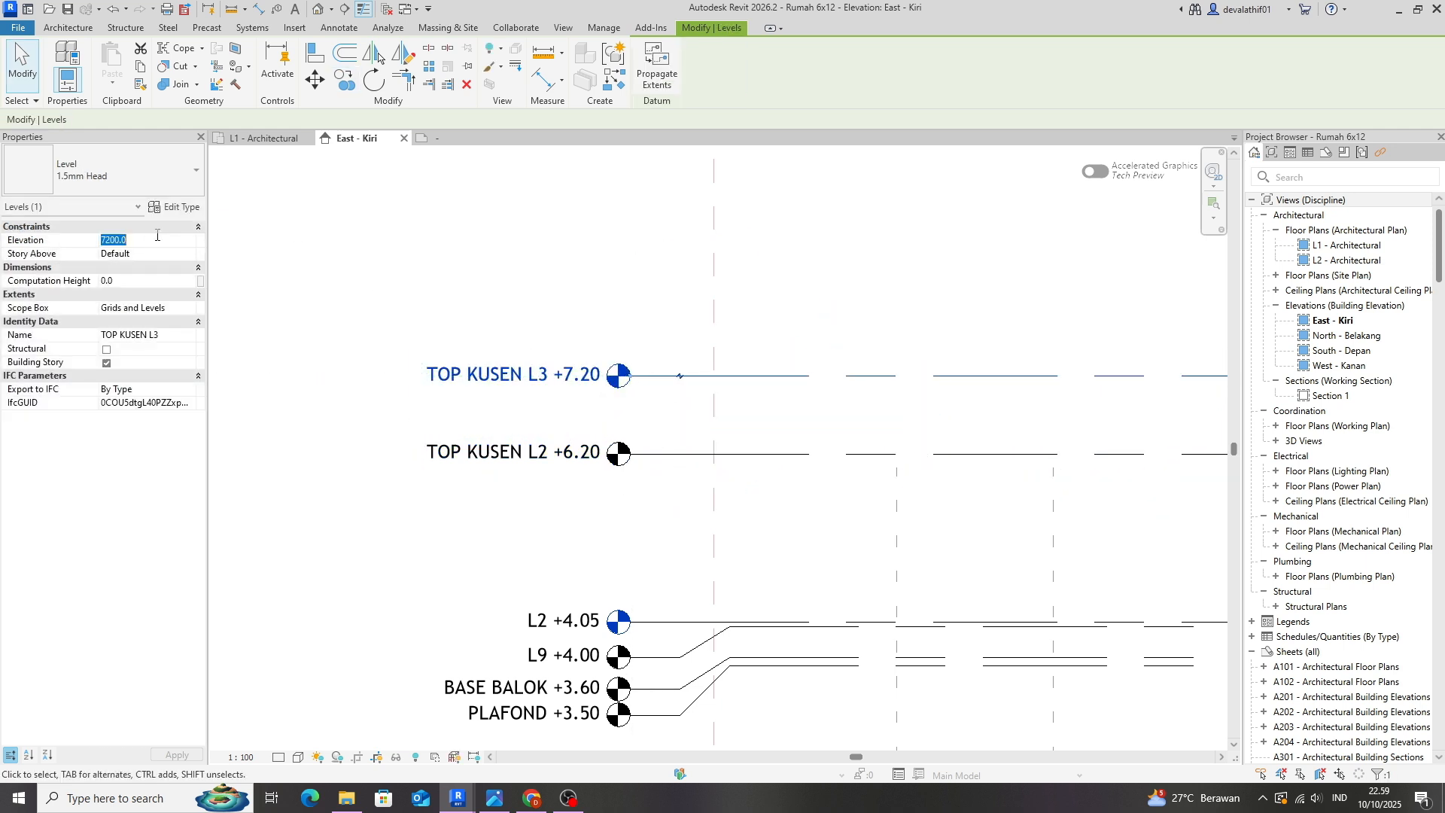
type("72")
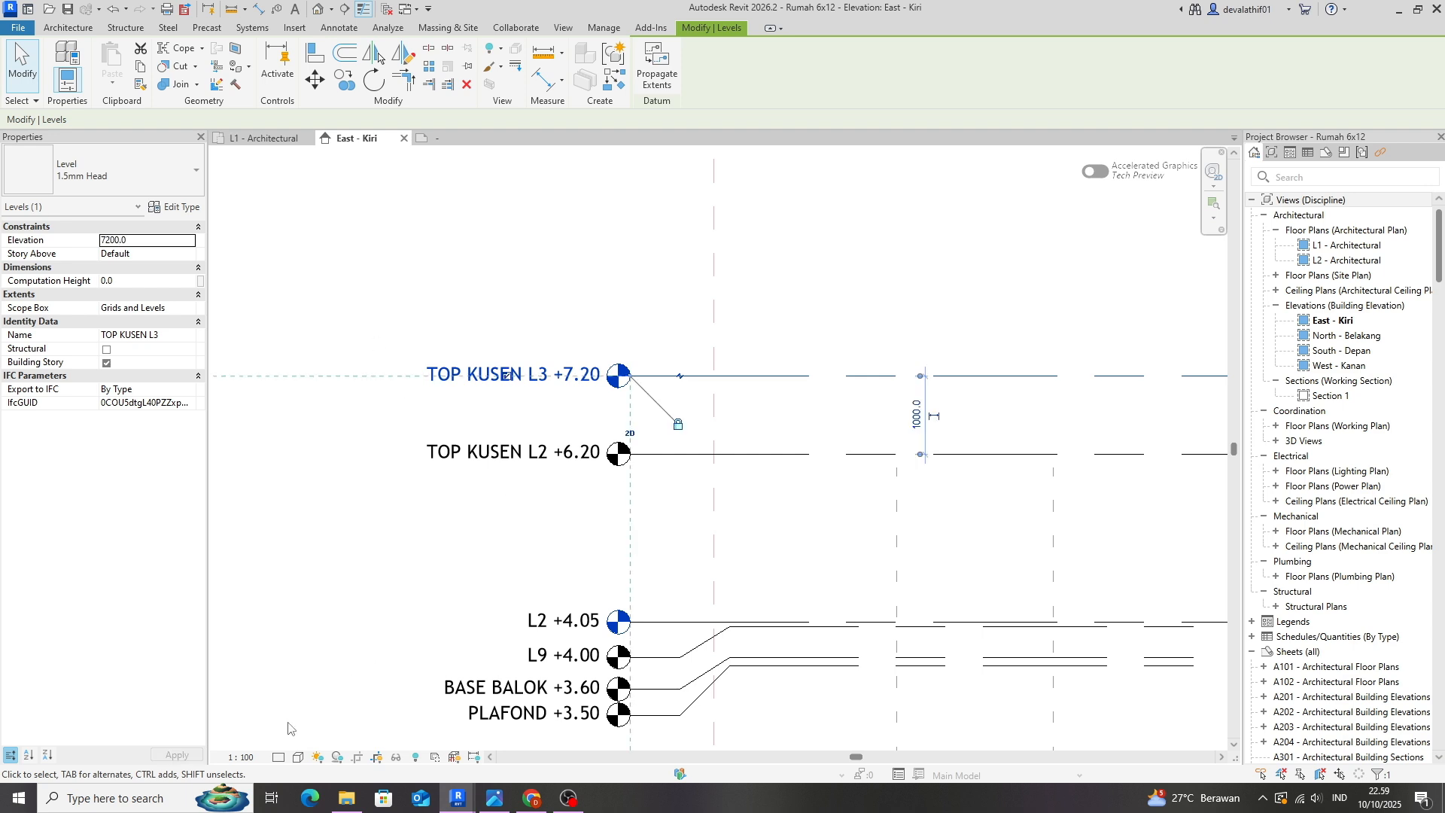
left_click(414, 412)
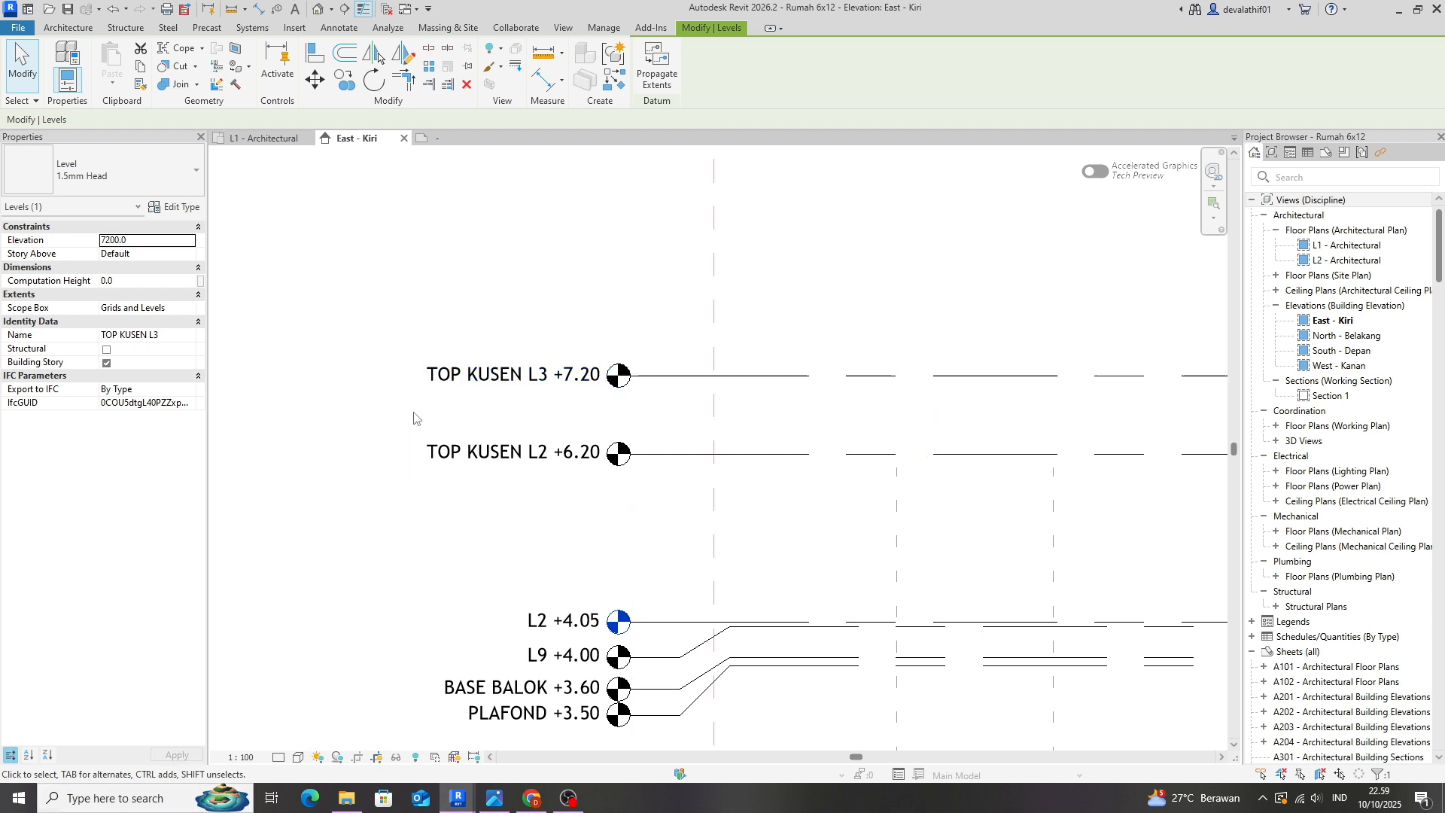
left_click(679, 376)
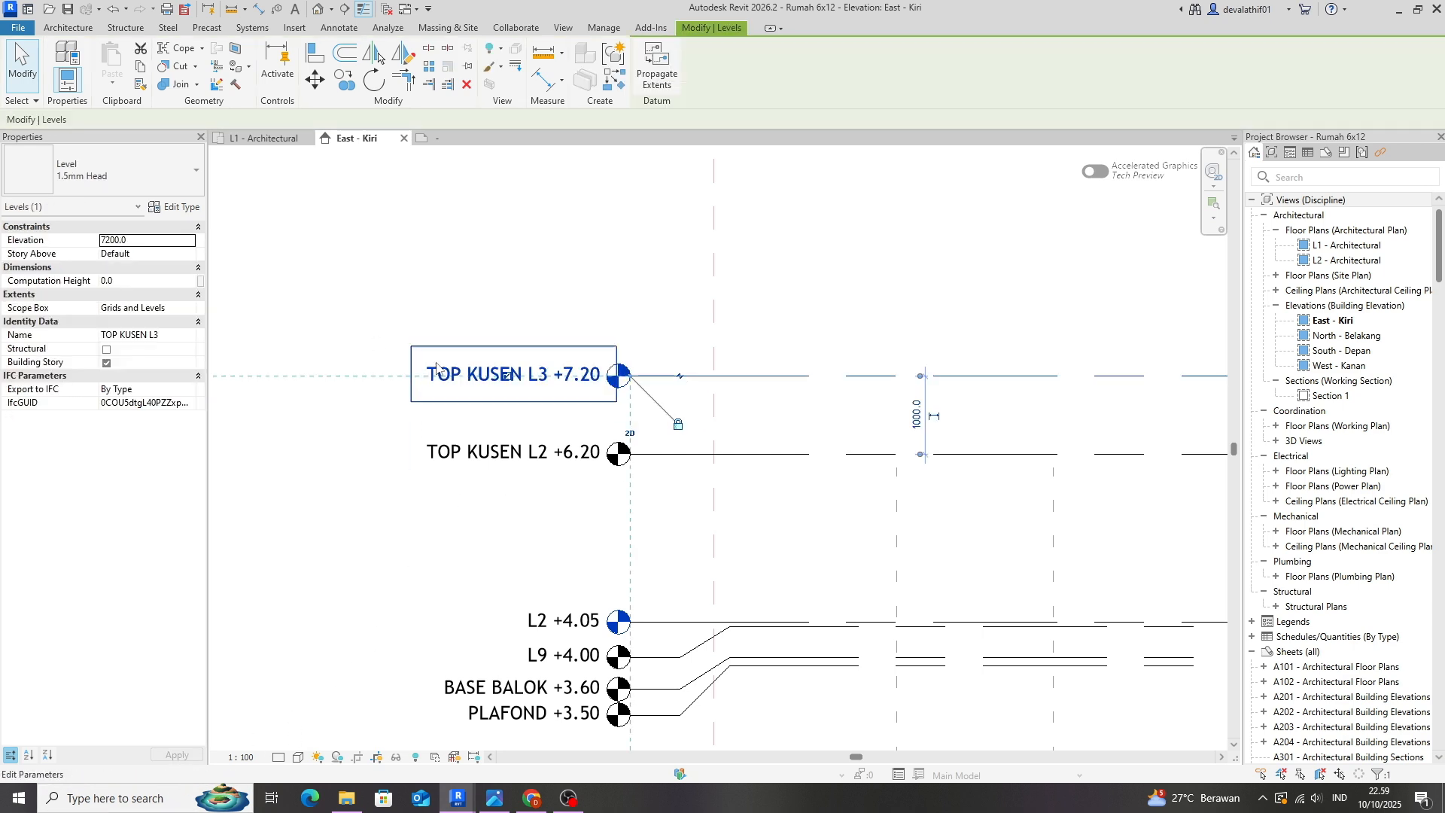
left_click(173, 335)
type("PL")
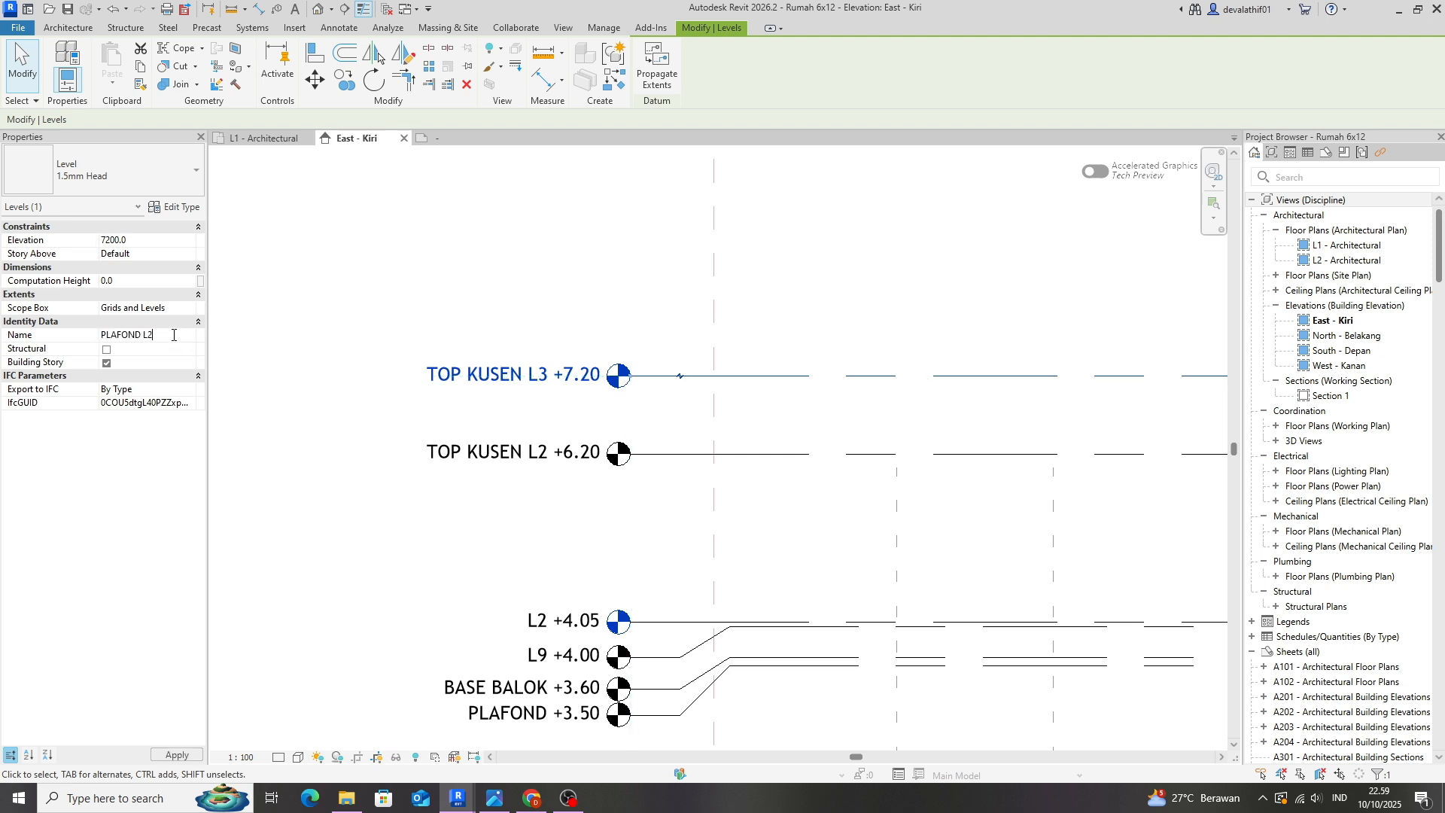
type("AFOND L2")
left_click(565, 304)
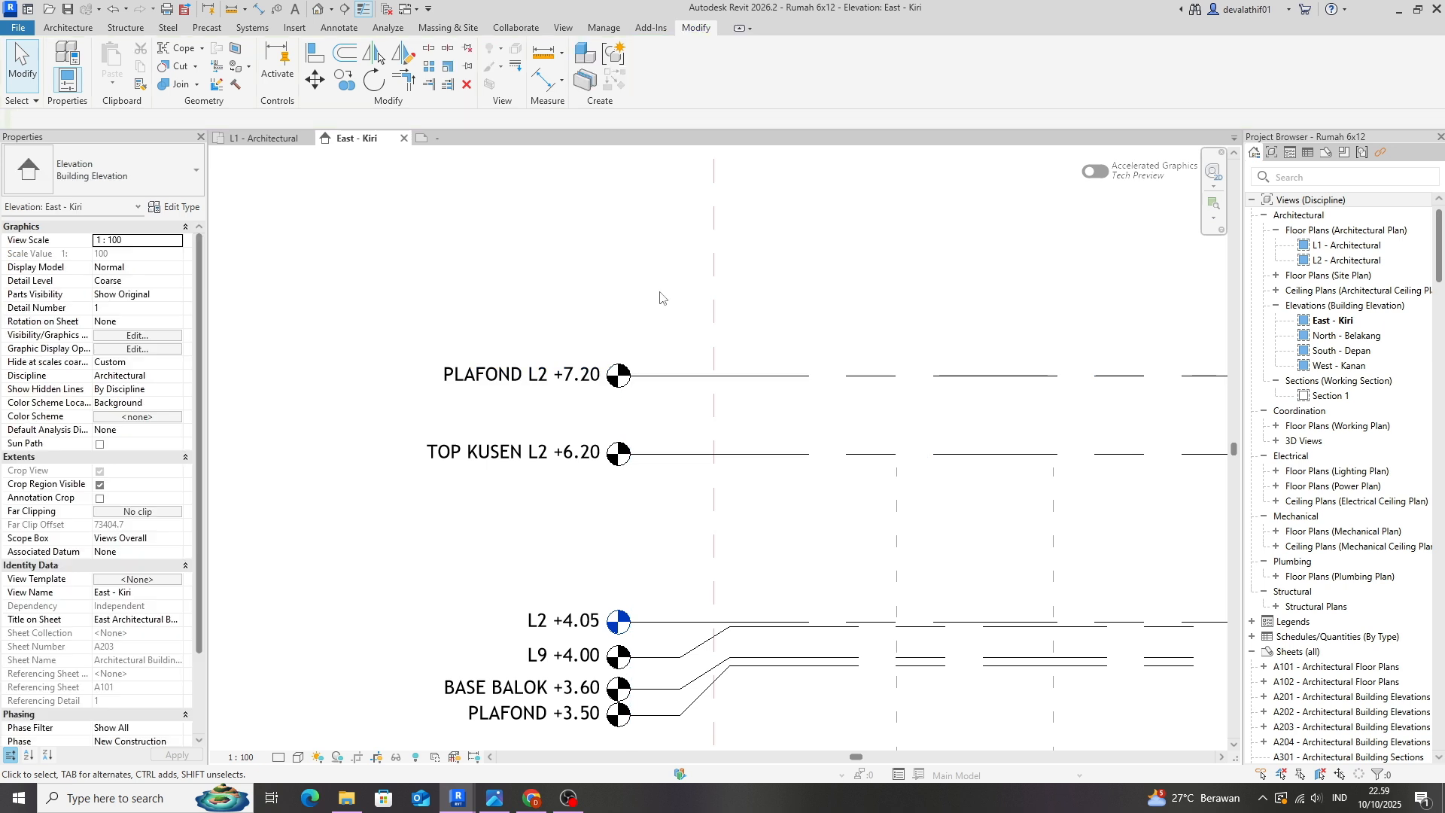
Copy the PLAFOND L2 level straight up by 500 mm.
left_click(670, 374)
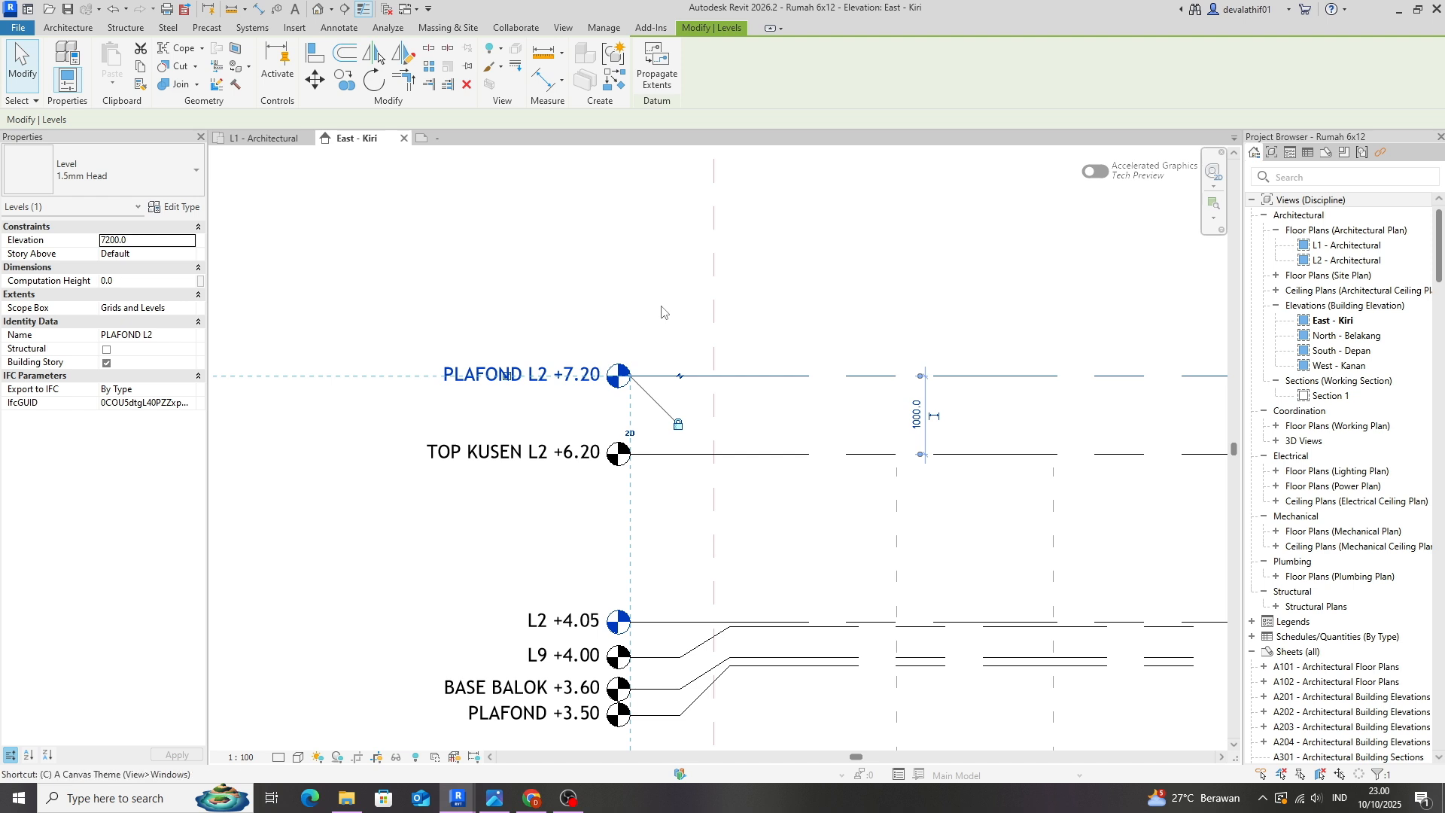
key("c")
key("o")
left_click(670, 375)
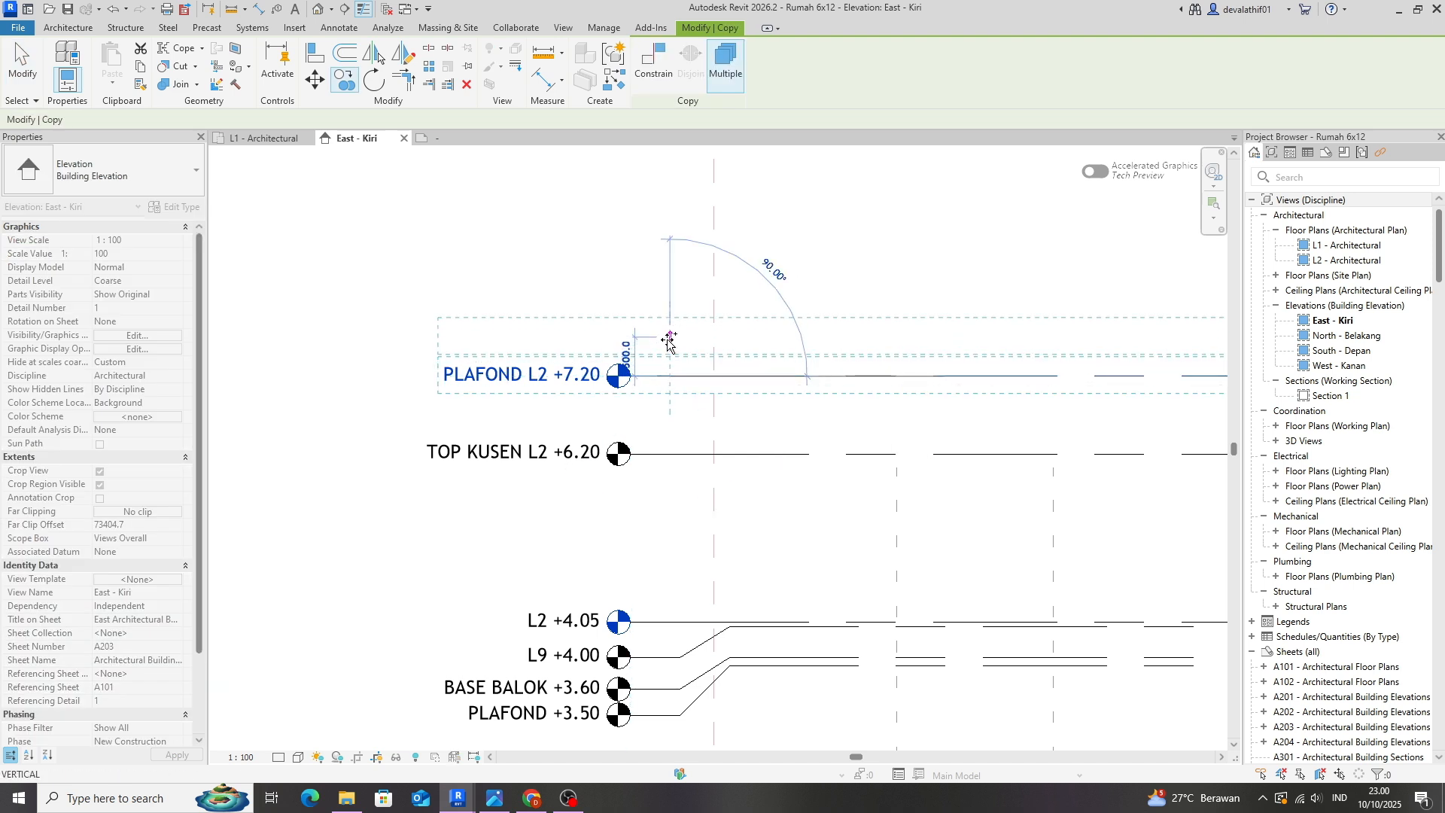
left_click(668, 337)
key("Escape")
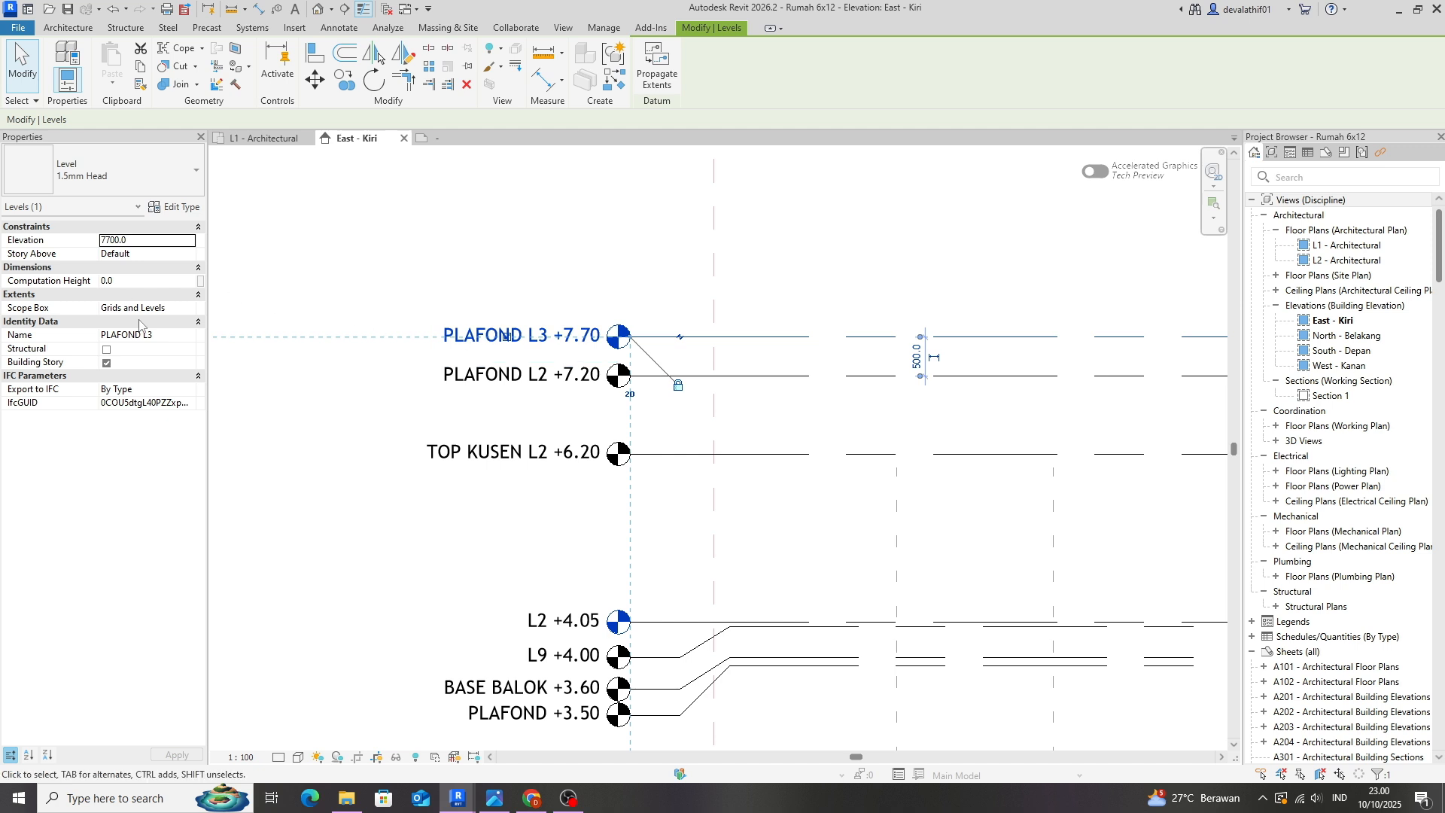
Rename the new topmost level as BASE RING BALOK and set its elevation to 7600 mm.
left_click(170, 339)
type("BASE RING BALOK")
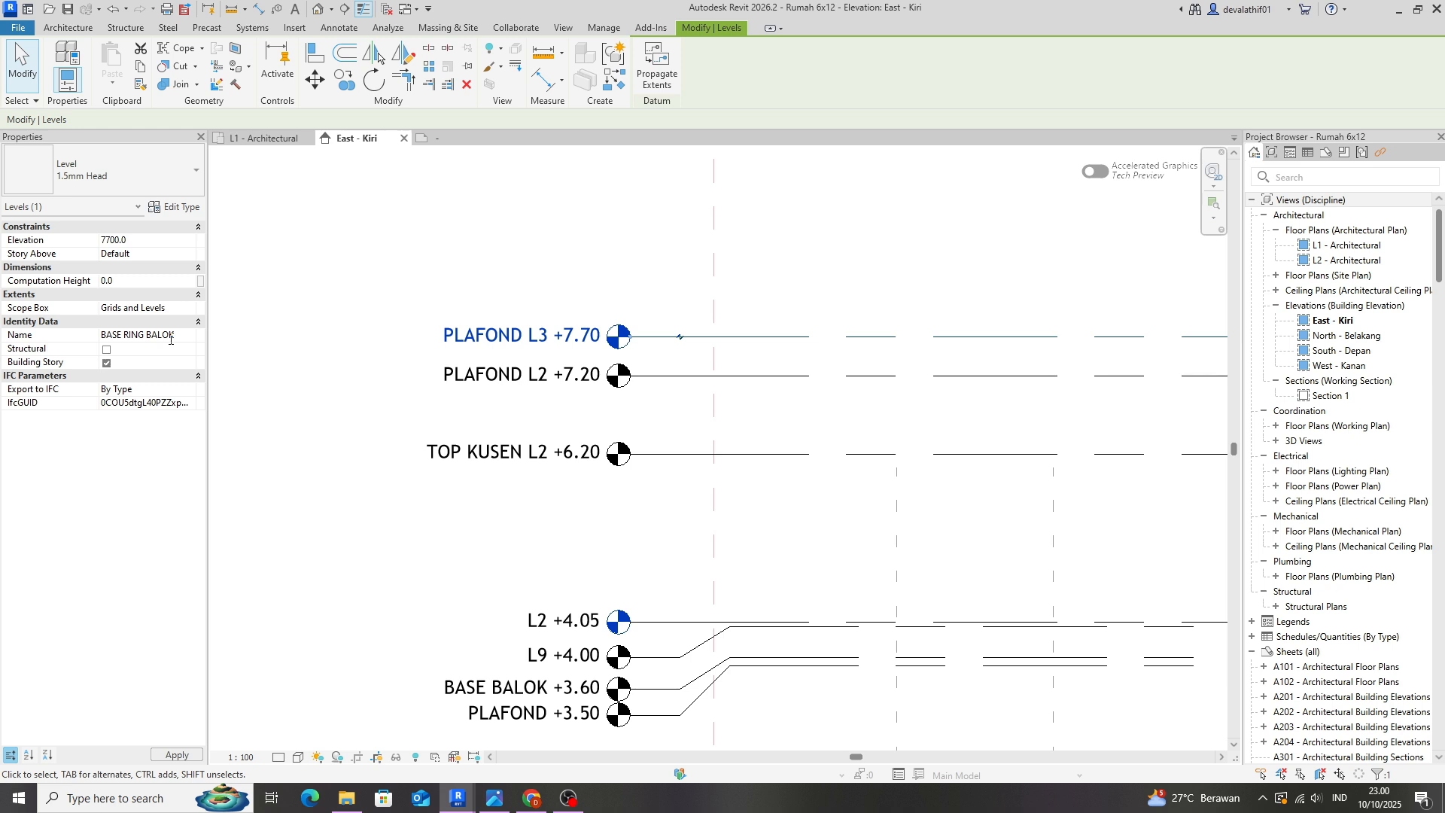
key("Return")
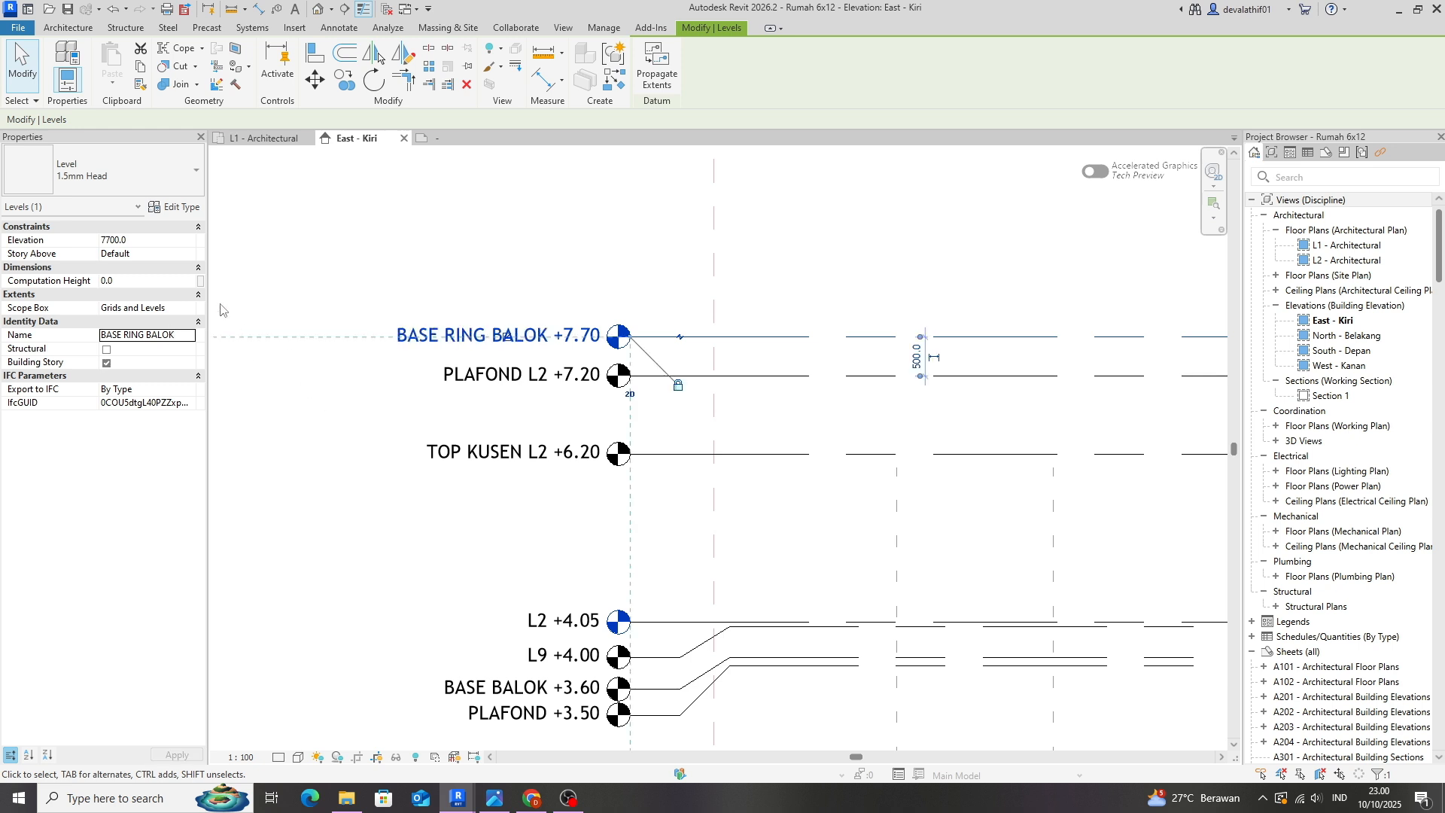
left_click(111, 244)
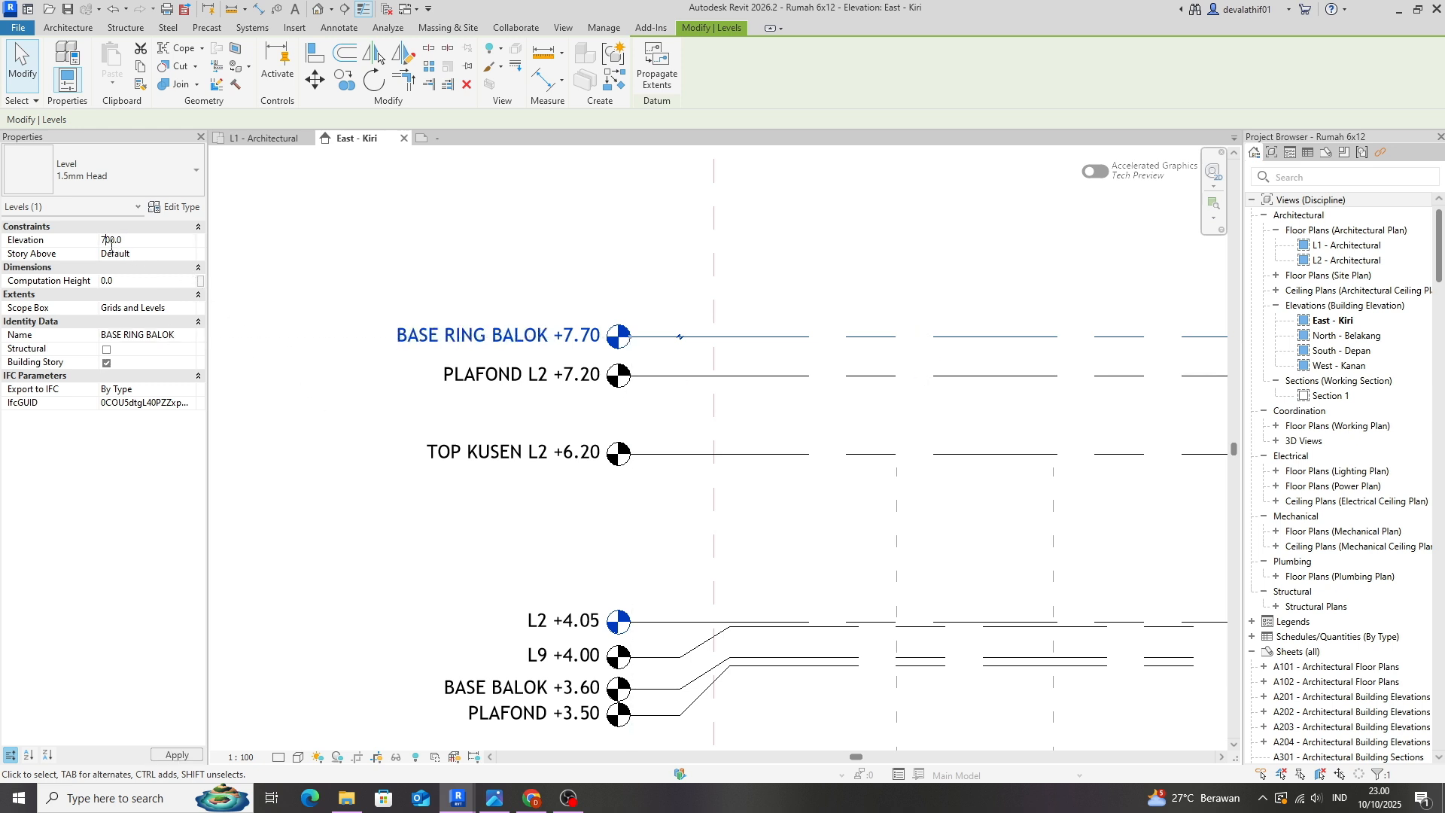
left_click(193, 755)
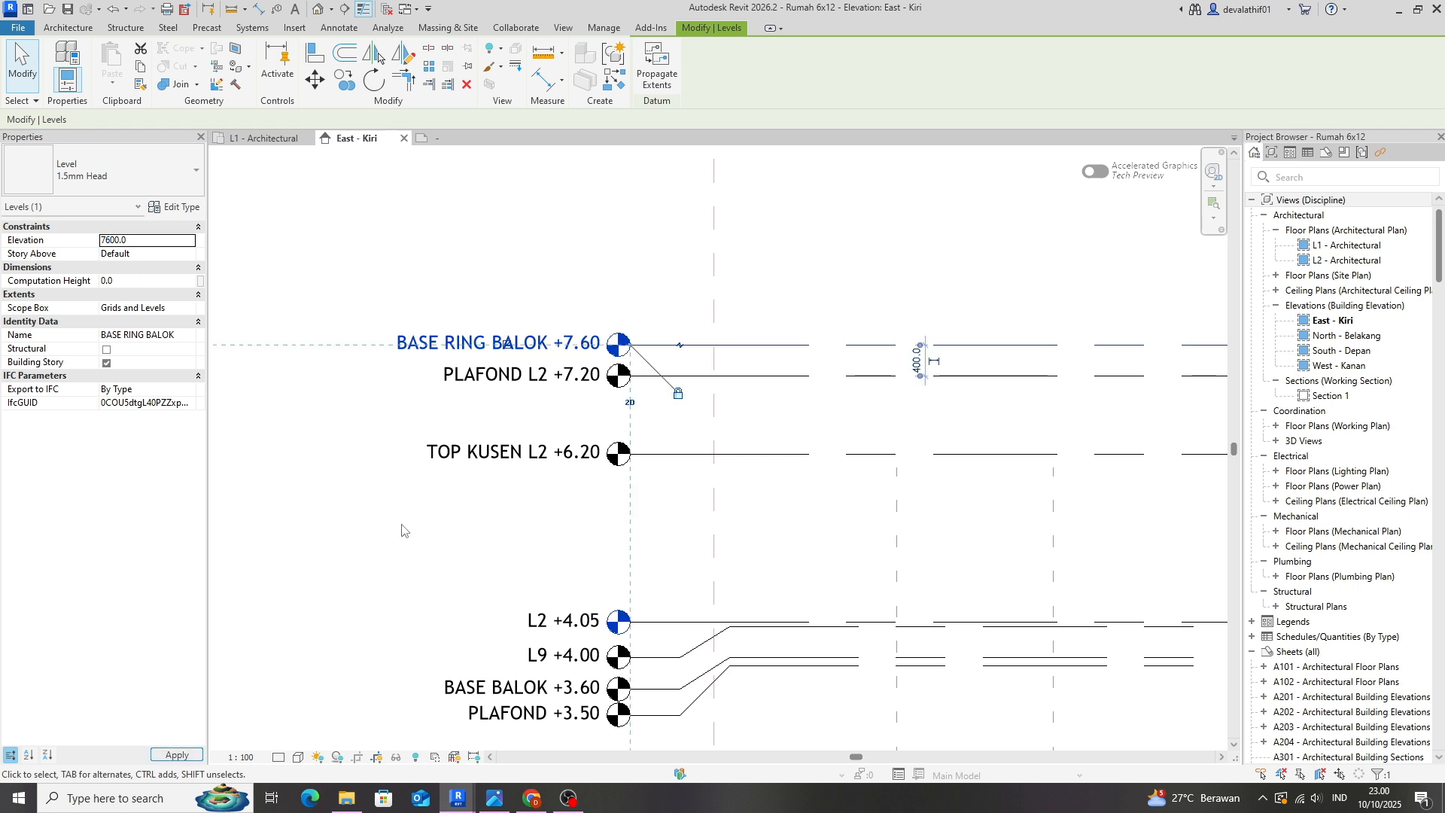
left_click(403, 520)
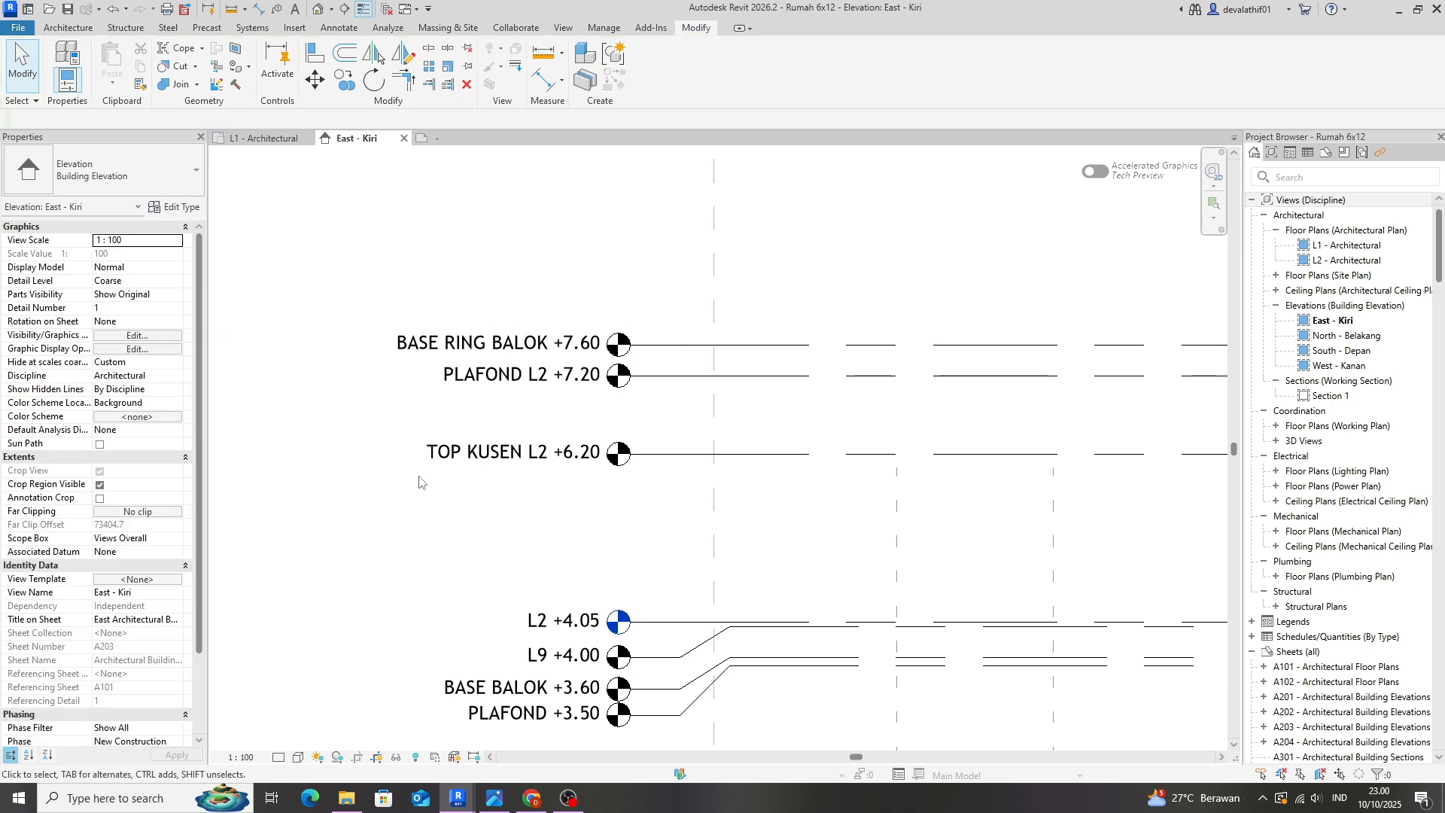
Copy the BASE RING BALOK level straight up by 400 mm.
left_click(638, 347)
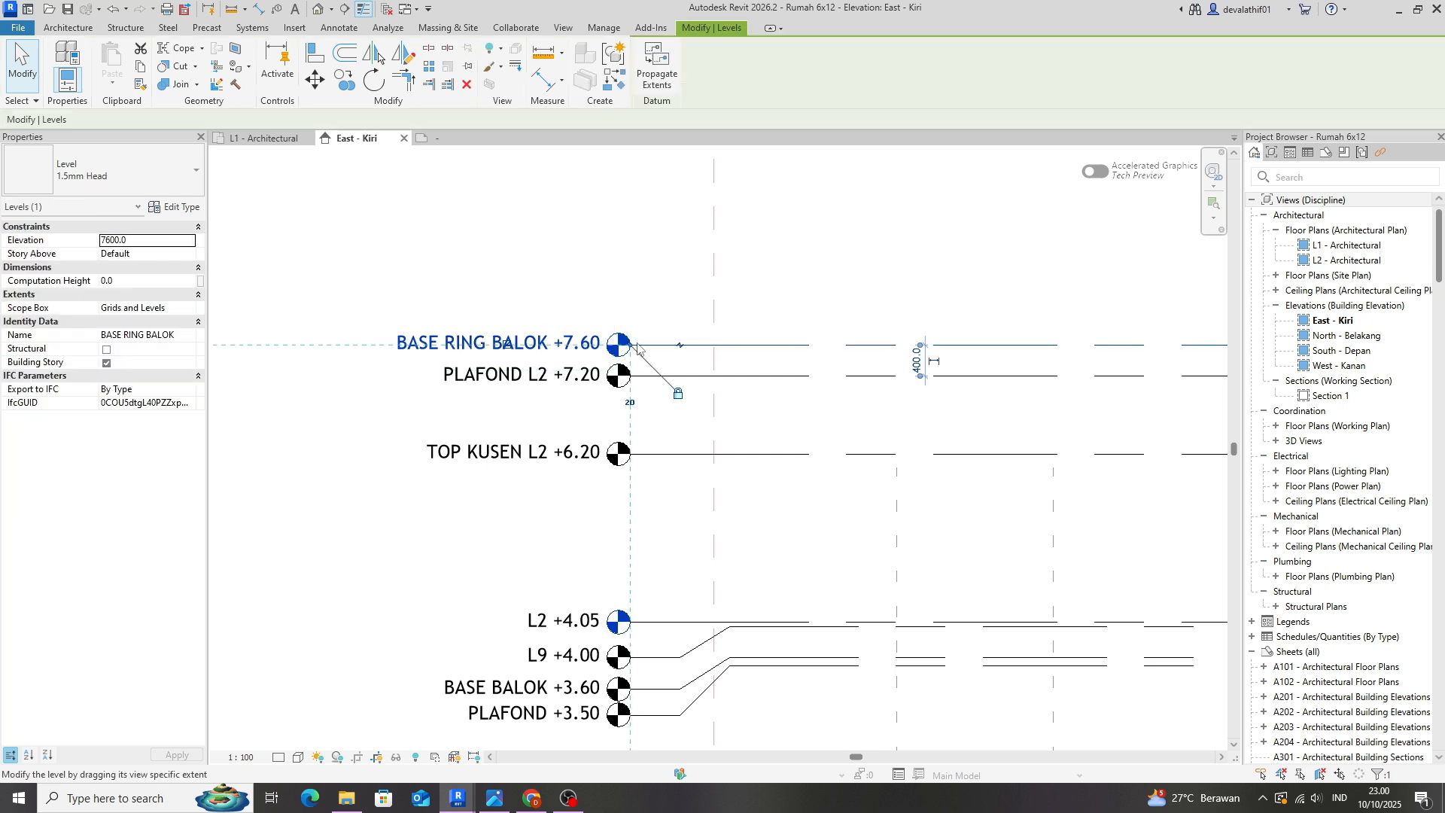
key("c")
key("o")
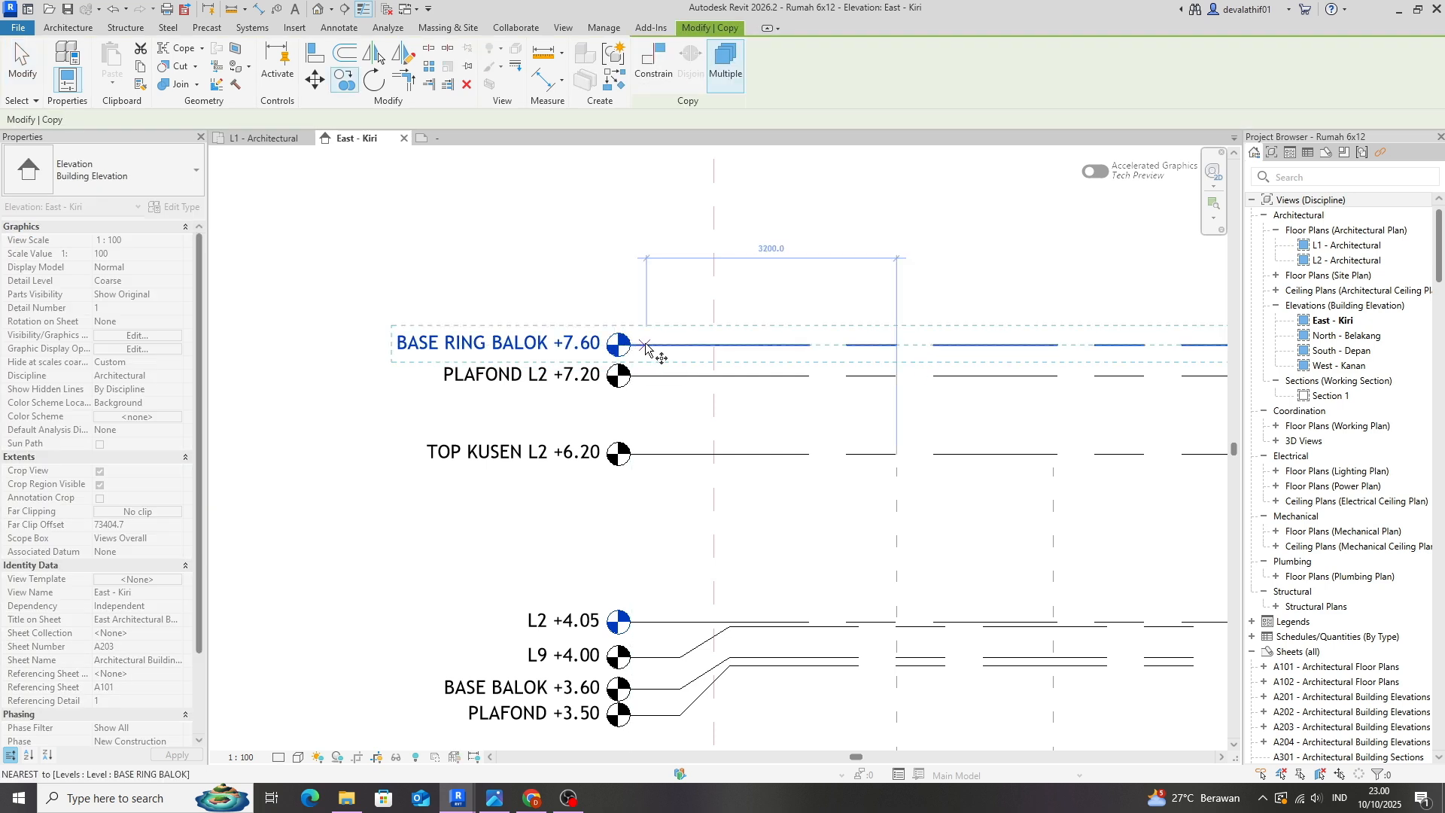
left_click(645, 346)
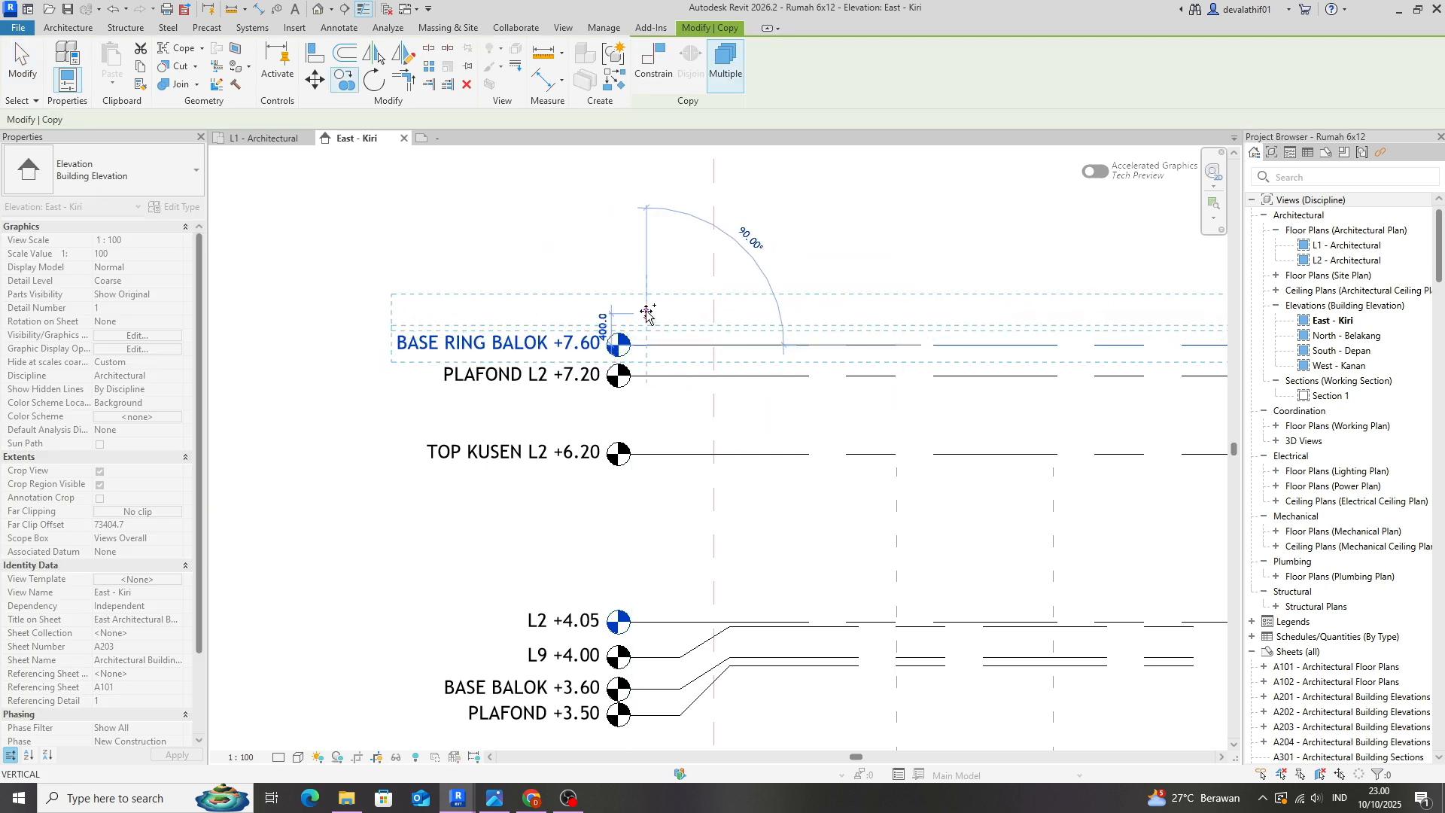
left_click(647, 313)
key("Escape")
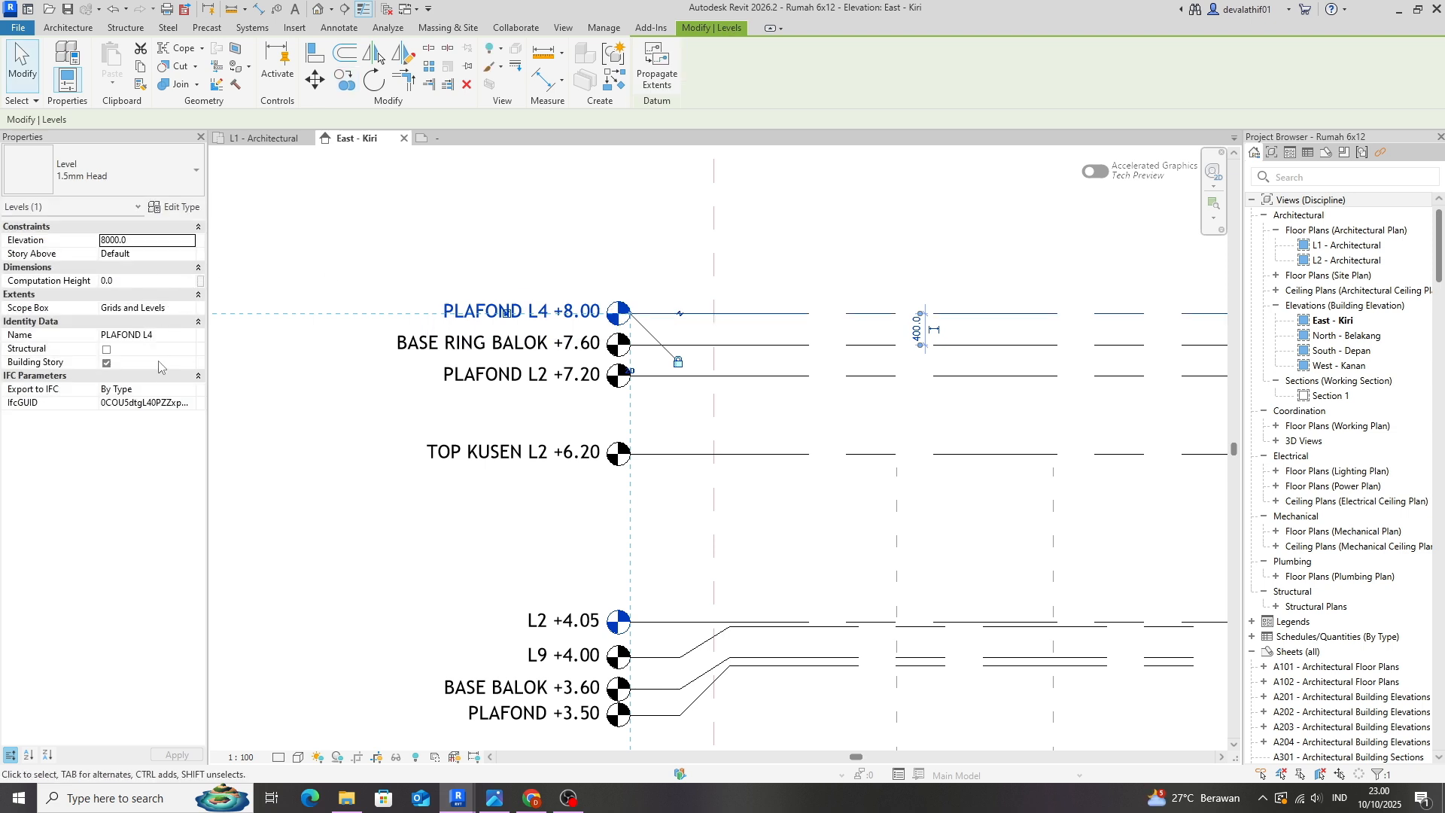
Rename the new topmost level at +8.00 as TOP RING BALOK.
left_click(159, 336)
left_click(38, 334)
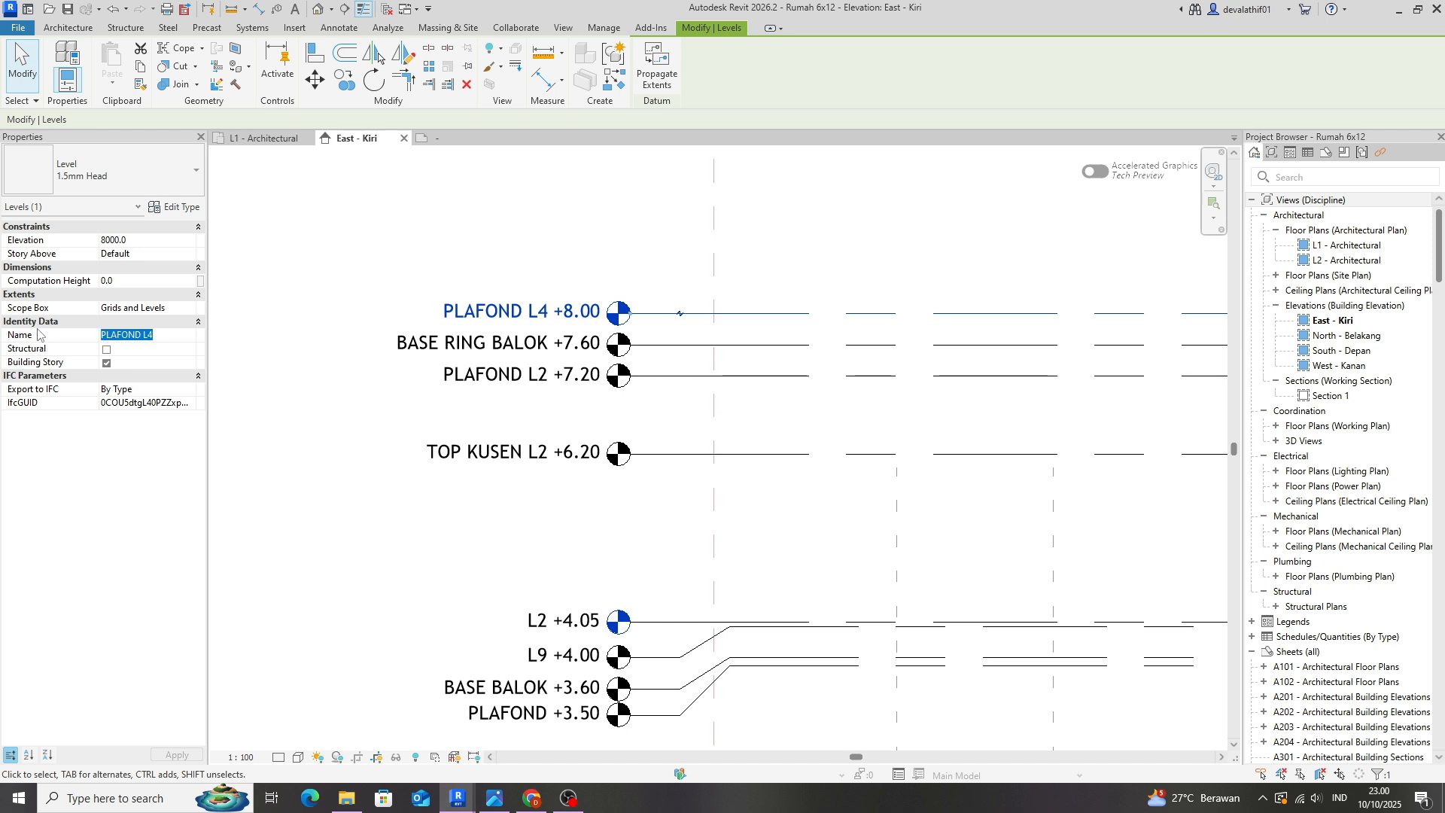
type("T")
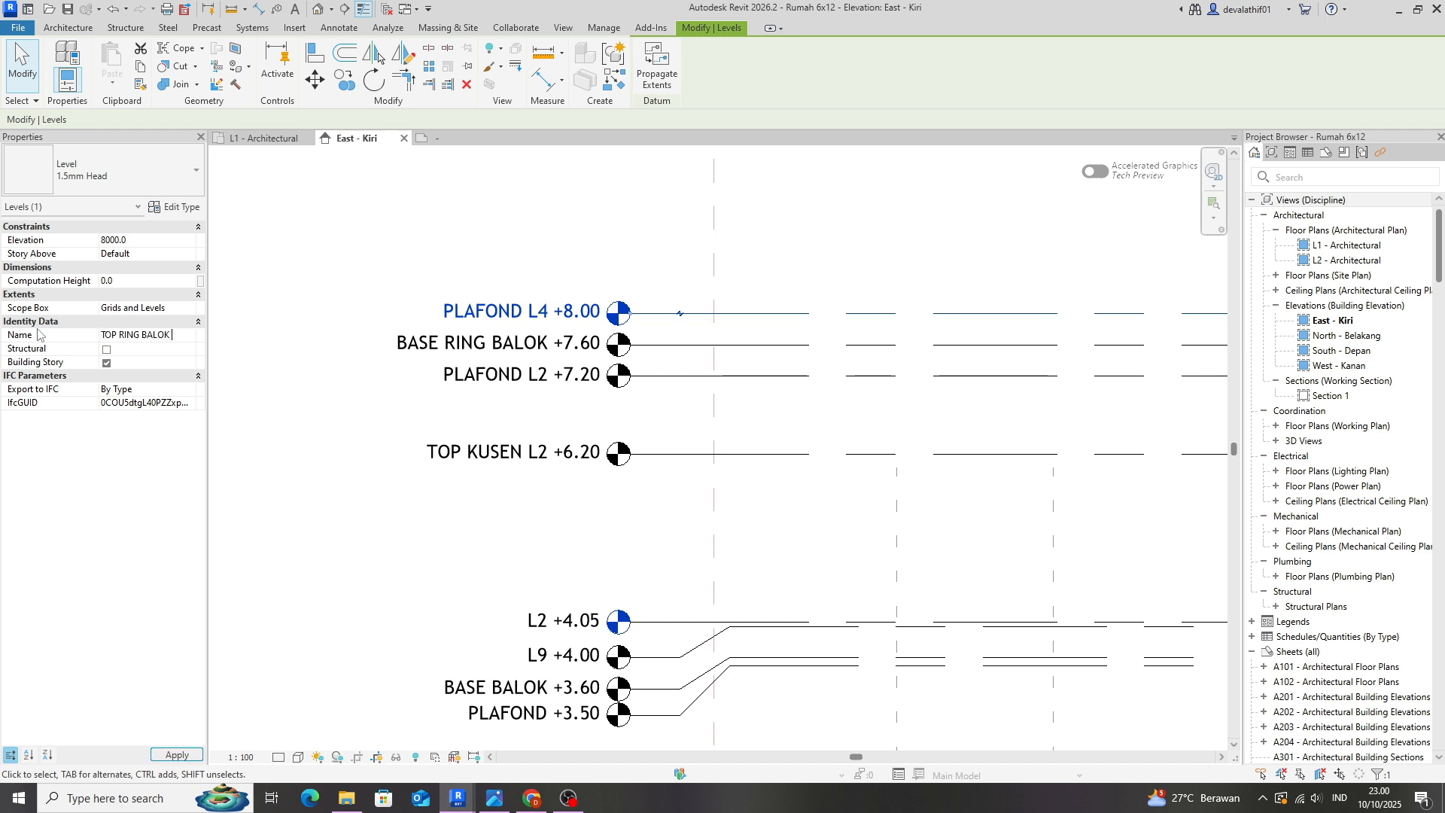
type("OP RING BALOK")
key("Return")
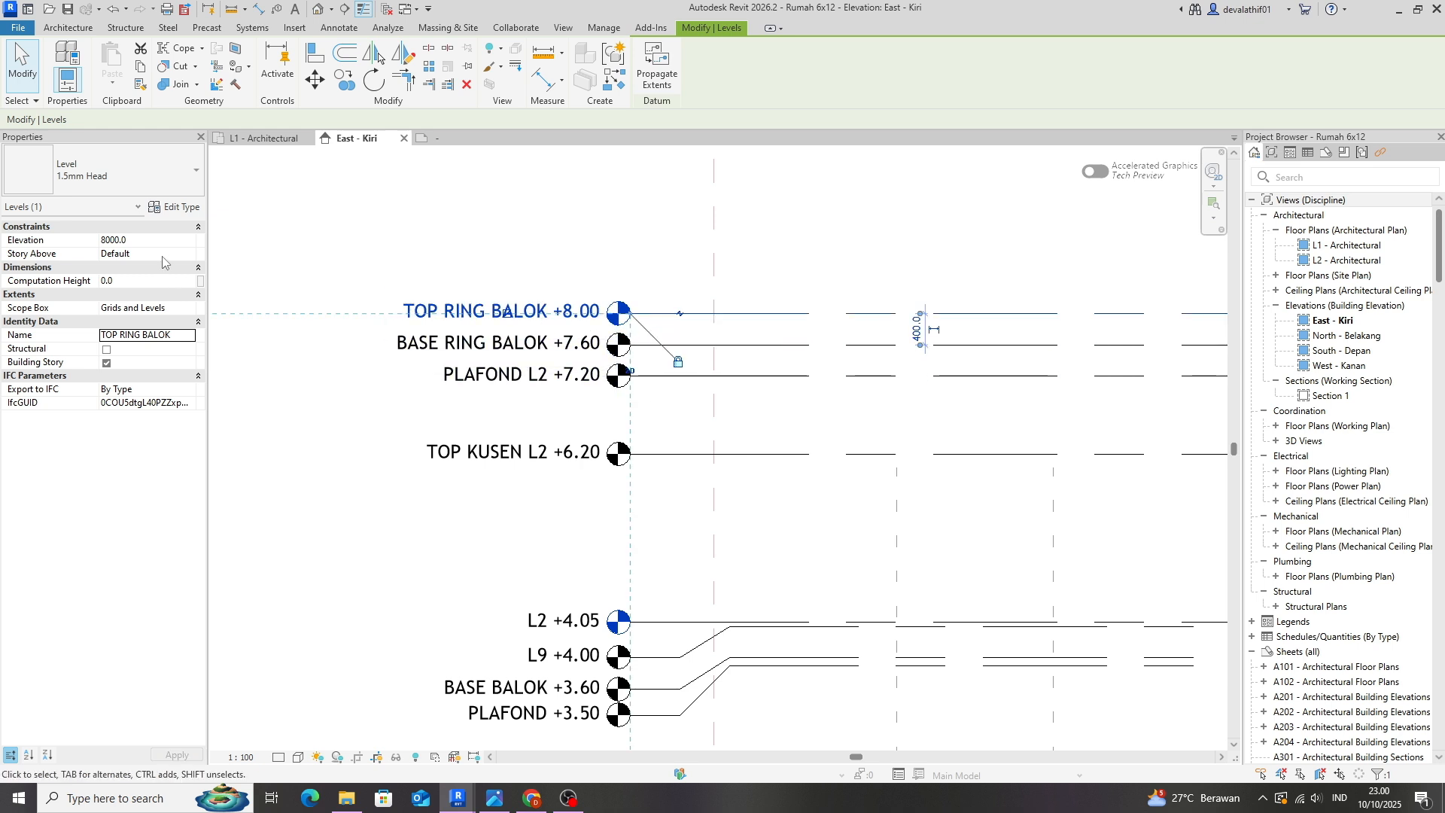
scroll(646, 469, "down", 5)
middle_click_drag(1184, 465, 968, 490)
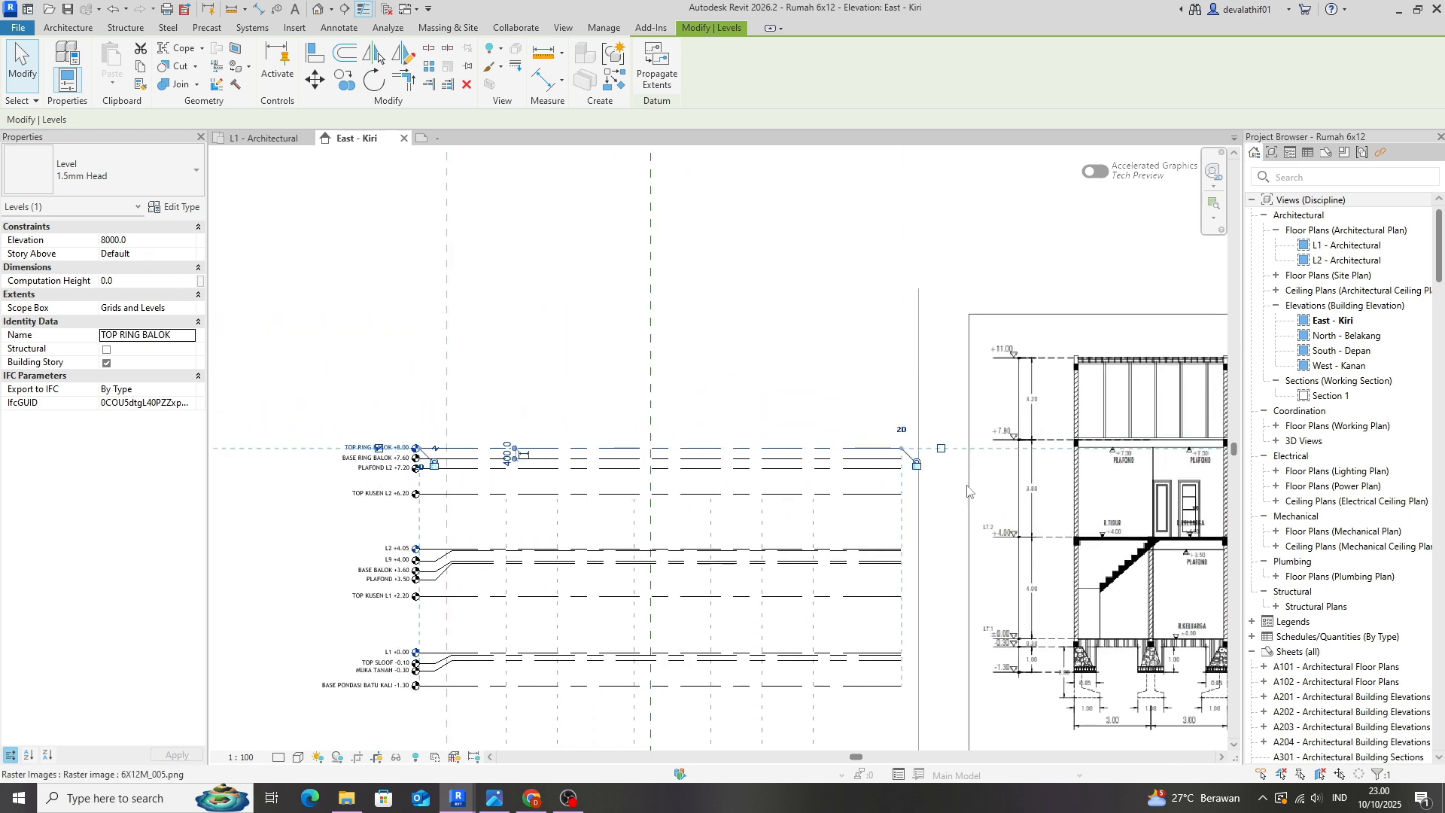
Check the upper ring beam height on the reference section and set the TOP RING BALOK level's elevation to 7800 mm.
scroll(1029, 442, "up", 2)
scroll(1028, 442, "up", 2)
scroll(1093, 444, "down", 3)
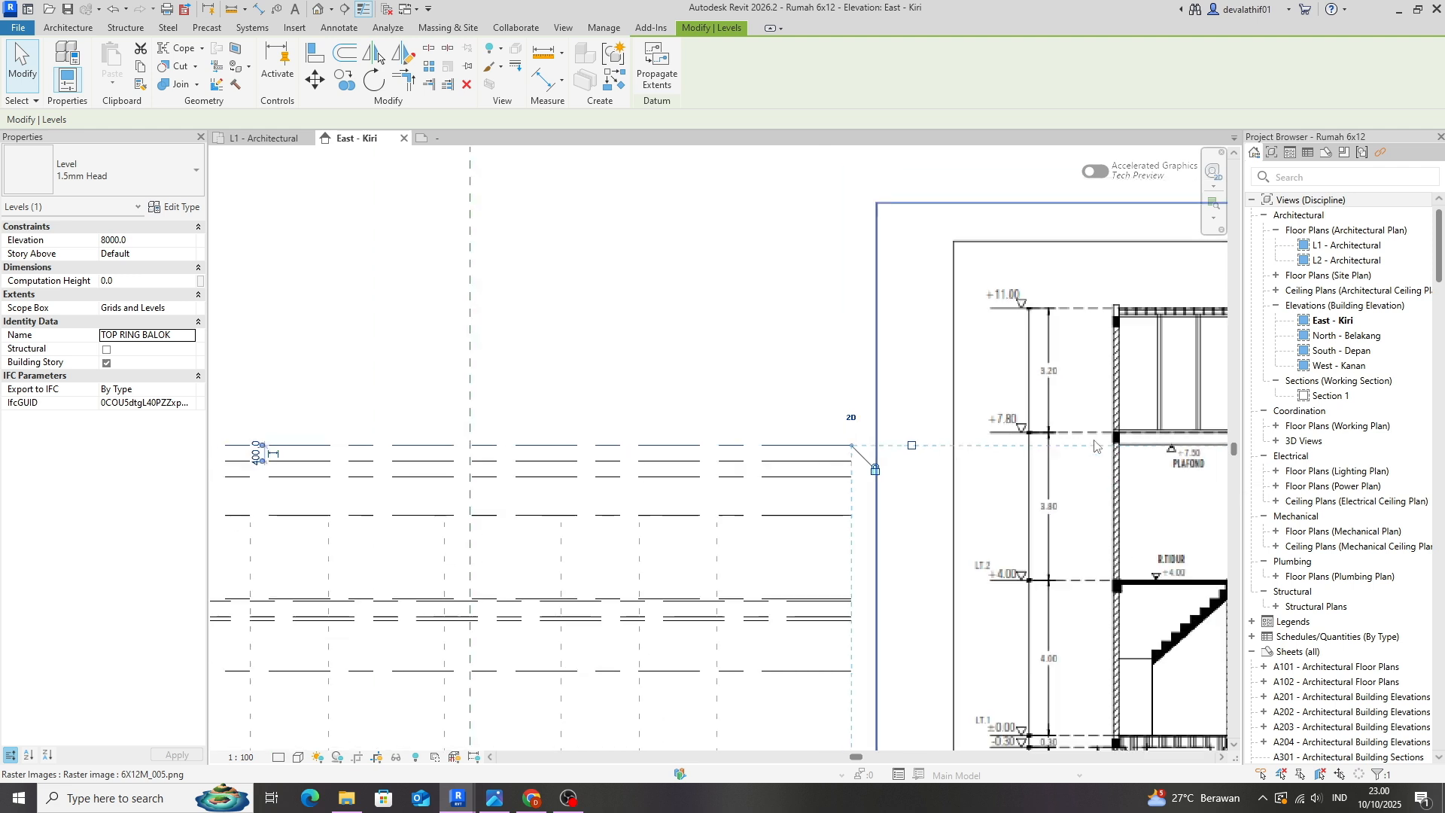
middle_click_drag(861, 467, 1168, 474)
middle_click_drag(474, 501, 153, 539)
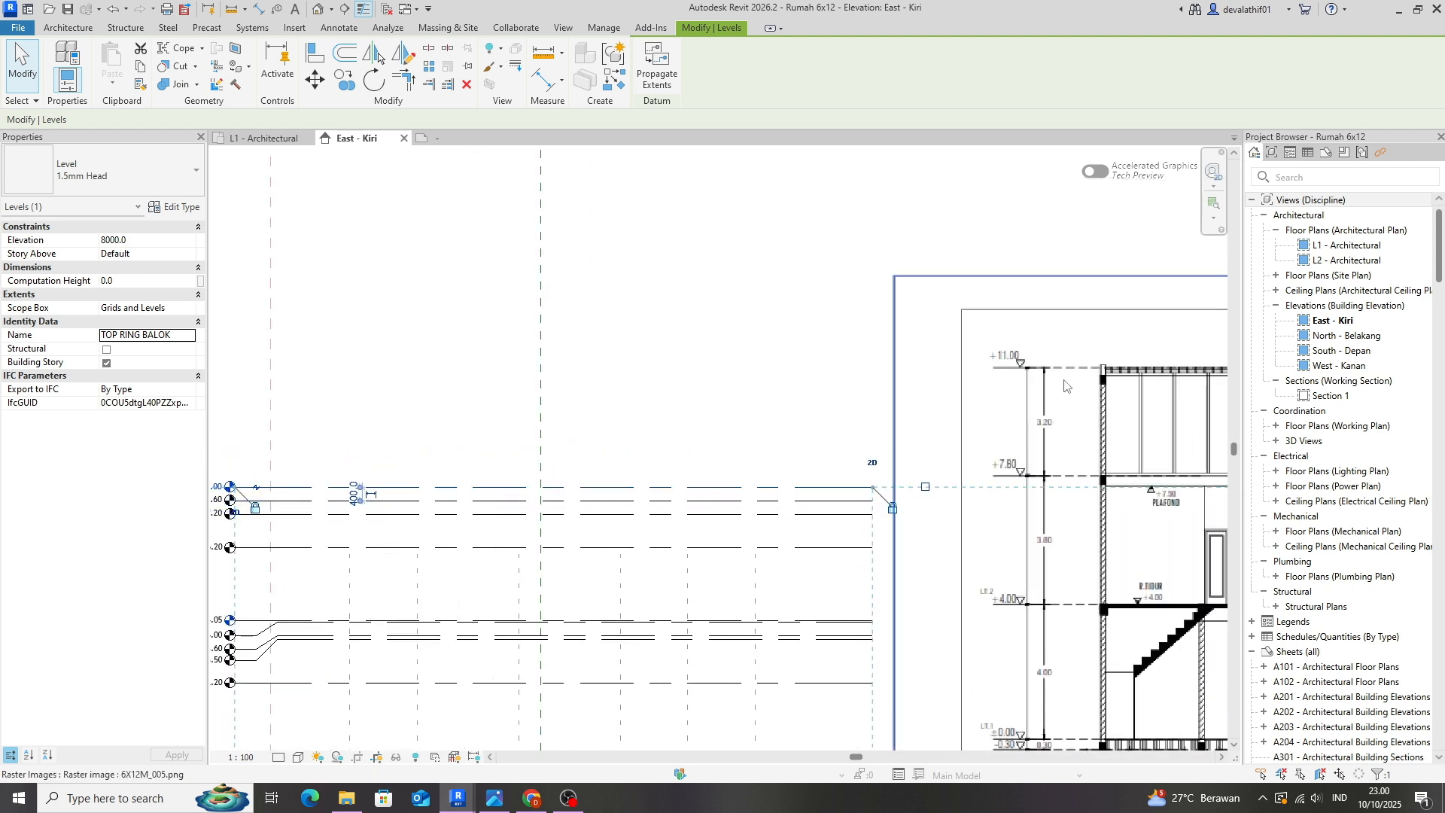
scroll(1028, 383, "up", 2)
middle_click_drag(570, 470, 971, 422)
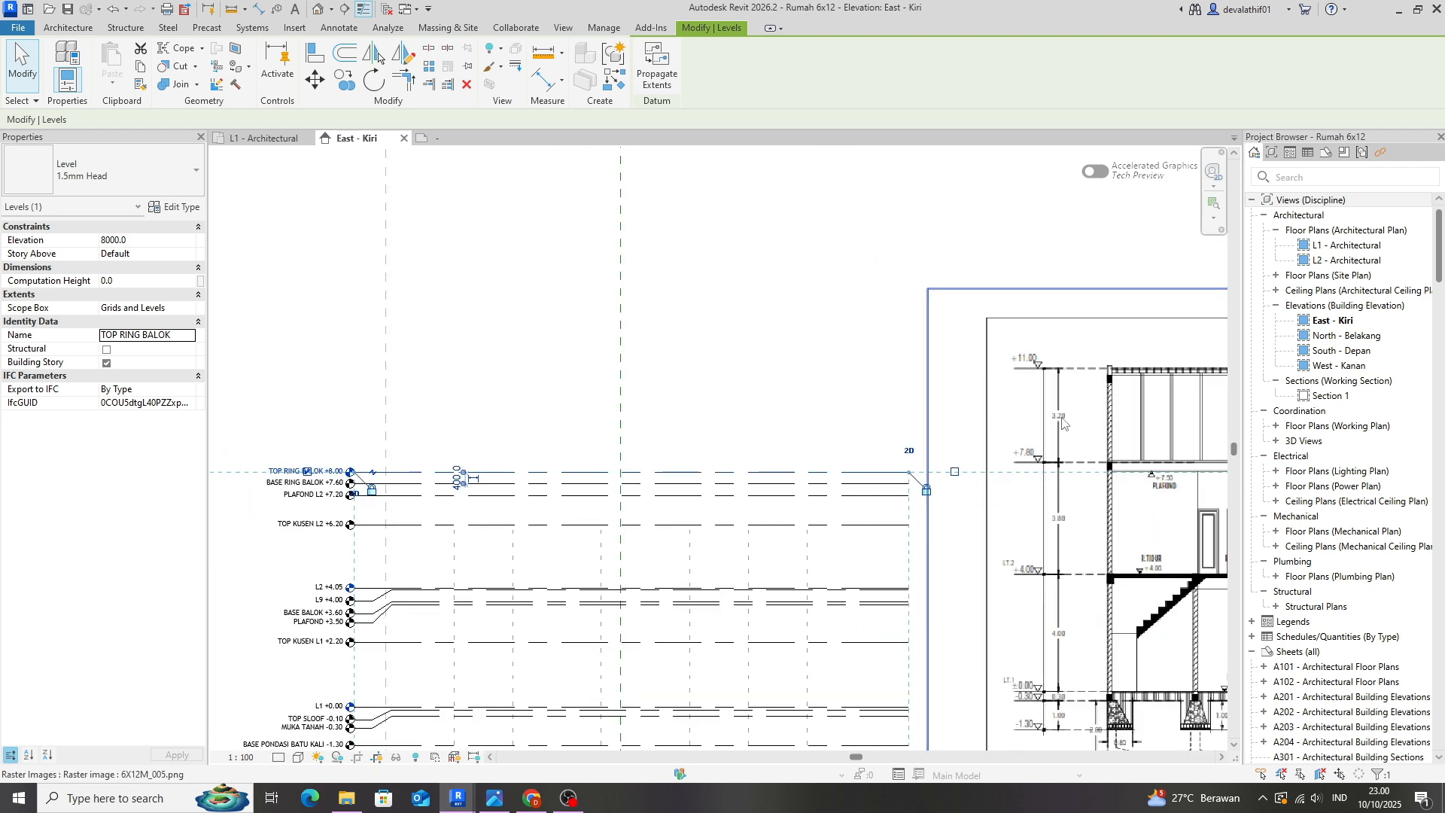
scroll(313, 474, "up", 1)
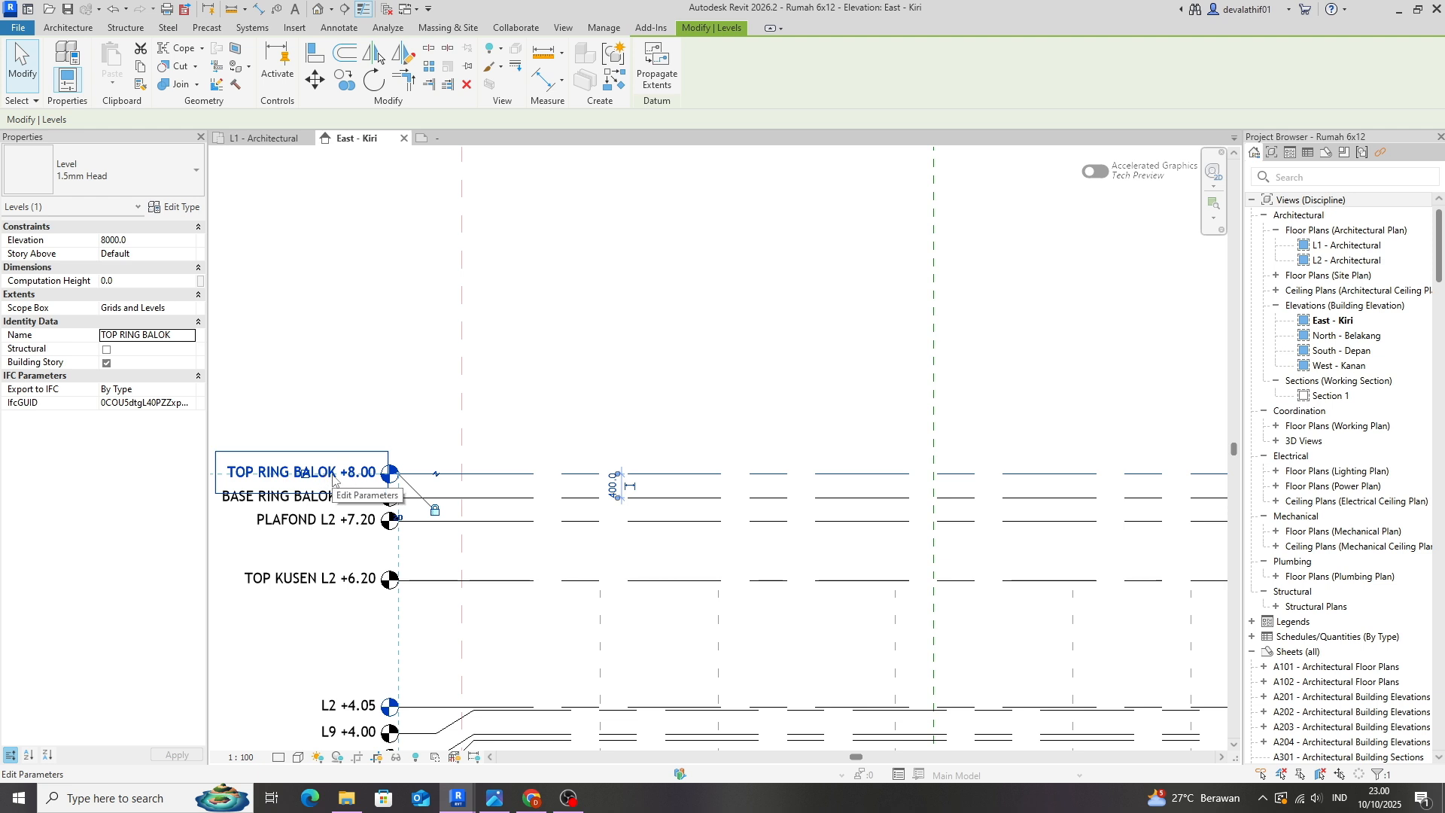
scroll(333, 479, "up", 1)
middle_click_drag(462, 516, 566, 516)
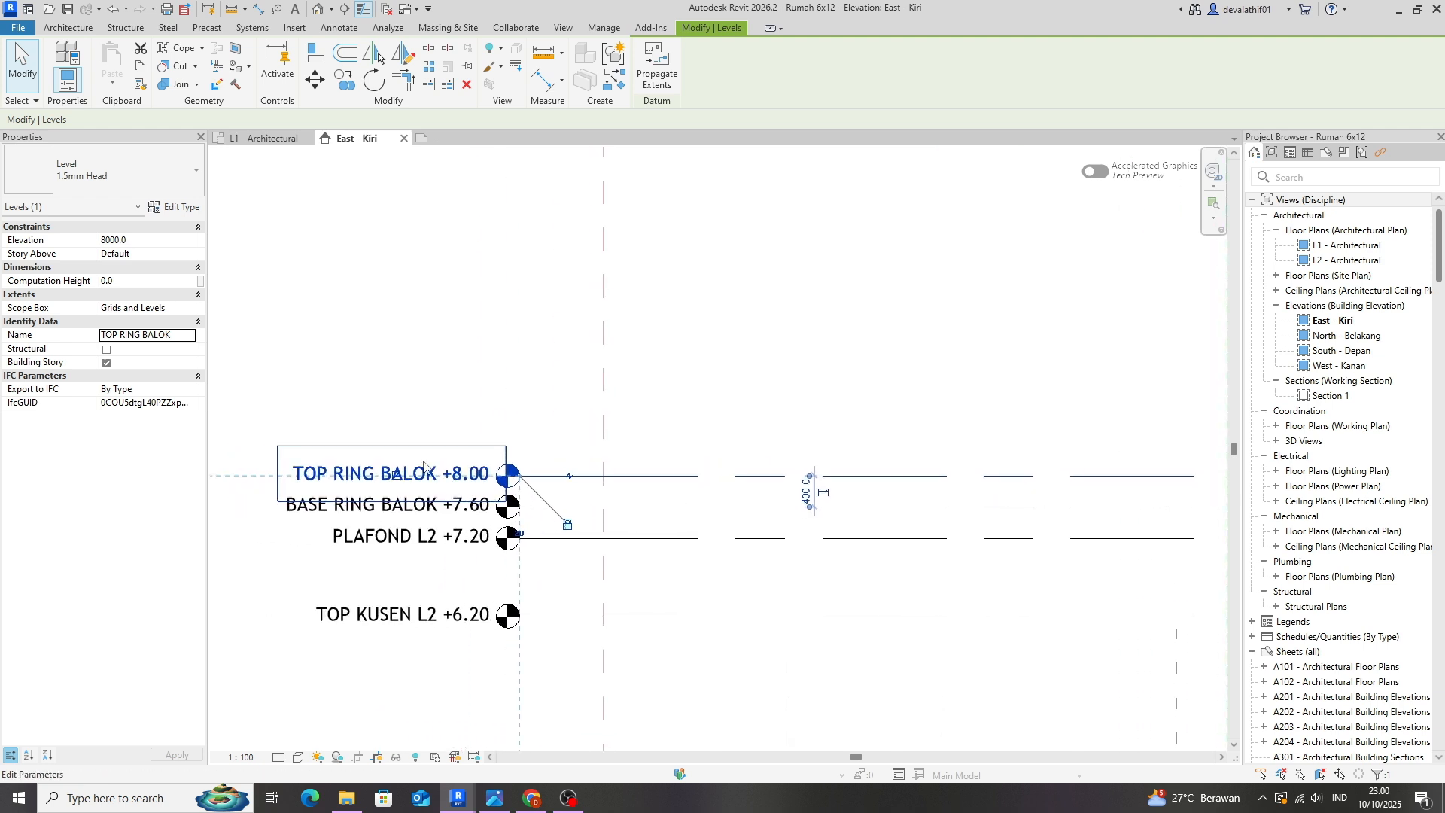
left_click(134, 241)
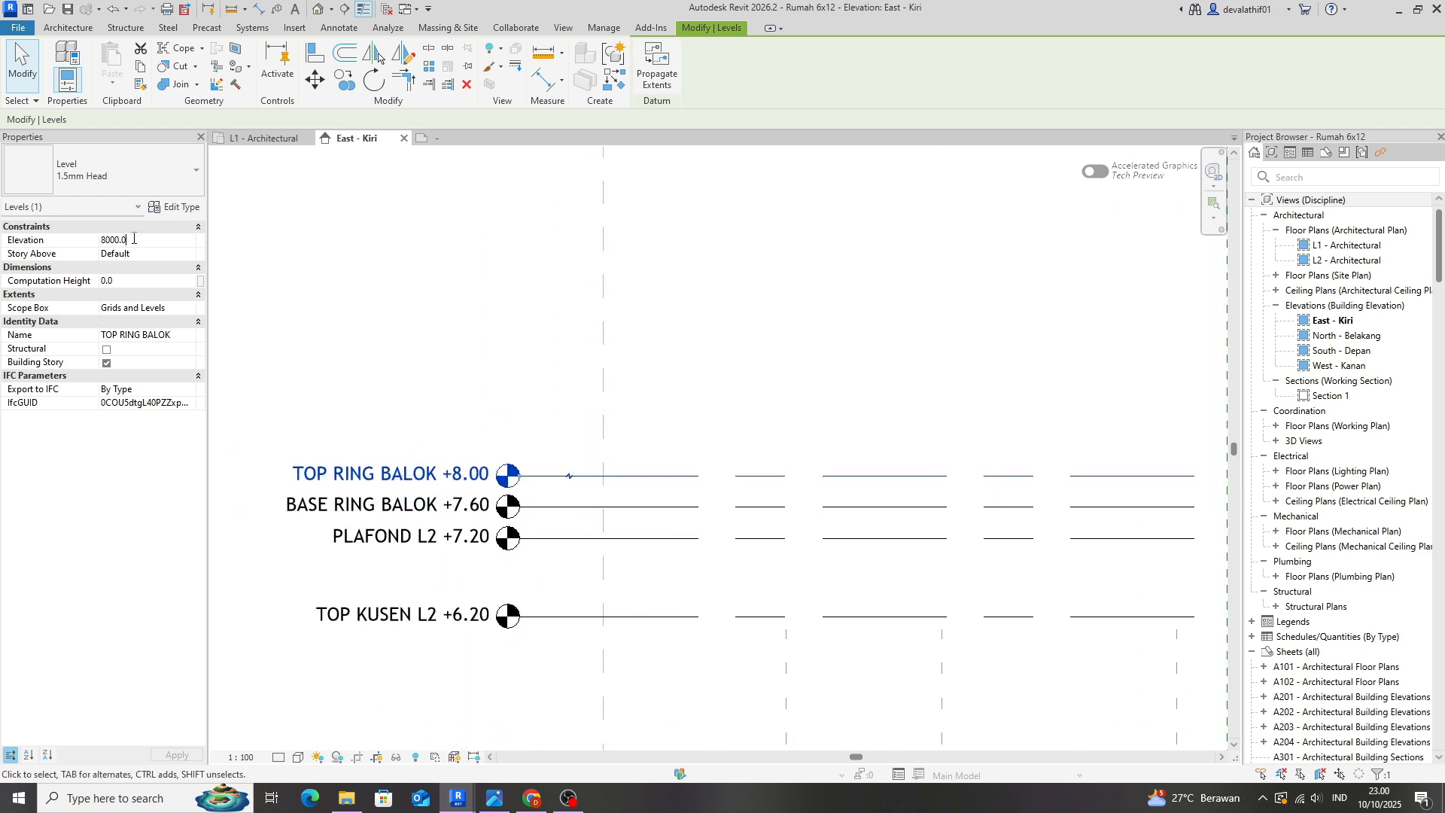
type("78")
left_click(448, 399)
Extend the upper ends of the aligned vertical grid lines 1 to 6 well above the TOP RING BALOK level.
scroll(553, 413, "down", 2)
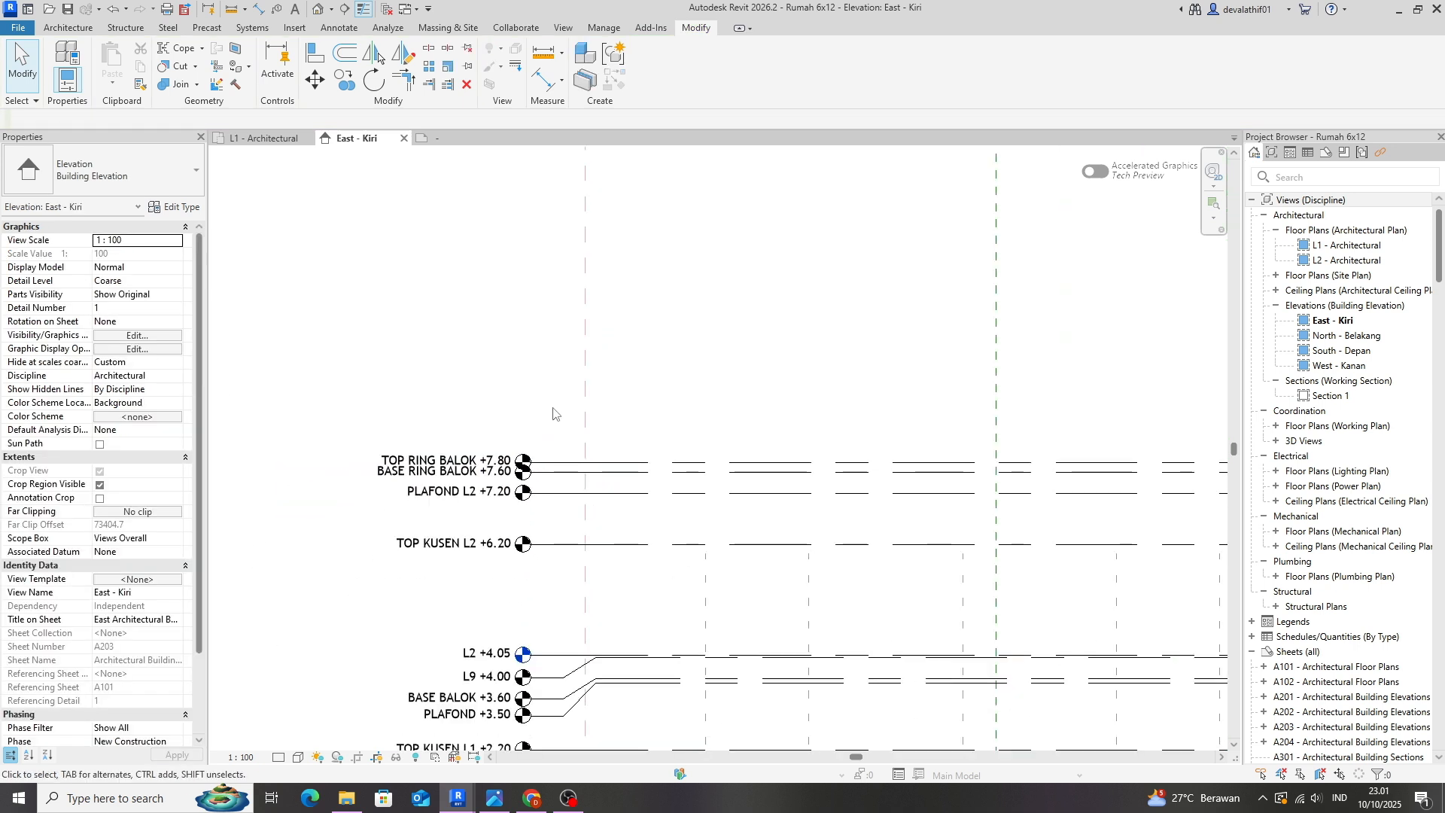
scroll(553, 414, "down", 3)
left_click(620, 609)
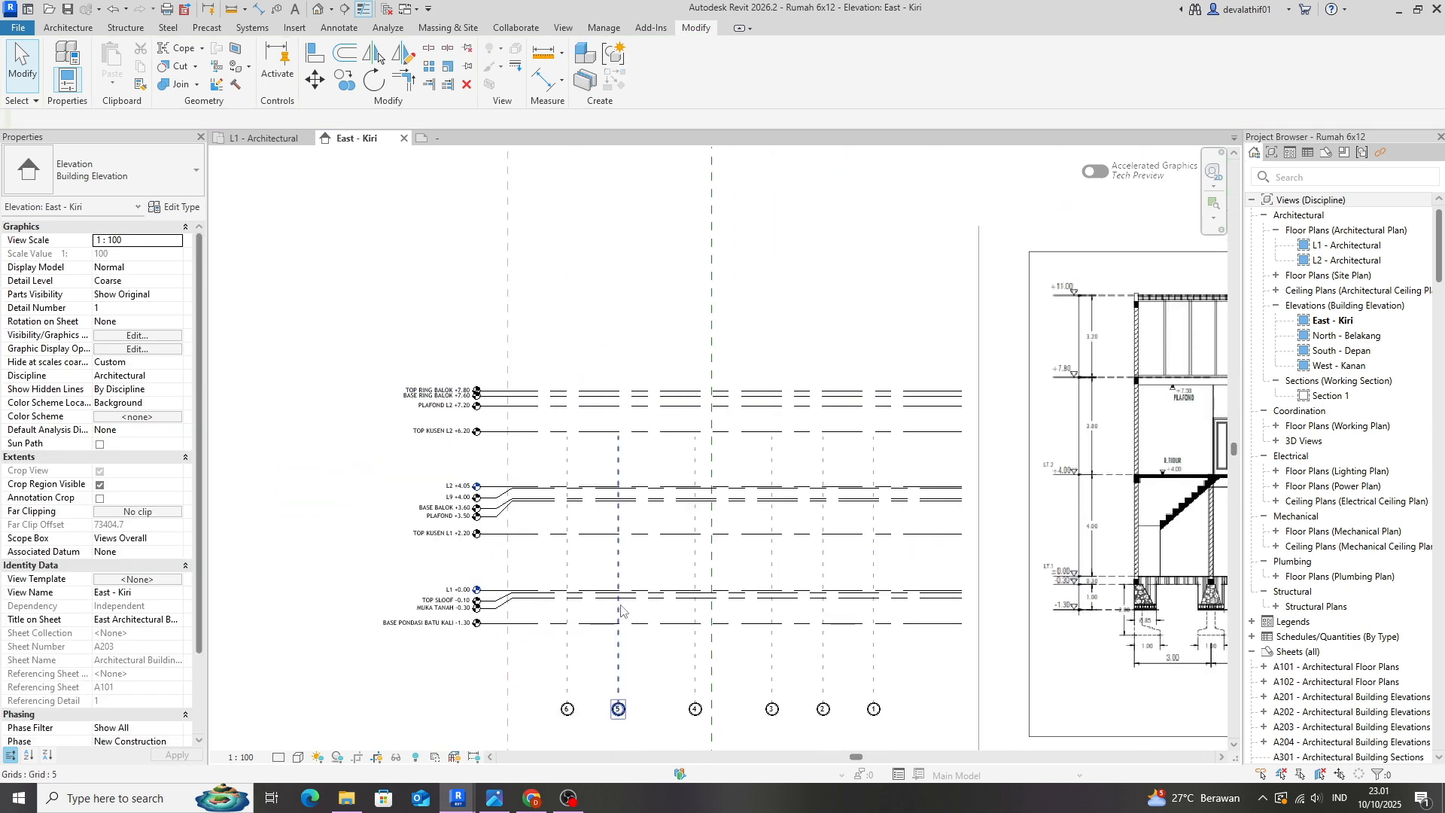
key("Escape")
scroll(554, 565, "up", 3)
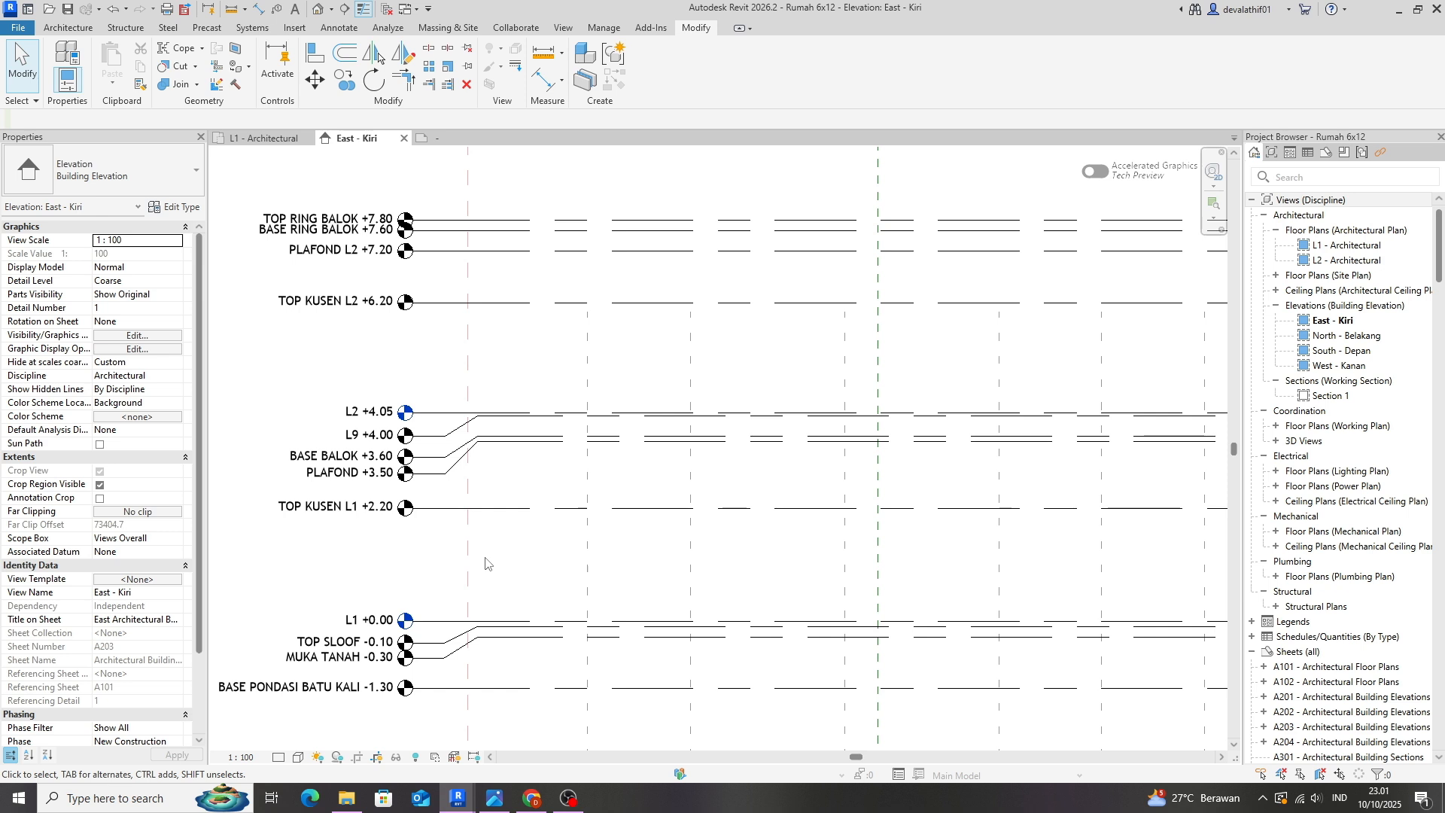
scroll(485, 572, "down", 2)
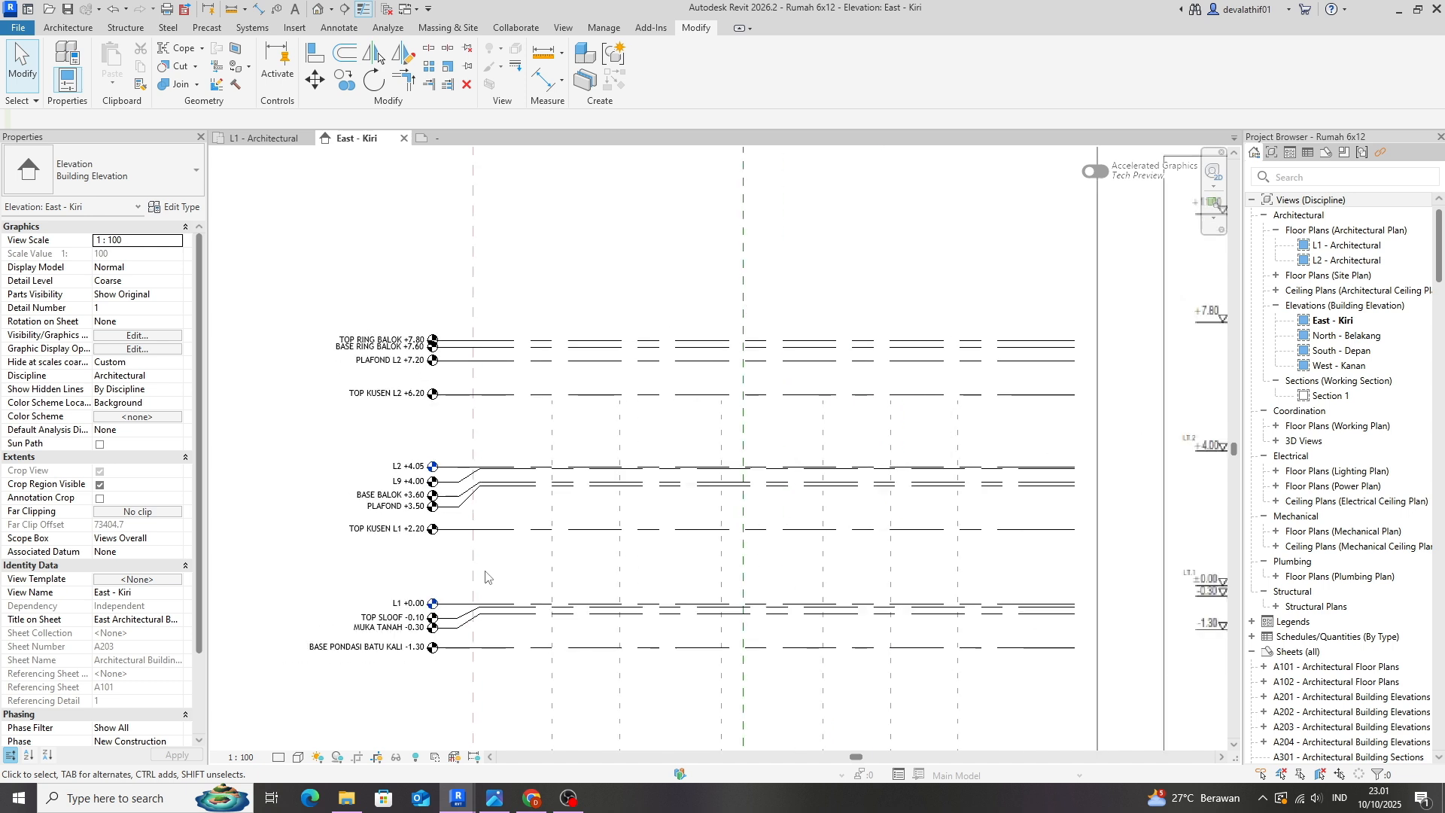
scroll(486, 577, "down", 1)
left_click(544, 734)
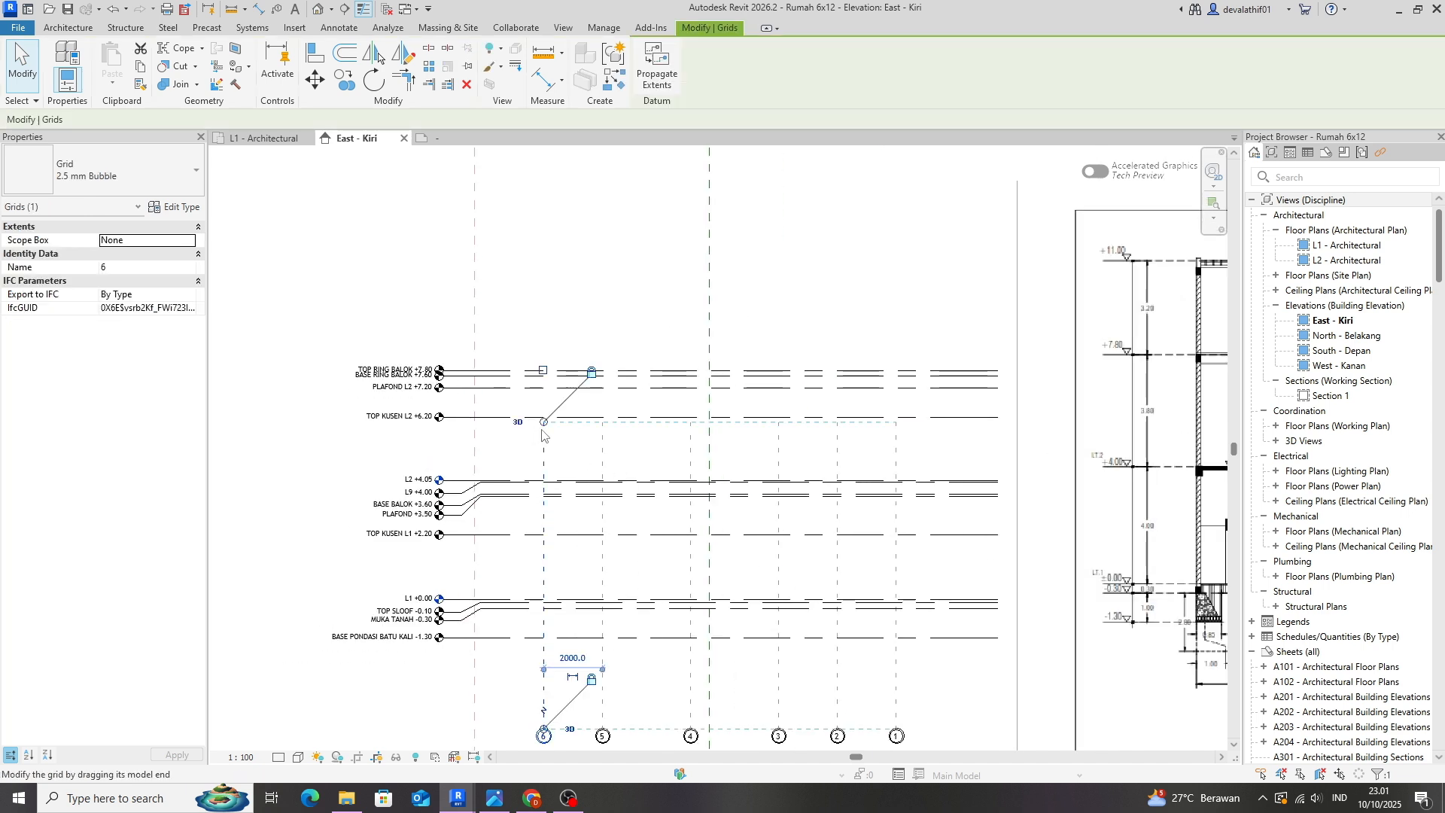
left_click_drag(544, 420, 545, 222)
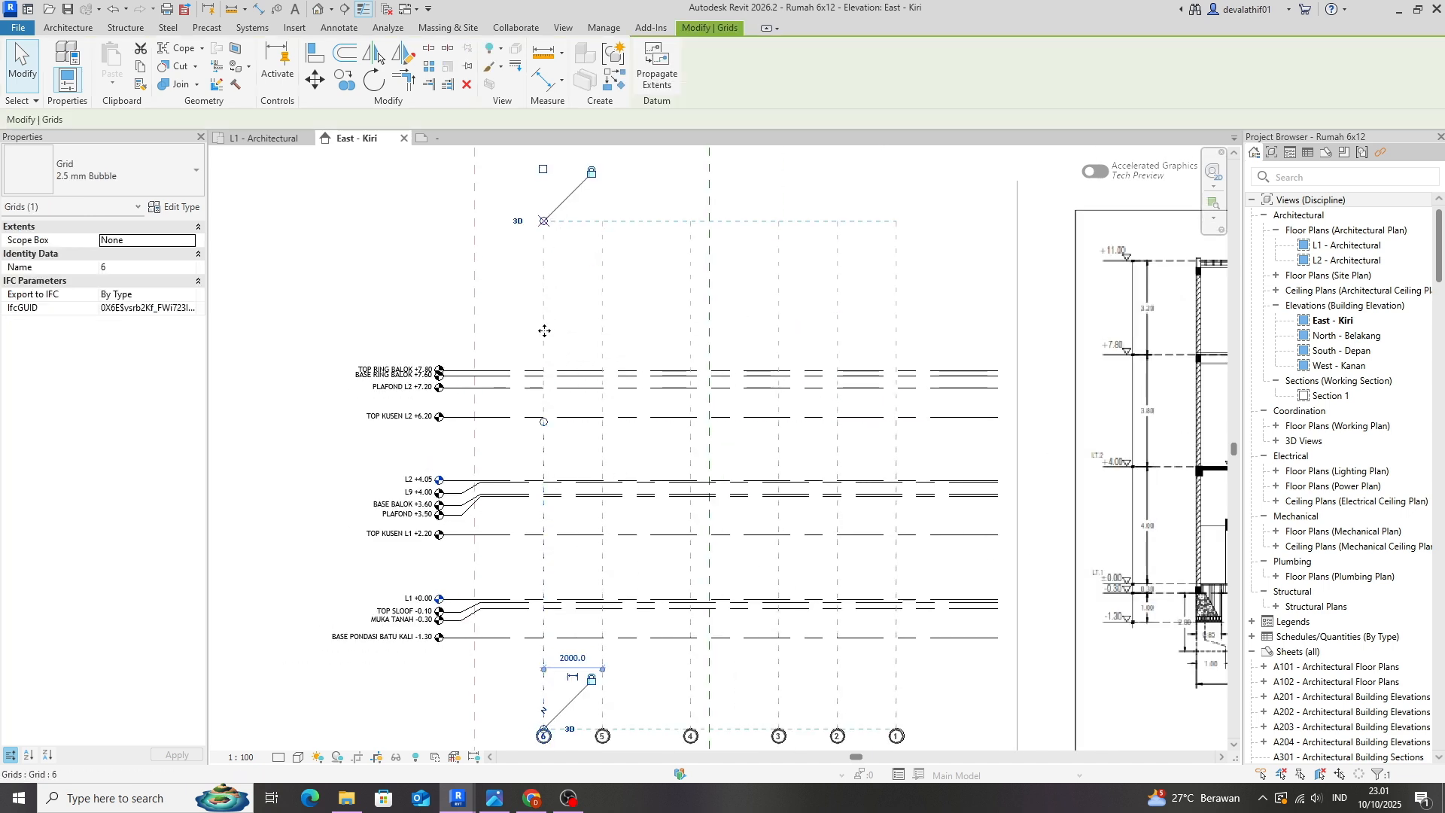
left_click(569, 333)
Try to change the line pattern of the 1.5mm Head level type from the TOP KUSEN L2 level to Dash 1.5mm.
scroll(489, 468, "up", 2)
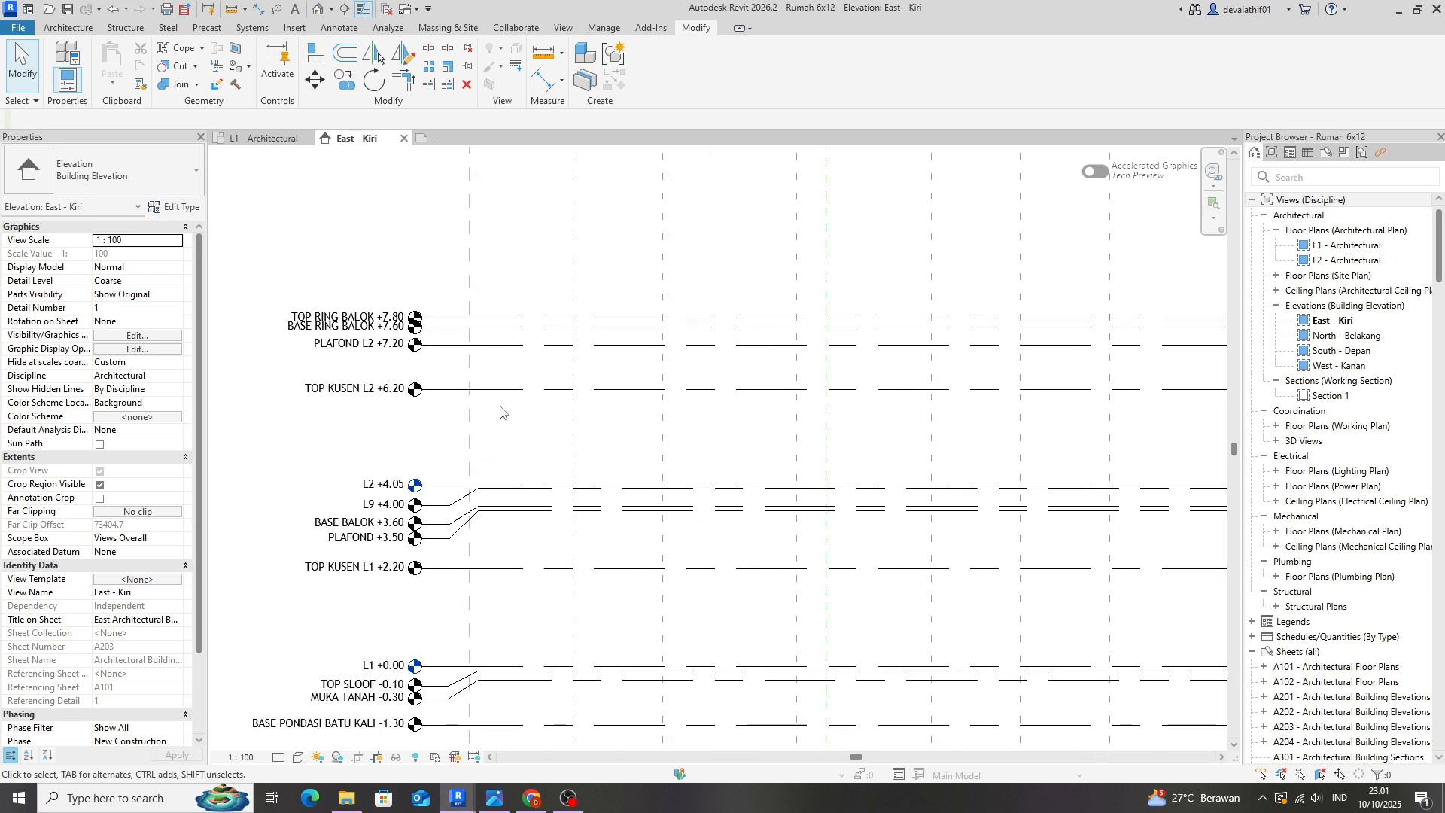
left_click(504, 390)
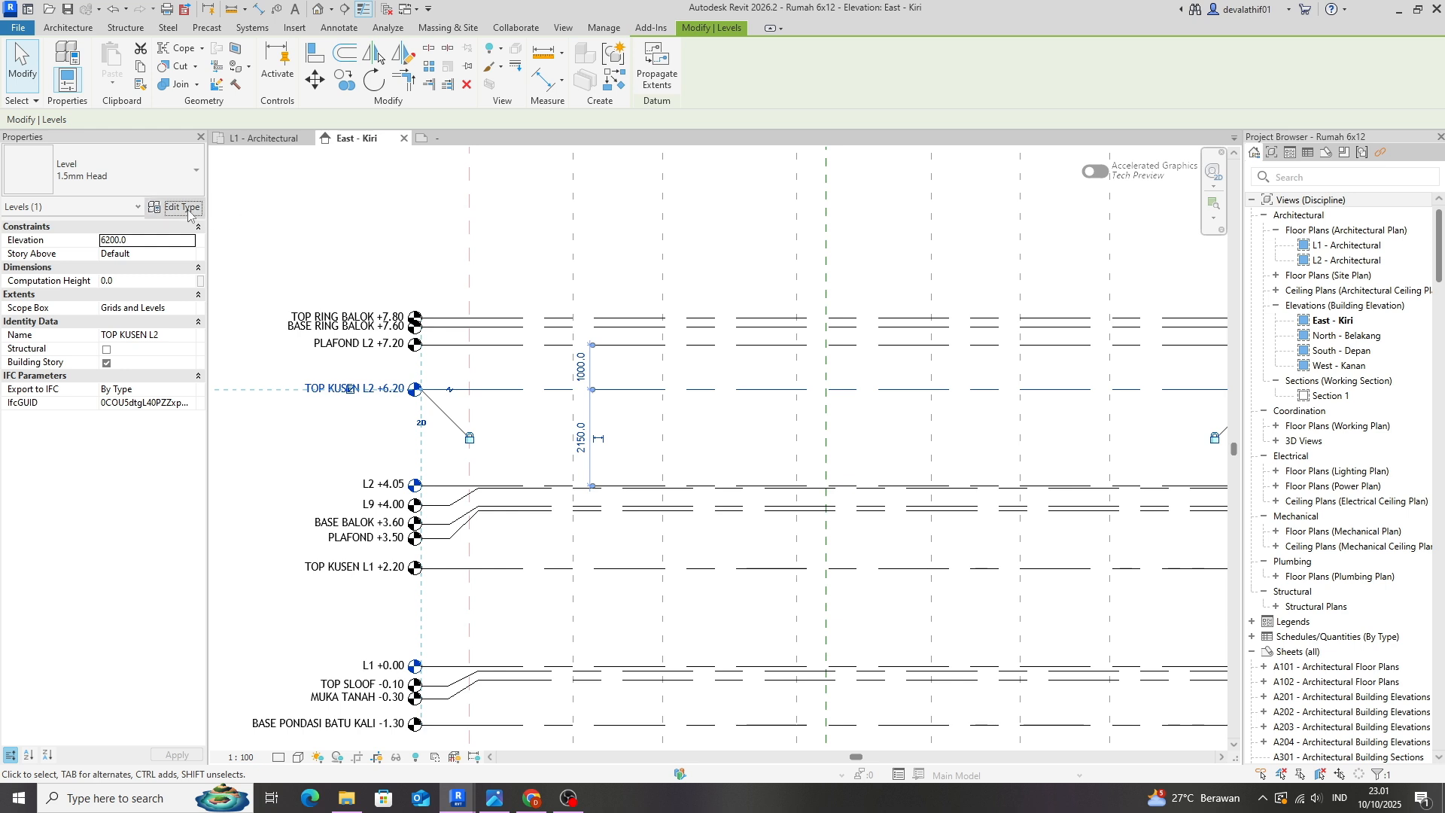
left_click(178, 207)
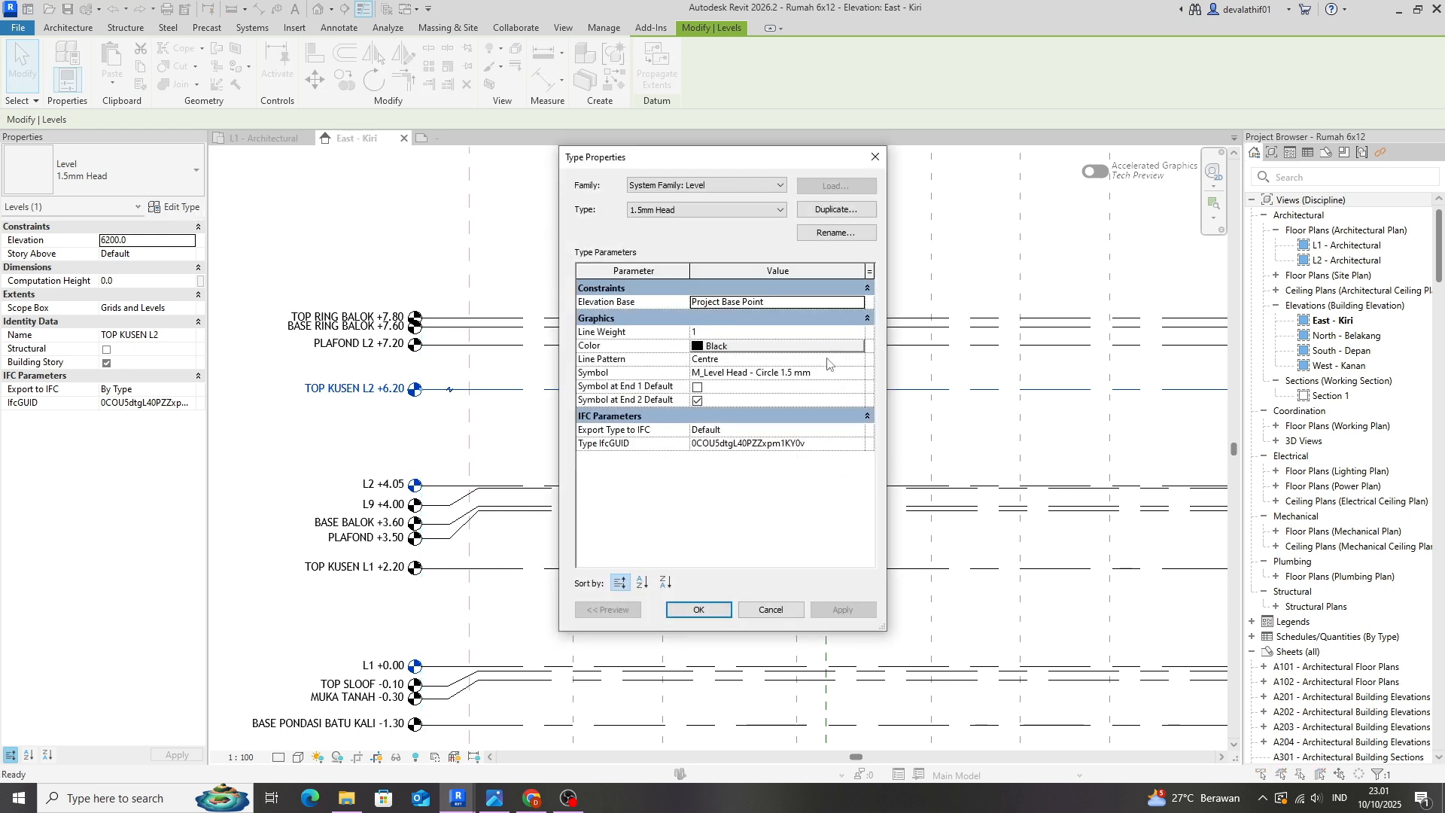
left_click(856, 363)
left_click(857, 363)
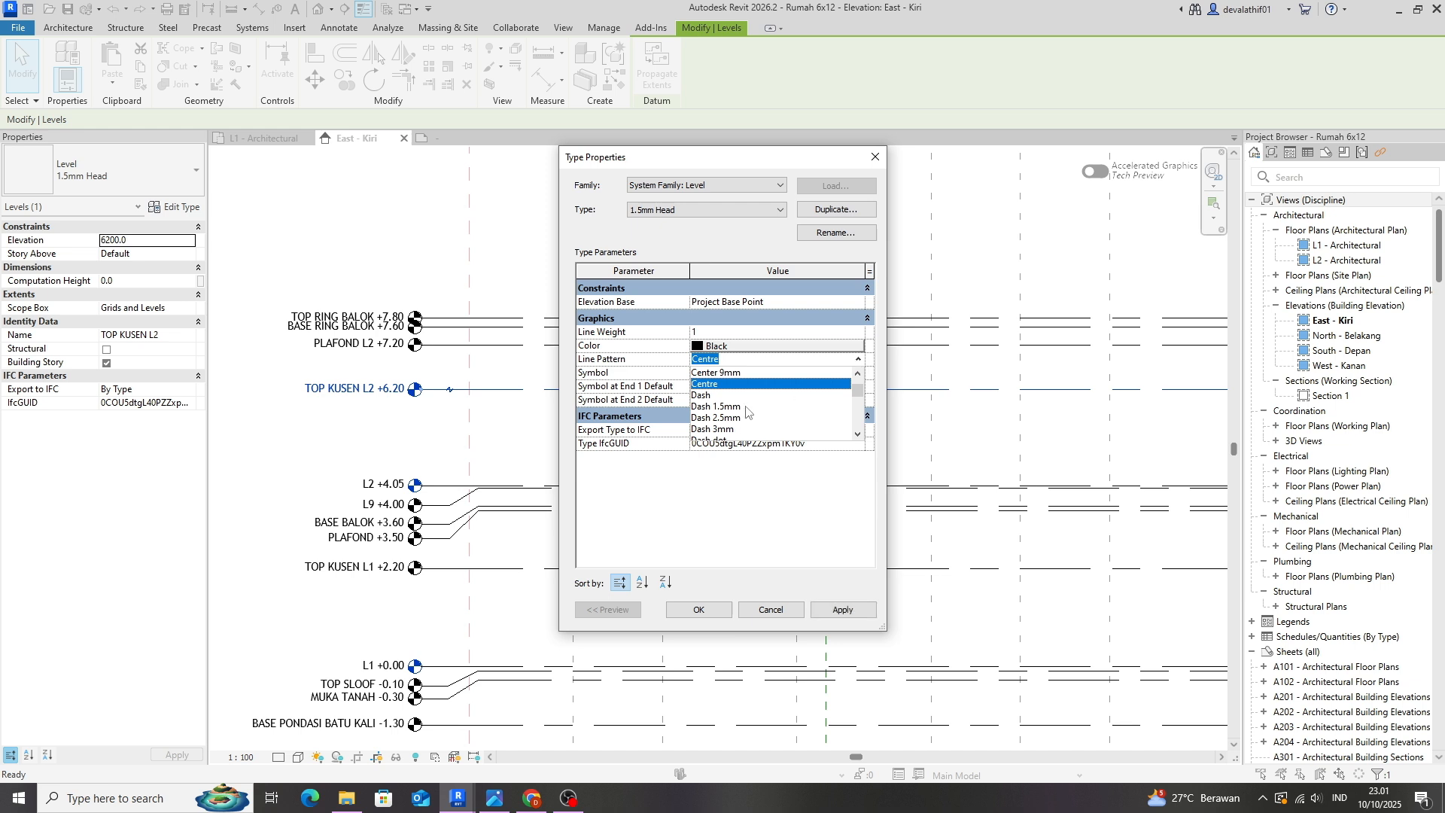
left_click(752, 402)
left_click(858, 360)
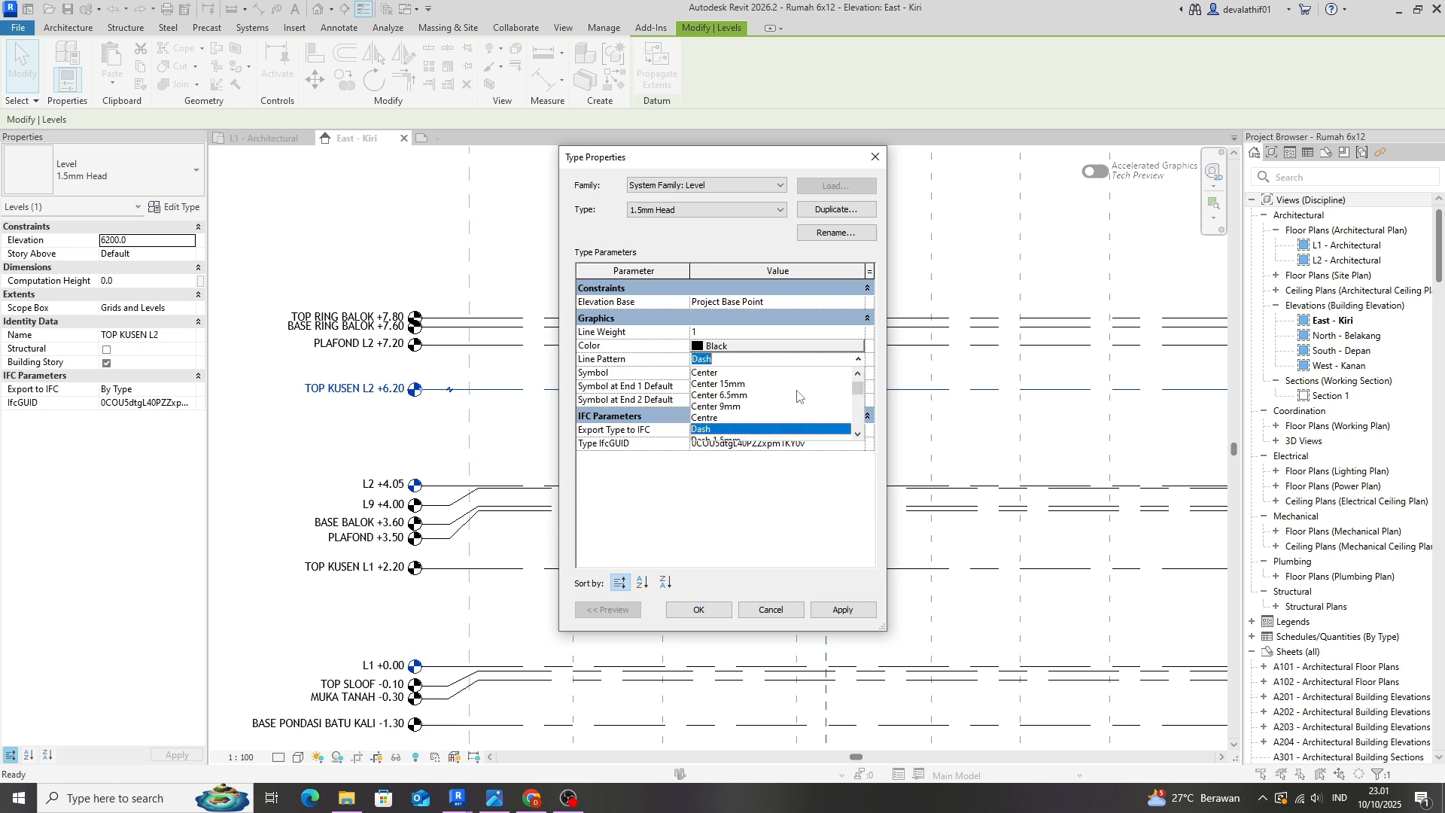
scroll(744, 390, "down", 2)
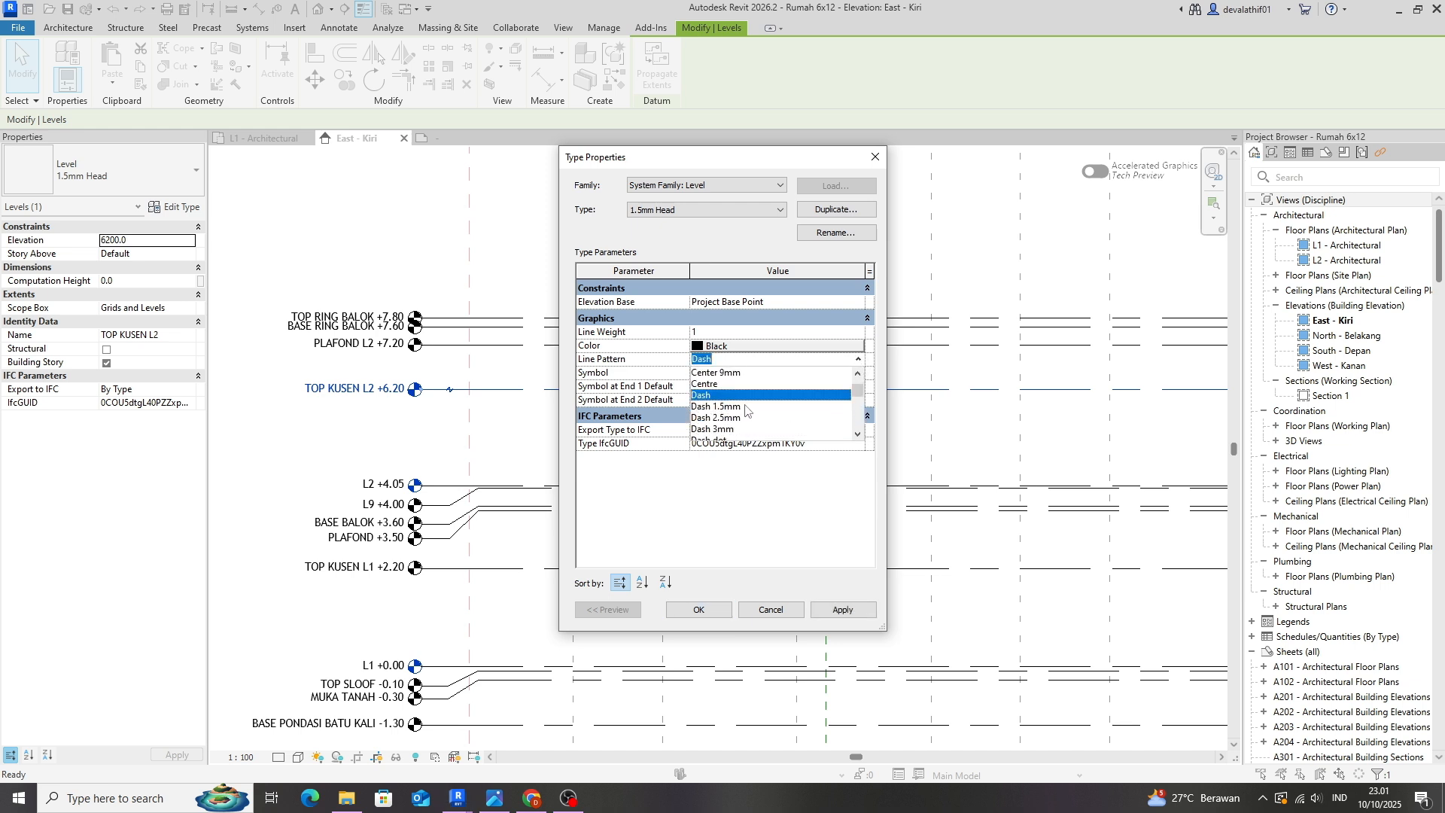
left_click(744, 406)
left_click(842, 609)
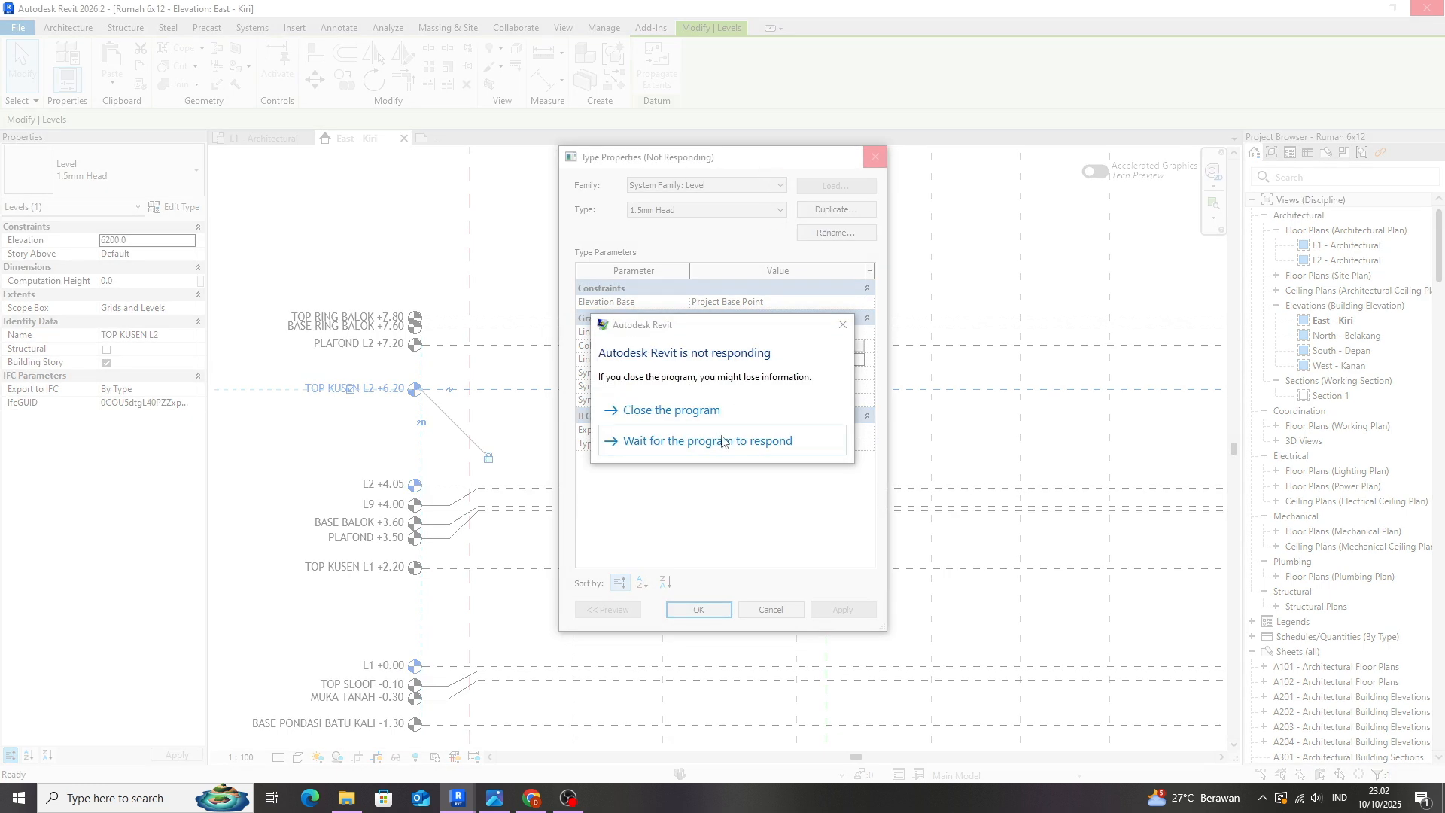
left_click(714, 442)
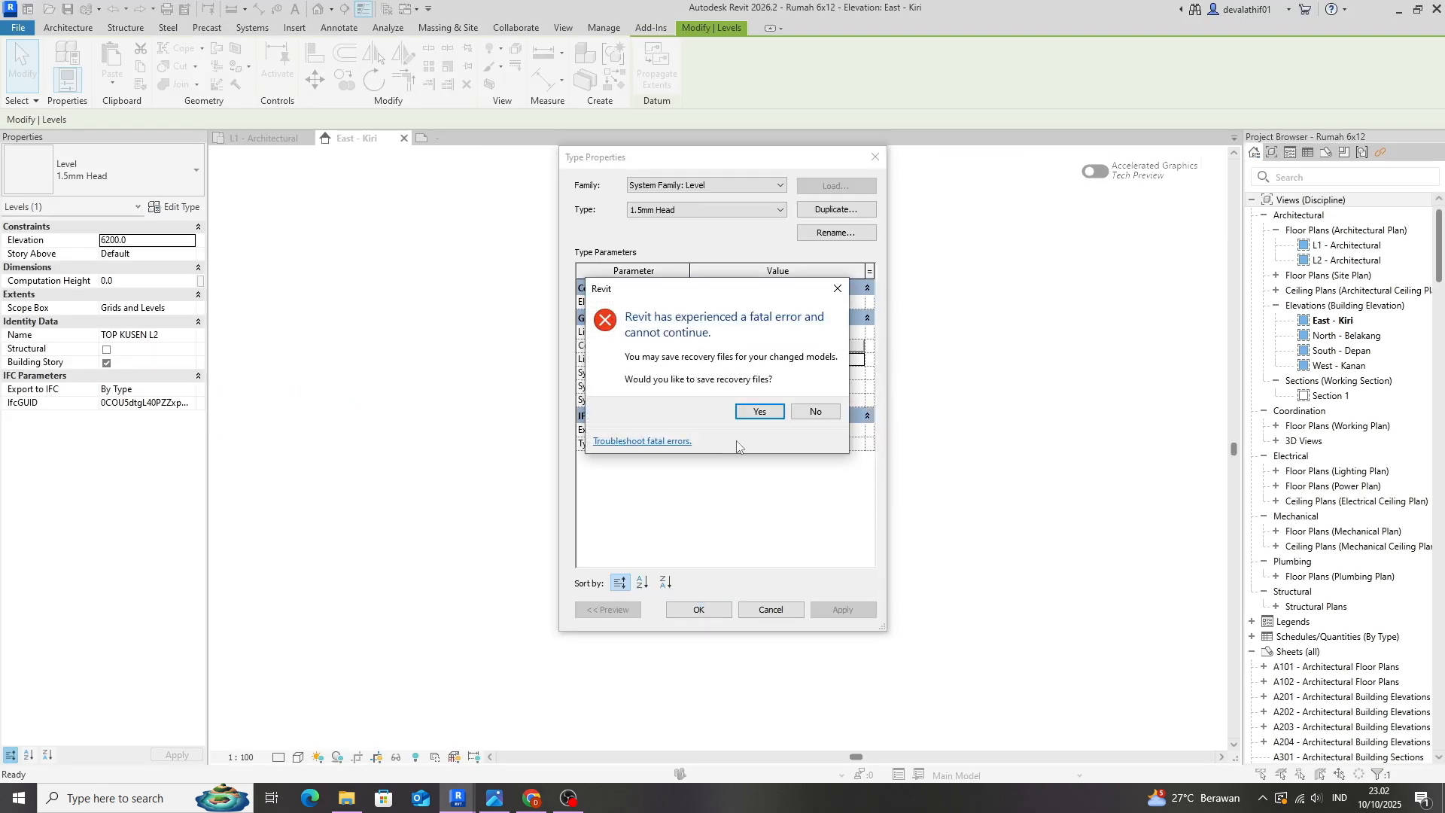
Save recovery copies of the Rumah 6x12 project and the M_Level Head - Circle 1.5 mm family, and dismiss the error report.
left_click(759, 411)
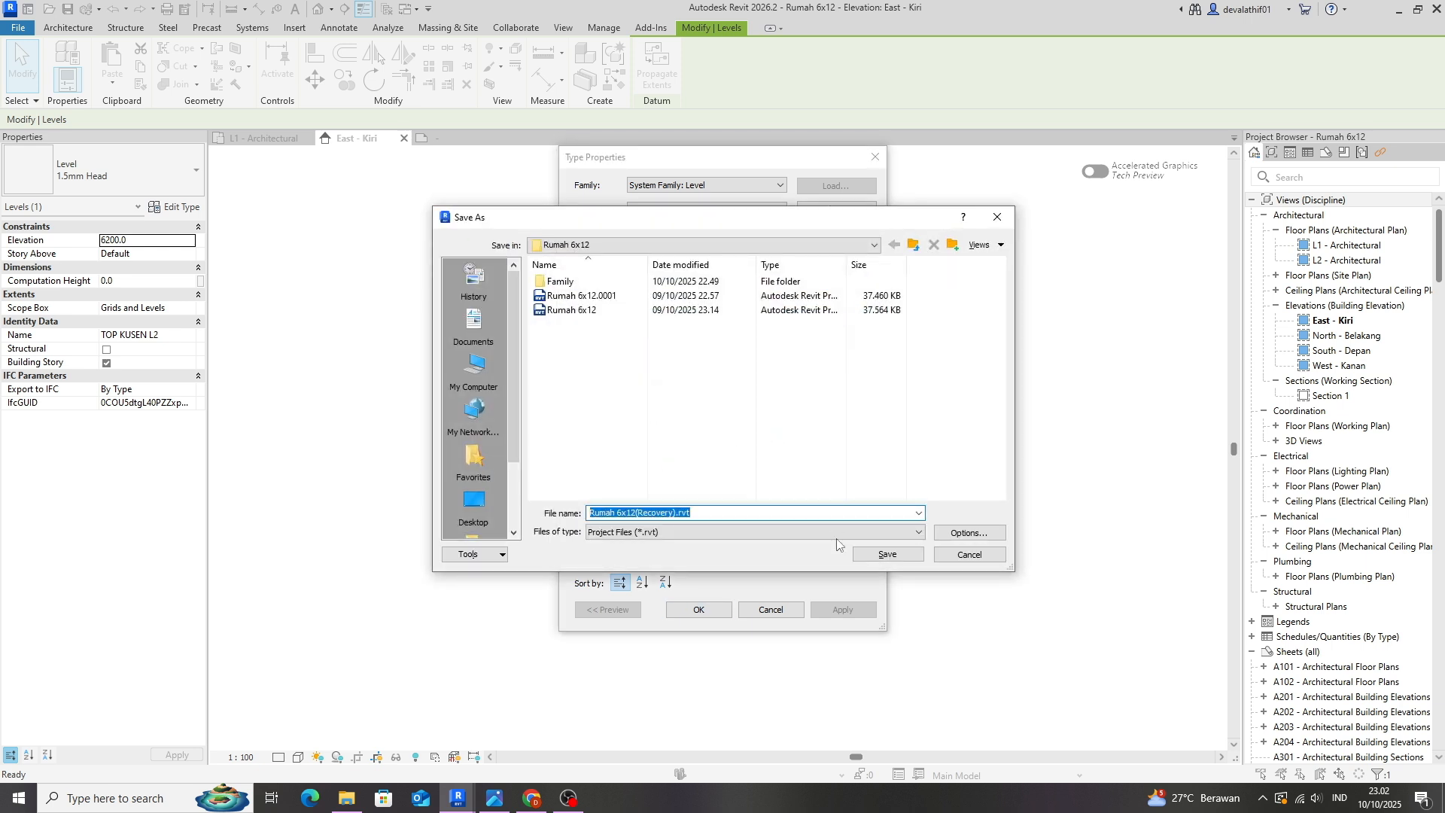
left_click(886, 556)
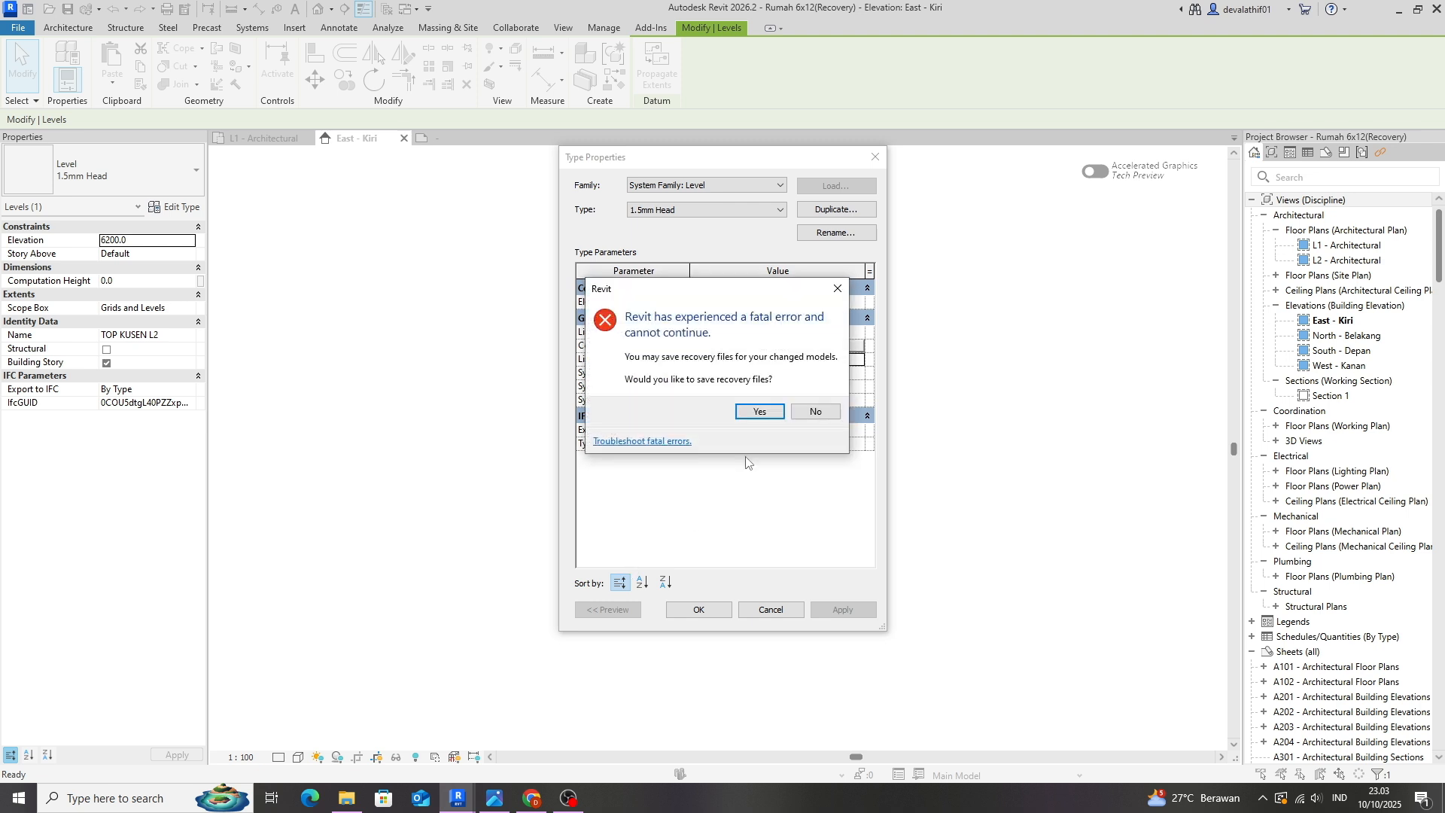
left_click(759, 411)
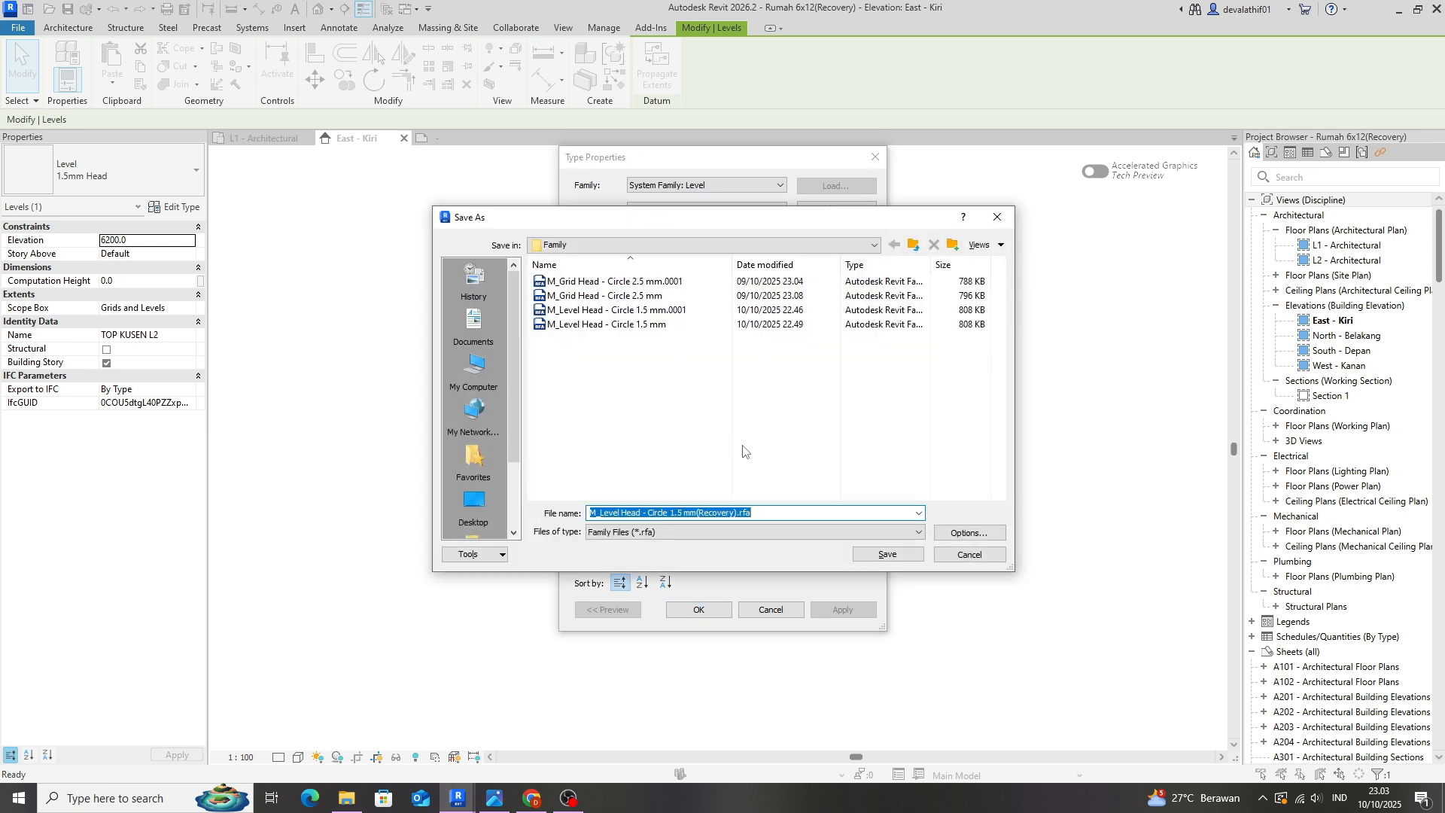
left_click(856, 556)
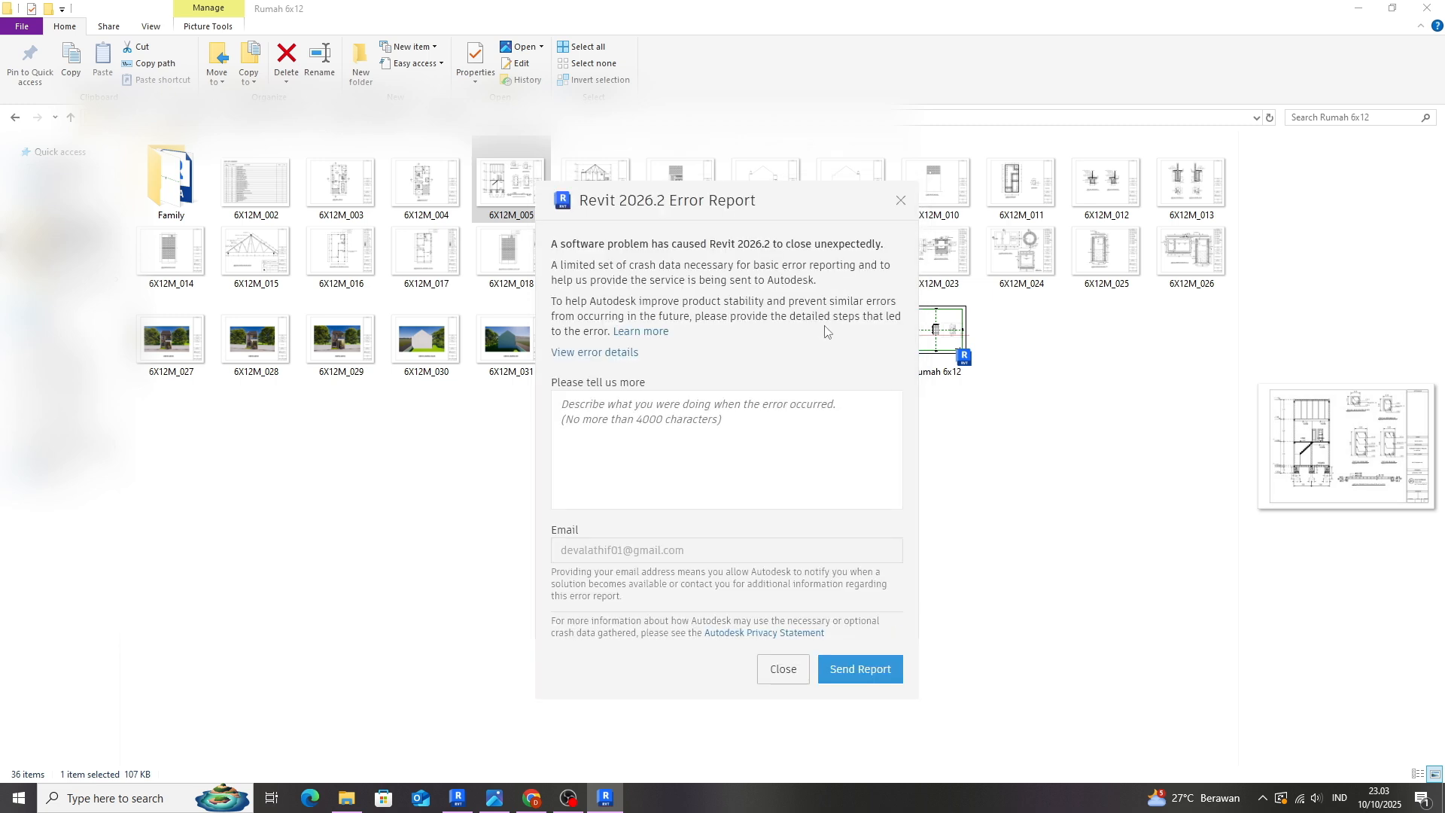
left_click(902, 201)
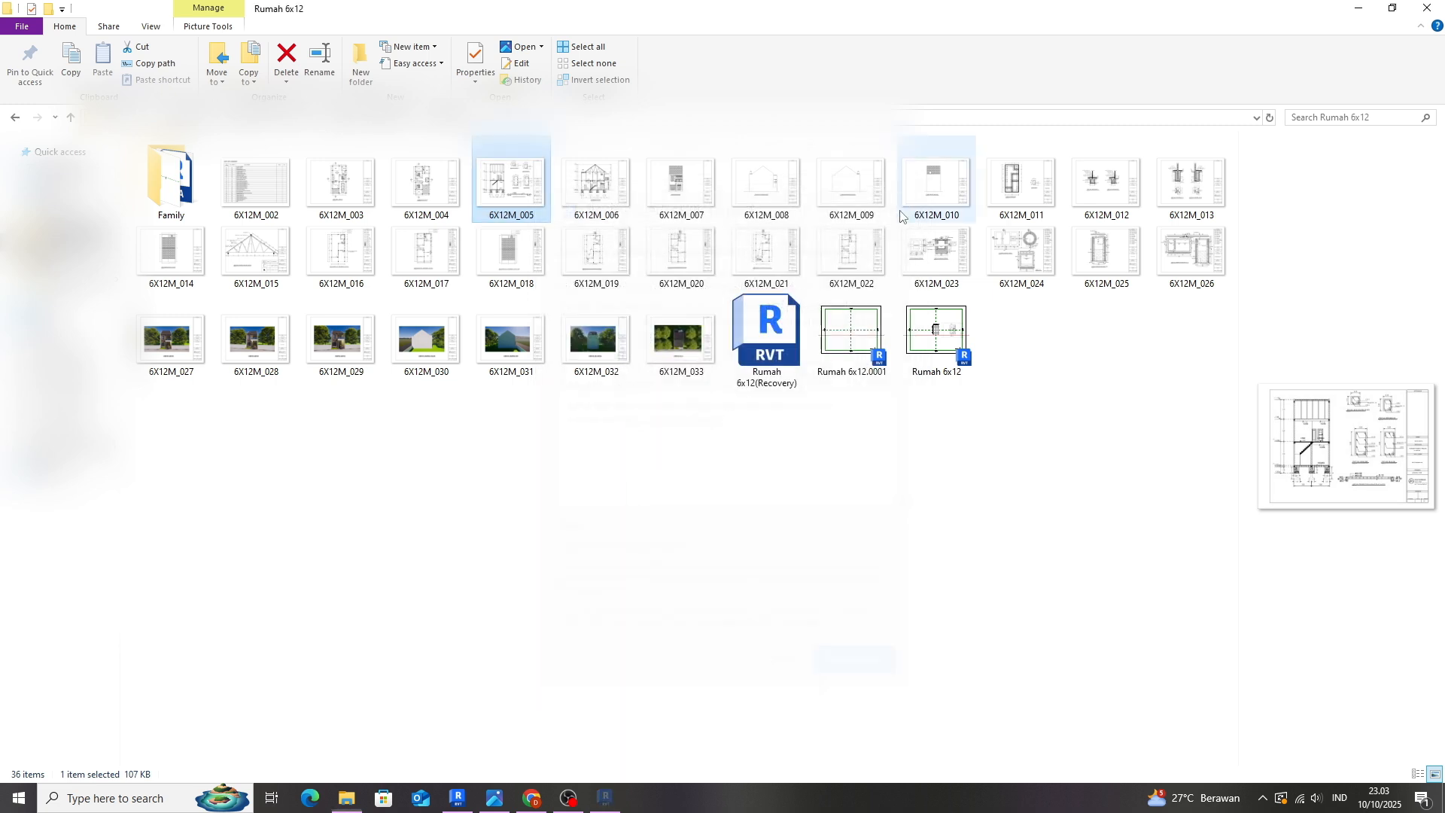
Open the Rumah 6x12(Recovery) project from its folder in Revit and bring up the East - Kiri elevation.
left_click(783, 359)
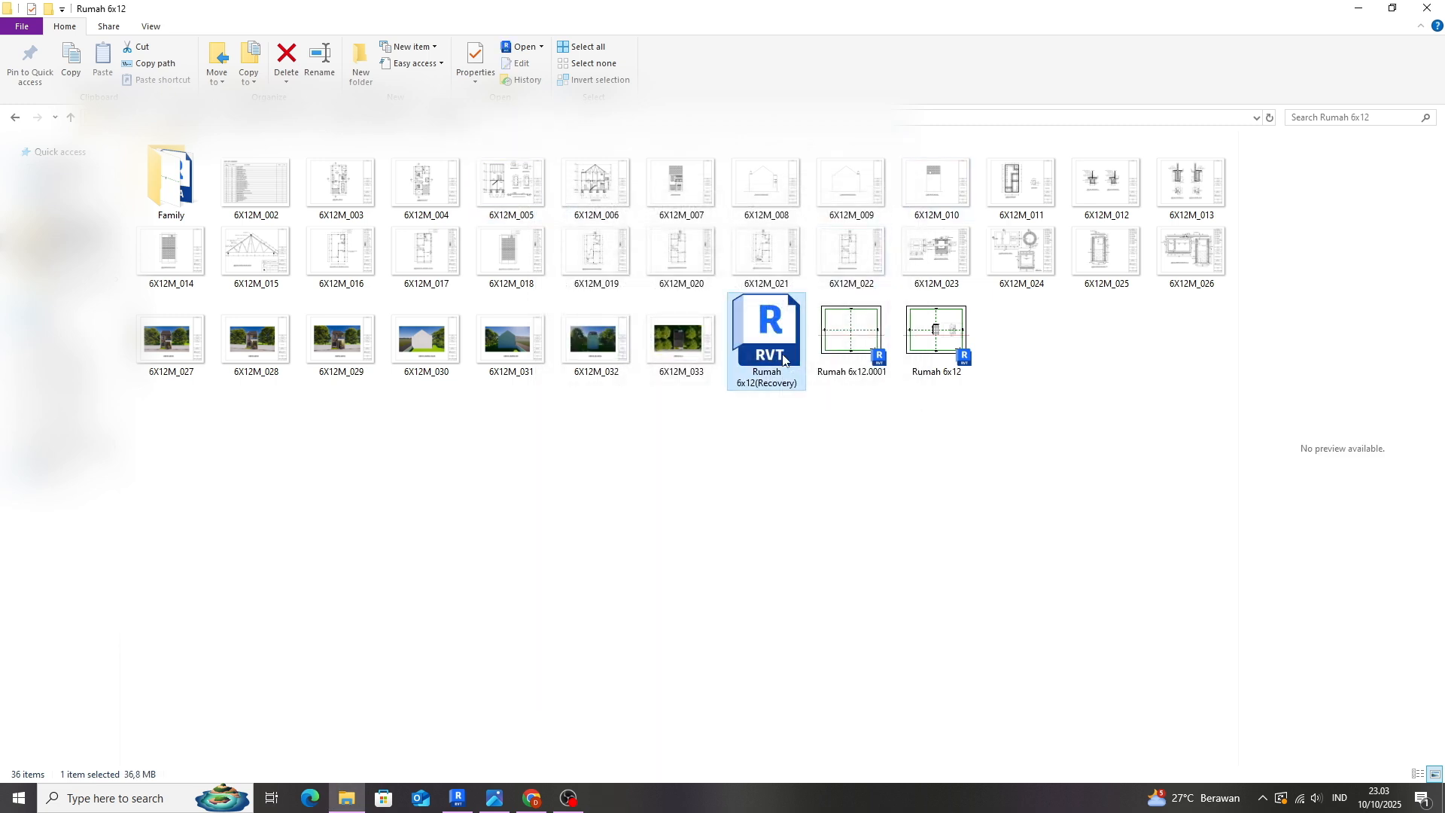
double_click(783, 359)
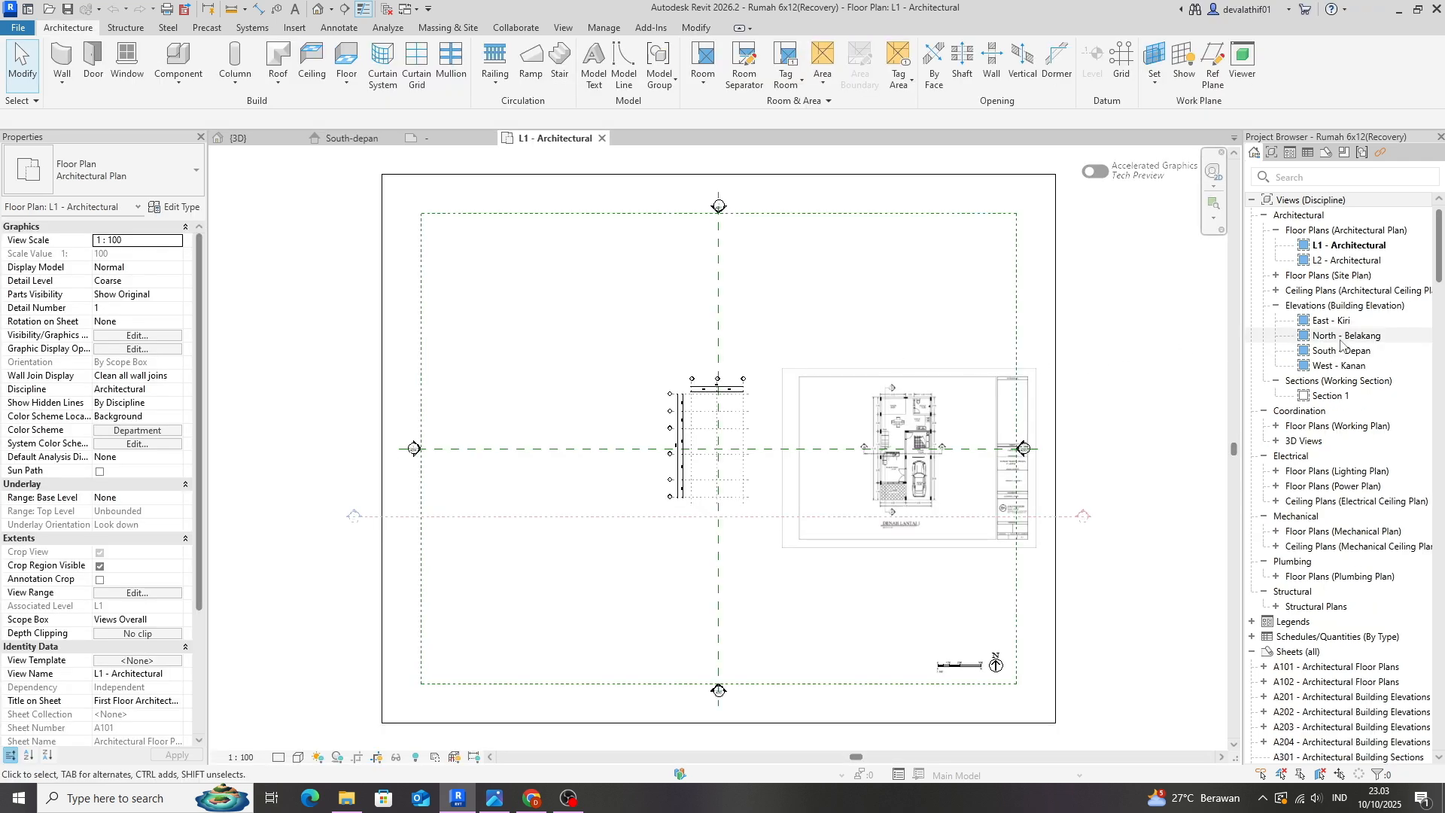
double_click(1340, 349)
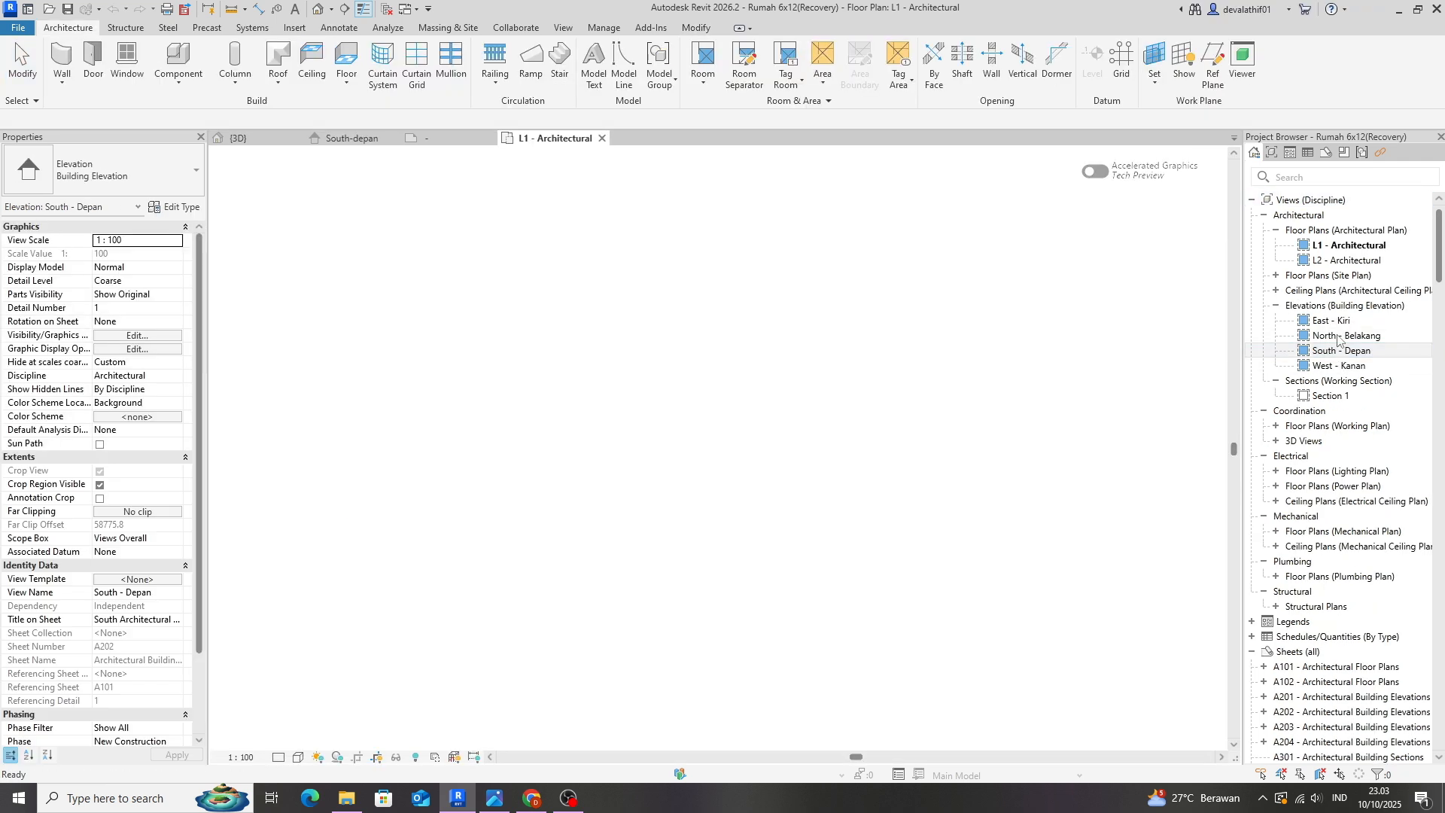
double_click(1332, 321)
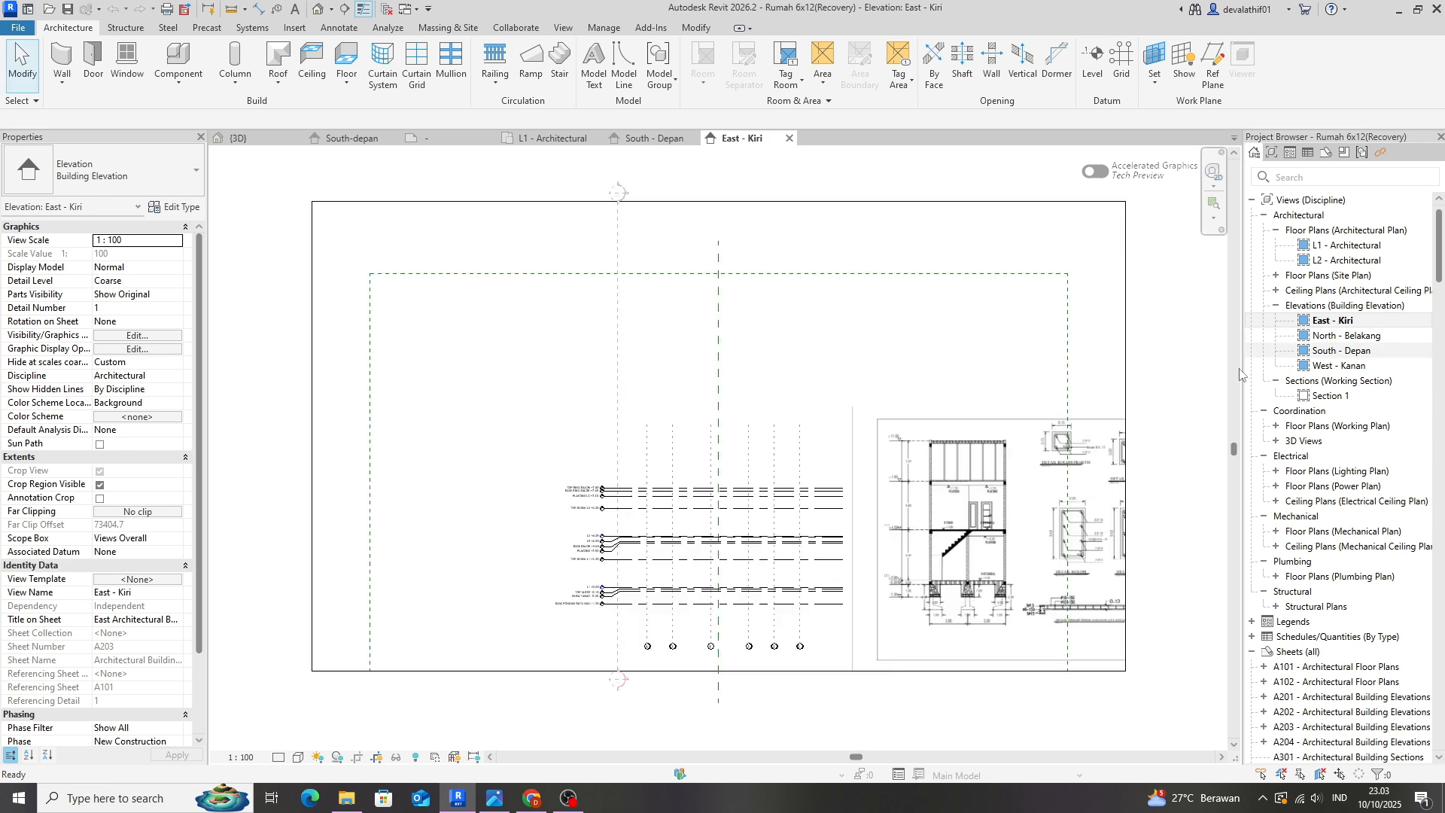
Save the recovered Rumah 6x12(Recovery) project.
scroll(618, 531, "up", 4)
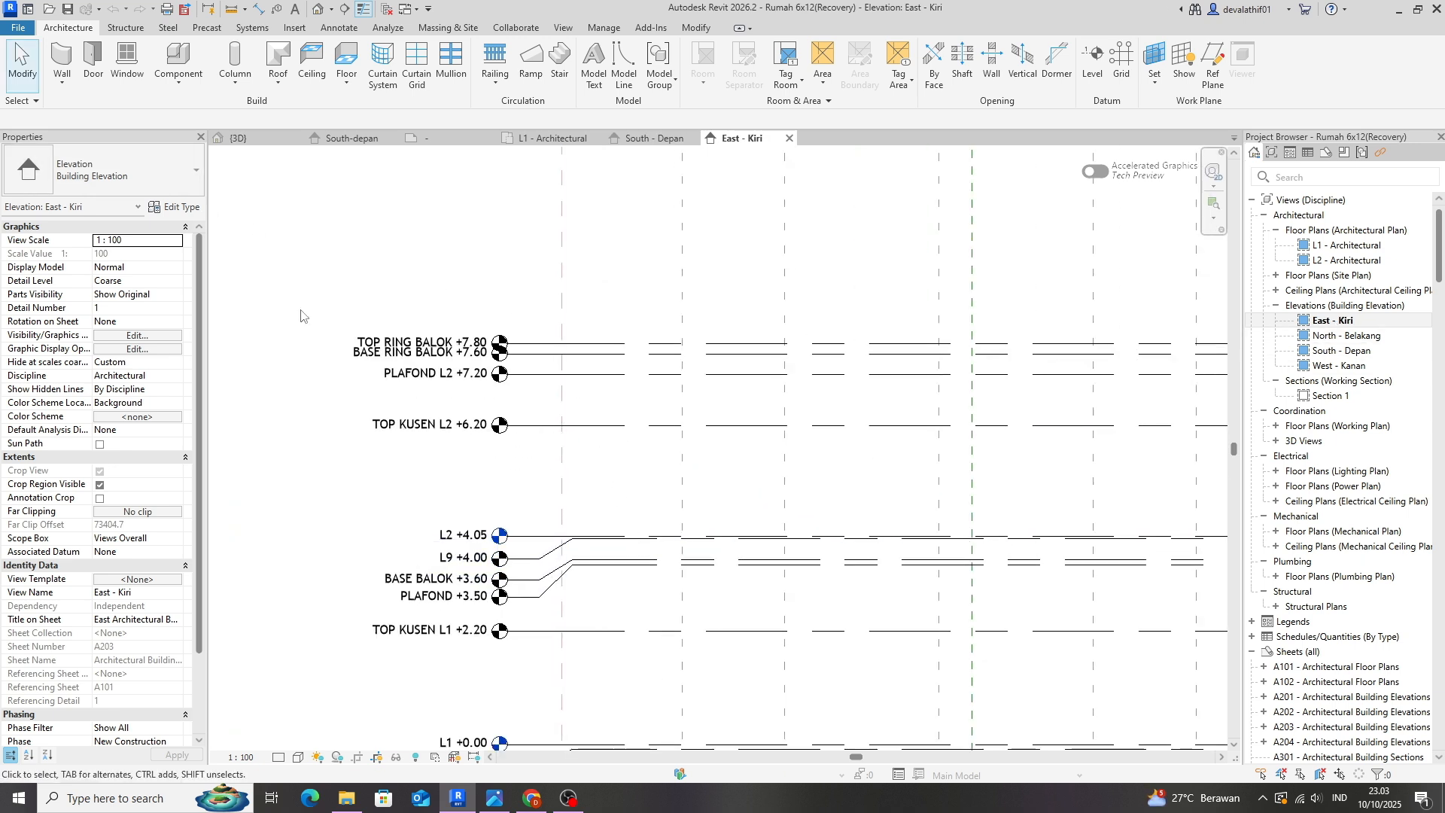
scroll(584, 417, "down", 1)
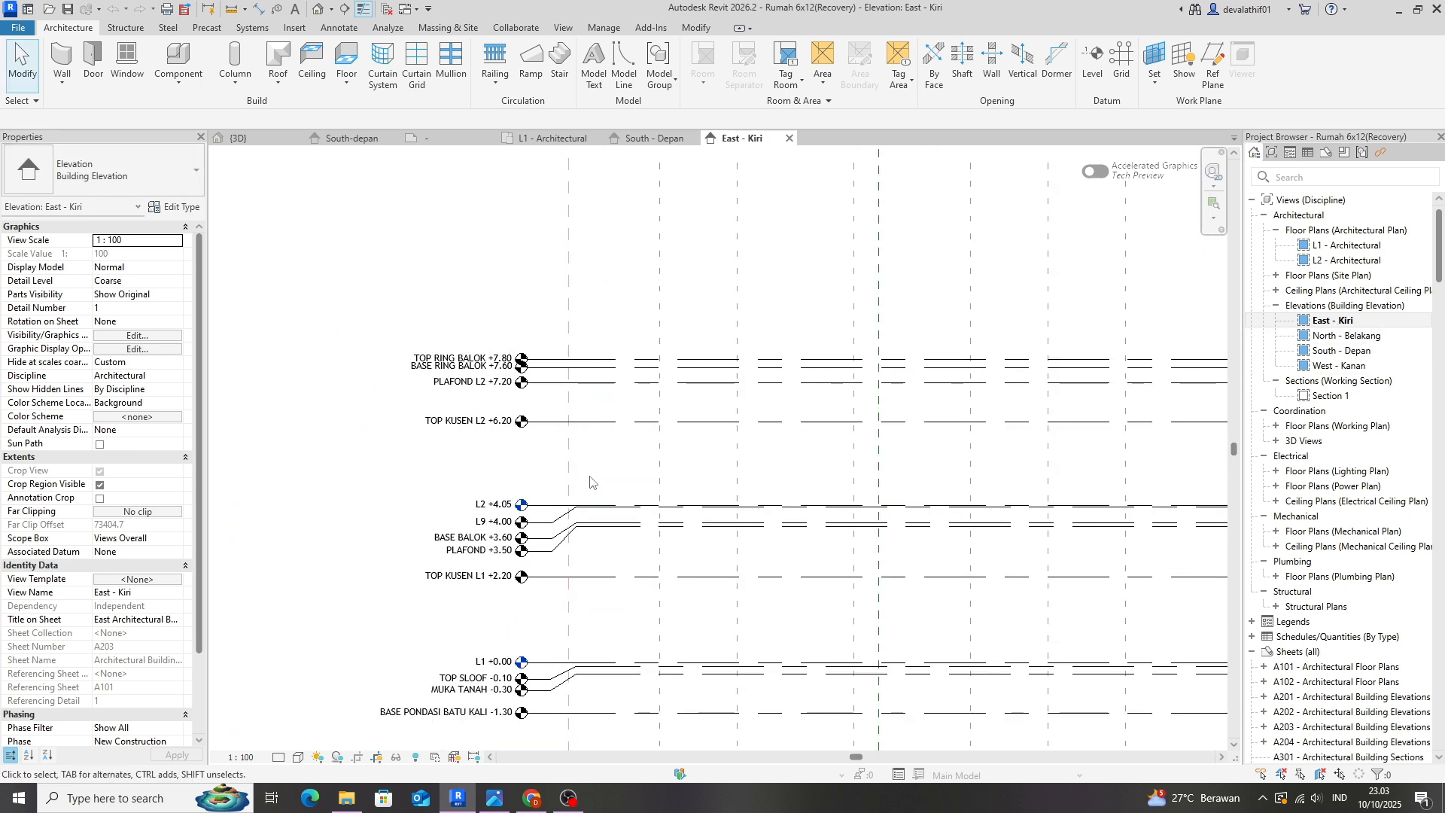
scroll(580, 452, "up", 2)
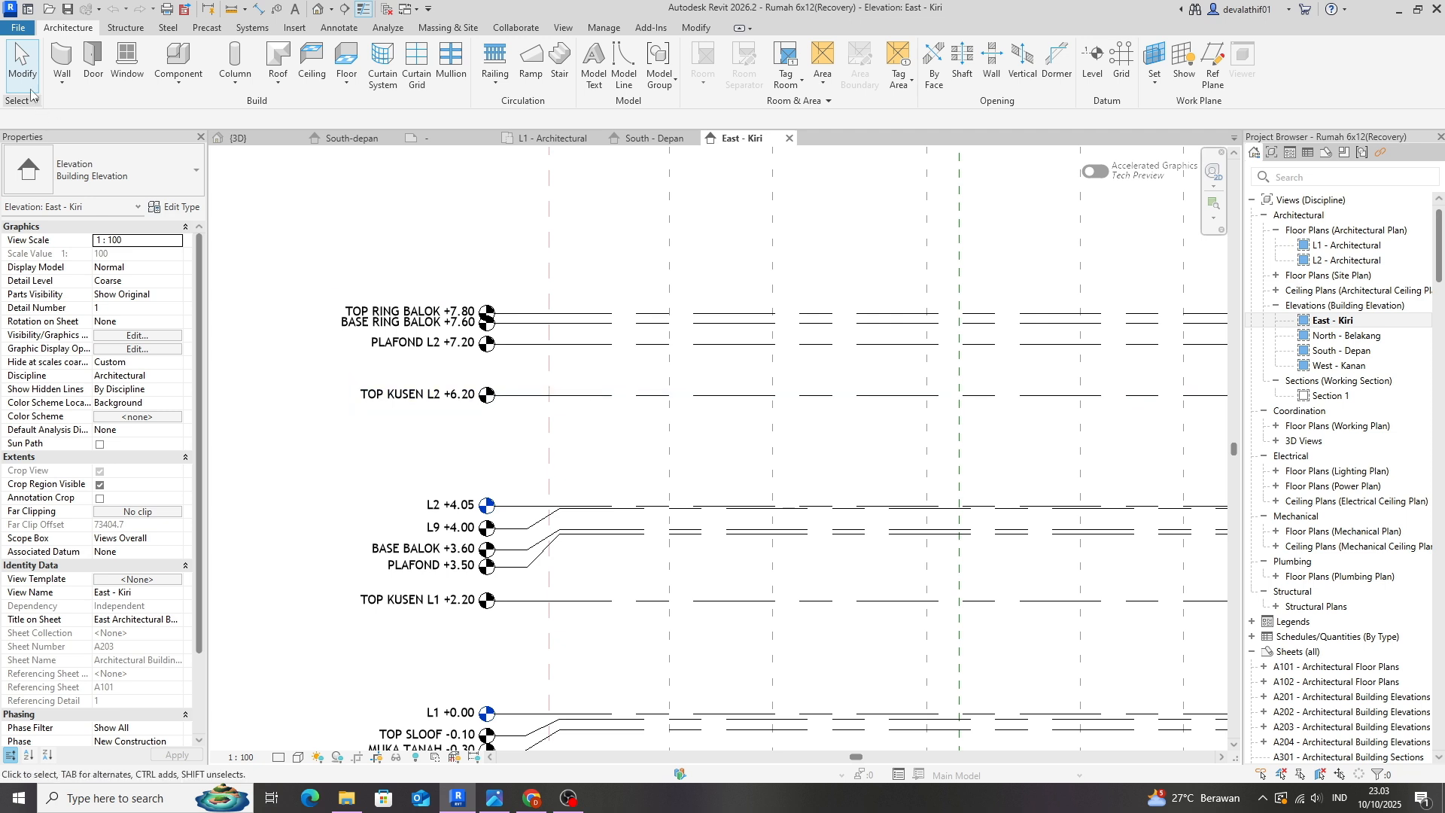
left_click(68, 10)
Set the colour of the 1.5mm Head level type, used by the TOP KUSEN L2 level, to RGB 150-150-150.
left_click(599, 396)
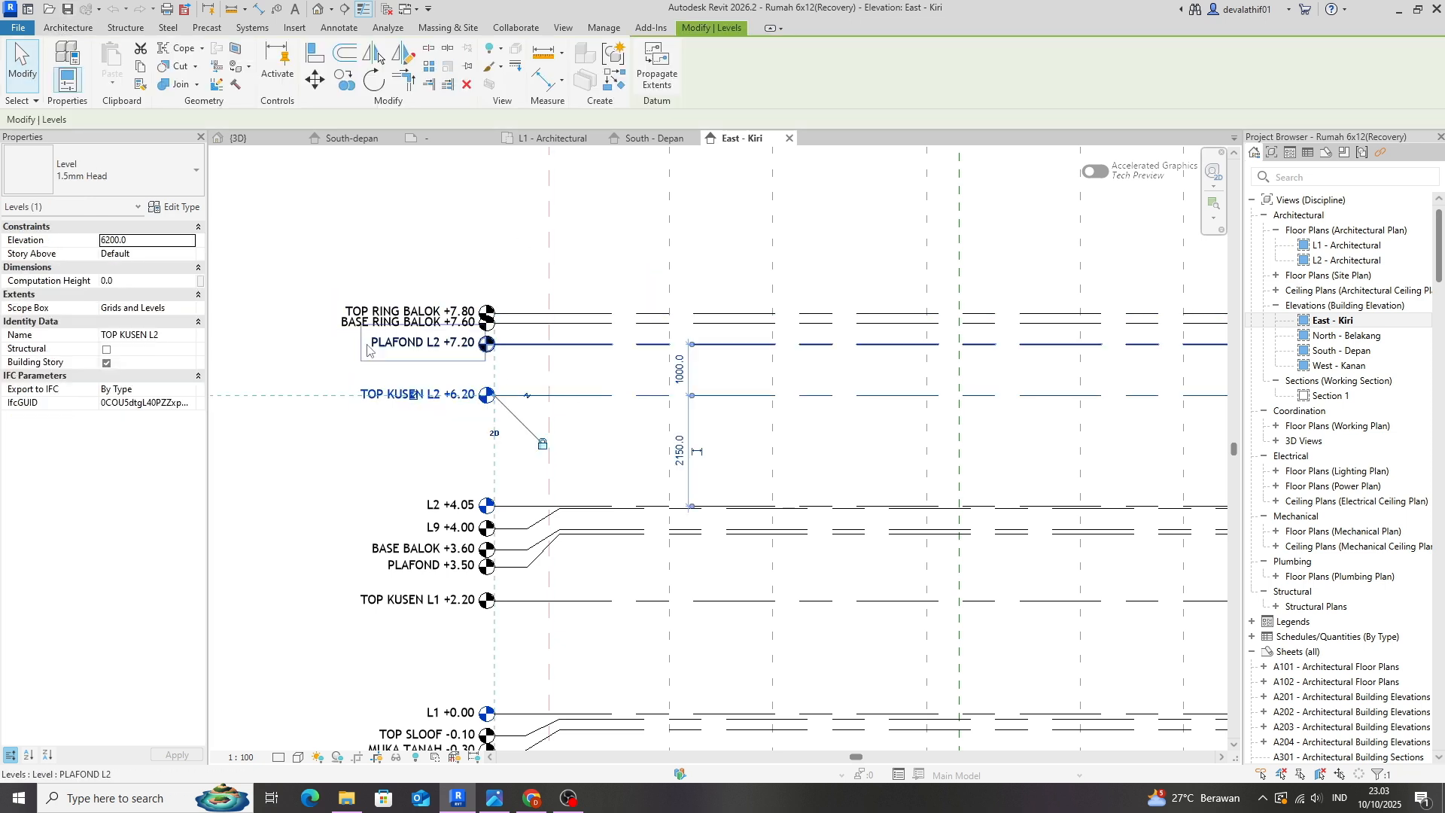
left_click(180, 207)
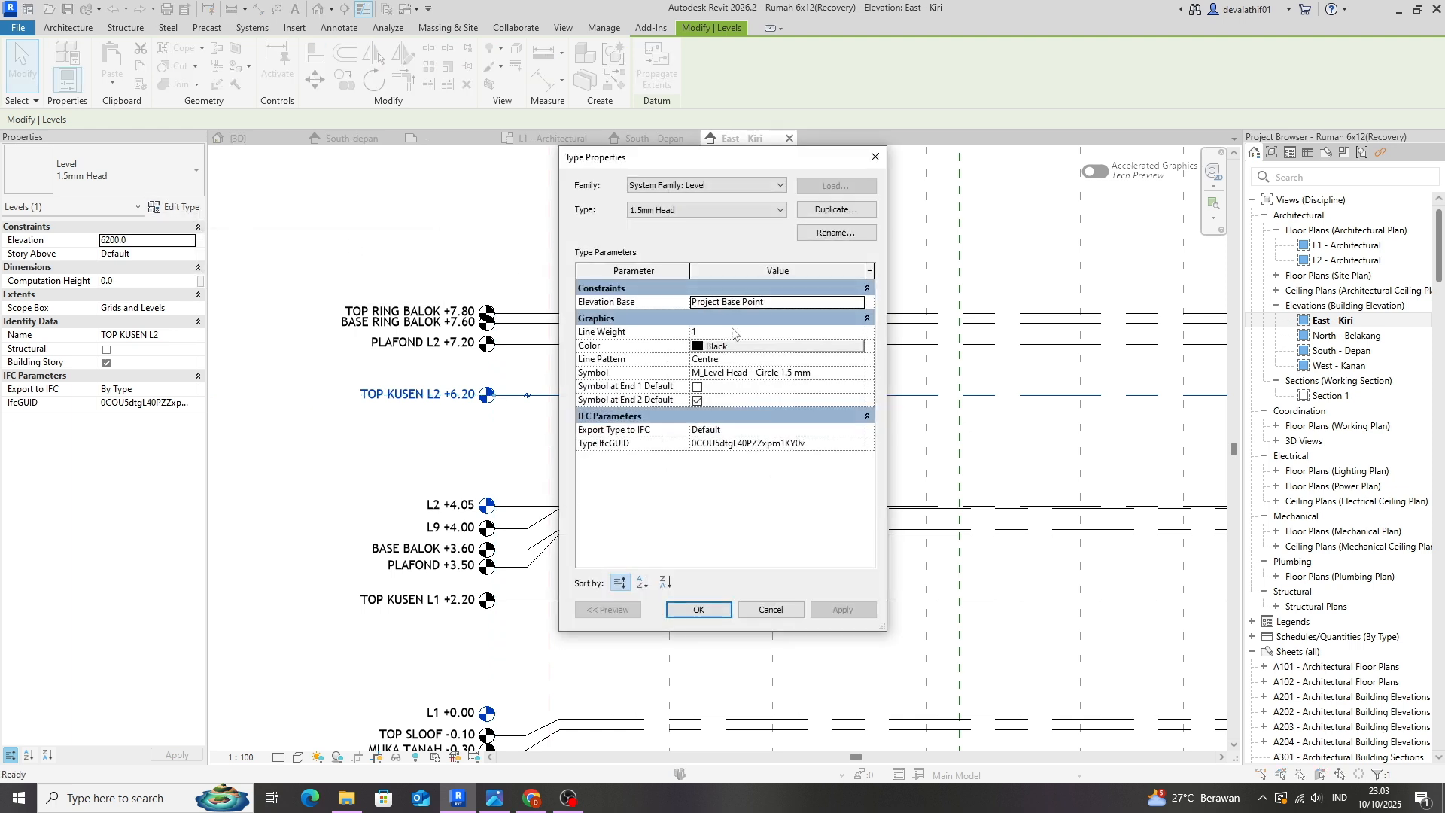
left_click(733, 348)
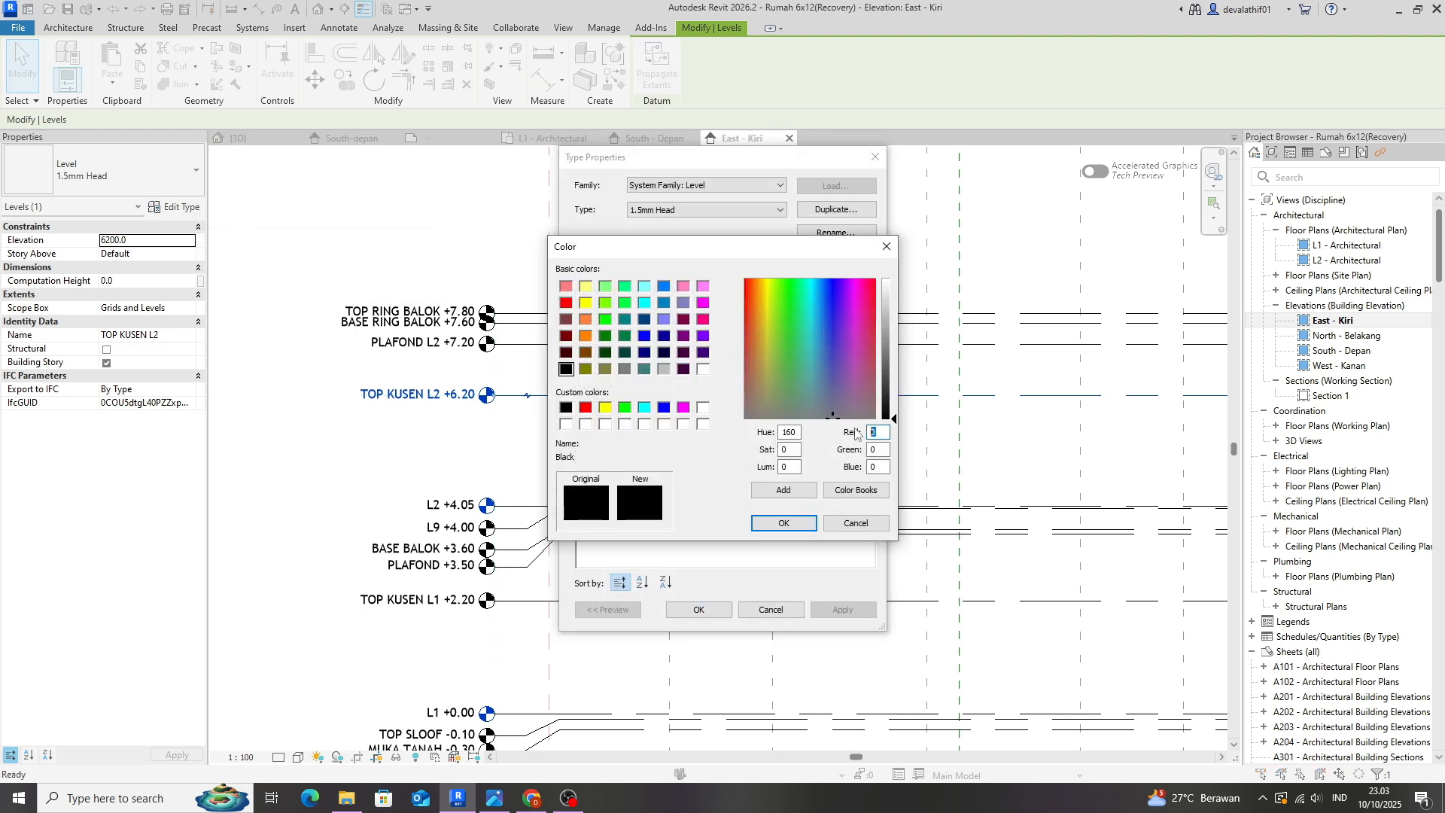
type("150")
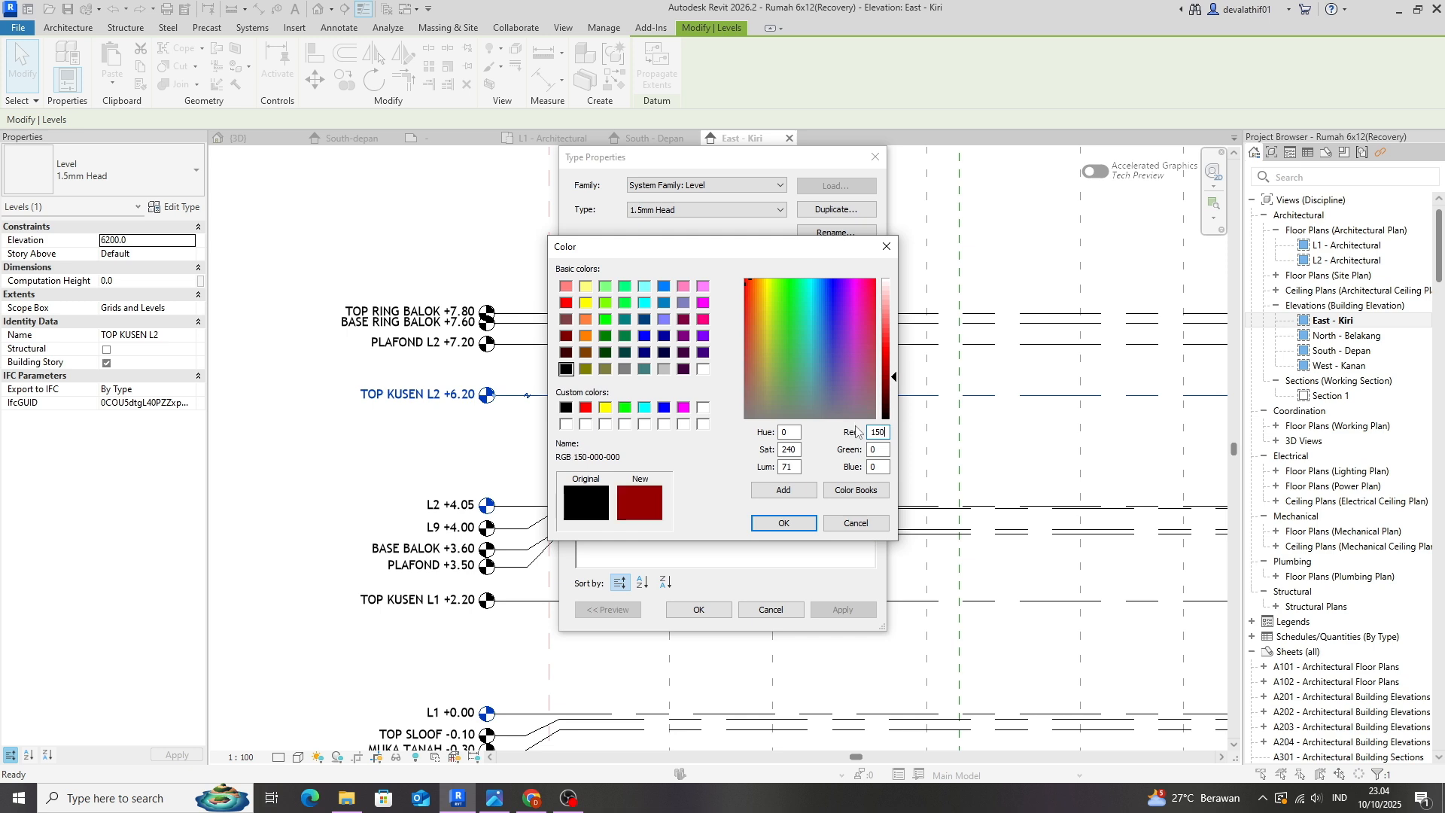
key("Tab")
type("150")
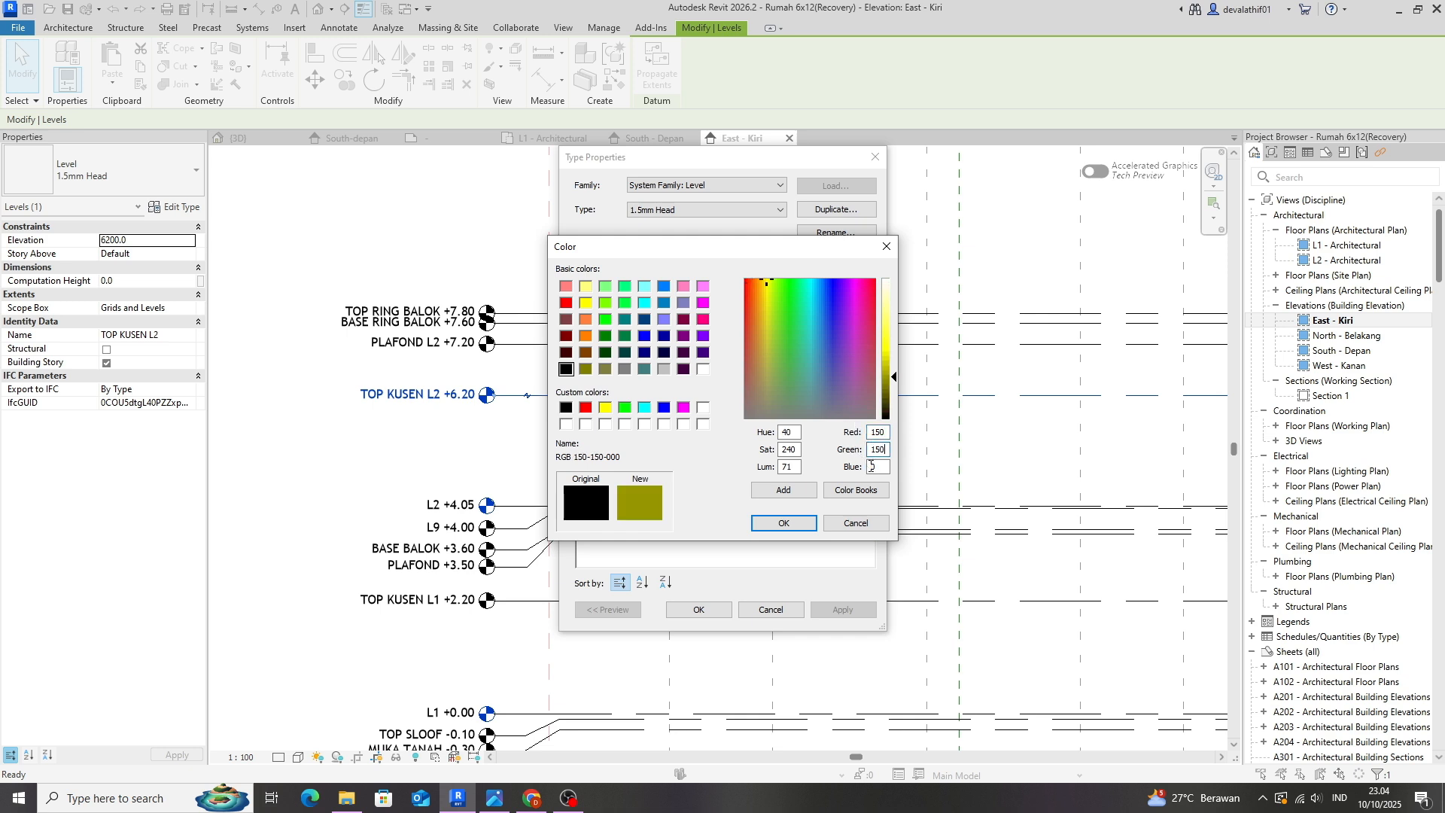
key("Tab")
type("150")
left_click(783, 523)
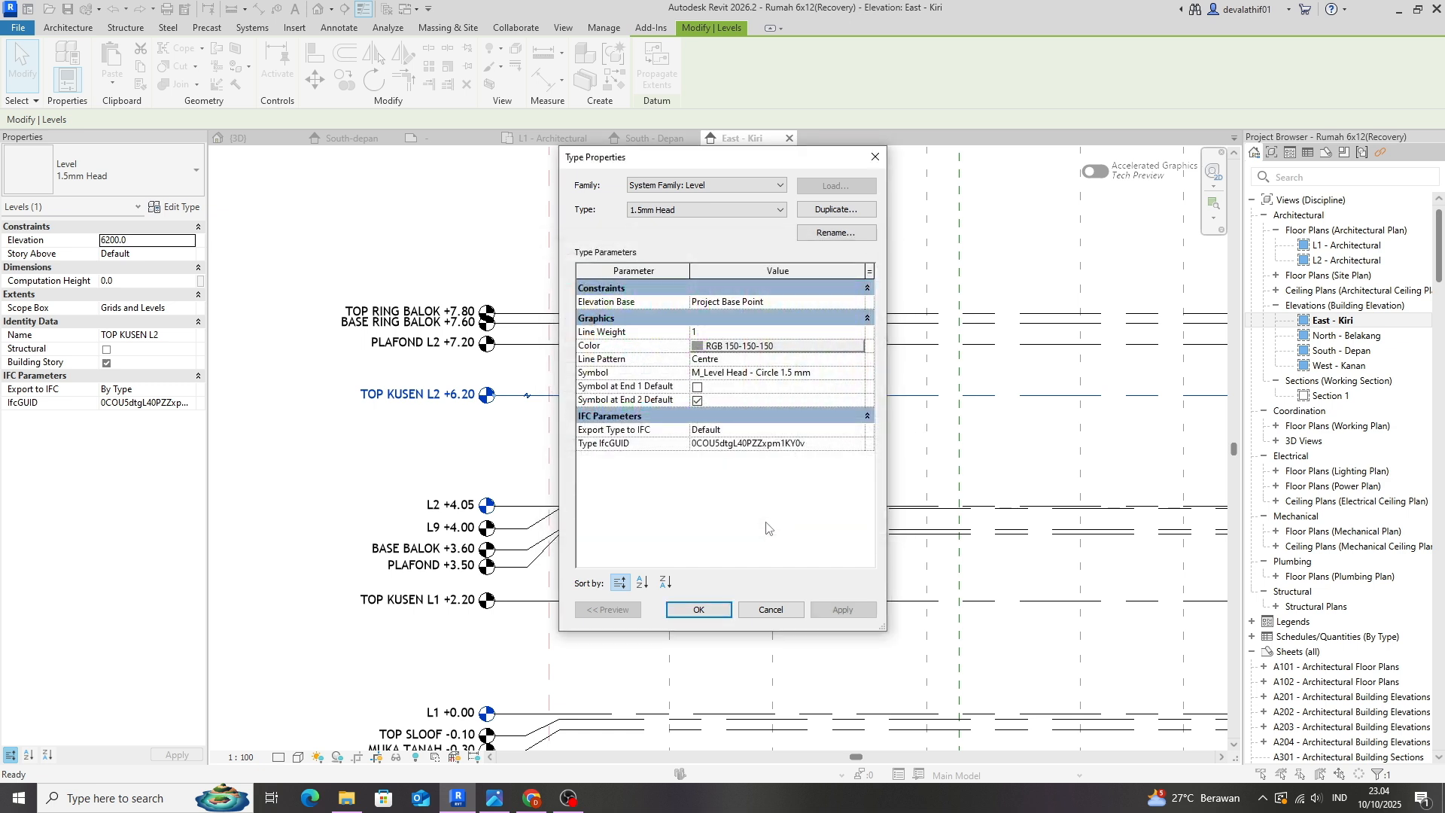
Try the Dash 3mm line pattern on the 1.5mm Head level type and apply it.
left_click(862, 361)
left_click(859, 360)
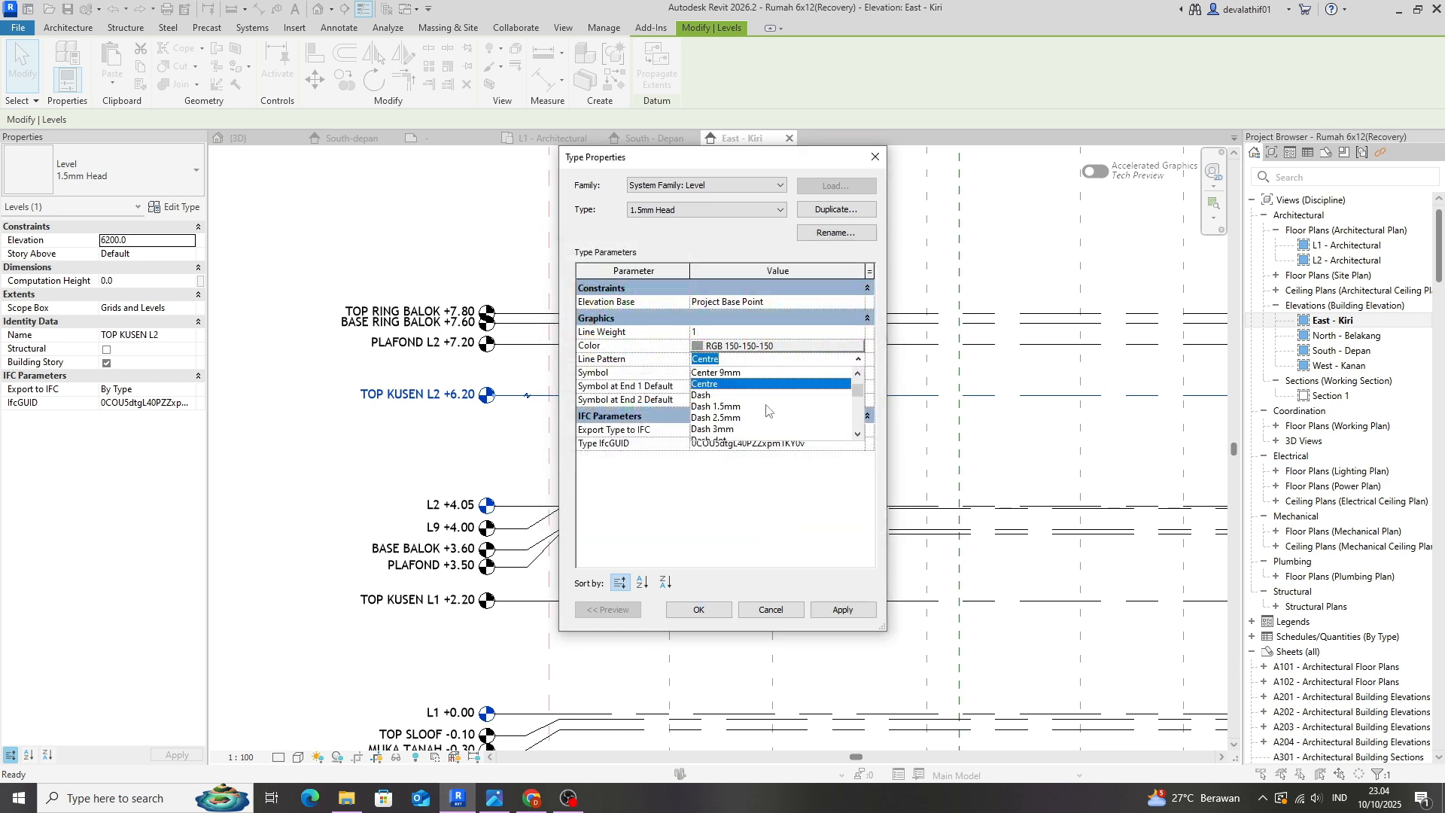
left_click(729, 429)
left_click(834, 602)
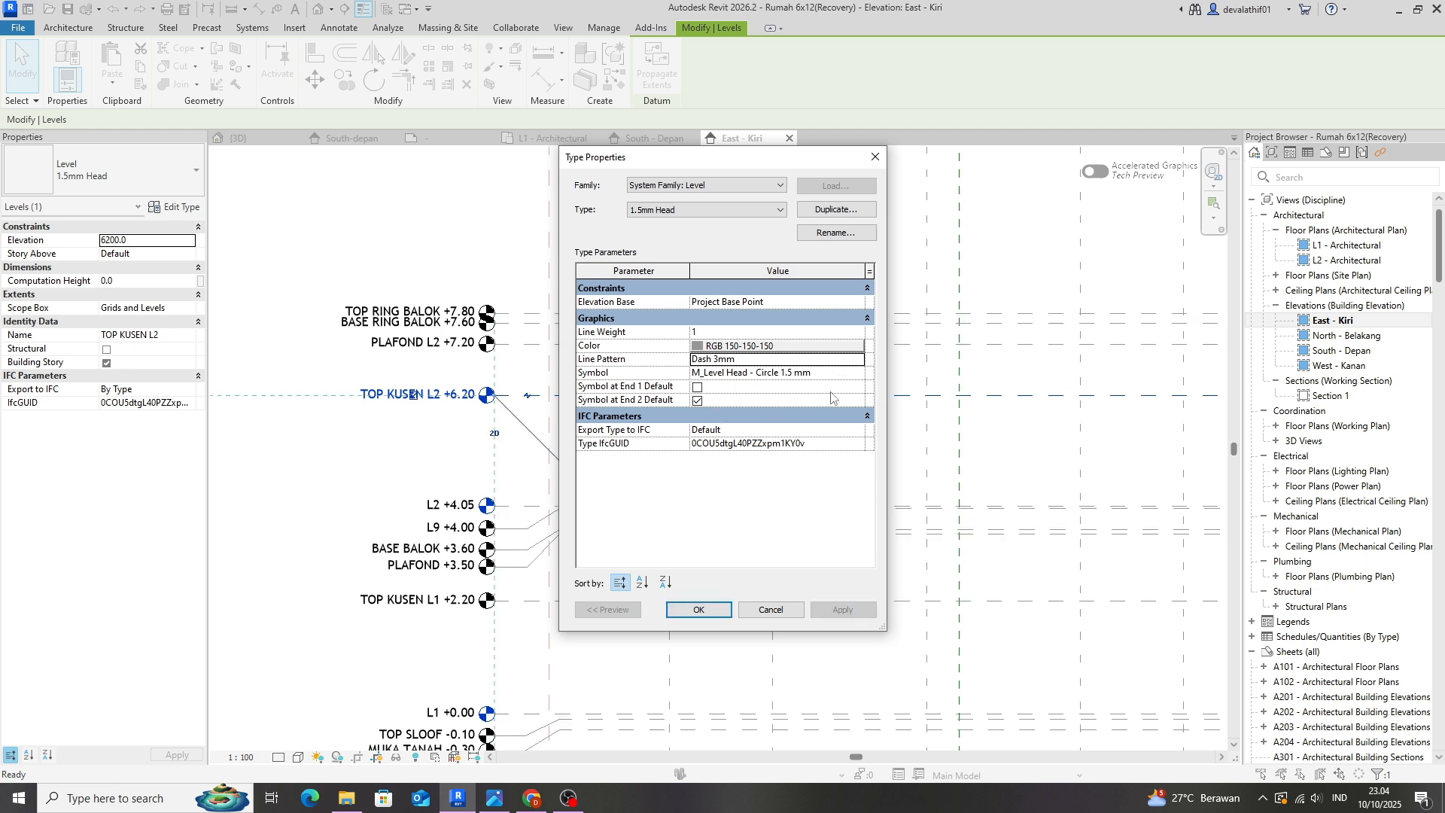
Set the line pattern of the 1.5mm Head level type to Dash 2.5mm, accept the type changes and deselect the level.
left_click(858, 359)
left_click(742, 418)
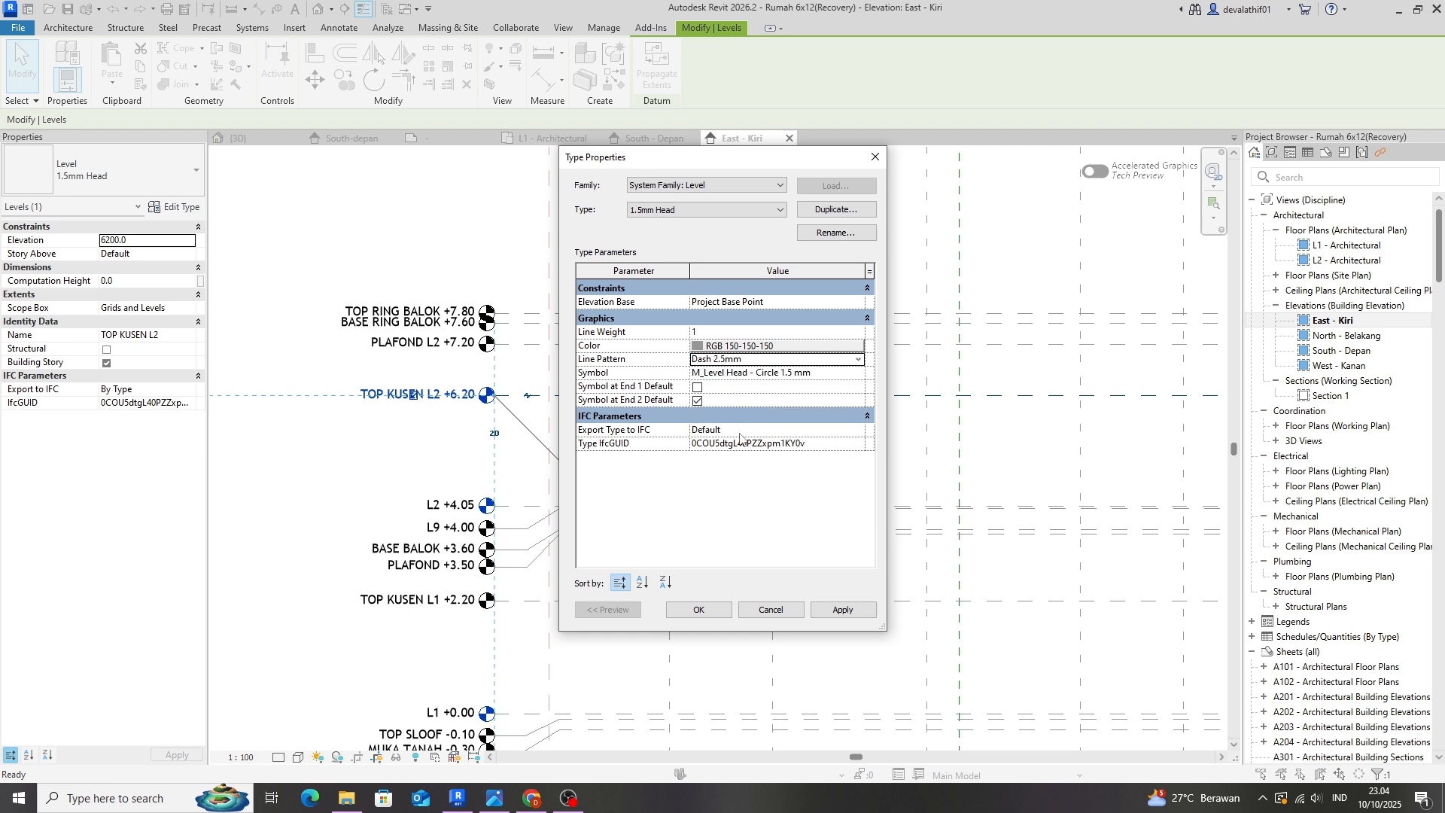
left_click(841, 609)
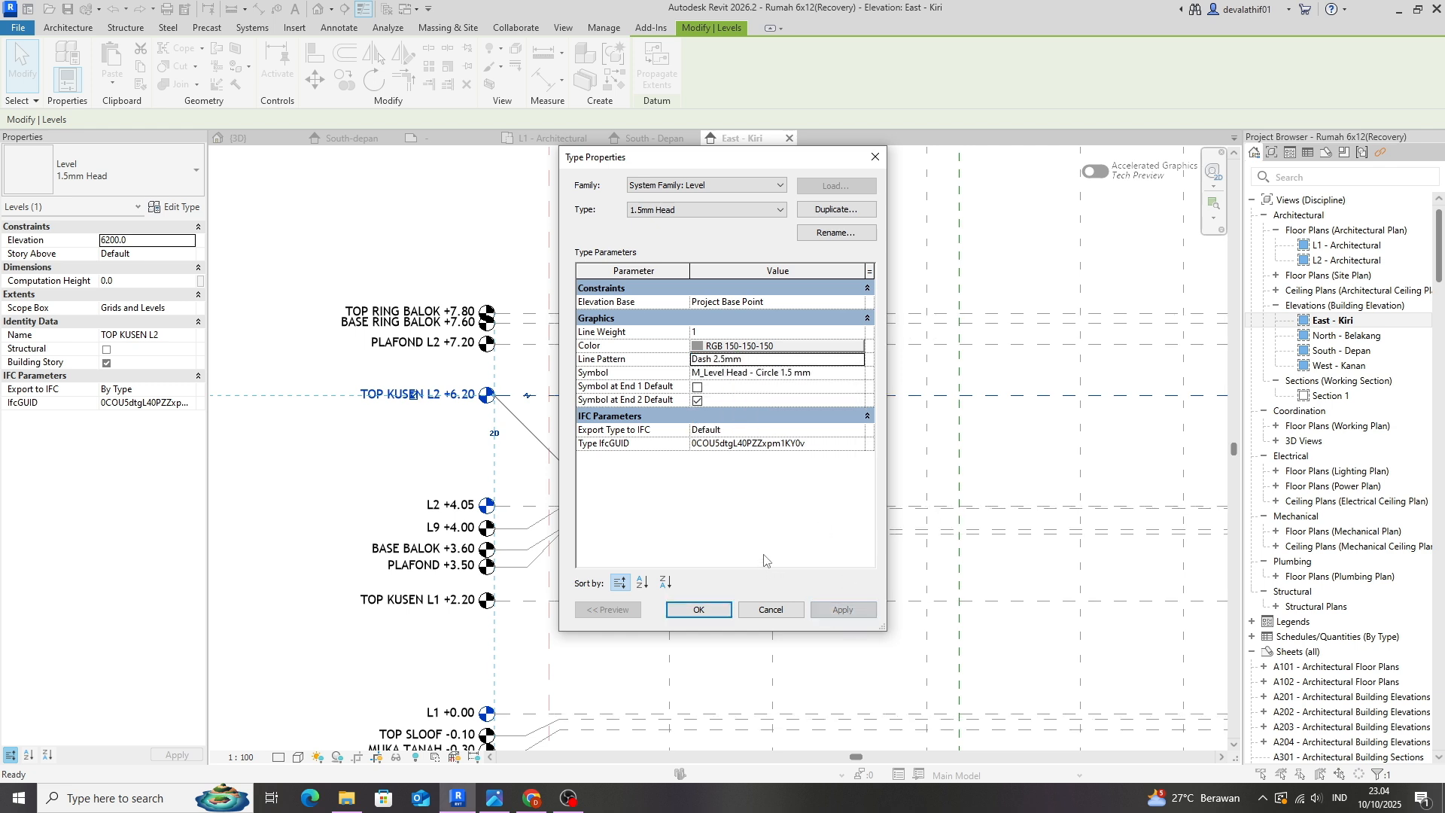
left_click(698, 610)
left_click(717, 463)
Examine the restyled level lines, heads and labels in the East - Kiri elevation, from the foundation up to the ring beam.
scroll(562, 367, "down", 2)
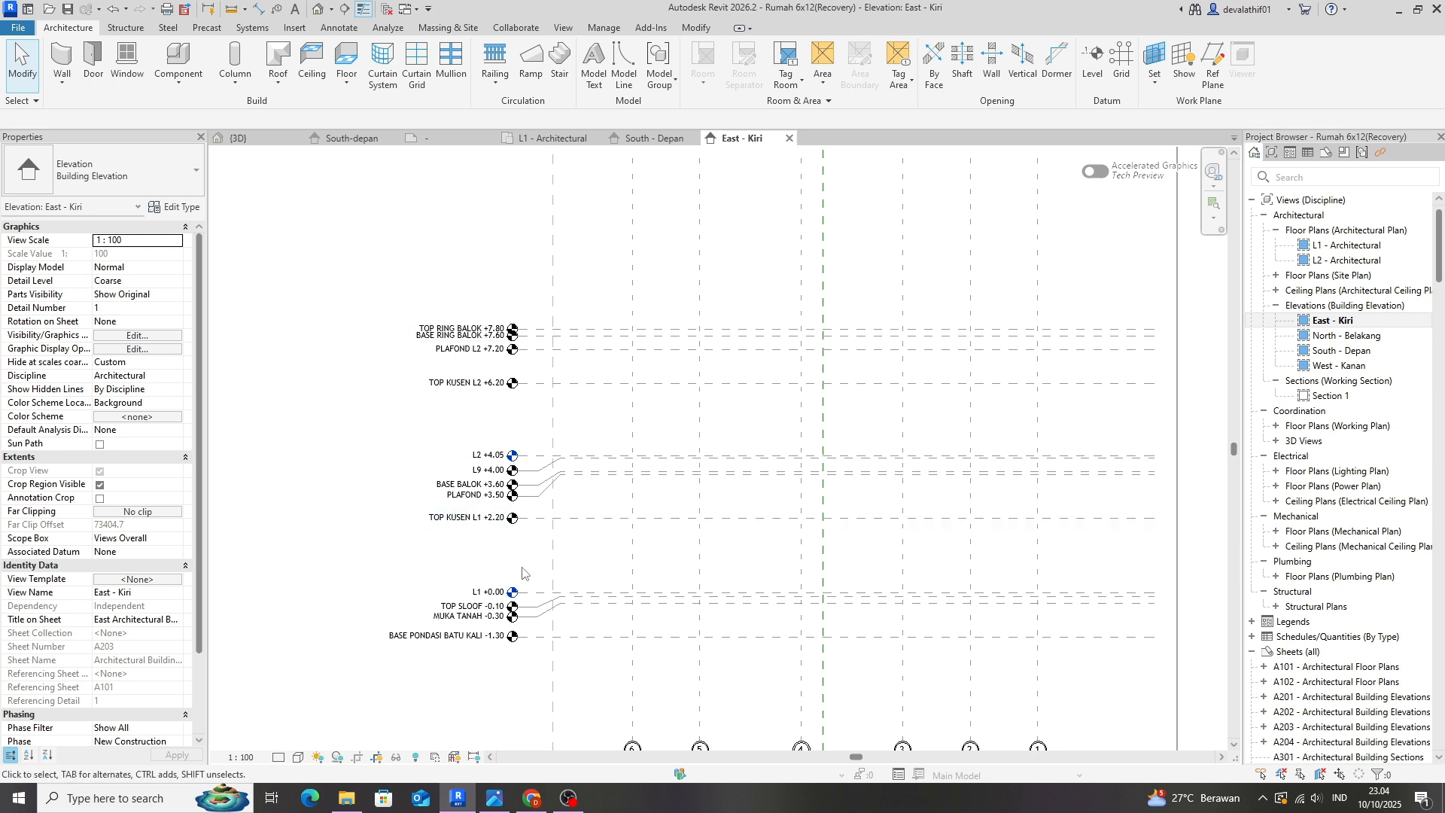
scroll(579, 531, "up", 2)
scroll(622, 517, "up", 2)
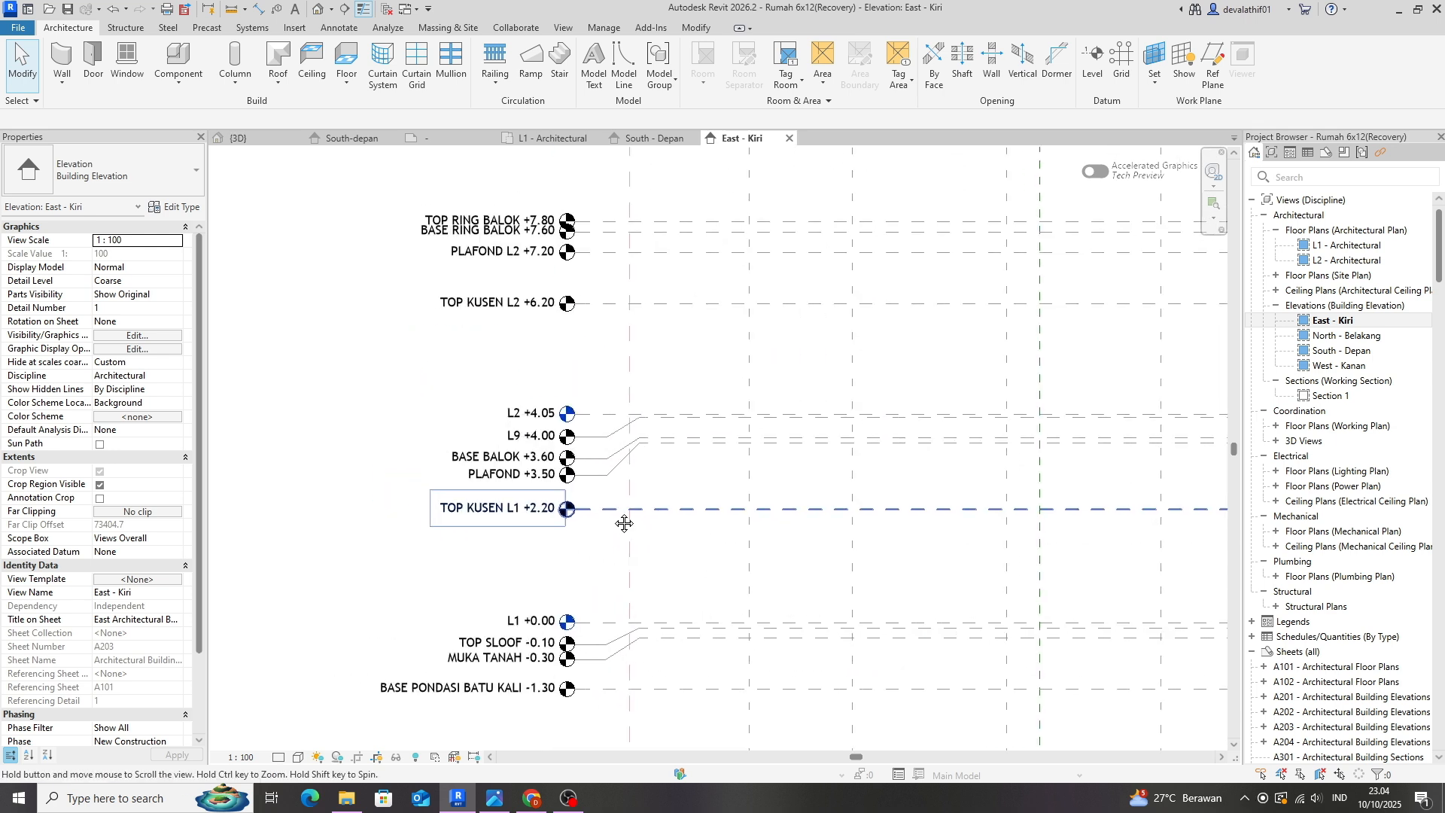
scroll(497, 226, "up", 2)
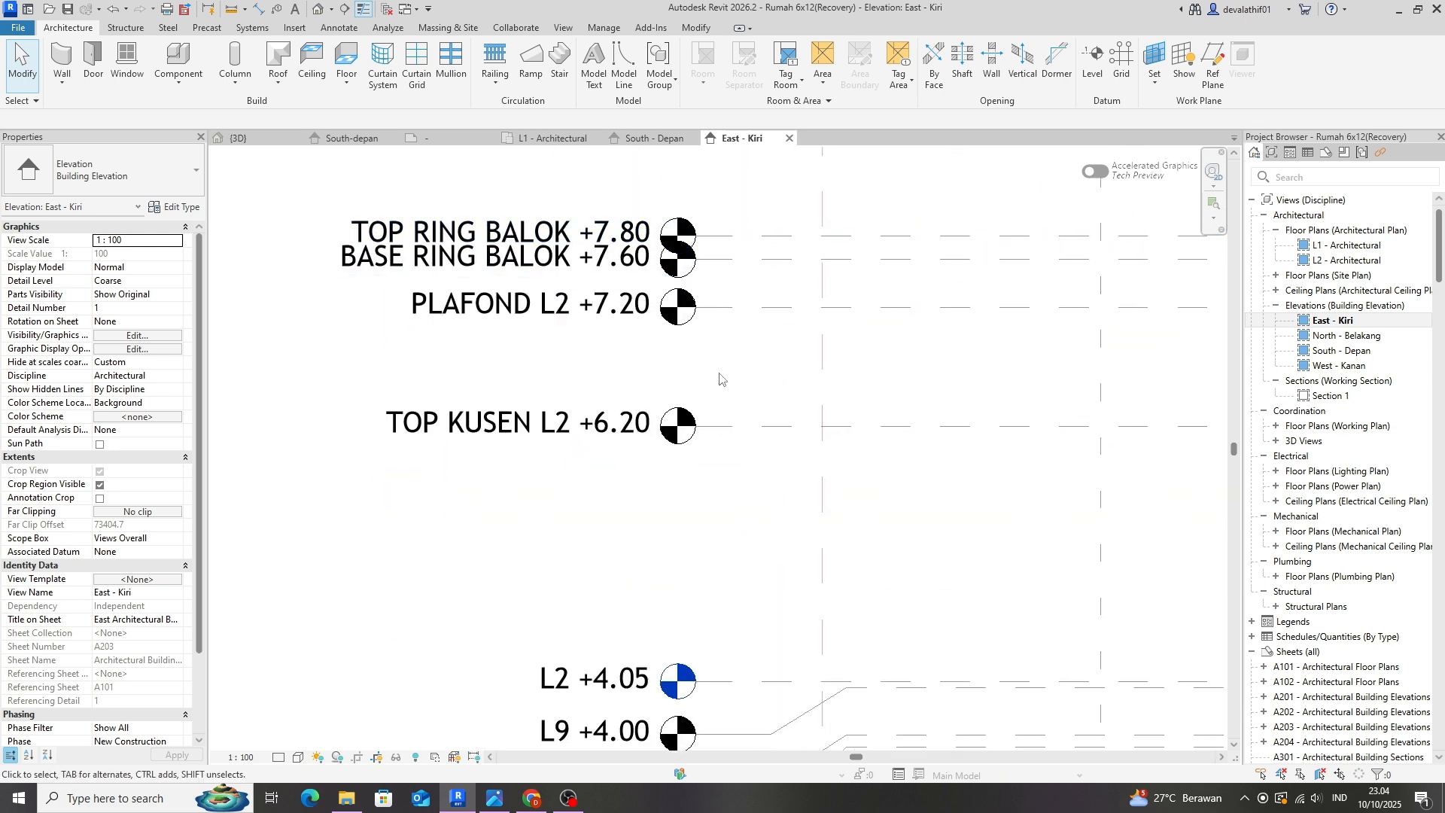
scroll(636, 249, "down", 3)
scroll(572, 441, "up", 1)
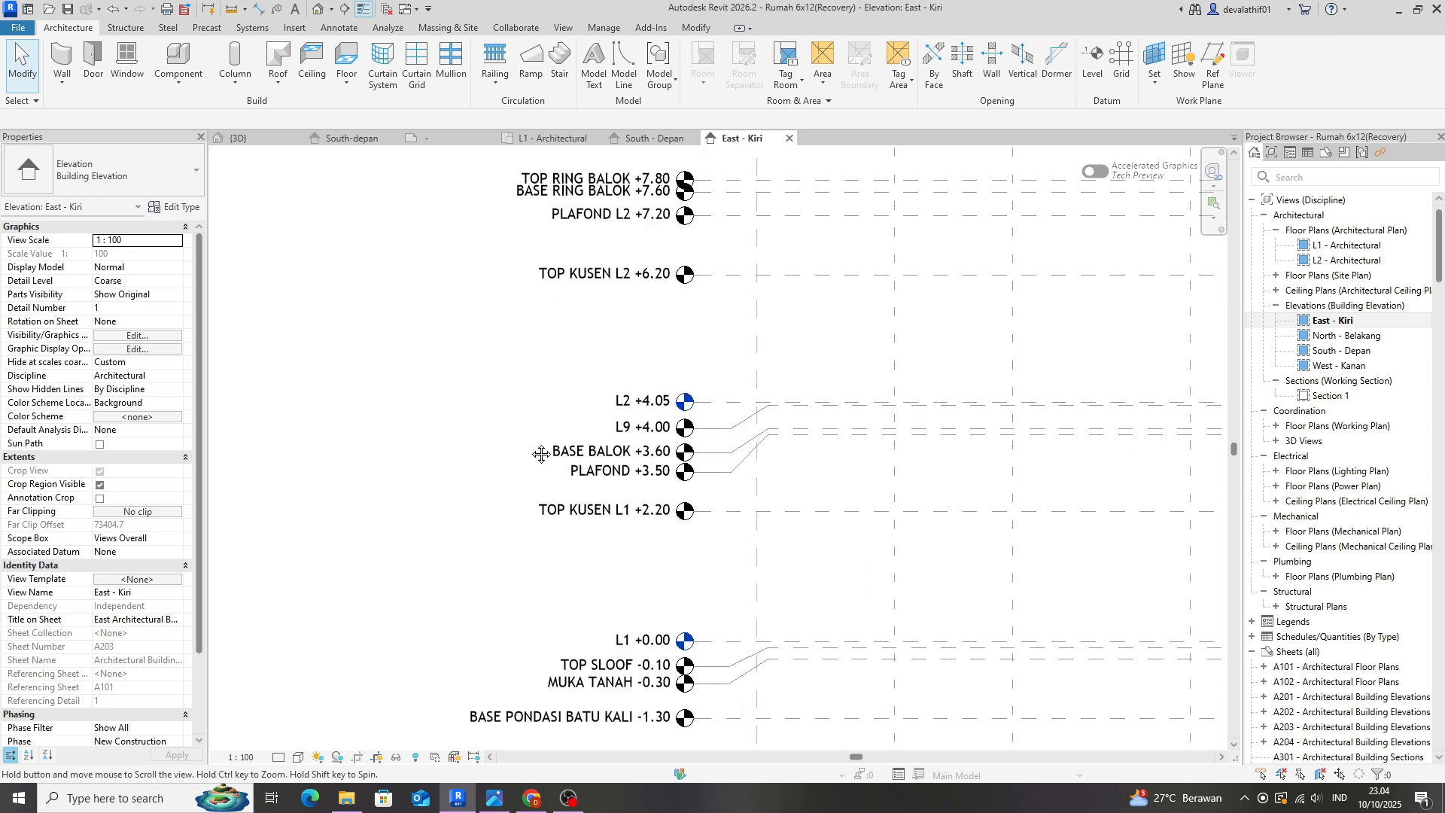
middle_click_drag(539, 452, 549, 504)
scroll(545, 501, "down", 1)
scroll(546, 502, "down", 1)
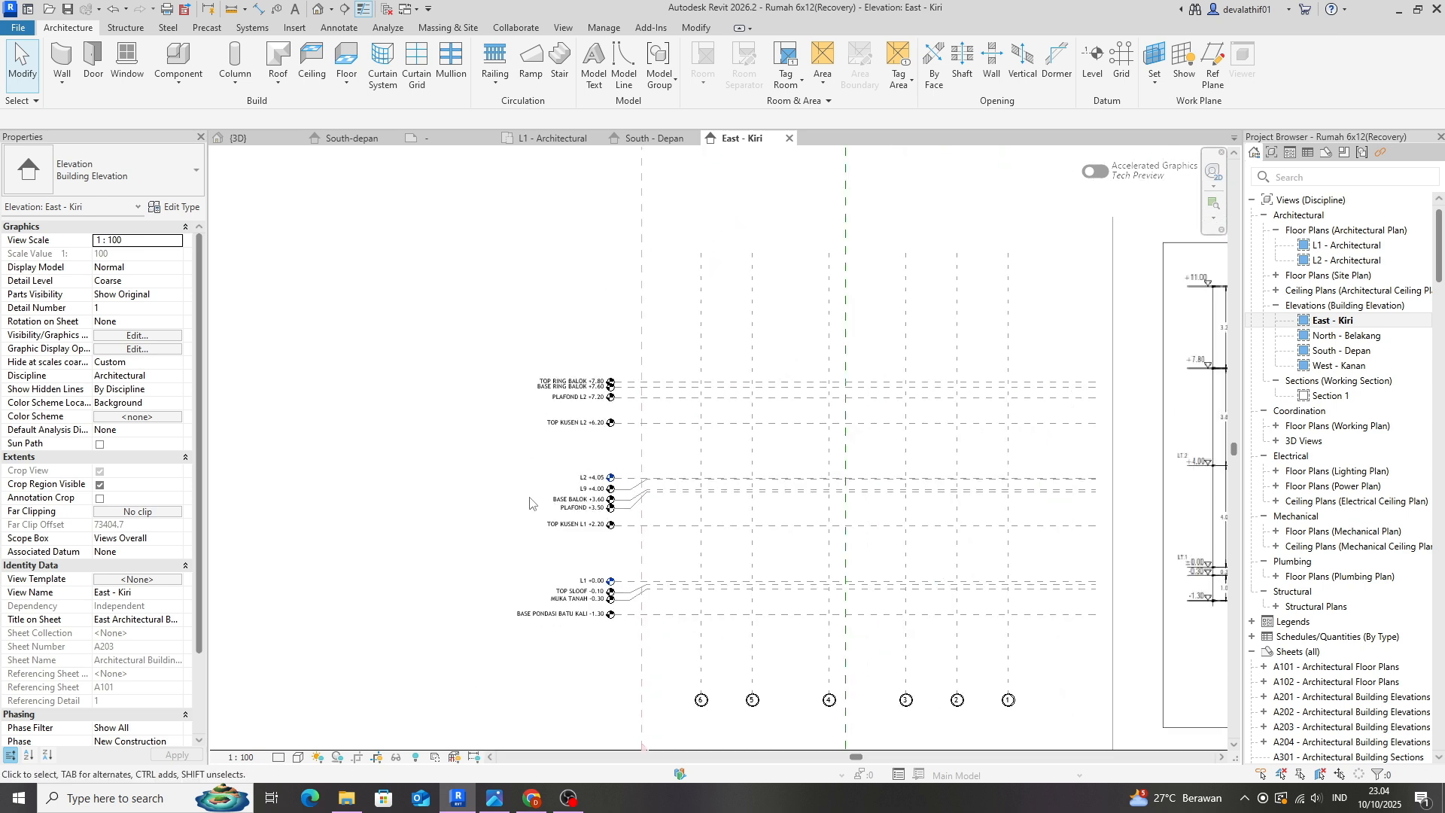
scroll(528, 503, "up", 1)
scroll(520, 539, "up", 1)
middle_click_drag(535, 541, 572, 544)
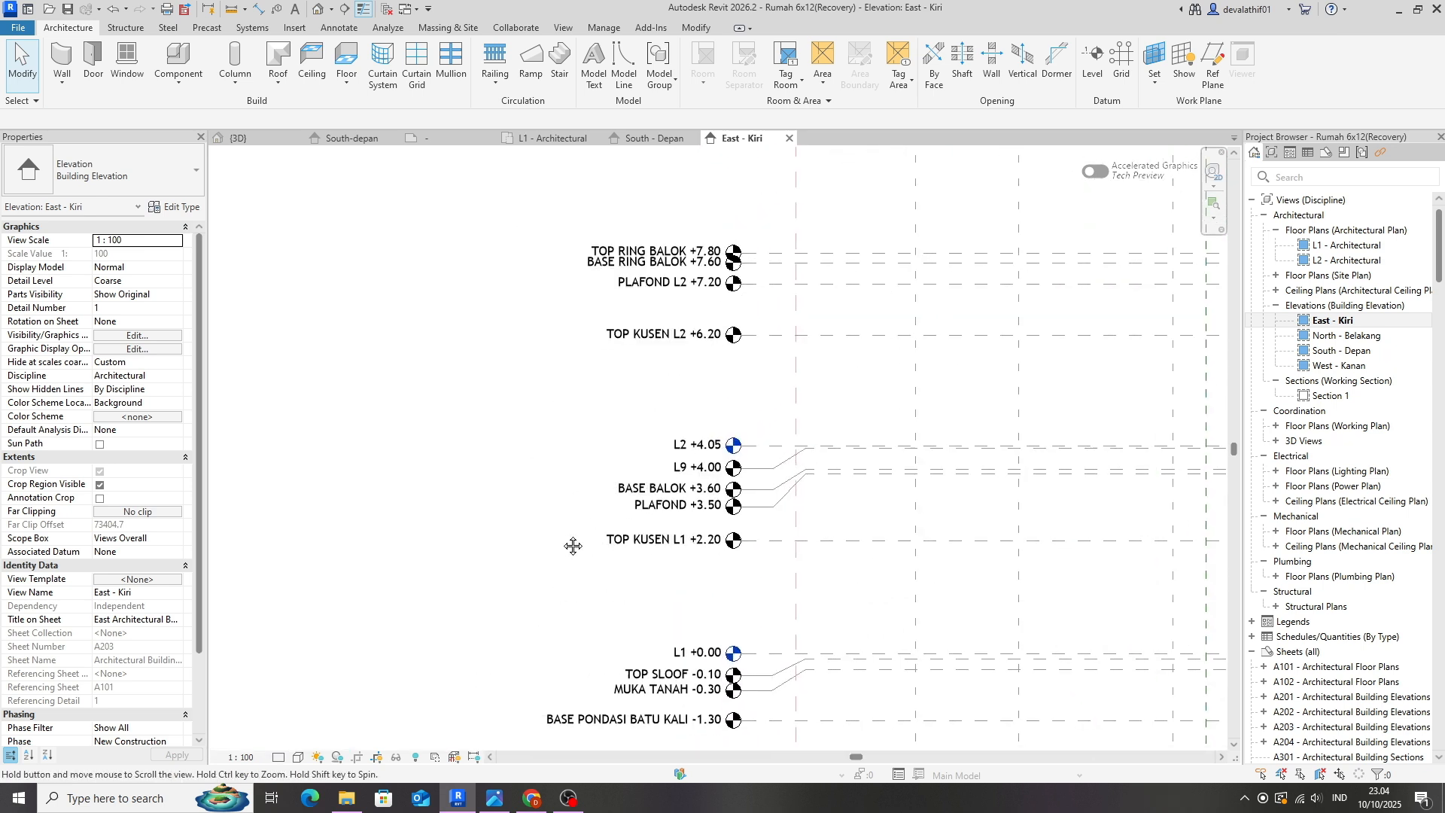